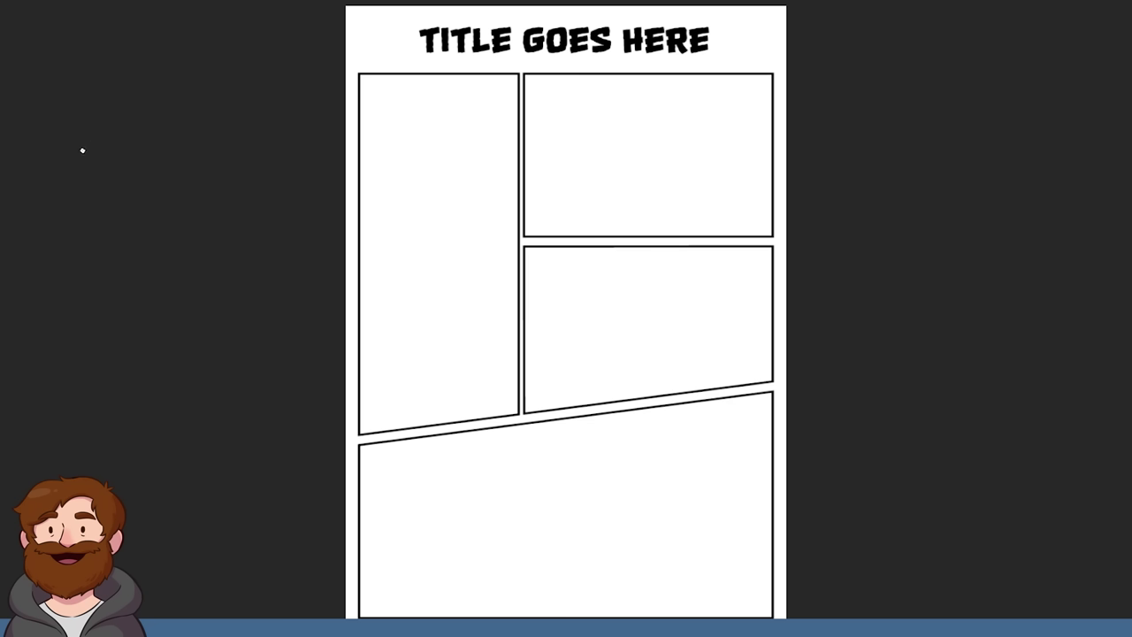
- Select the placeholder title text and scale it down around its centre
click(588, 40)
key(ctrl+a)
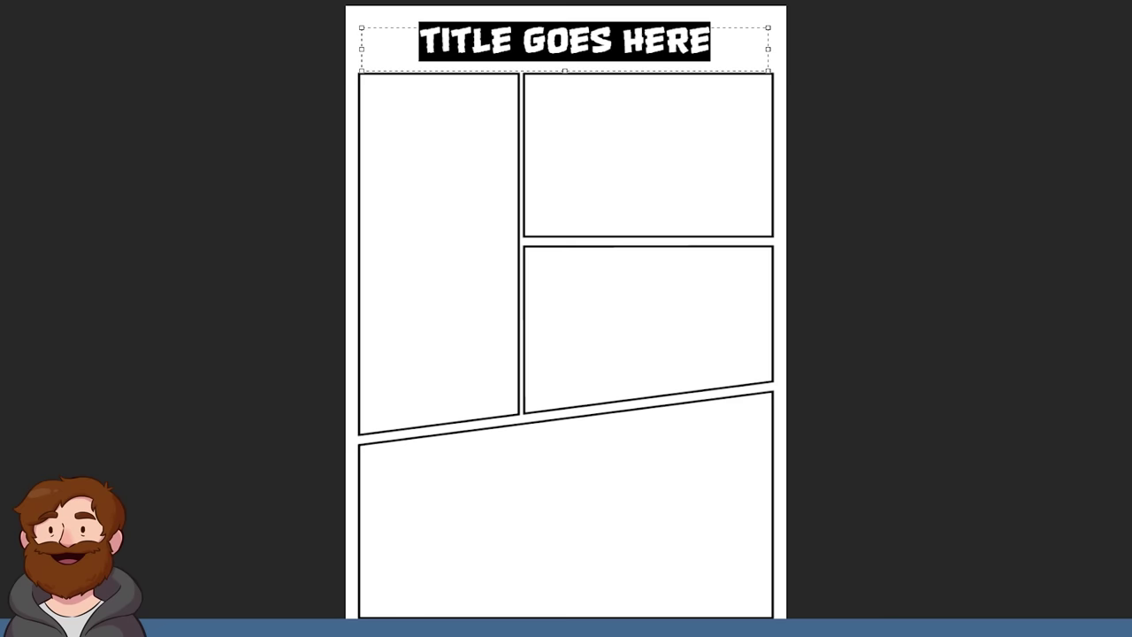
key(Escape)
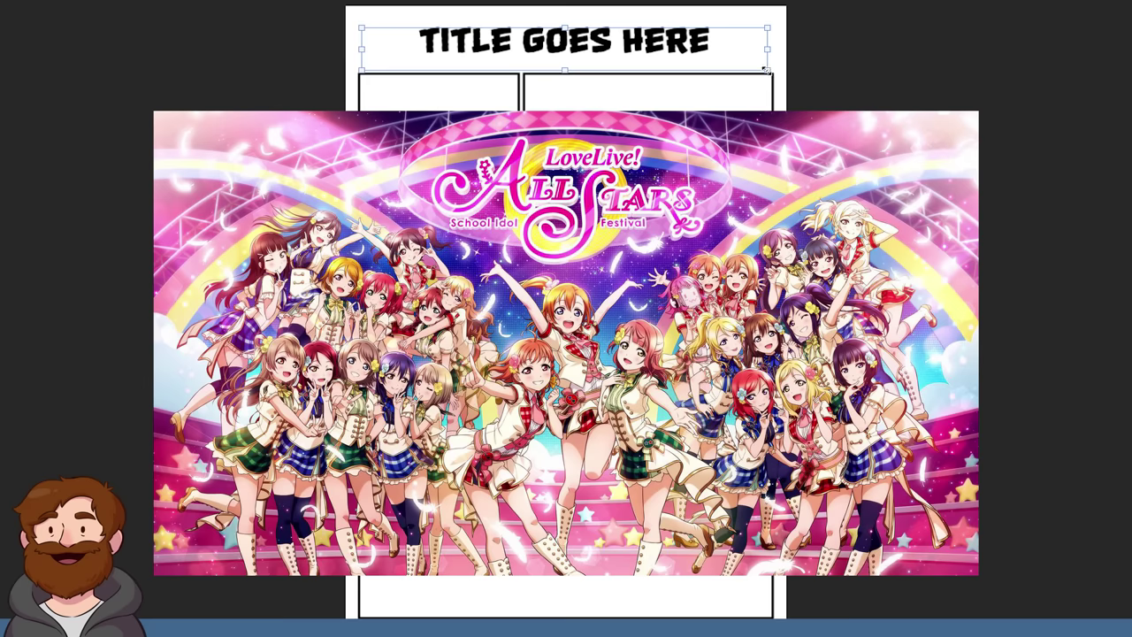
drag(765, 69, 703, 41)
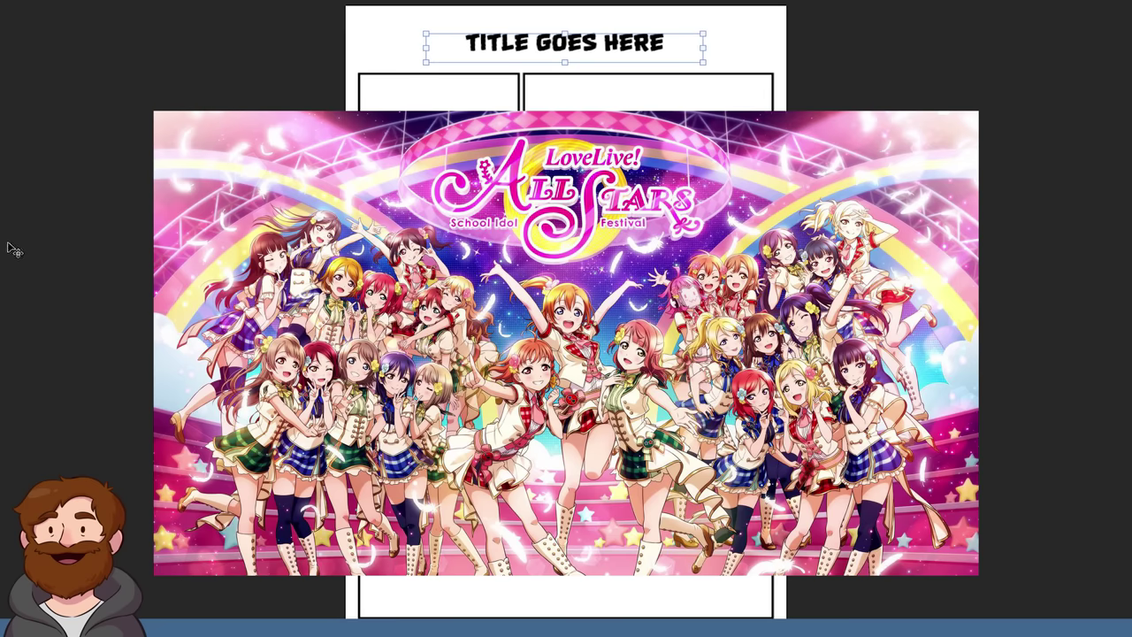
- Stretch the title's text frame wider, across the page width
double_click(531, 45)
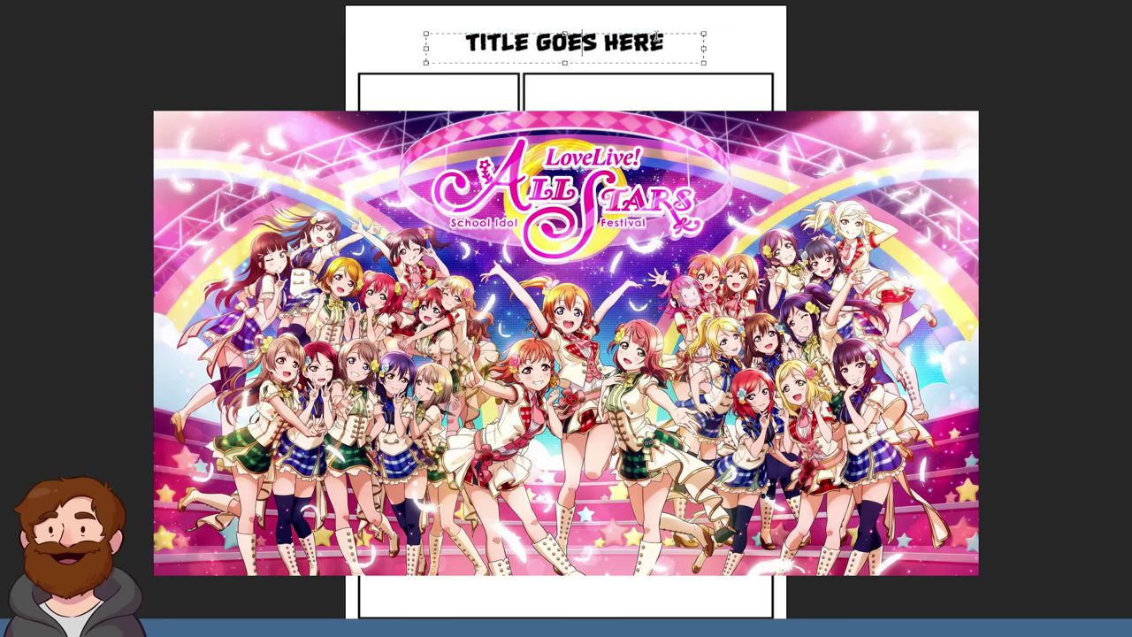
drag(708, 51, 775, 50)
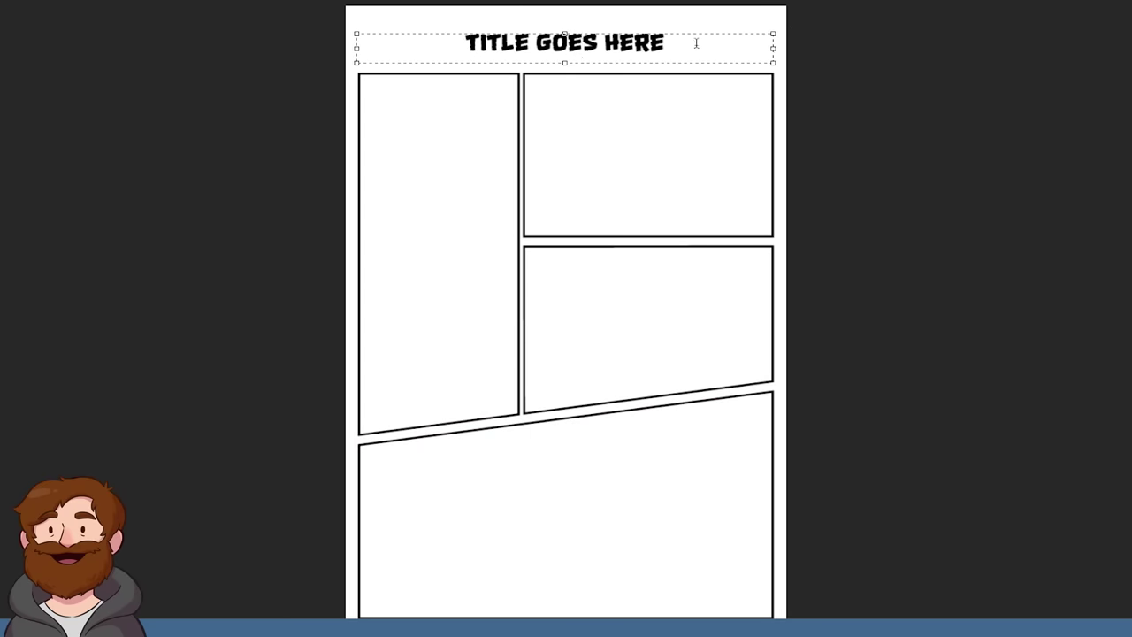
drag(695, 42, 433, 9)
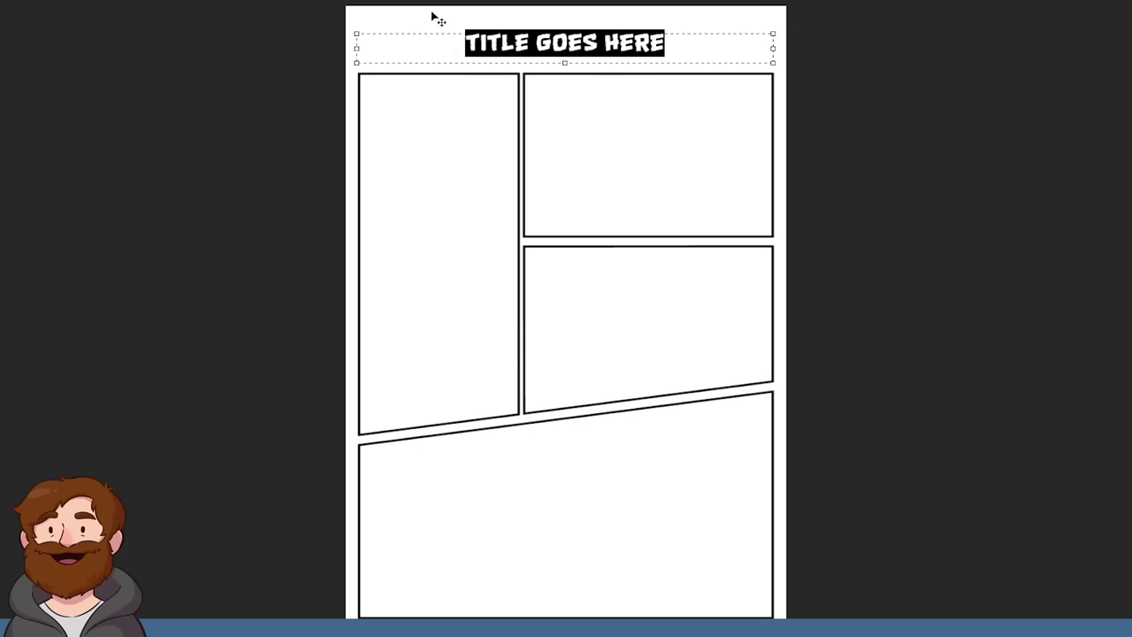
- Type 'POWER CUPCAKE COMMITS' as the new title and widen its text frame
text(POWER C)
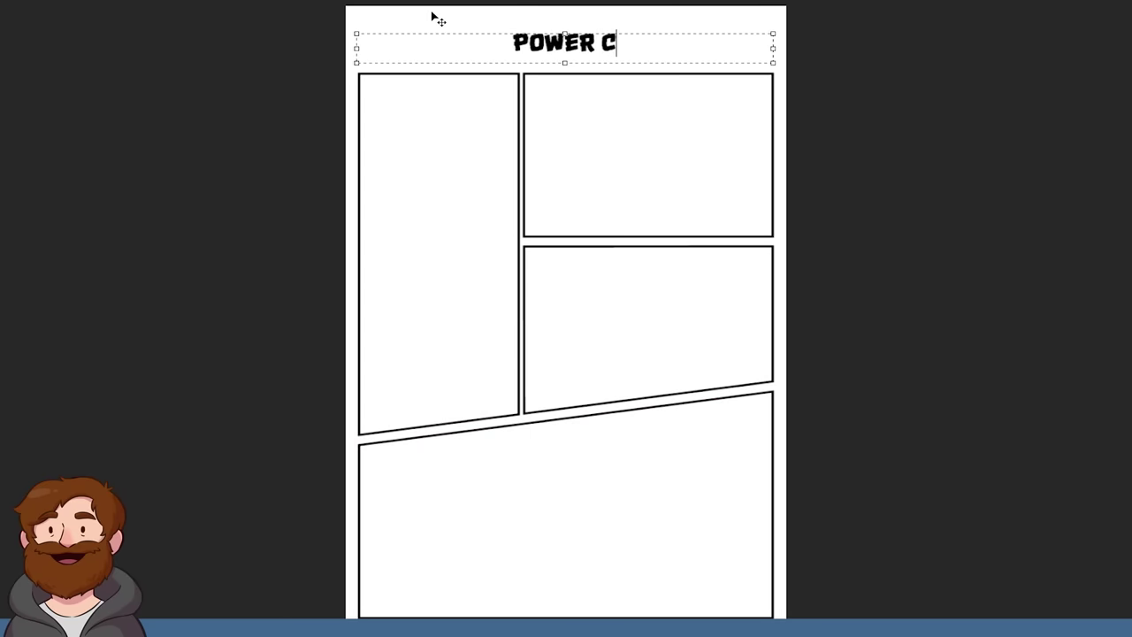
text(UPCAKE CO)
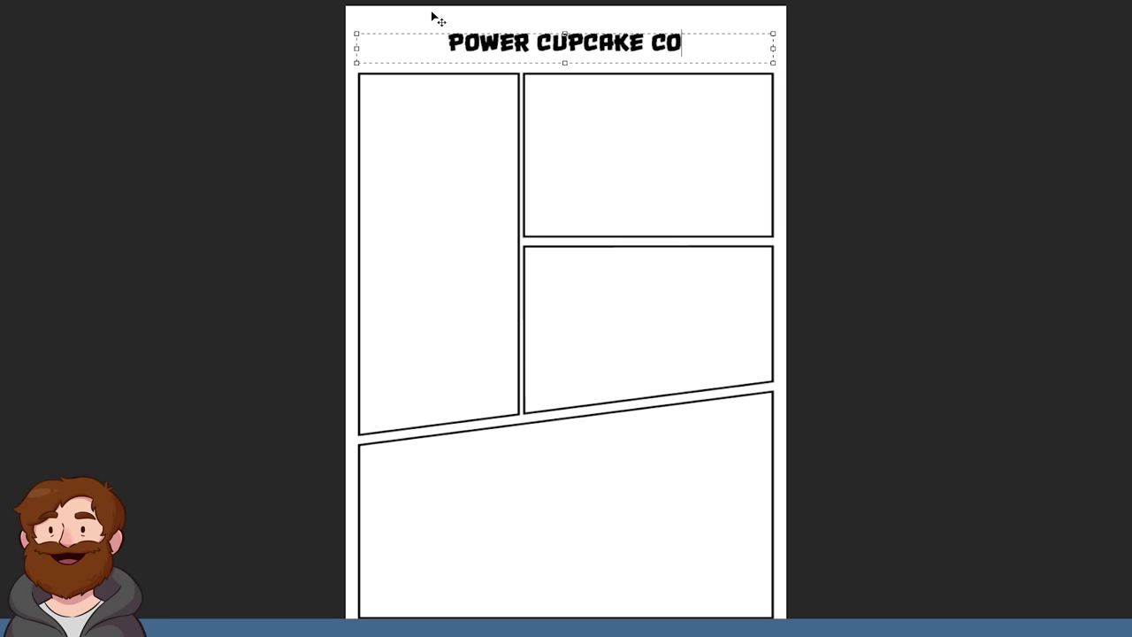
text(MMITS)
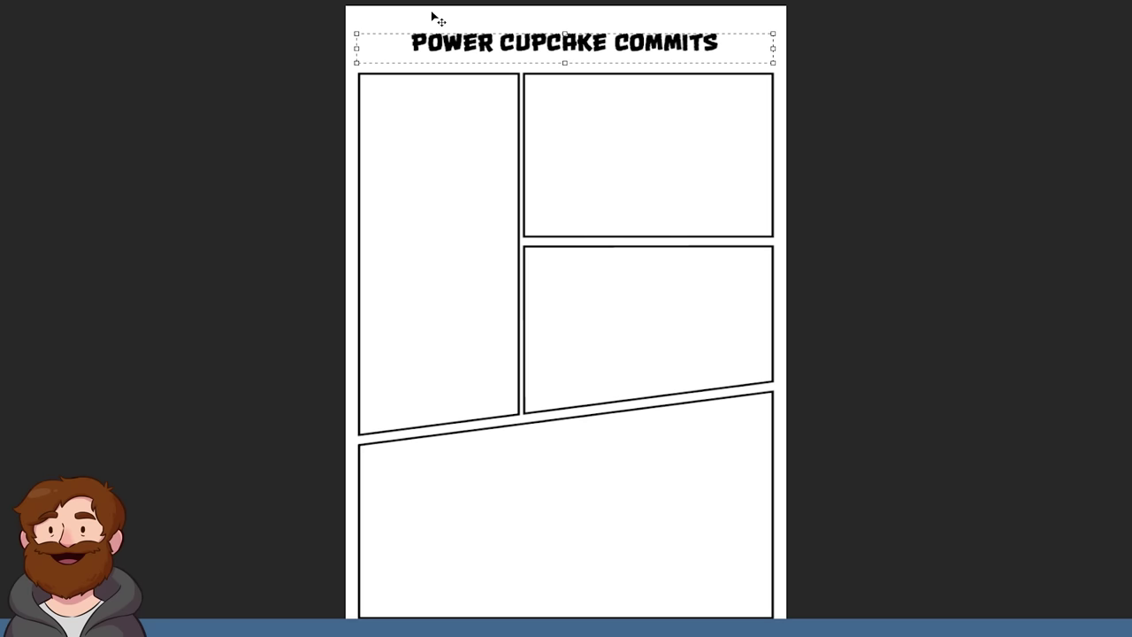
key(Escape)
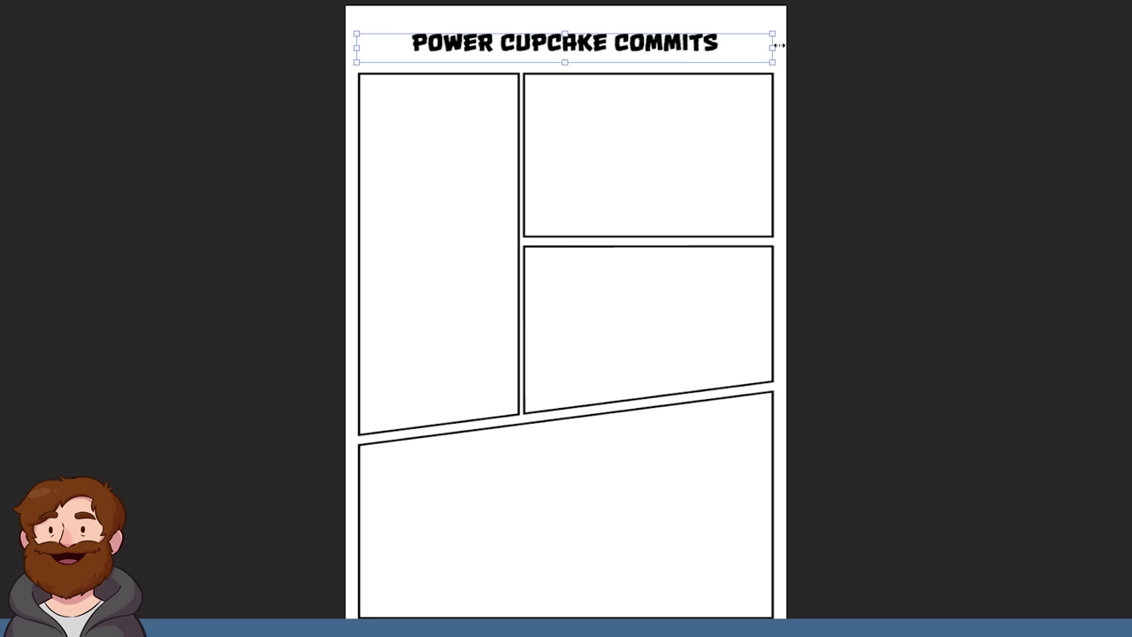
drag(772, 34, 718, 36)
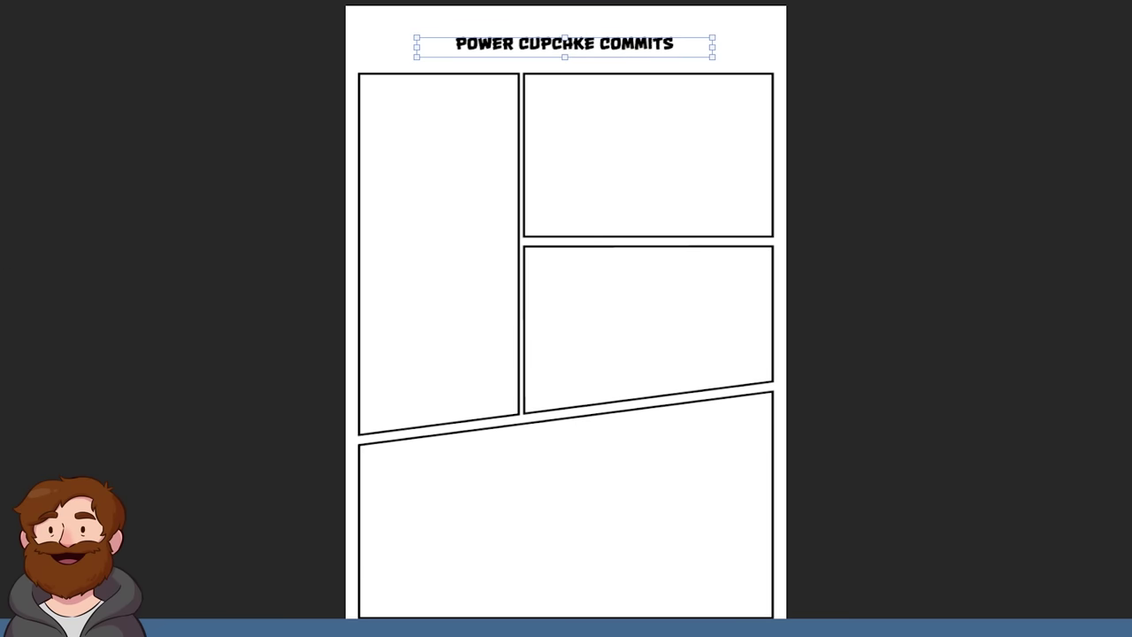
key(t)
click(602, 45)
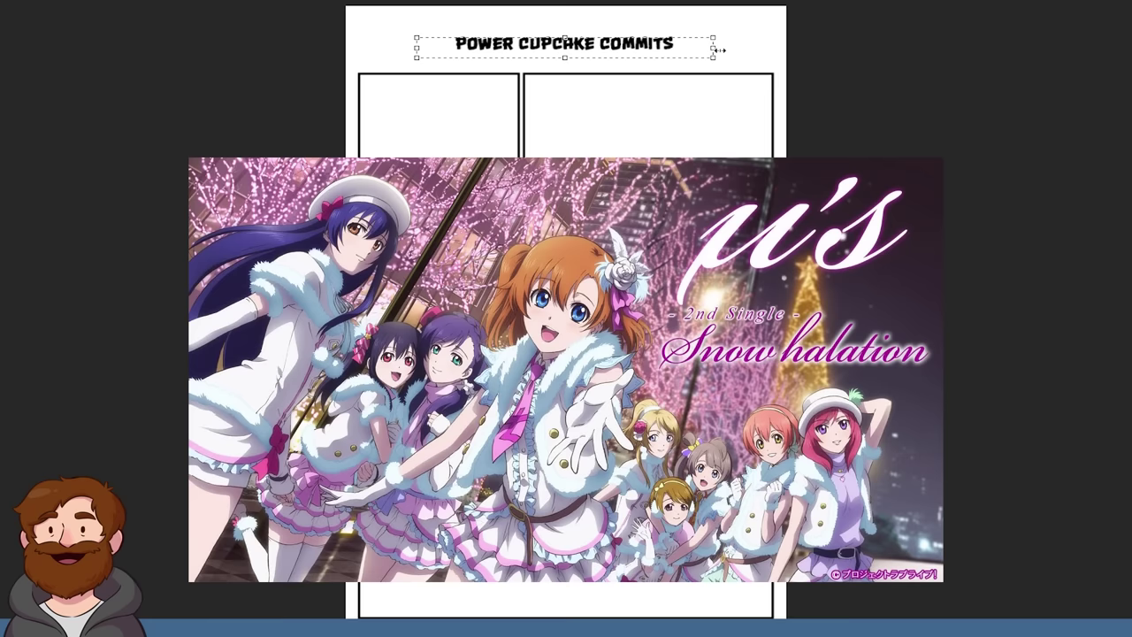
drag(719, 51, 766, 50)
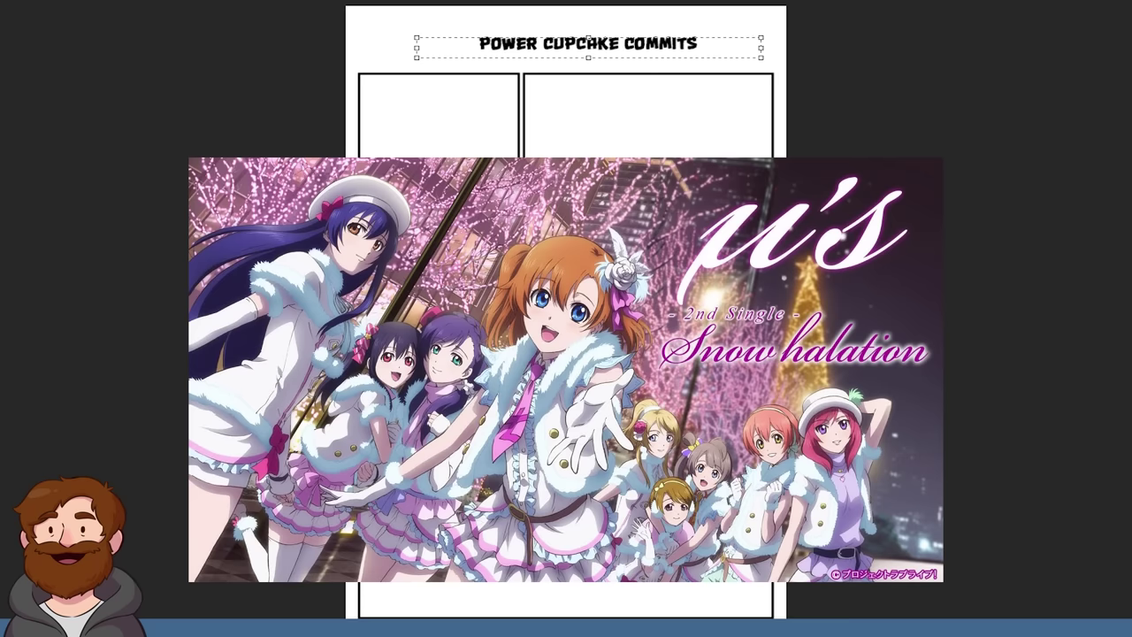
key(Escape)
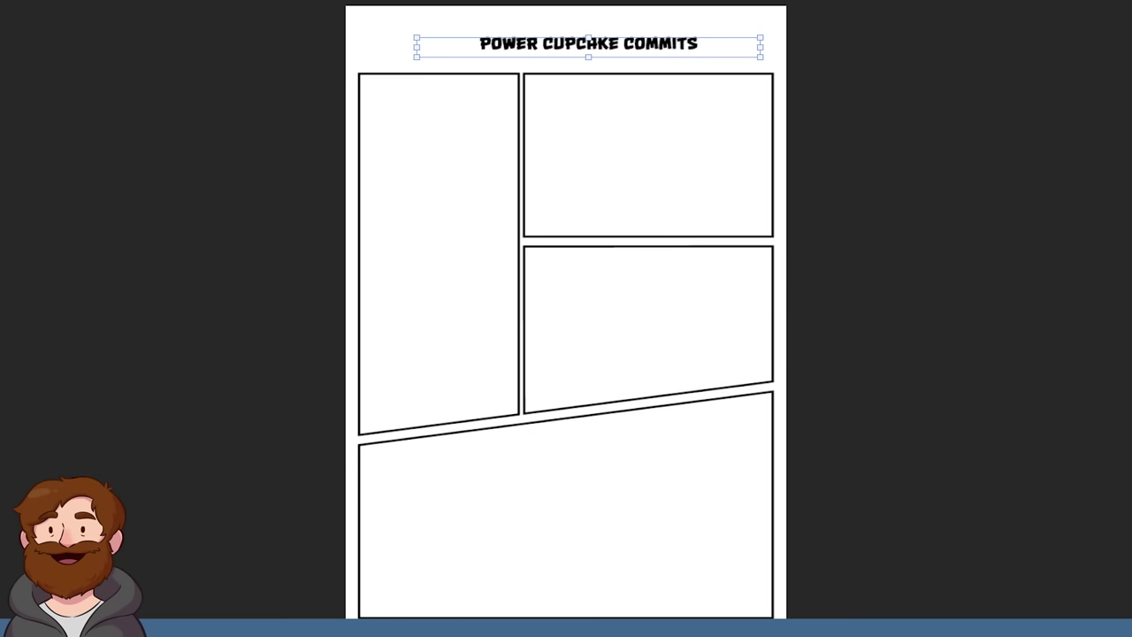
- Complete the title with 'HALATION' and enlarge it to span the page width
key(ctrl+z)
key(ctrl+shift+a)
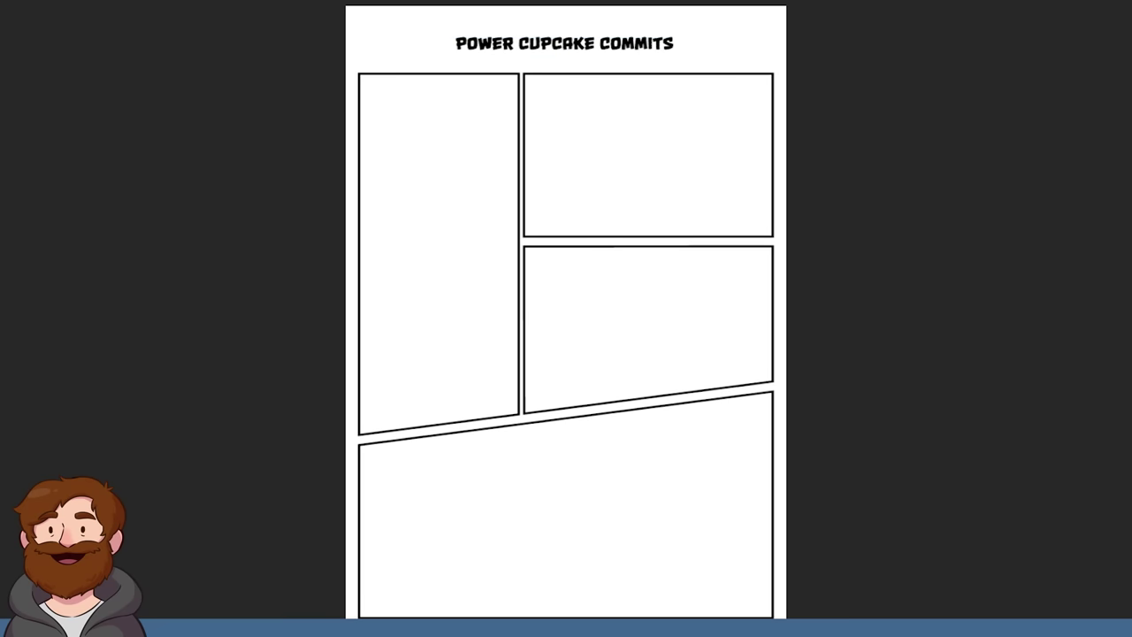
click(628, 46)
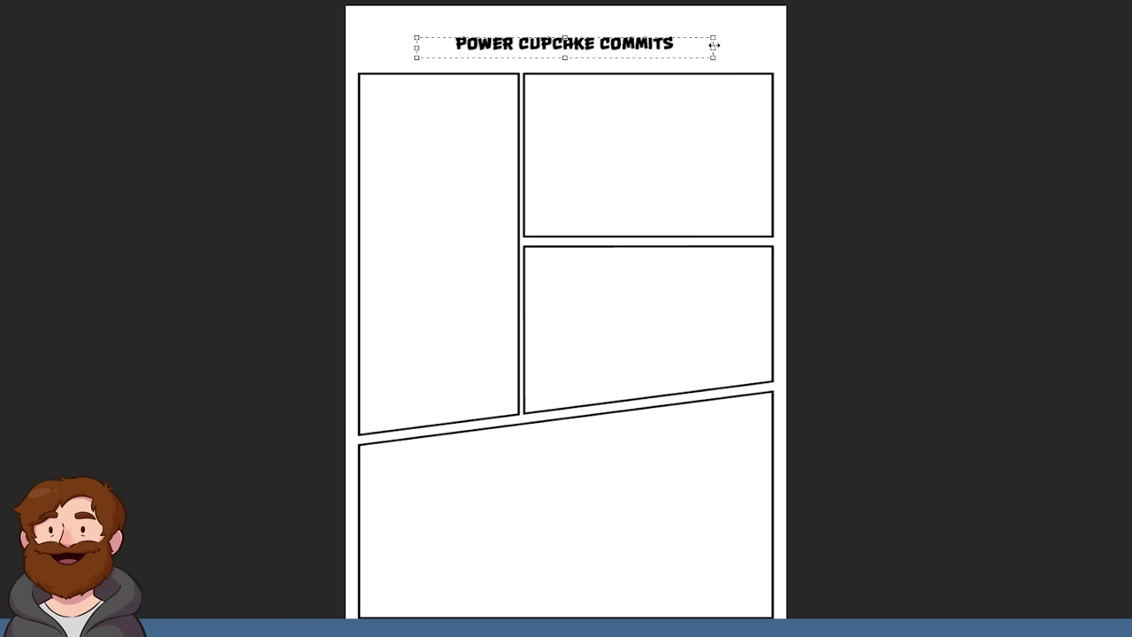
drag(714, 45, 759, 45)
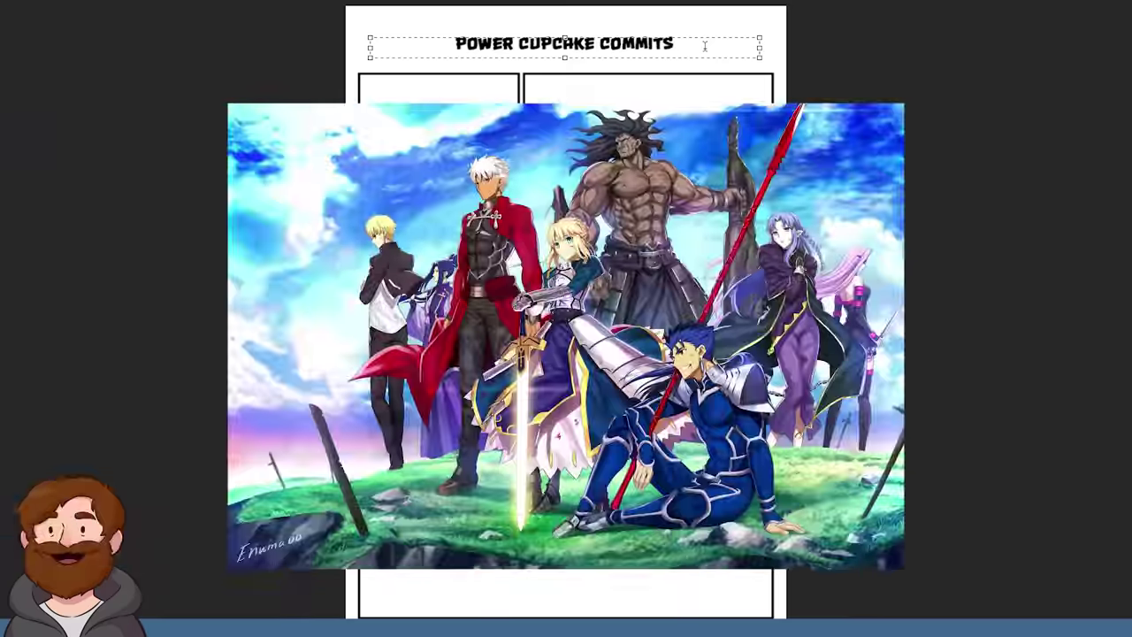
text(HAL)
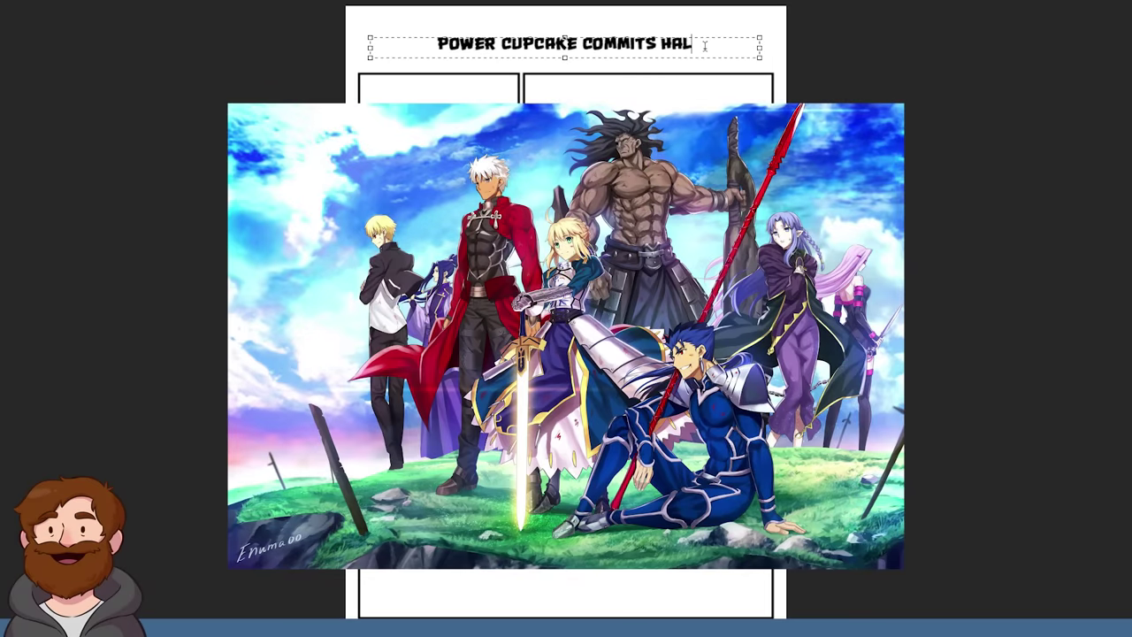
text(ATION)
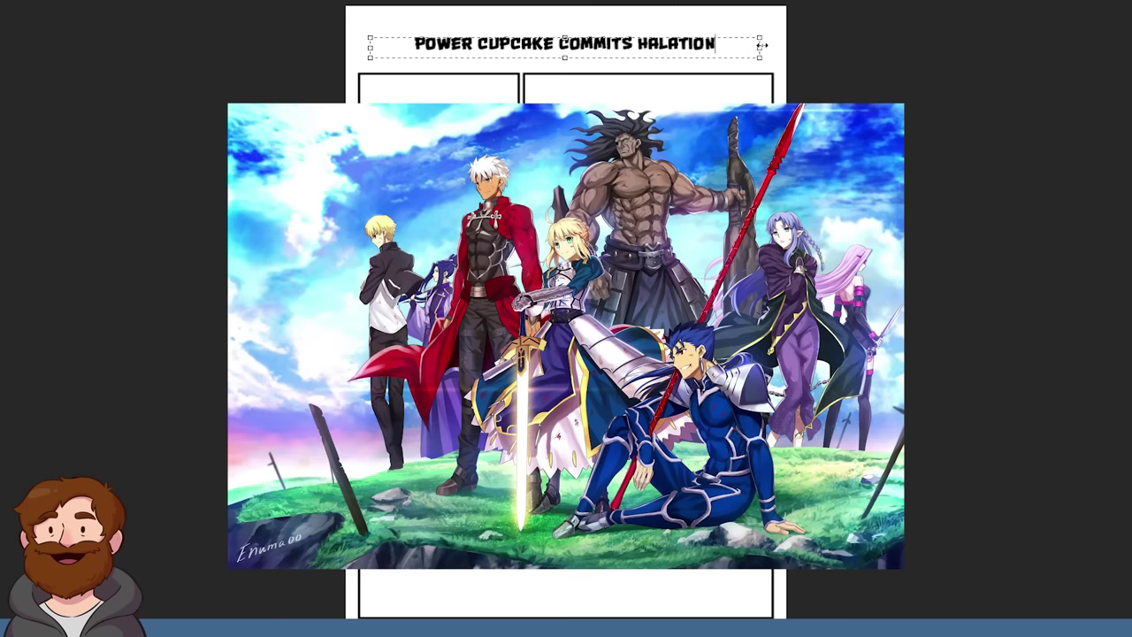
drag(763, 45, 724, 45)
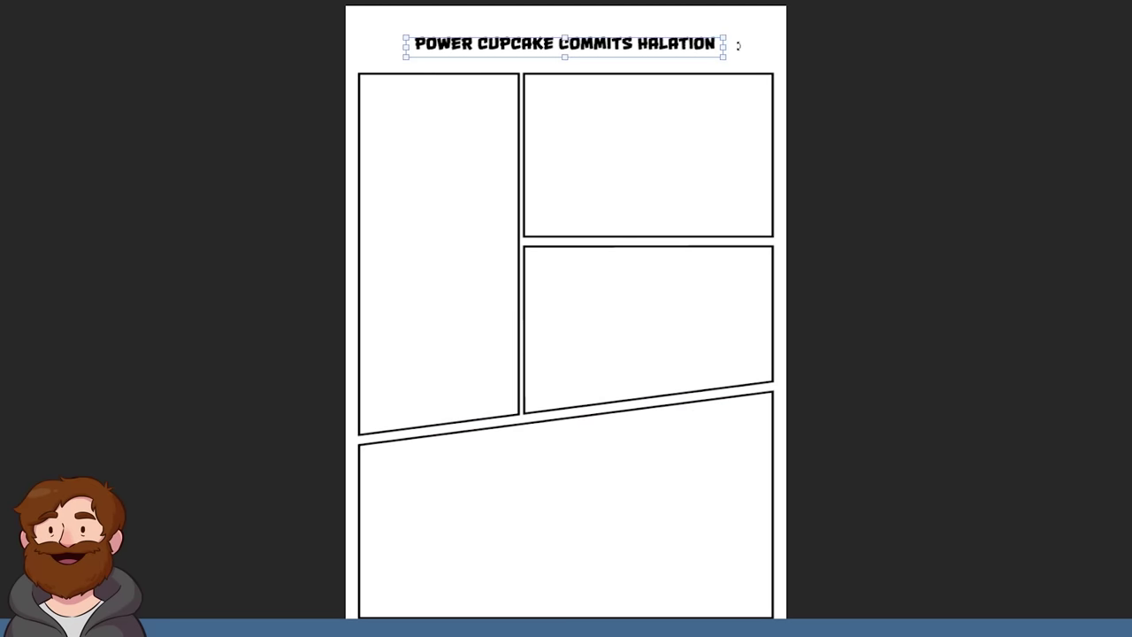
drag(730, 48, 789, 43)
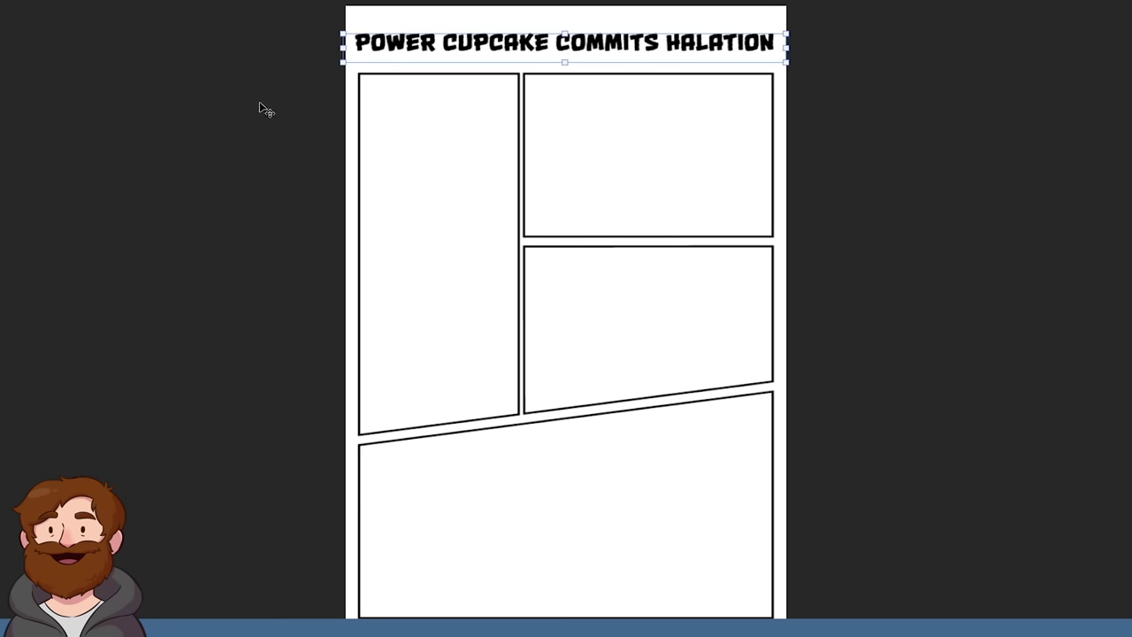
- Deselect the finished title to clear the page for sketching
click(12, 38)
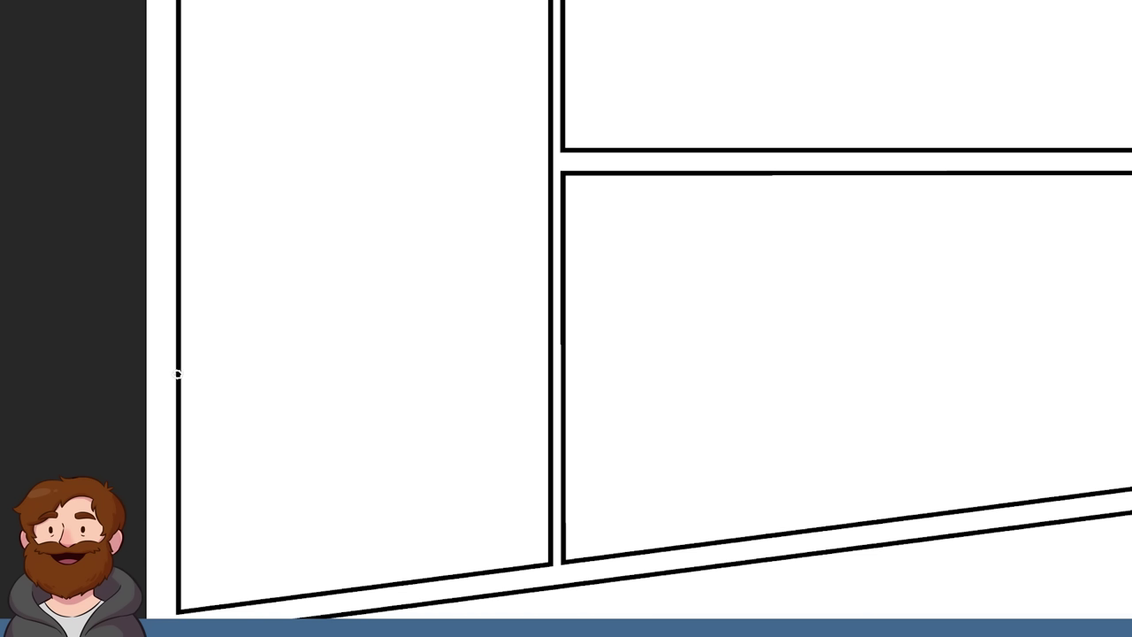
- Sketch the tall flat-topped tower outline with a puffy cloud beside its right side
mouse_move(180, 375)
mouse_down()
mouse_move(232, 446)
mouse_move(260, 454)
mouse_move(293, 231)
mouse_move(458, 226)
mouse_move(518, 419)
mouse_move(543, 415)
mouse_up()
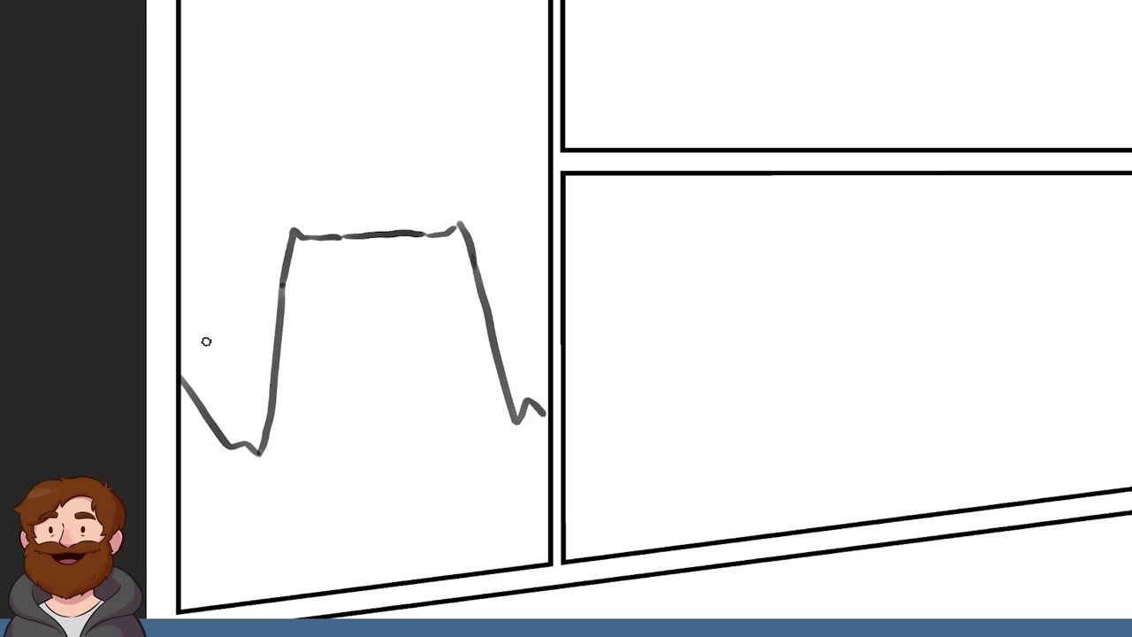
mouse_move(202, 338)
mouse_down()
mouse_move(234, 322)
mouse_move(320, 360)
mouse_move(253, 369)
mouse_move(197, 359)
mouse_up()
mouse_move(178, 320)
mouse_down()
mouse_move(199, 331)
mouse_move(205, 367)
mouse_move(188, 324)
mouse_move(200, 353)
mouse_move(251, 329)
mouse_move(317, 359)
mouse_move(187, 359)
mouse_move(237, 328)
mouse_move(309, 356)
mouse_move(232, 375)
mouse_move(200, 320)
mouse_move(218, 338)
mouse_up()
mouse_move(449, 329)
mouse_down()
mouse_move(433, 320)
mouse_move(460, 293)
mouse_move(514, 281)
mouse_up()
mouse_move(478, 317)
mouse_down()
mouse_move(518, 301)
mouse_move(527, 276)
mouse_move(523, 296)
mouse_move(483, 308)
mouse_move(504, 312)
mouse_move(488, 279)
mouse_move(518, 281)
mouse_up()
mouse_move(438, 317)
mouse_down()
mouse_move(487, 319)
mouse_move(527, 291)
mouse_up()
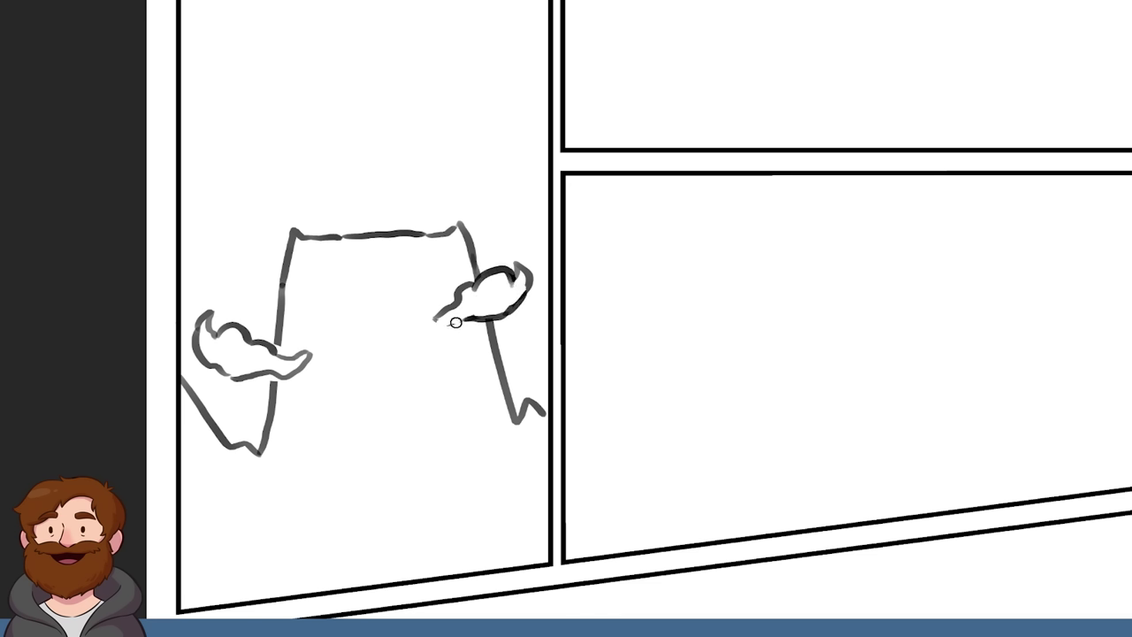
mouse_move(436, 318)
mouse_down()
mouse_move(424, 317)
mouse_move(462, 323)
mouse_up()
- Extend the tower's right side, erase base zigzags, and add base clouds and jagged peaks
drag(543, 410, 549, 368)
mouse_move(177, 380)
mouse_down()
mouse_move(256, 451)
mouse_move(270, 409)
mouse_up()
mouse_move(545, 368)
mouse_down()
mouse_move(526, 392)
mouse_move(539, 415)
mouse_move(543, 382)
mouse_up()
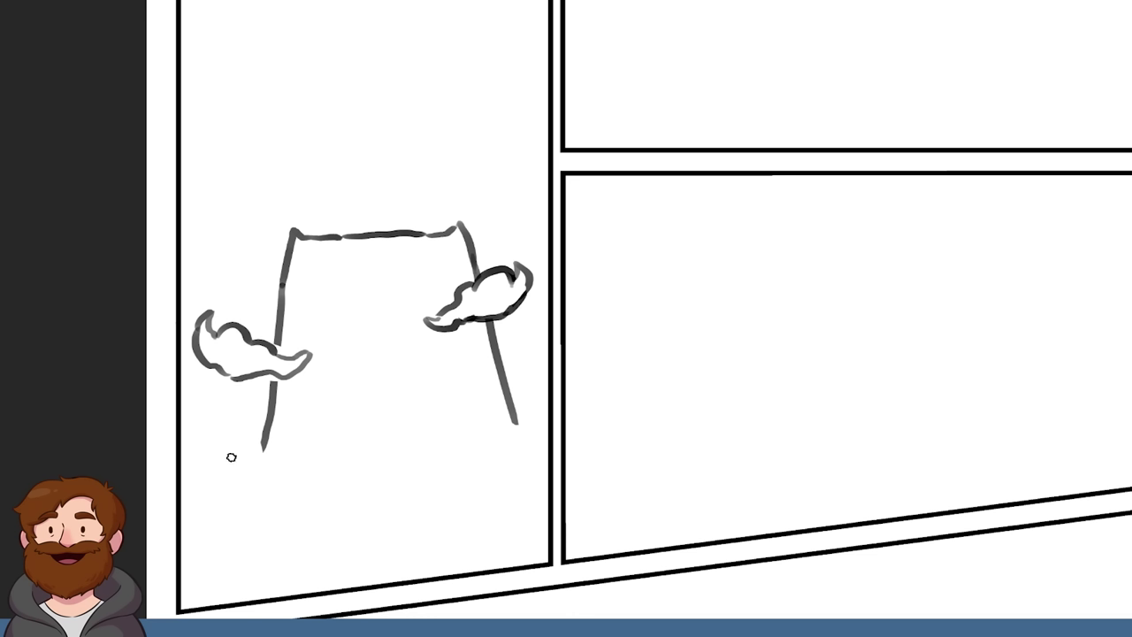
mouse_move(230, 458)
mouse_down()
mouse_move(305, 469)
mouse_move(386, 430)
mouse_move(470, 437)
mouse_move(470, 419)
mouse_move(543, 389)
mouse_move(513, 397)
mouse_move(524, 431)
mouse_up()
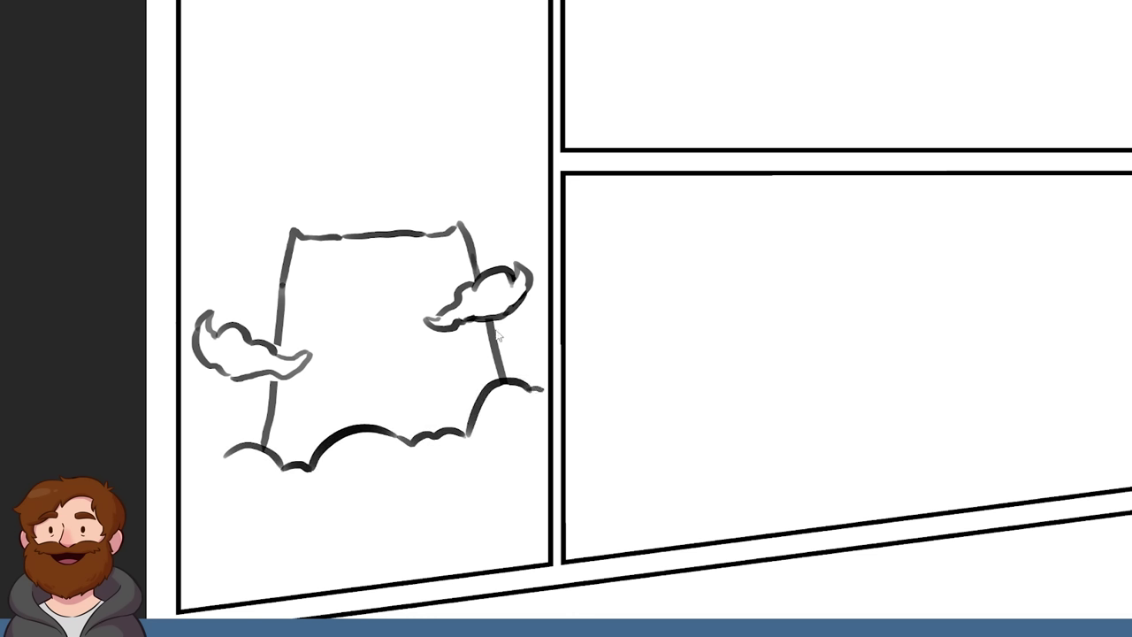
mouse_move(181, 478)
mouse_down()
mouse_move(200, 403)
mouse_move(245, 510)
mouse_move(368, 551)
mouse_move(461, 540)
mouse_up()
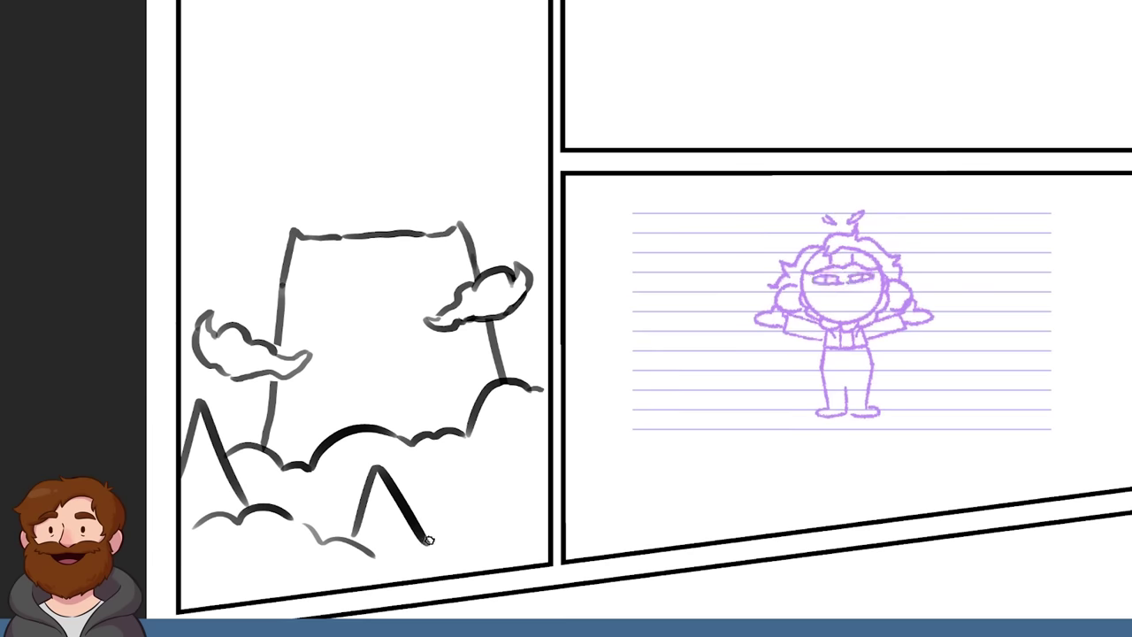
drag(442, 559, 500, 504)
key(ctrl+z)
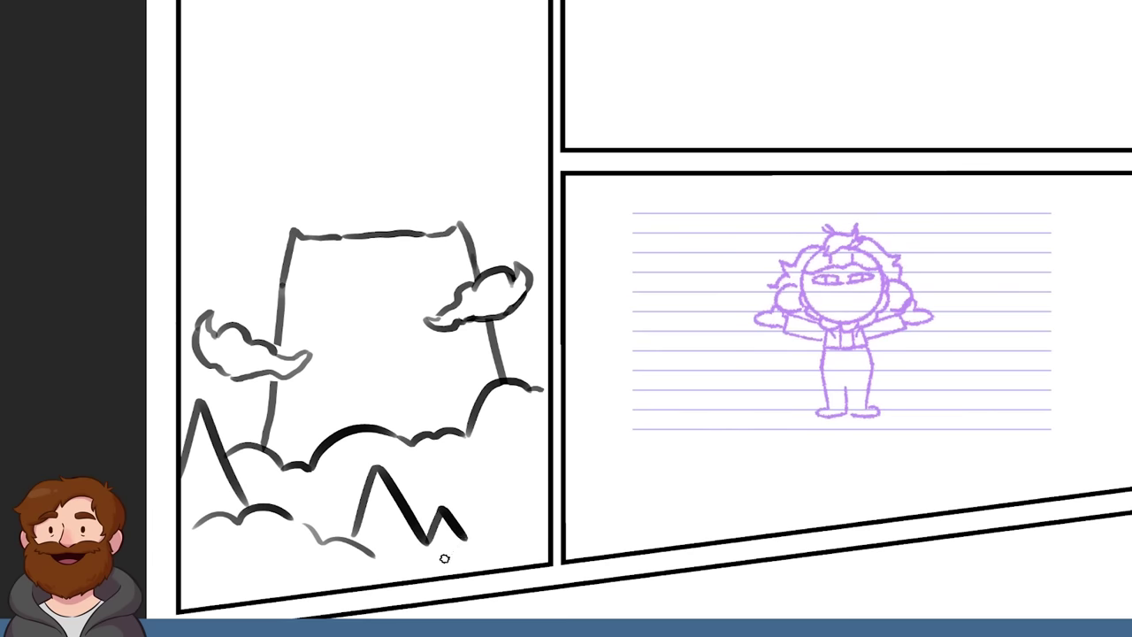
drag(439, 559, 541, 476)
drag(528, 382, 545, 326)
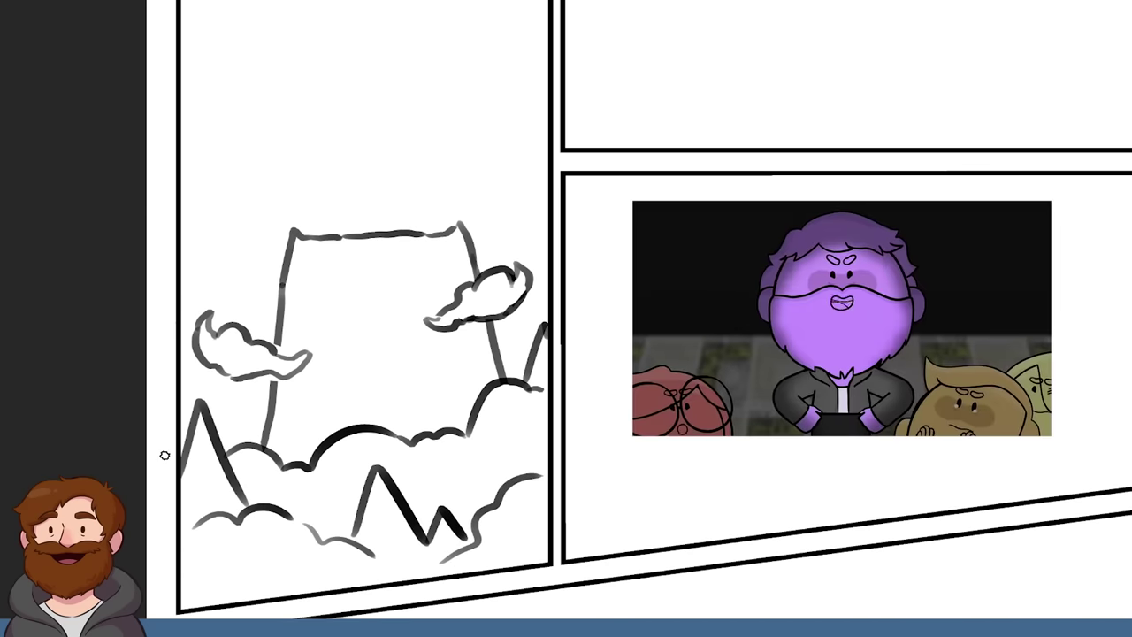
mouse_move(655, 305)
mouse_down()
mouse_move(707, 596)
mouse_move(771, 407)
mouse_up()
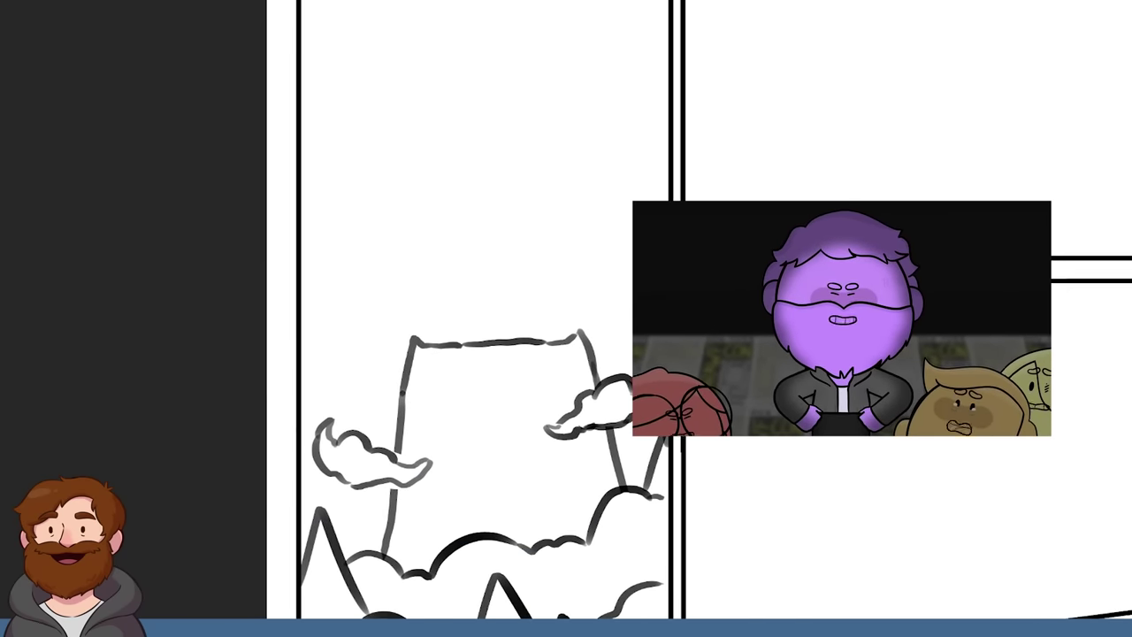
scroll(468, 502, down, 2)
scroll(603, 393, down, 1)
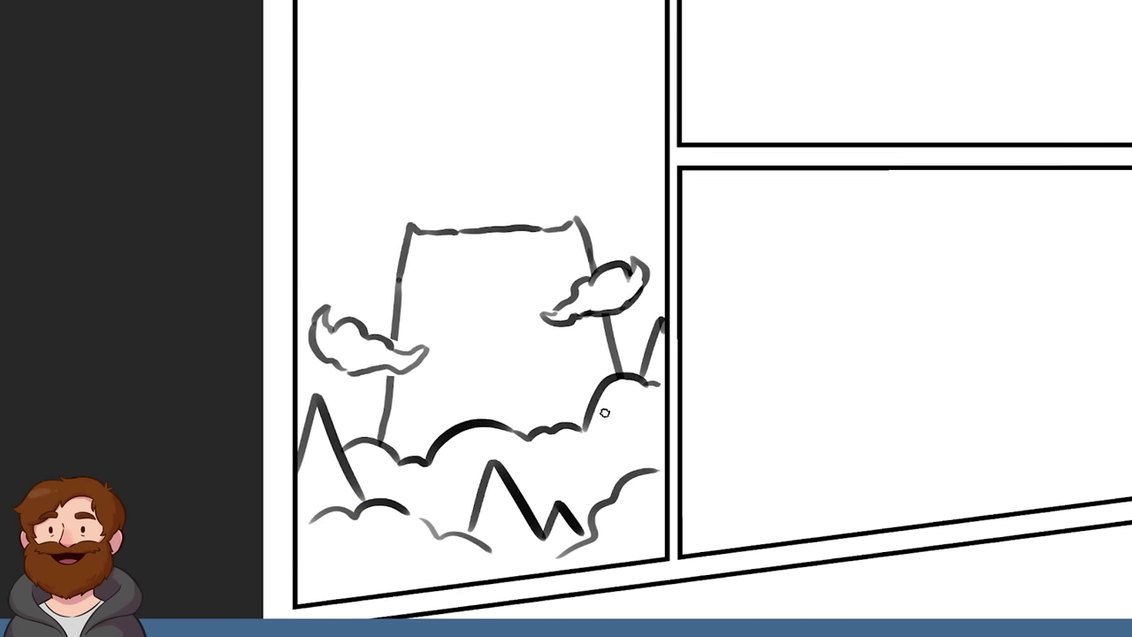
- Fill the lower-left, middle and edge peaks and the tower's left wall with black
mouse_move(327, 489)
mouse_down()
mouse_move(299, 513)
mouse_move(330, 493)
mouse_move(318, 500)
mouse_move(305, 469)
mouse_move(314, 416)
mouse_move(357, 502)
mouse_move(306, 476)
mouse_move(318, 418)
mouse_up()
mouse_move(485, 534)
mouse_down()
mouse_move(493, 518)
mouse_move(540, 541)
mouse_move(564, 527)
mouse_move(571, 541)
mouse_move(546, 550)
mouse_move(480, 530)
mouse_move(488, 477)
mouse_up()
mouse_move(659, 352)
mouse_down()
mouse_move(650, 370)
mouse_move(656, 331)
mouse_move(657, 380)
mouse_move(655, 322)
mouse_up()
mouse_move(389, 458)
mouse_down()
mouse_move(444, 416)
mouse_move(392, 404)
mouse_move(424, 389)
mouse_move(416, 363)
mouse_move(435, 346)
mouse_move(402, 354)
mouse_move(407, 248)
mouse_move(434, 237)
mouse_move(418, 282)
mouse_move(433, 328)
mouse_move(453, 336)
mouse_move(447, 372)
mouse_move(432, 372)
mouse_move(460, 402)
mouse_move(449, 426)
mouse_move(495, 411)
mouse_move(537, 421)
mouse_move(566, 408)
mouse_move(607, 360)
mouse_move(581, 404)
mouse_move(576, 323)
mouse_move(542, 326)
mouse_move(529, 308)
mouse_move(555, 306)
mouse_move(584, 237)
mouse_move(460, 239)
mouse_move(575, 237)
mouse_move(571, 270)
mouse_move(561, 257)
mouse_move(536, 306)
mouse_move(513, 257)
mouse_up()
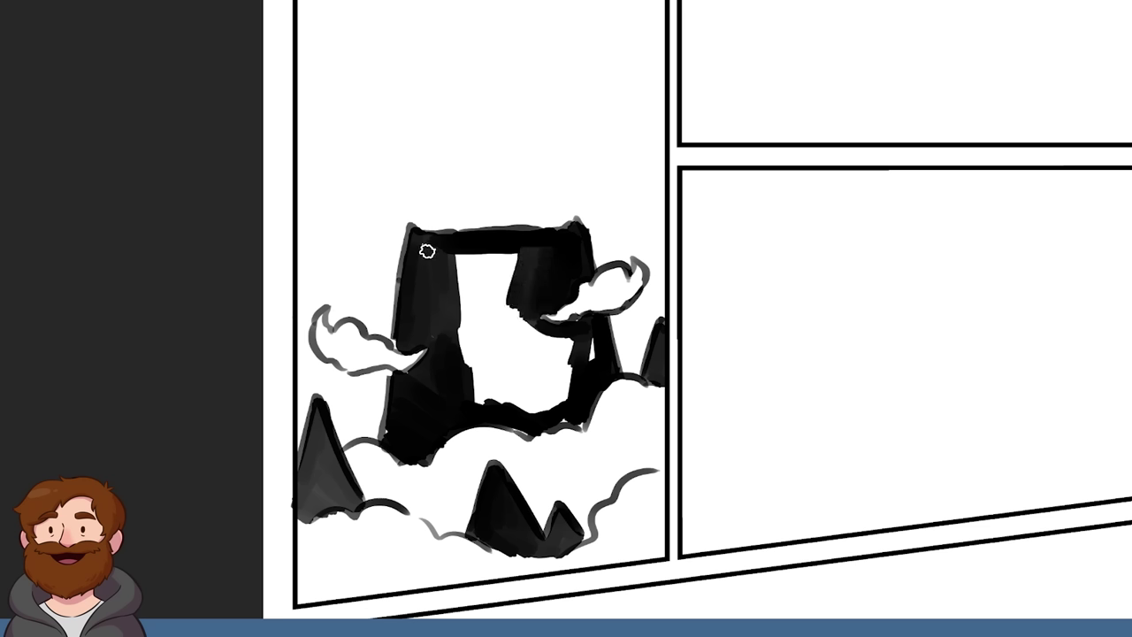
mouse_move(425, 250)
mouse_down()
mouse_move(450, 256)
mouse_move(469, 336)
mouse_move(513, 253)
mouse_move(504, 340)
mouse_move(483, 345)
mouse_move(518, 361)
mouse_move(581, 345)
mouse_move(581, 319)
mouse_move(572, 398)
mouse_move(538, 369)
mouse_move(518, 422)
mouse_move(525, 430)
mouse_move(556, 410)
mouse_move(571, 419)
mouse_up()
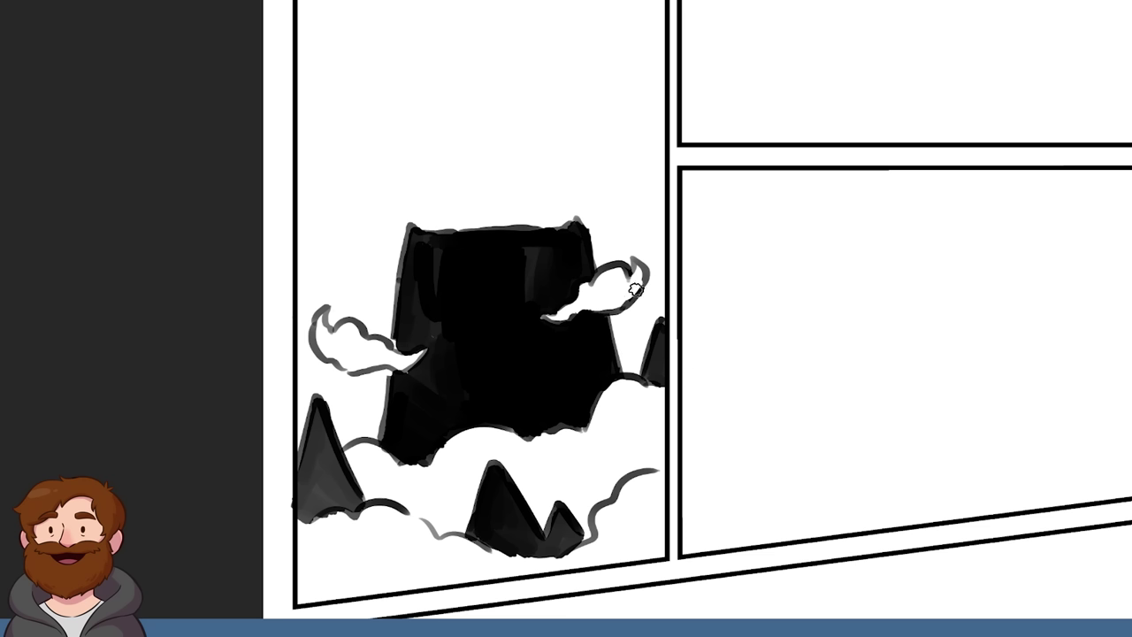
- Paint puffy white cloud bumps along the tower's base
drag(589, 434, 592, 414)
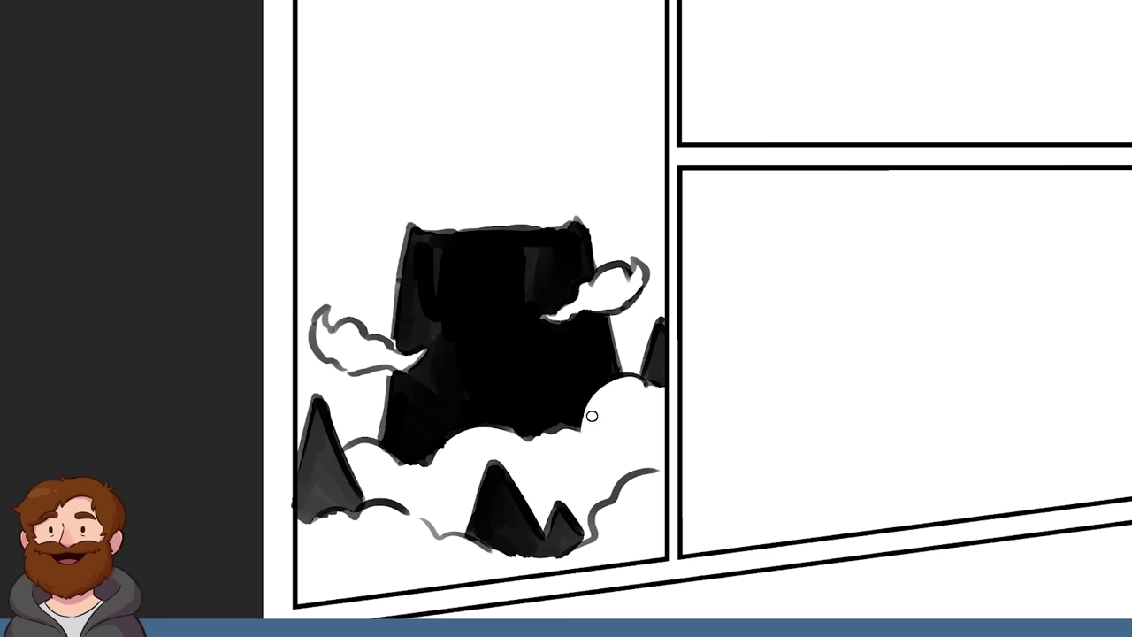
drag(529, 452, 554, 430)
drag(482, 426, 491, 427)
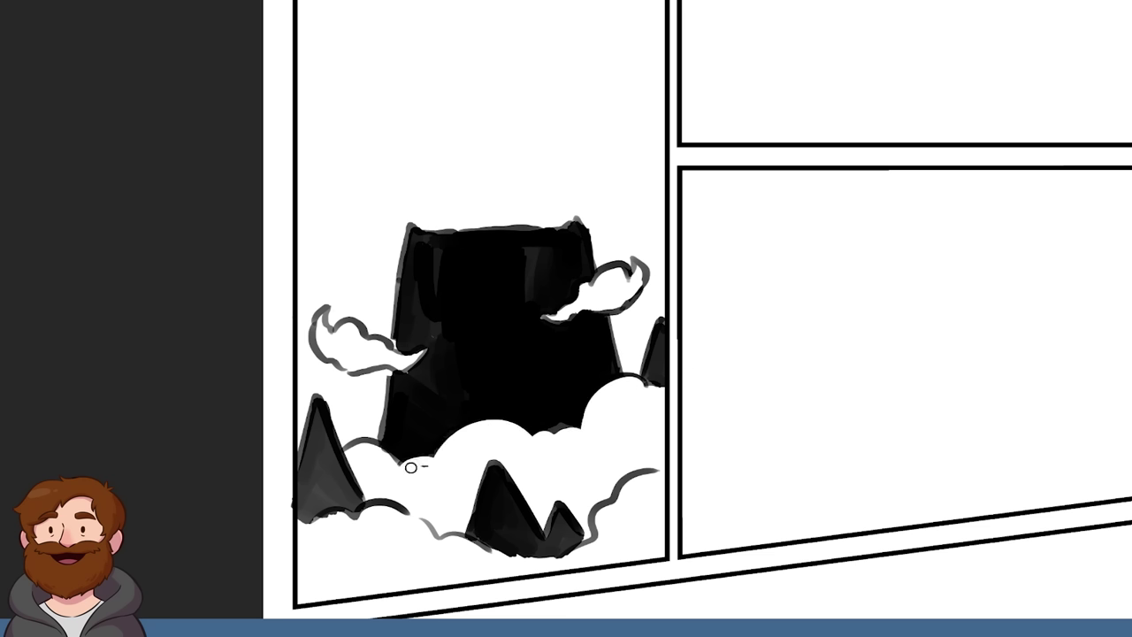
drag(360, 458, 387, 456)
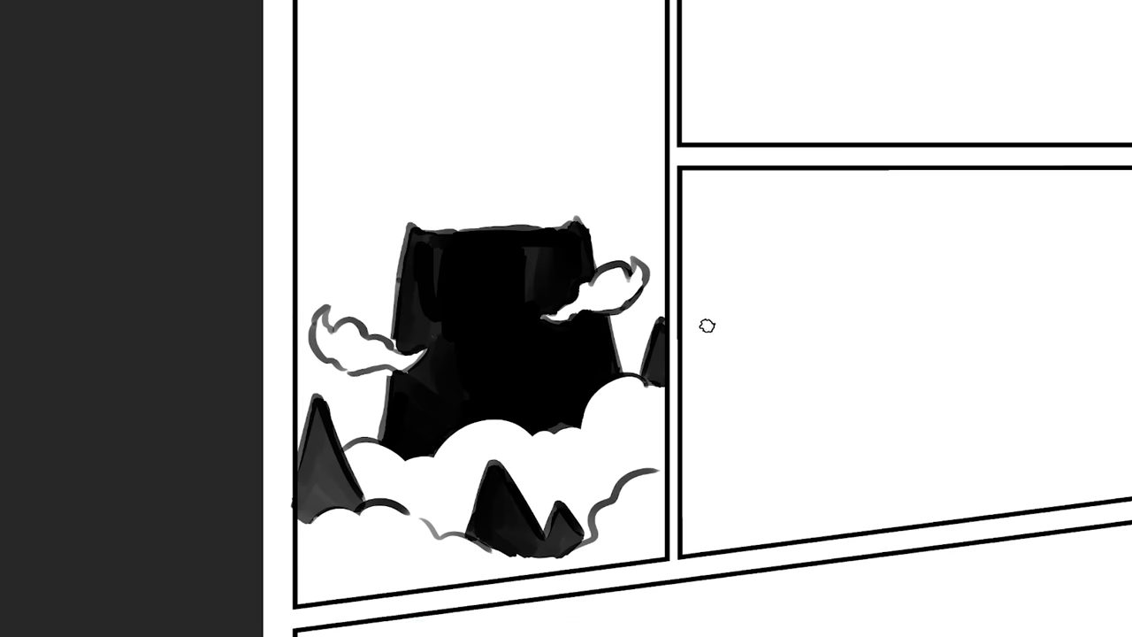
drag(624, 355, 642, 461)
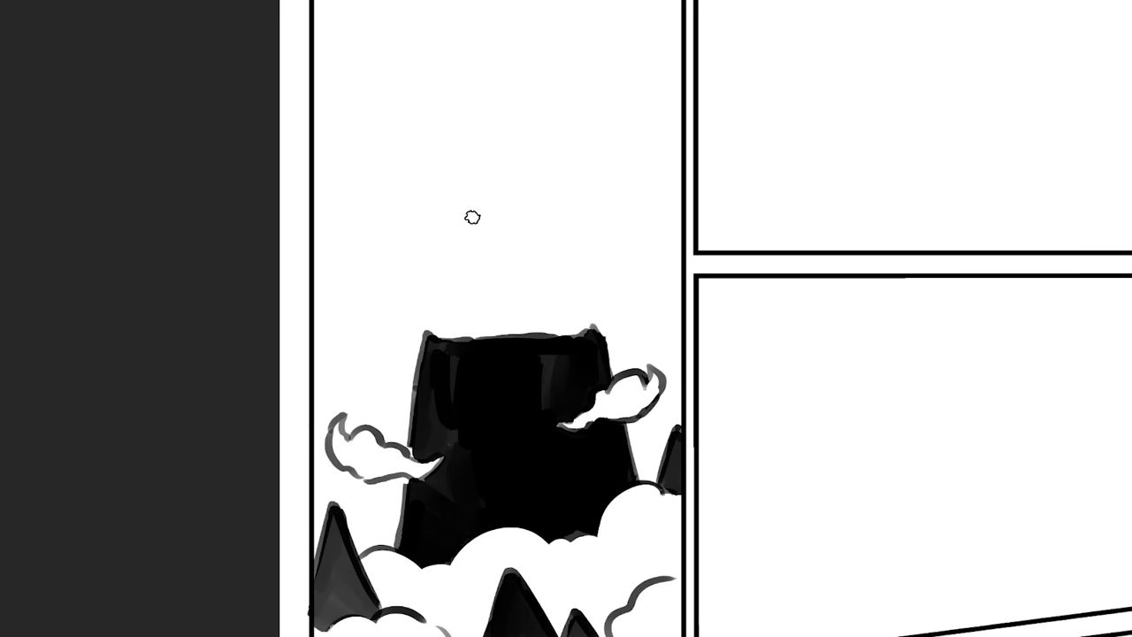
- Shade the bottom-left mountain's edge and draw a small curly grey cloud on the left
drag(323, 624, 344, 530)
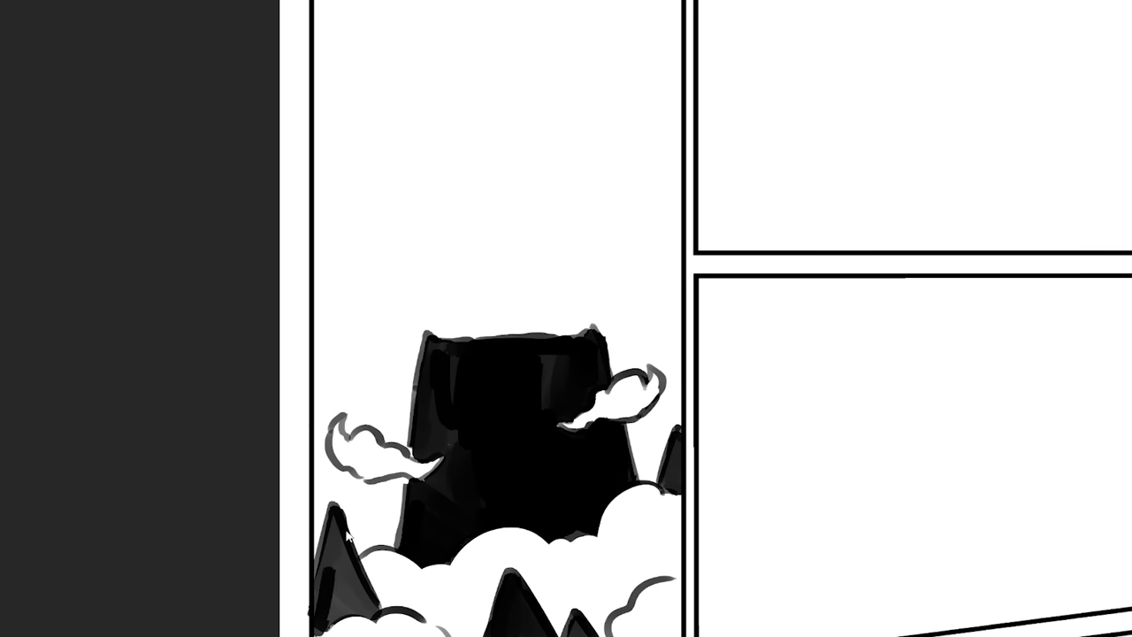
click(381, 395)
mouse_move(387, 389)
mouse_down()
mouse_move(380, 398)
mouse_move(397, 415)
mouse_up()
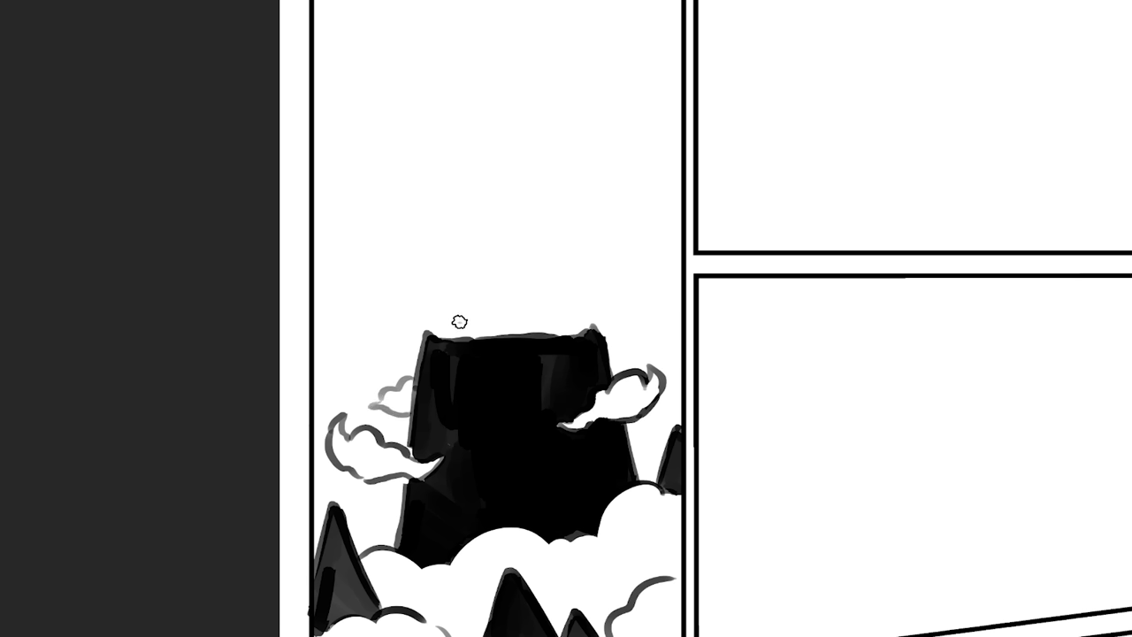
- Paint a tiny cupcake figure atop the tower and darken the mountain's lower-left base
drag(460, 319, 472, 310)
drag(472, 310, 465, 303)
mouse_move(418, 433)
mouse_down()
mouse_move(416, 407)
mouse_move(412, 445)
mouse_up()
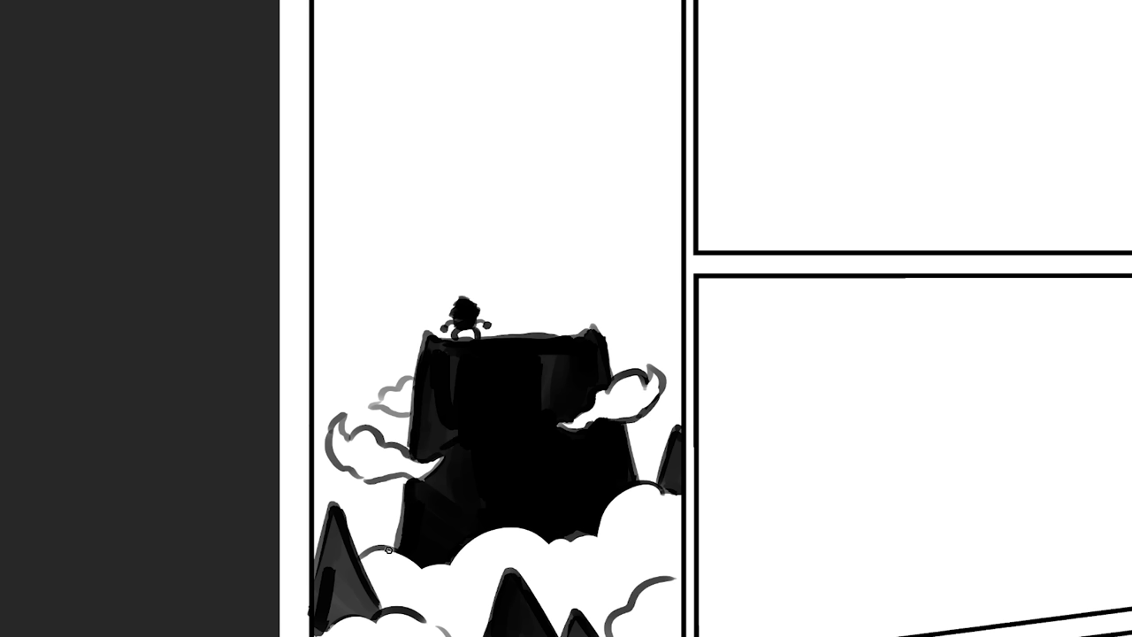
drag(386, 545, 386, 527)
key(ctrl+z)
mouse_move(379, 550)
mouse_down()
mouse_move(396, 520)
mouse_move(394, 548)
mouse_move(399, 540)
mouse_up()
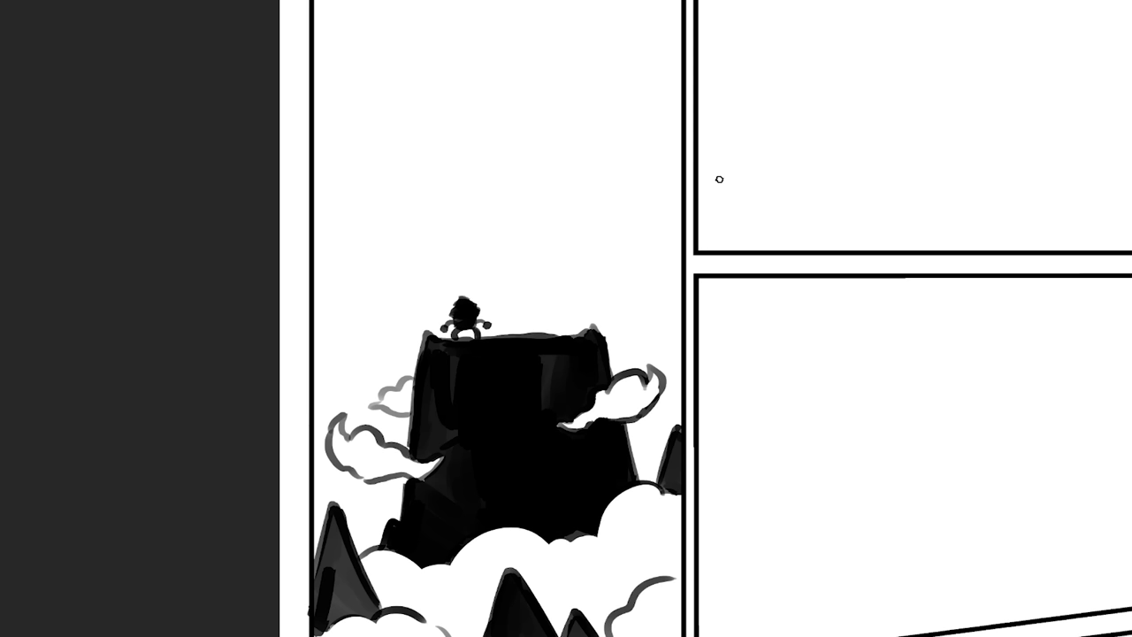
- Paint a black ring-bodied character with a leg beside the cupcake, plus grey flame auras above both
mouse_move(530, 306)
mouse_down()
mouse_move(521, 285)
mouse_move(567, 287)
mouse_move(545, 267)
mouse_move(555, 304)
mouse_move(528, 277)
mouse_move(570, 292)
mouse_move(525, 309)
mouse_move(562, 315)
mouse_move(558, 281)
mouse_move(566, 312)
mouse_up()
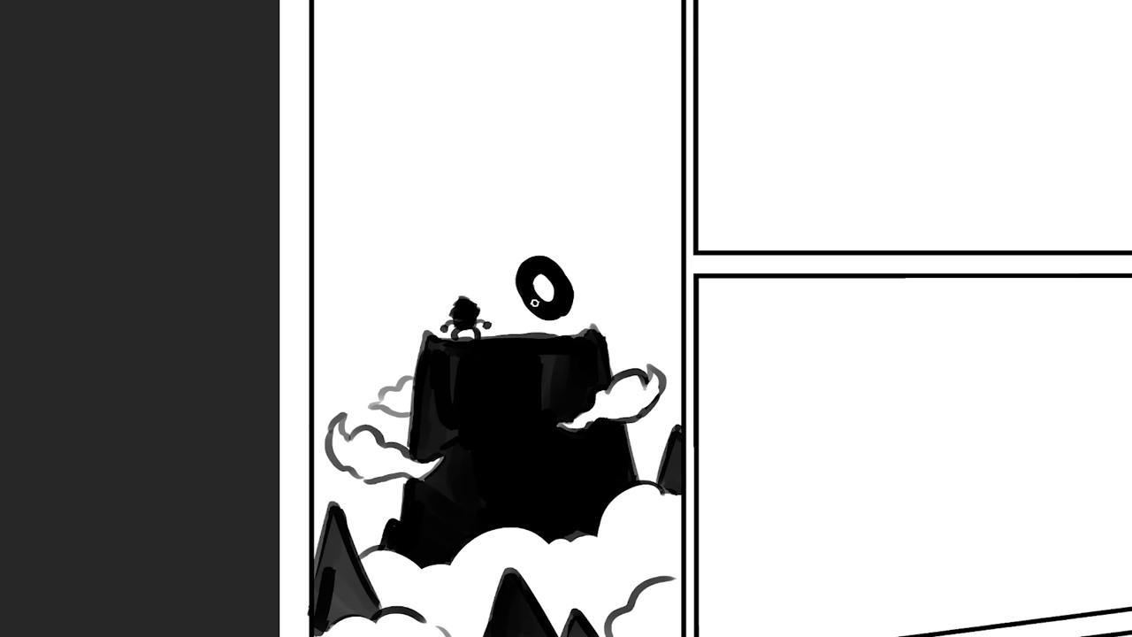
mouse_move(529, 289)
mouse_down()
mouse_move(548, 281)
mouse_move(554, 299)
mouse_move(548, 290)
mouse_up()
key(ctrl+z)
drag(425, 312, 449, 244)
drag(471, 295, 484, 274)
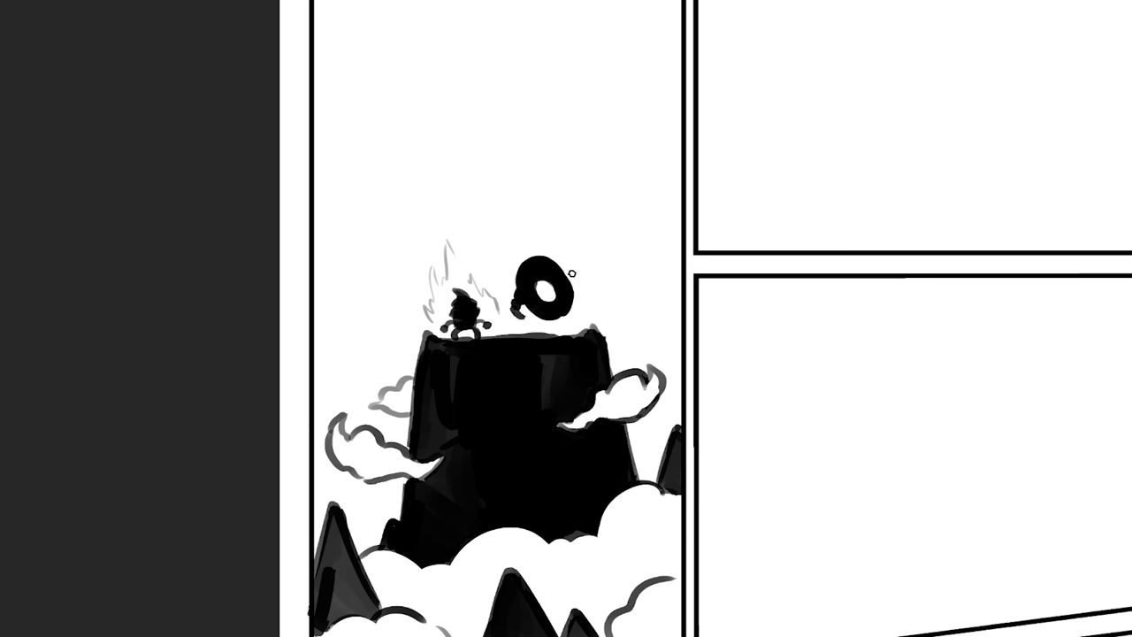
drag(571, 274, 574, 281)
drag(542, 322, 578, 328)
mouse_move(503, 291)
mouse_down()
mouse_move(508, 253)
mouse_move(537, 245)
mouse_move(557, 216)
mouse_move(579, 257)
mouse_move(564, 200)
mouse_move(604, 280)
mouse_up()
key(ctrl+z)
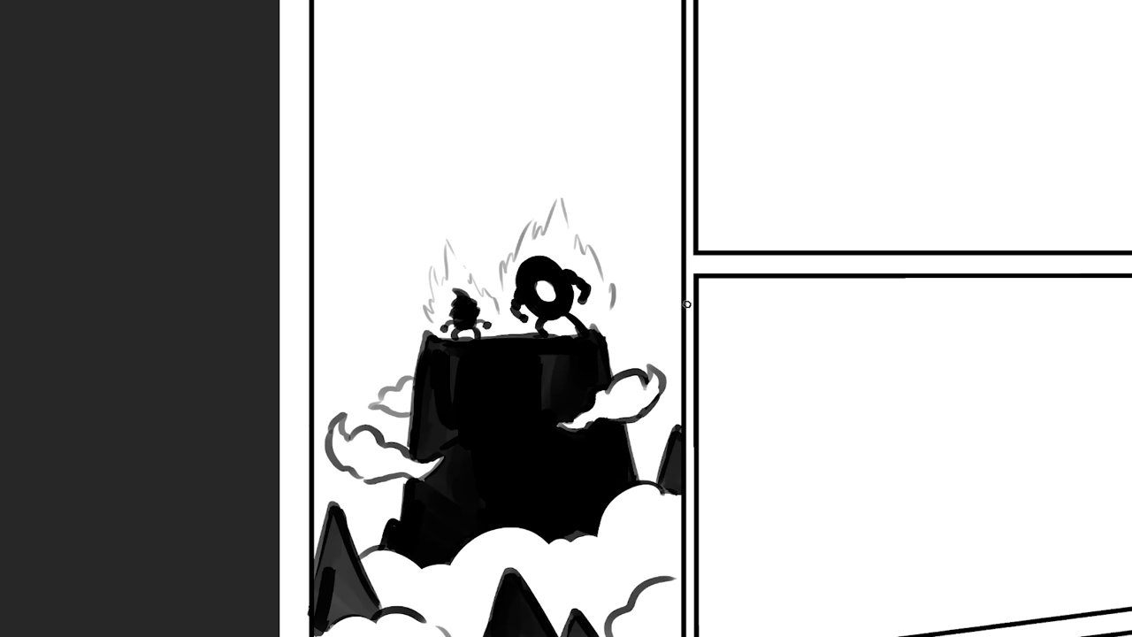
- Draw a jagged zigzag lightning bolt above the characters' auras
scroll(569, 331, up, 5)
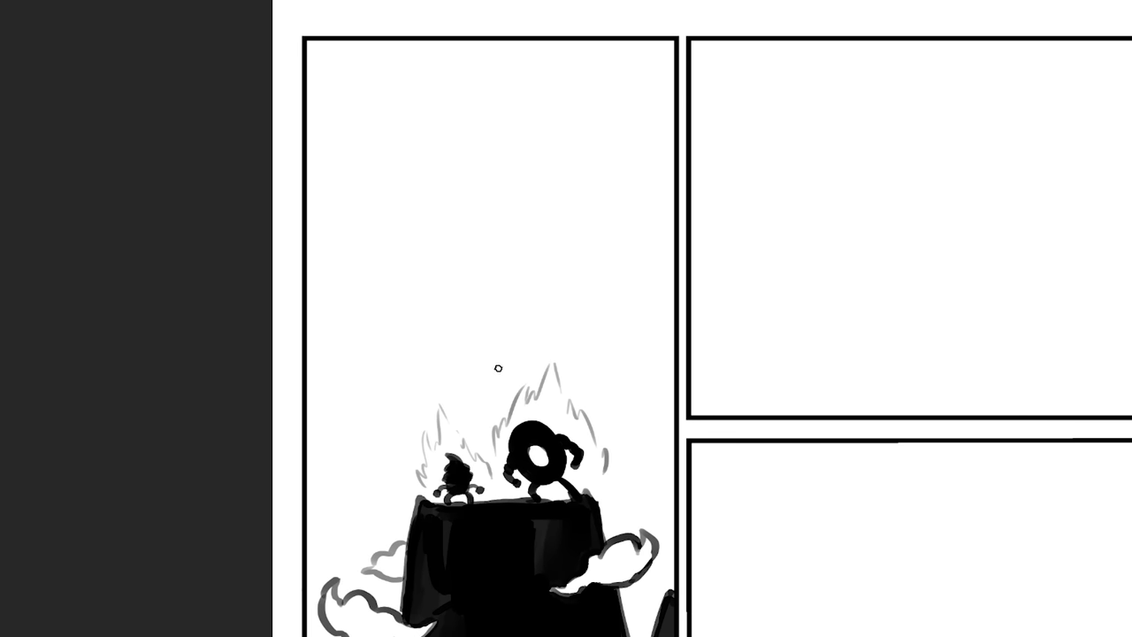
drag(500, 403, 463, 328)
key(ctrl+z)
drag(488, 403, 416, 276)
key(ctrl+z)
mouse_move(441, 315)
mouse_down()
mouse_move(489, 405)
mouse_move(462, 320)
mouse_up()
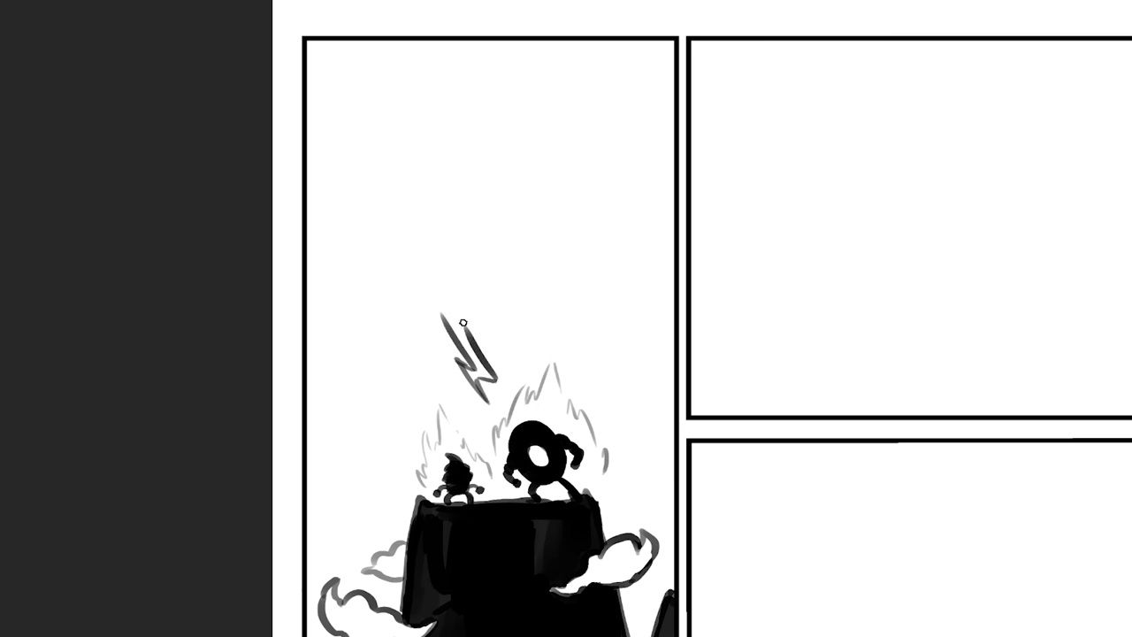
mouse_move(461, 322)
mouse_down()
mouse_move(500, 337)
mouse_move(443, 313)
mouse_move(431, 265)
mouse_up()
- Draw a scalloped edge across the panel joining the lightning bolt
drag(498, 334, 480, 296)
mouse_move(307, 237)
mouse_down()
mouse_move(346, 281)
mouse_move(398, 299)
mouse_move(431, 277)
mouse_up()
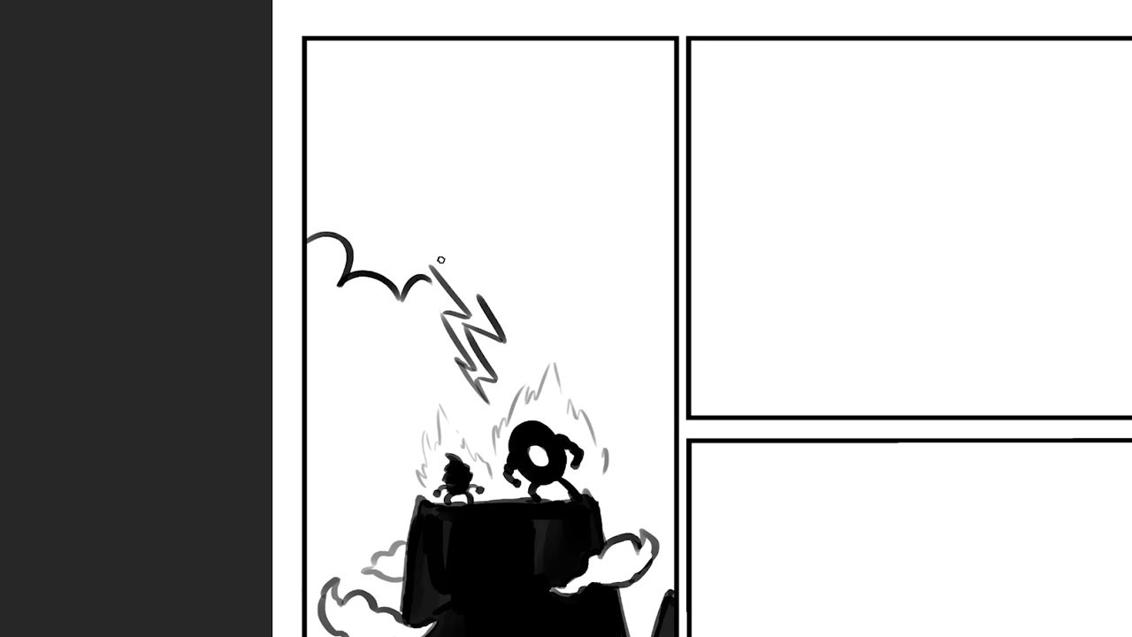
mouse_move(486, 310)
mouse_down()
mouse_move(517, 284)
mouse_move(602, 309)
mouse_move(680, 230)
mouse_up()
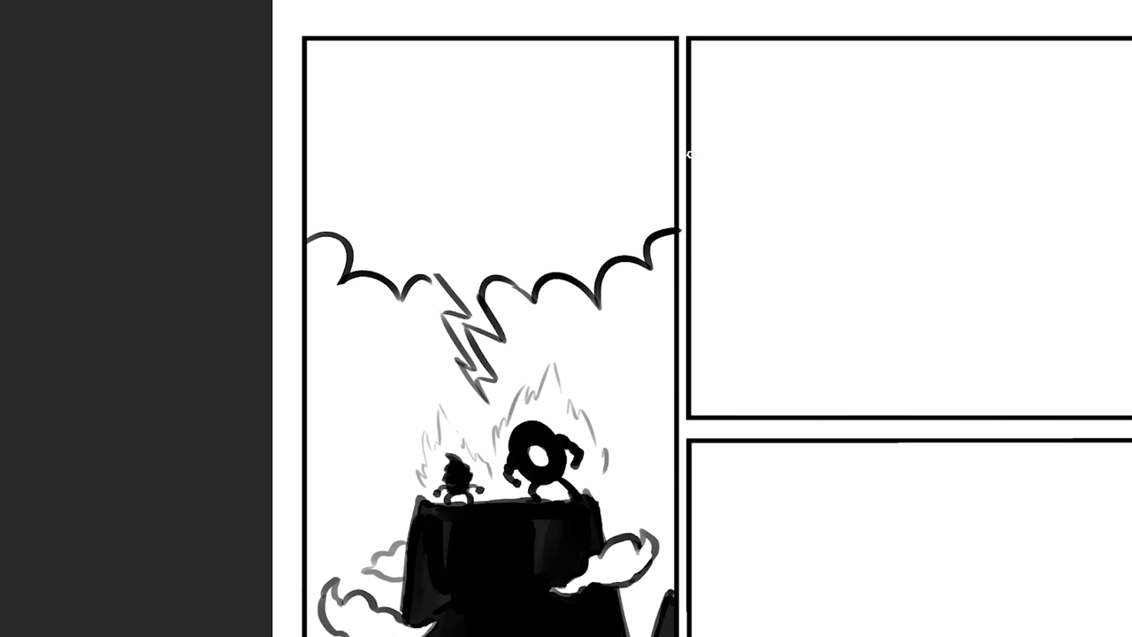
mouse_move(660, 488)
mouse_down()
mouse_move(685, 292)
mouse_move(699, 413)
mouse_up()
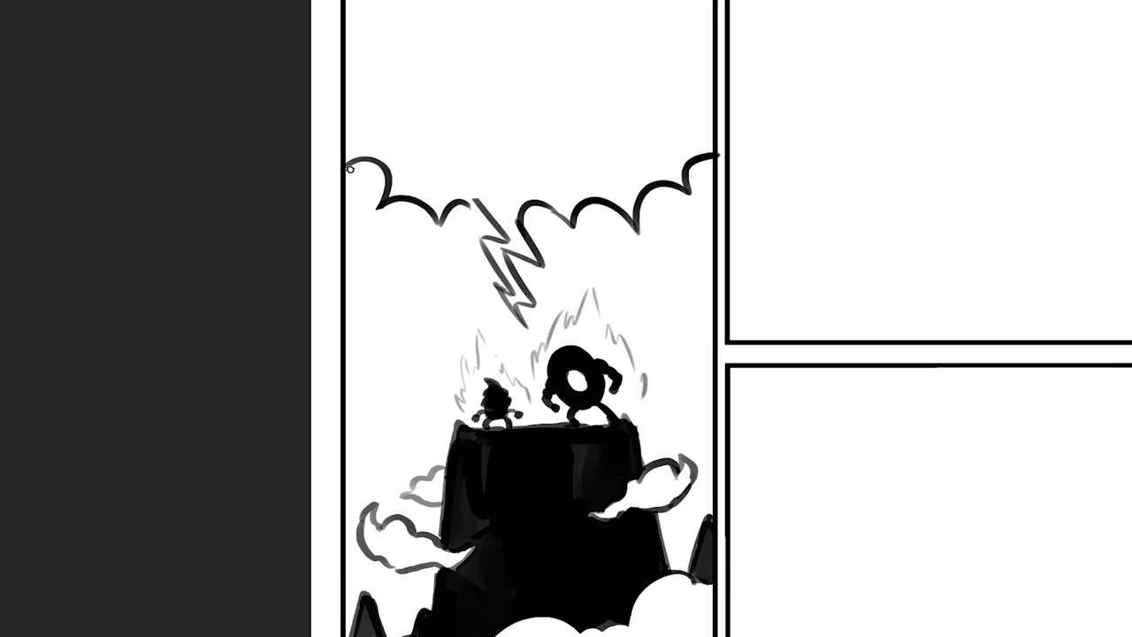
- Add vertical grey hatch lines beneath the left scallops
drag(352, 168, 363, 272)
drag(362, 163, 367, 261)
drag(373, 163, 394, 289)
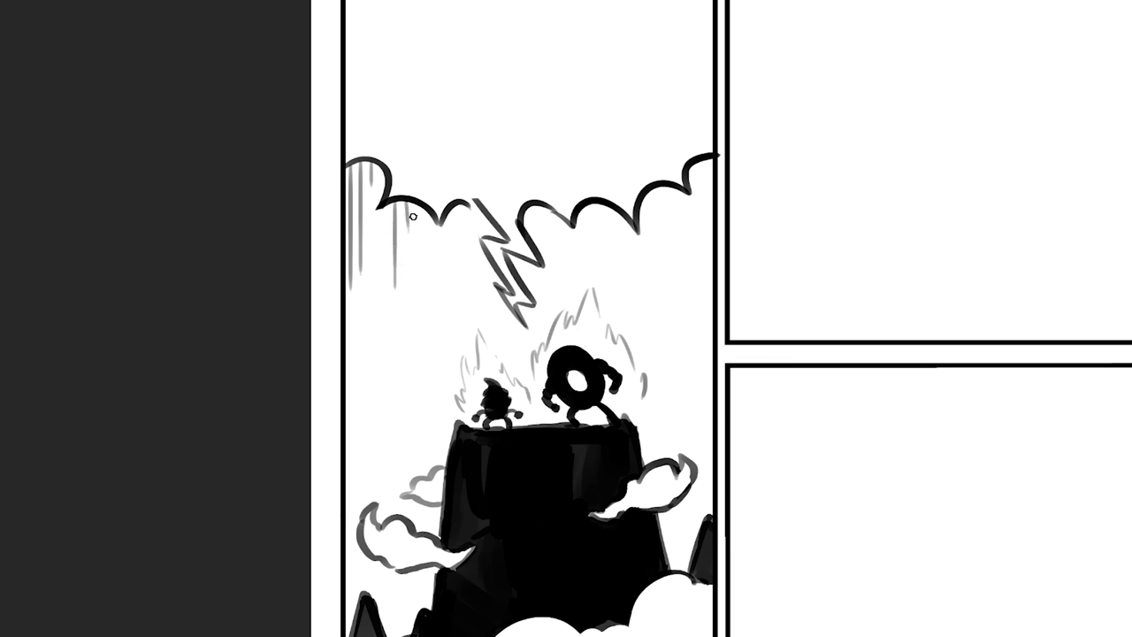
drag(404, 202, 404, 283)
drag(414, 202, 430, 265)
drag(447, 209, 459, 239)
- Erase the lightning bolt's lower tip and hatch beneath the right and middle scallops
mouse_move(710, 294)
mouse_down()
mouse_move(716, 429)
mouse_move(730, 328)
mouse_move(730, 398)
mouse_up()
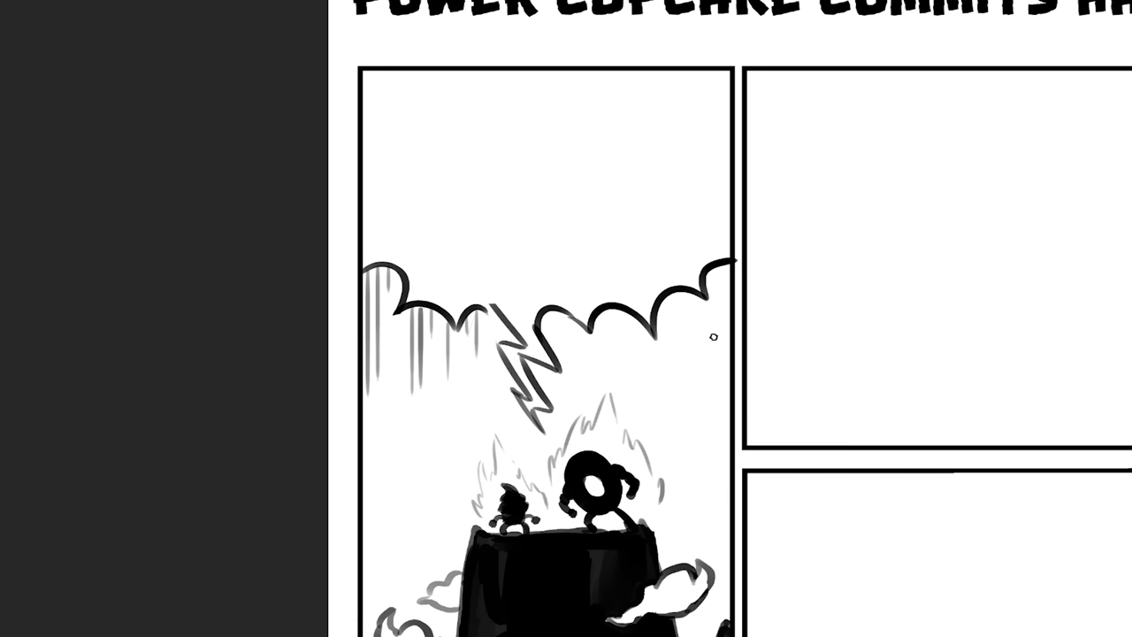
mouse_move(513, 394)
mouse_down()
mouse_move(552, 440)
mouse_move(534, 407)
mouse_up()
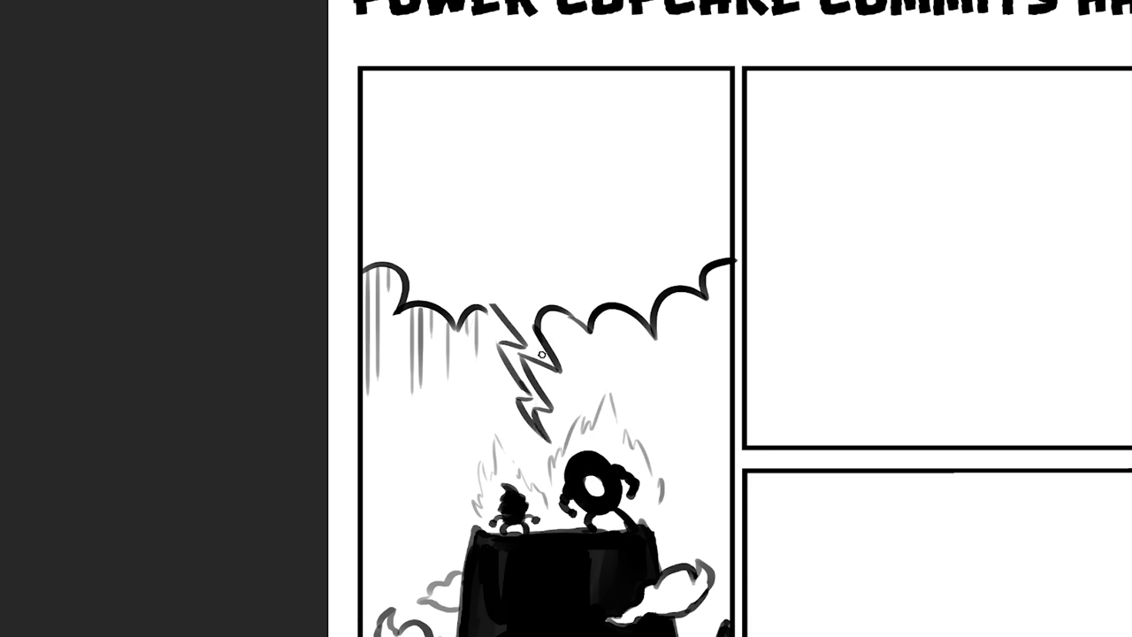
drag(722, 281, 721, 346)
mouse_move(699, 297)
mouse_down()
mouse_move(697, 349)
mouse_move(693, 322)
mouse_move(677, 348)
mouse_move(668, 326)
mouse_move(640, 357)
mouse_up()
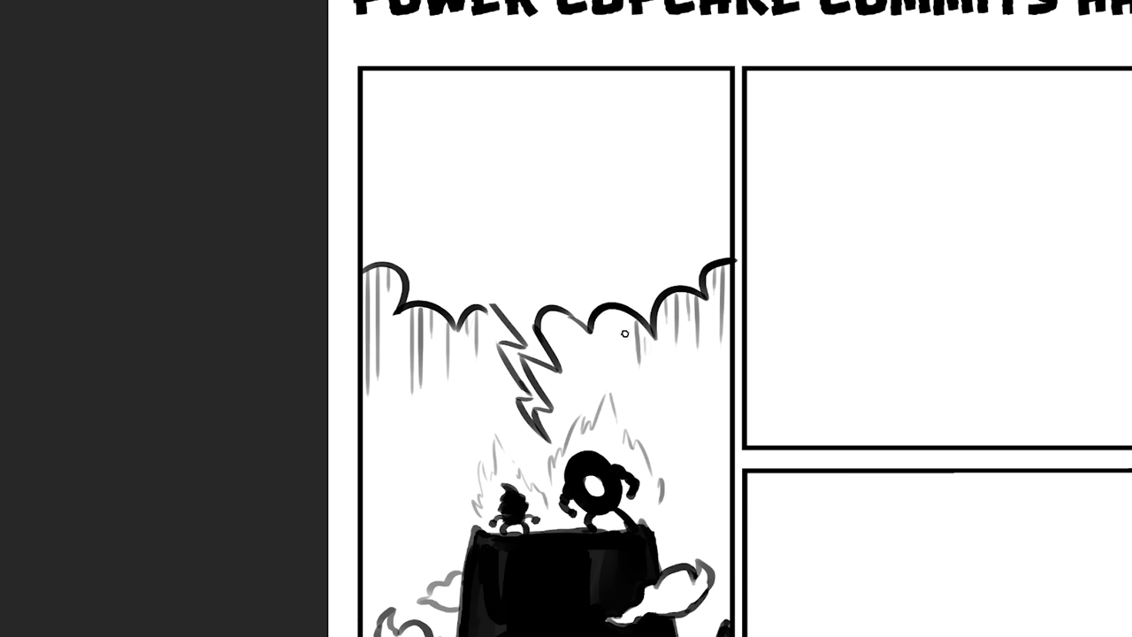
mouse_move(620, 312)
mouse_down()
mouse_move(616, 343)
mouse_move(594, 348)
mouse_up()
- Create a paragraph text box across the top of the panel in a rounded comic font
mouse_move(373, 88)
mouse_down()
mouse_move(512, 195)
mouse_move(719, 243)
mouse_up()
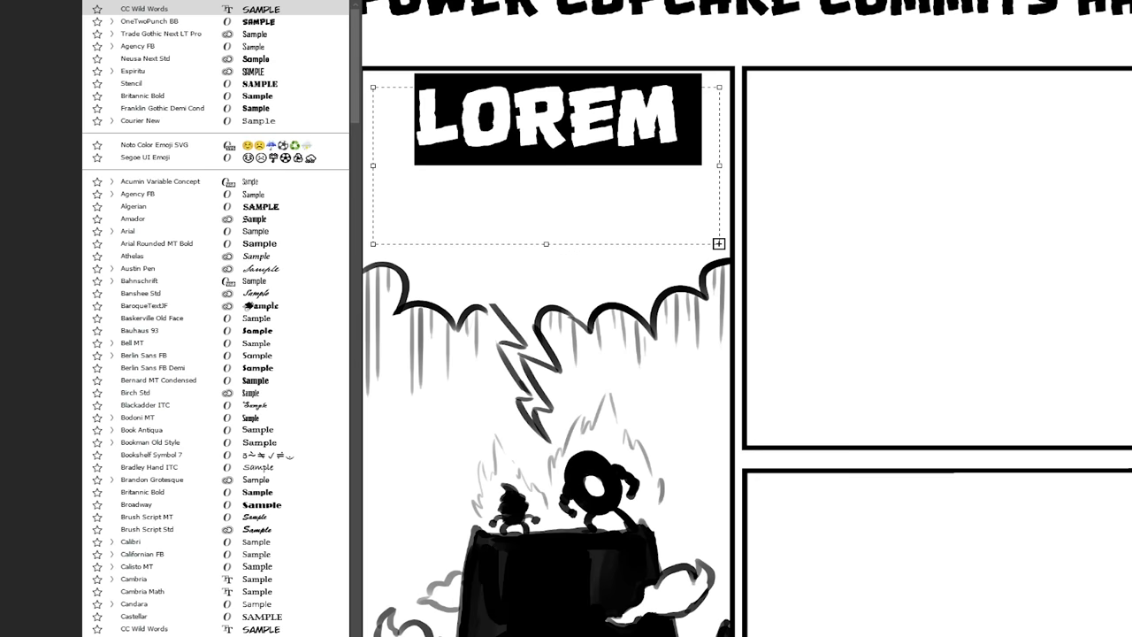
click(177, 10)
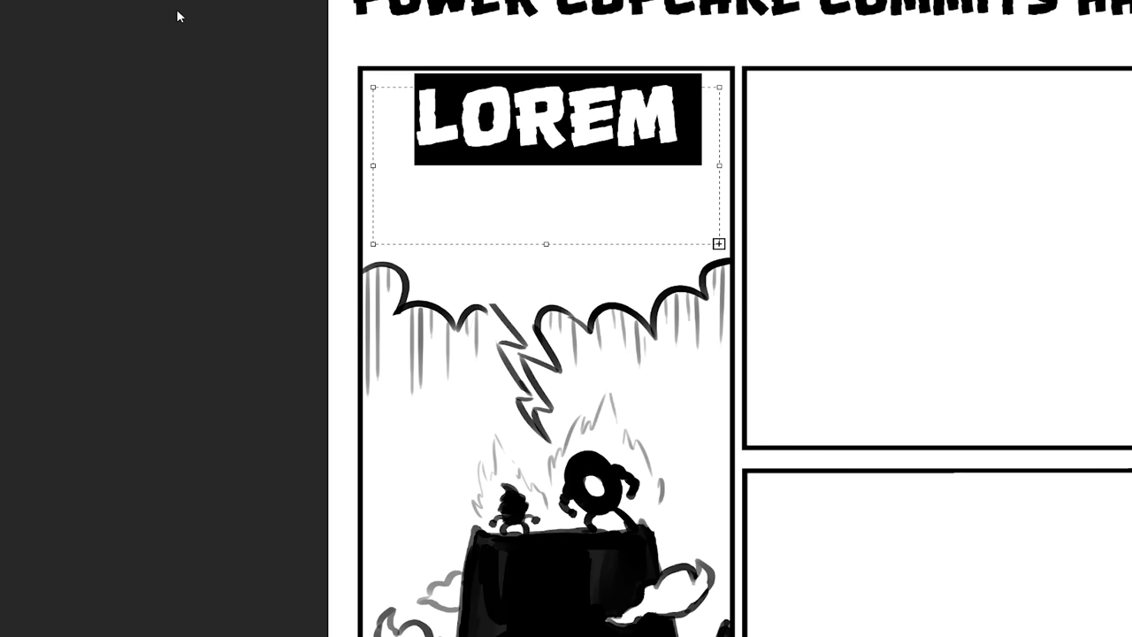
click(177, 11)
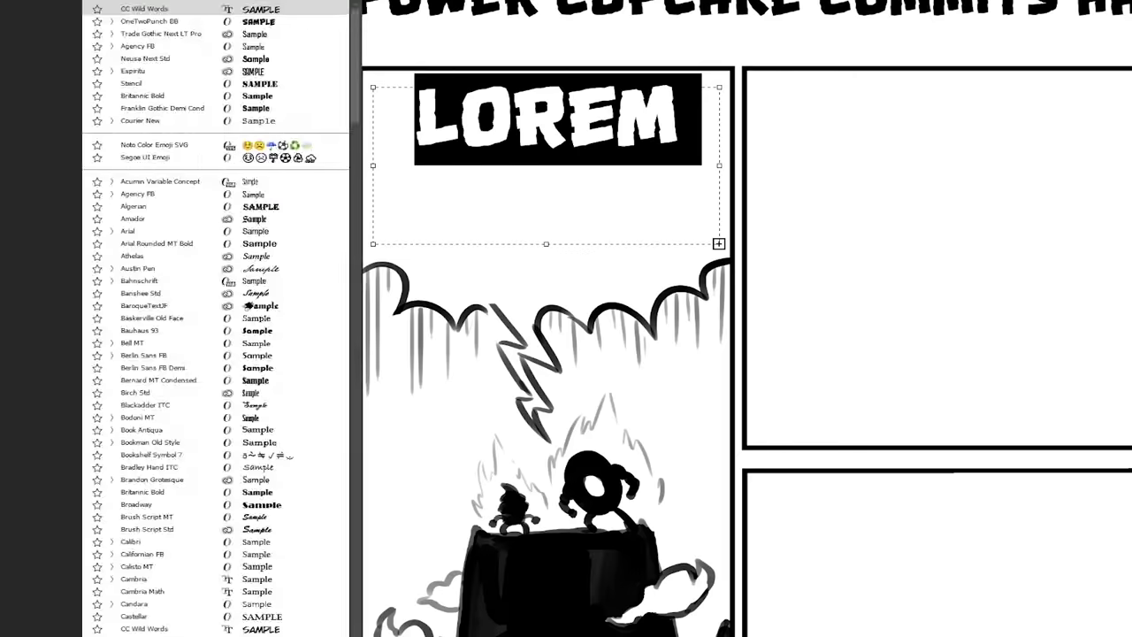
click(175, 10)
click(157, 13)
click(154, 9)
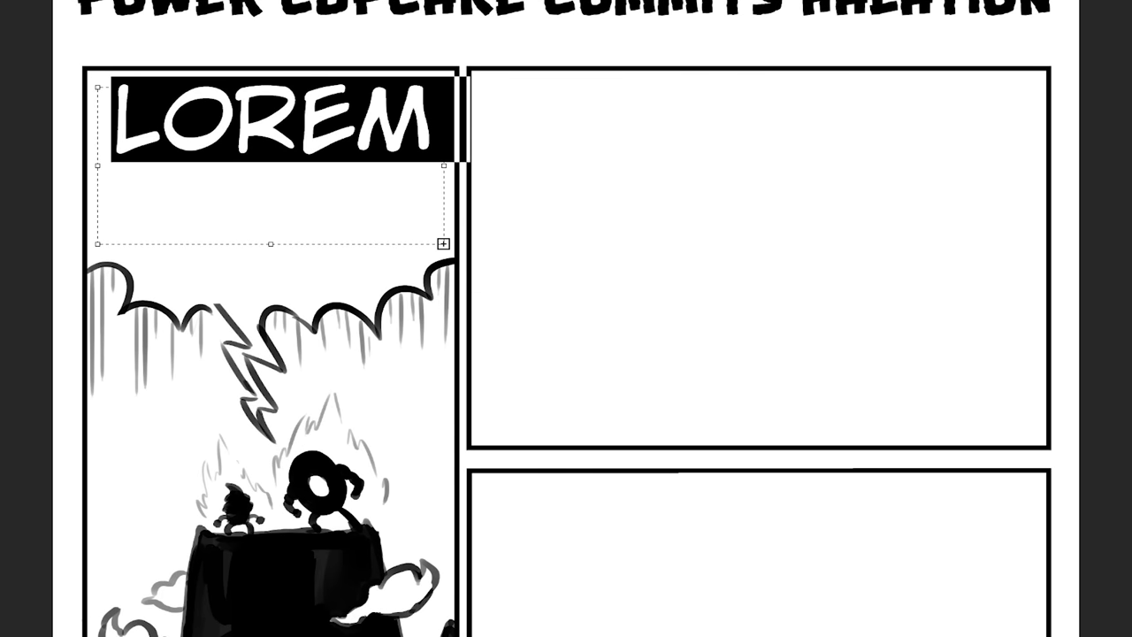
- Shrink the lettering to a smaller point size and stretch the text box taller
click(380, 1)
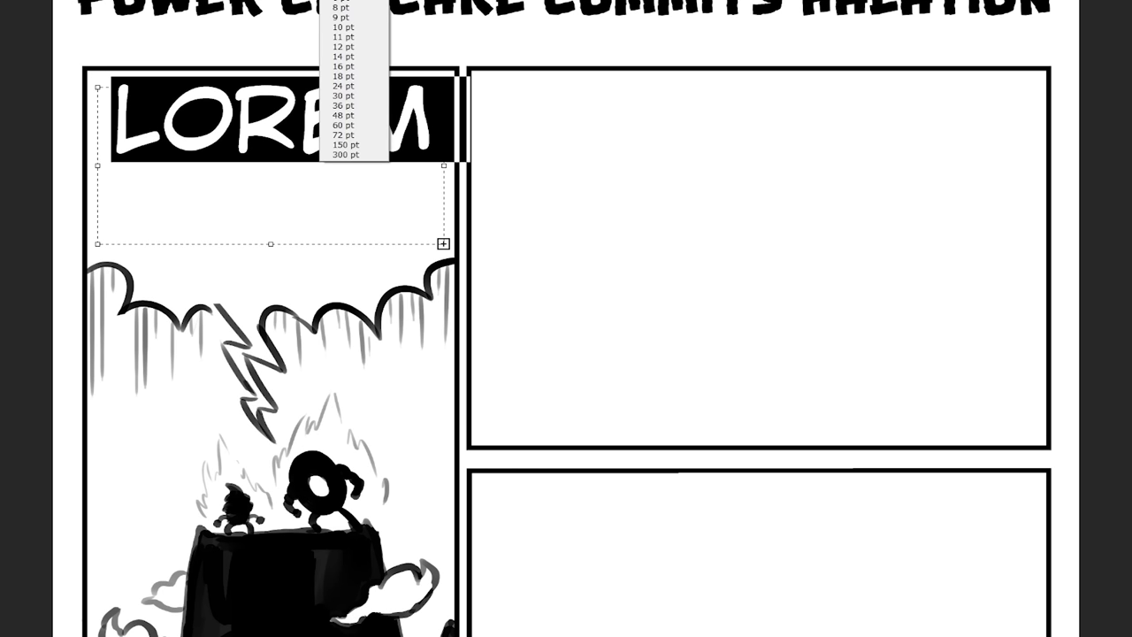
click(338, 86)
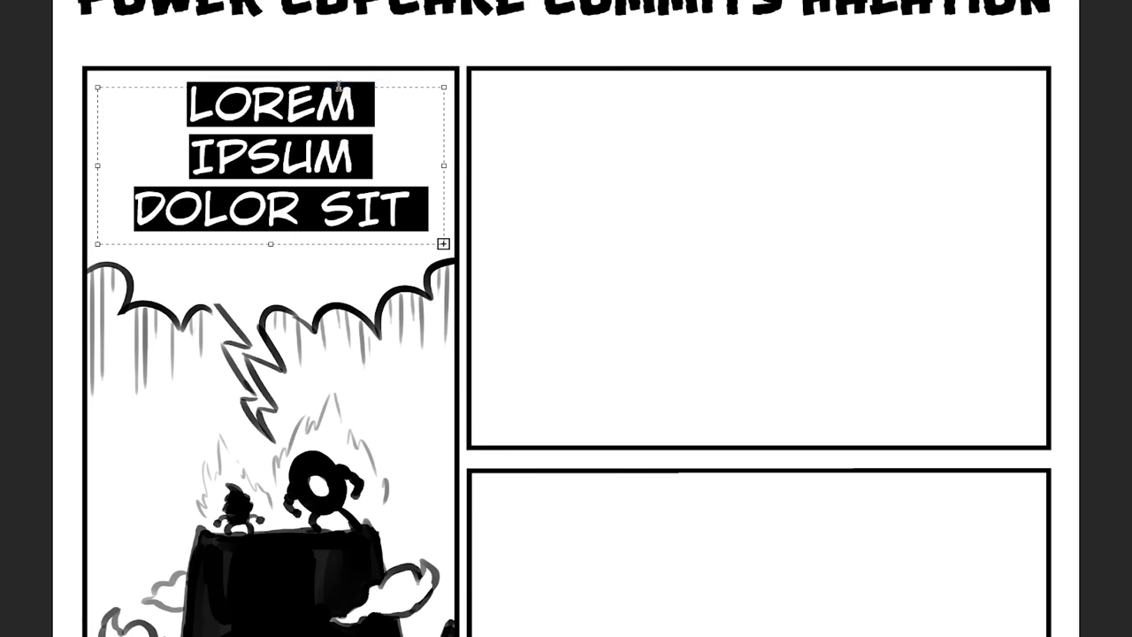
click(363, 3)
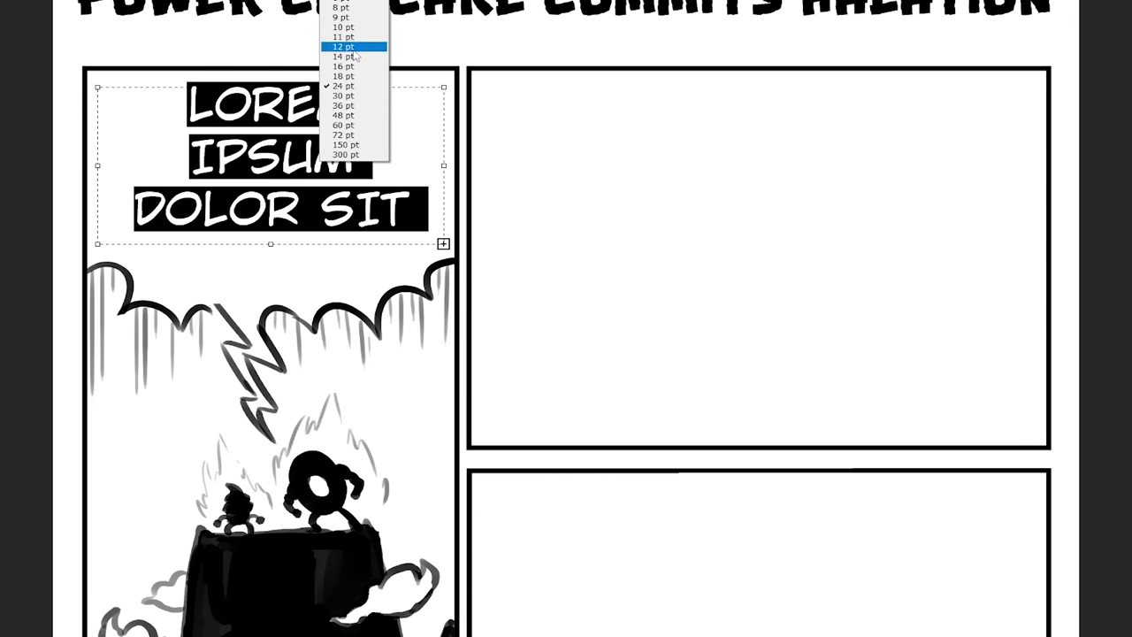
click(340, 76)
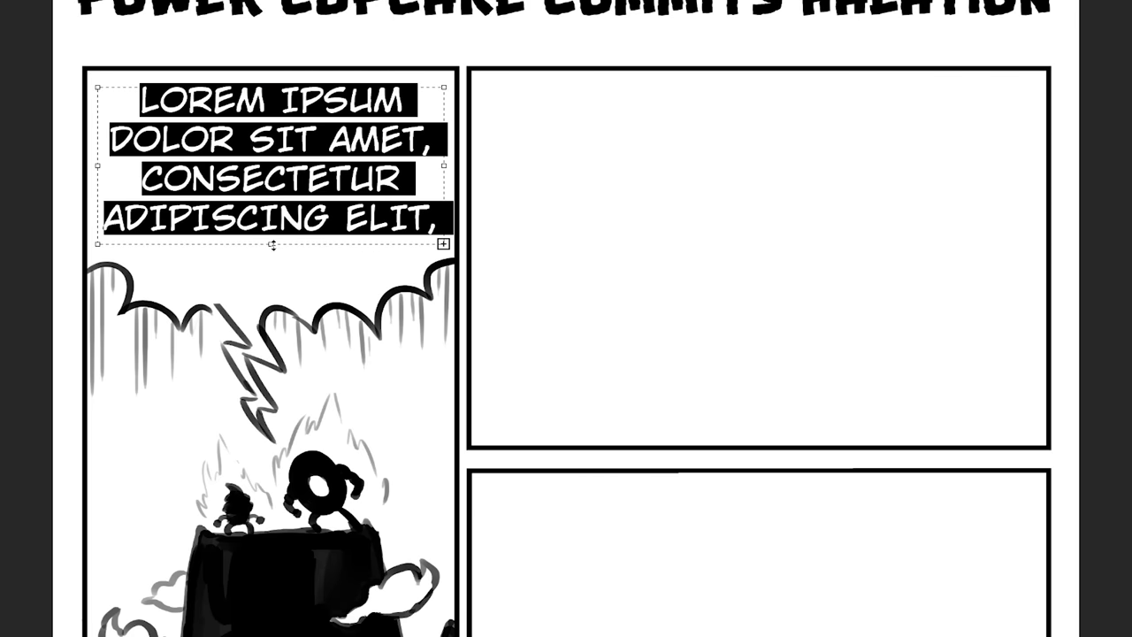
drag(271, 243, 266, 321)
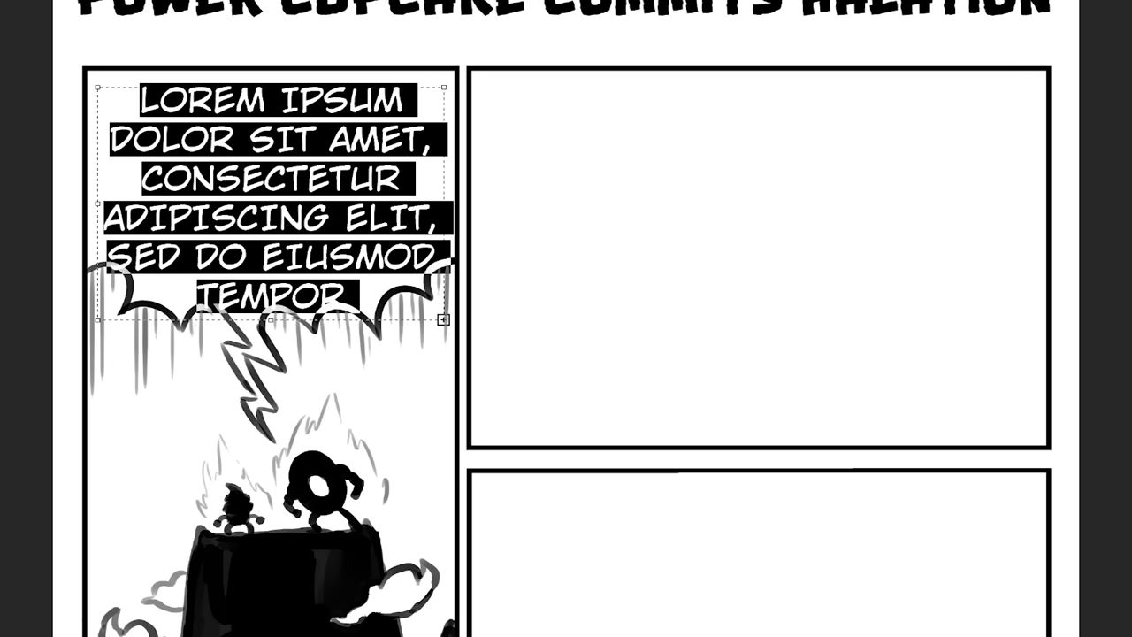
- Letter "YOU'LL NEVER DEFEAT ME, YOU STUPID LITTLE IDIOT CUPCAKE..." with "DINGUS!!!!" on its own line
text(yo)
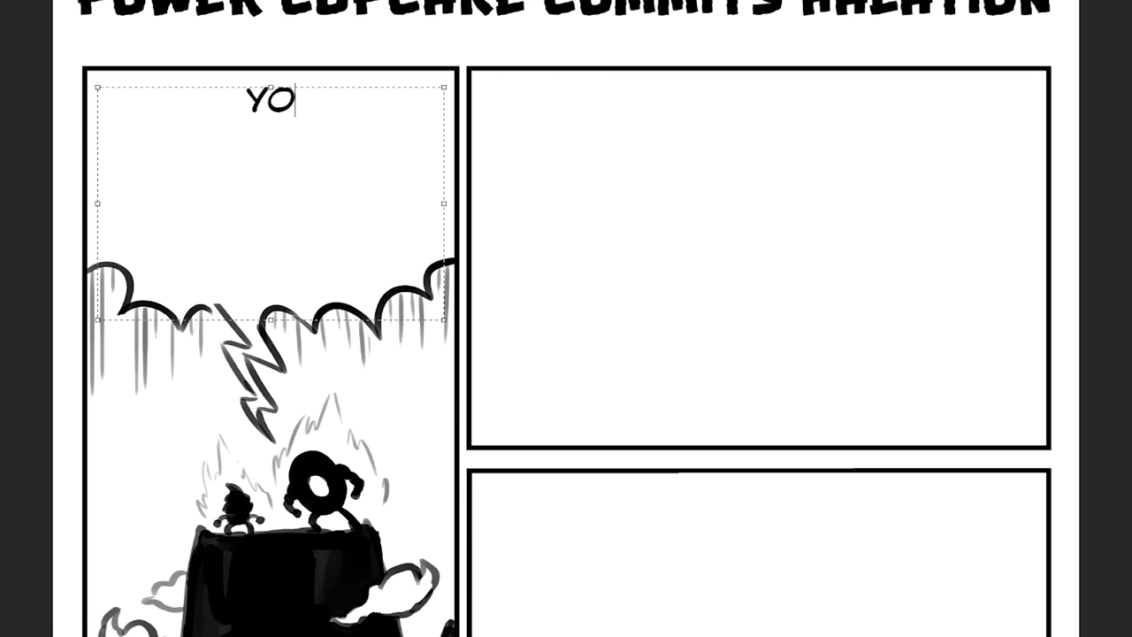
text(u)
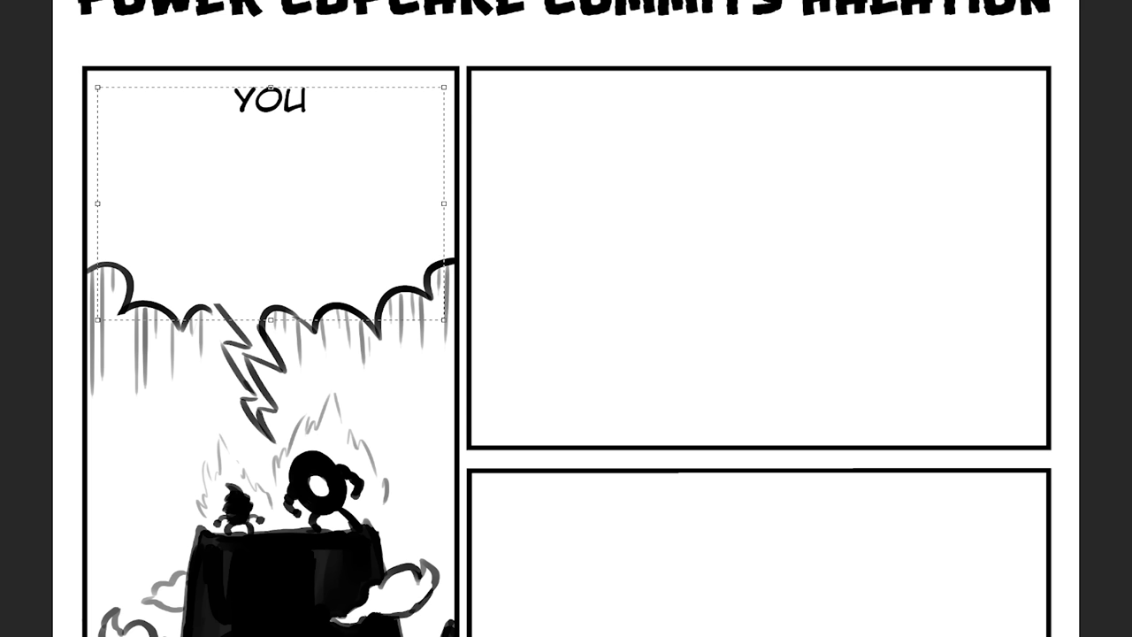
key(BackSpace)
text(')
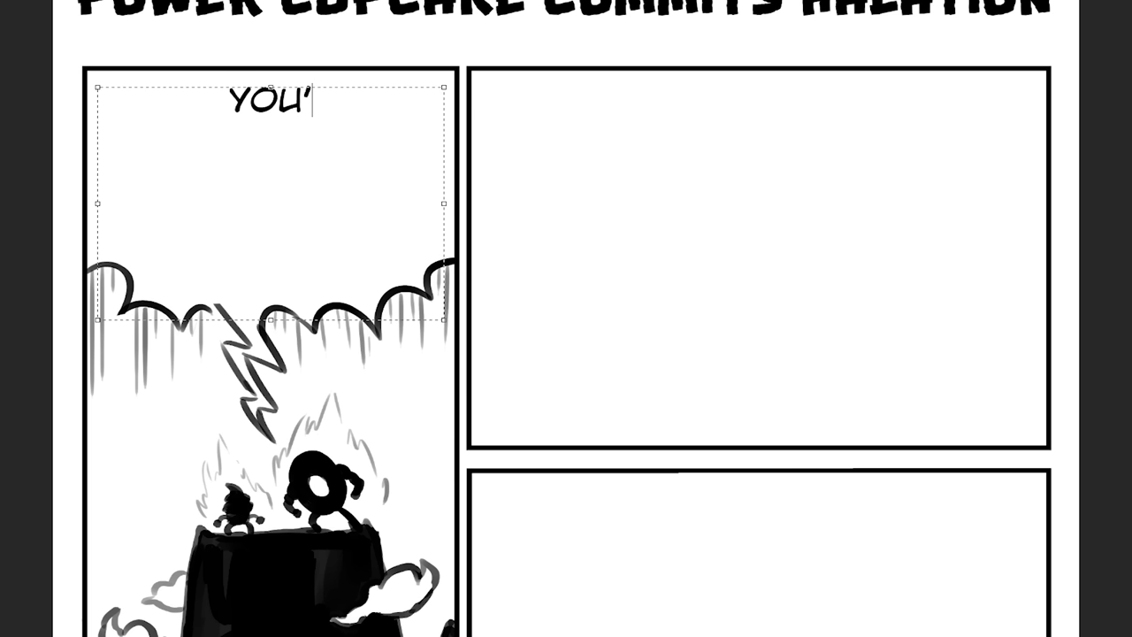
text(LL)
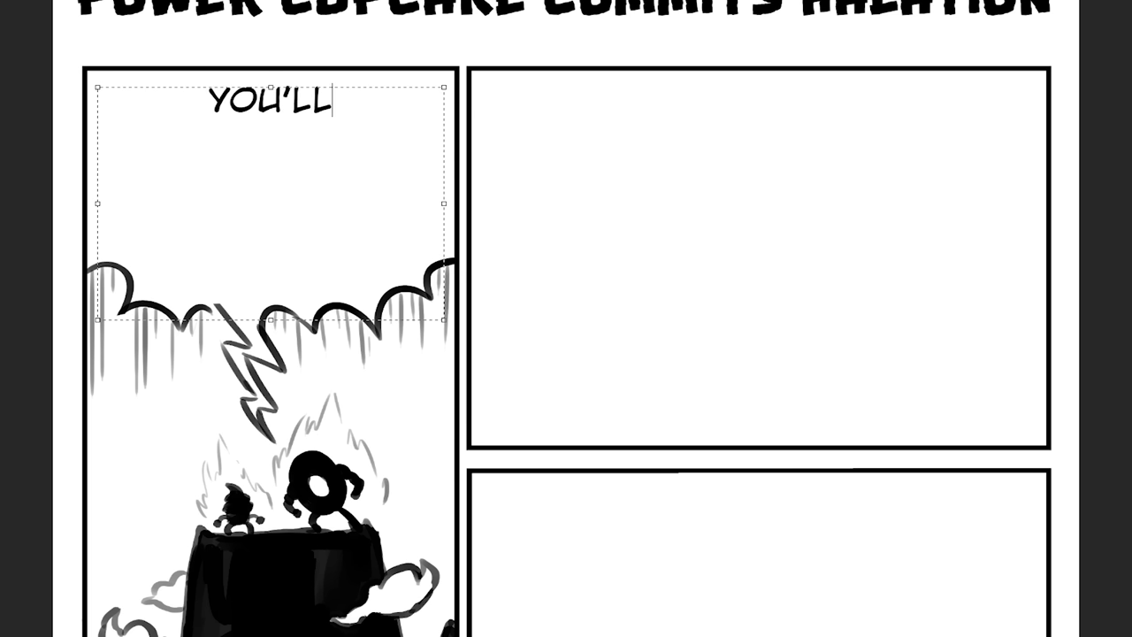
text( NEVER)
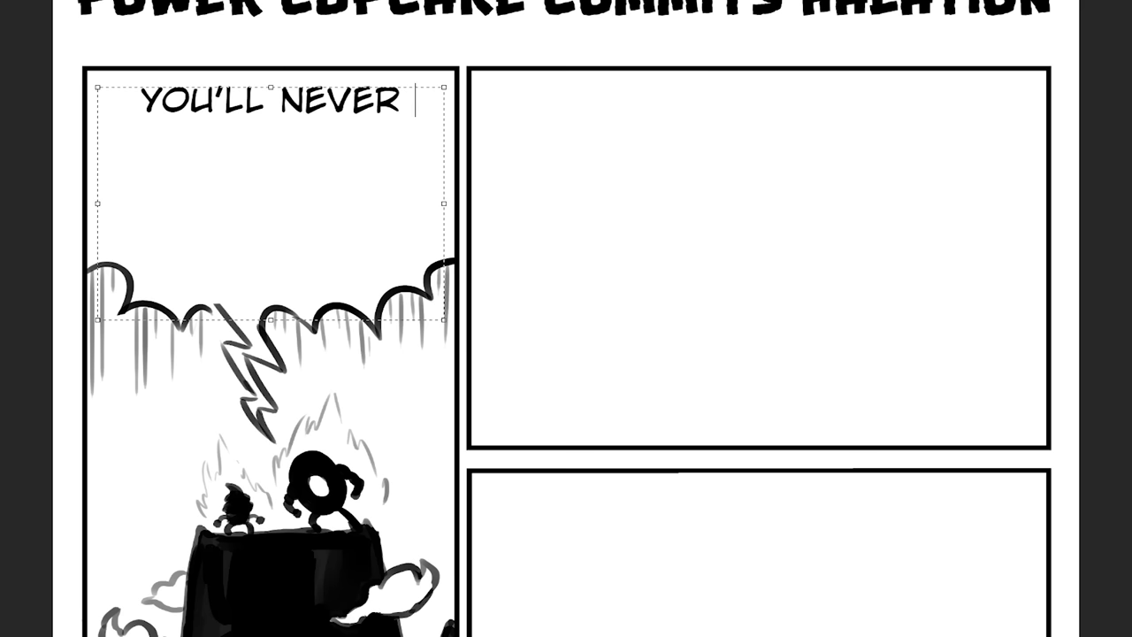
text( DEFE)
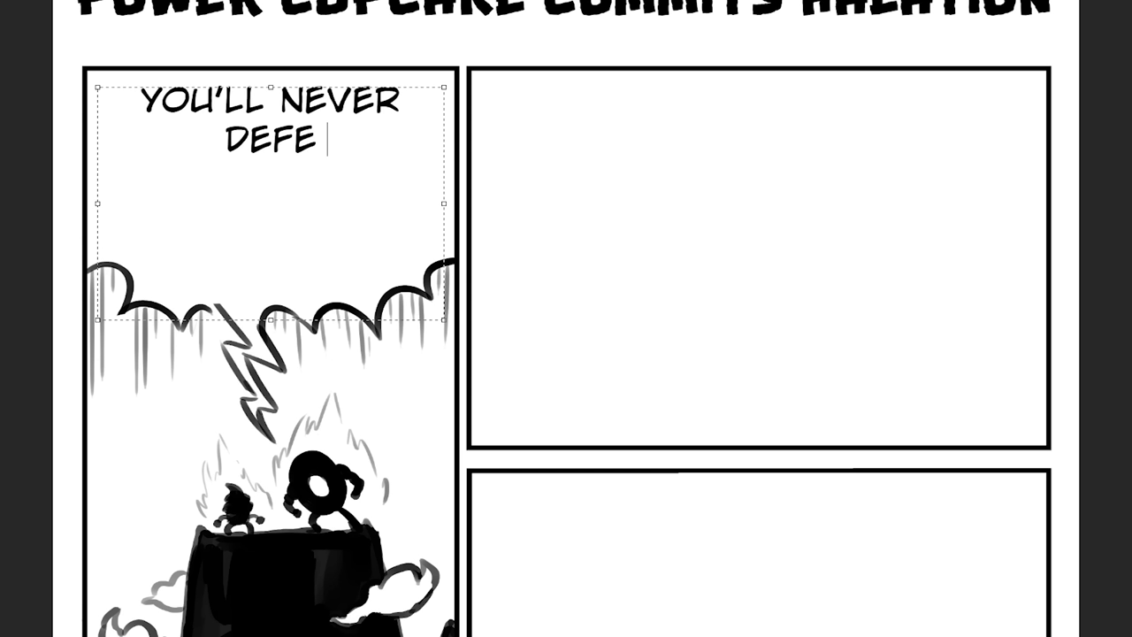
text(AT ME)
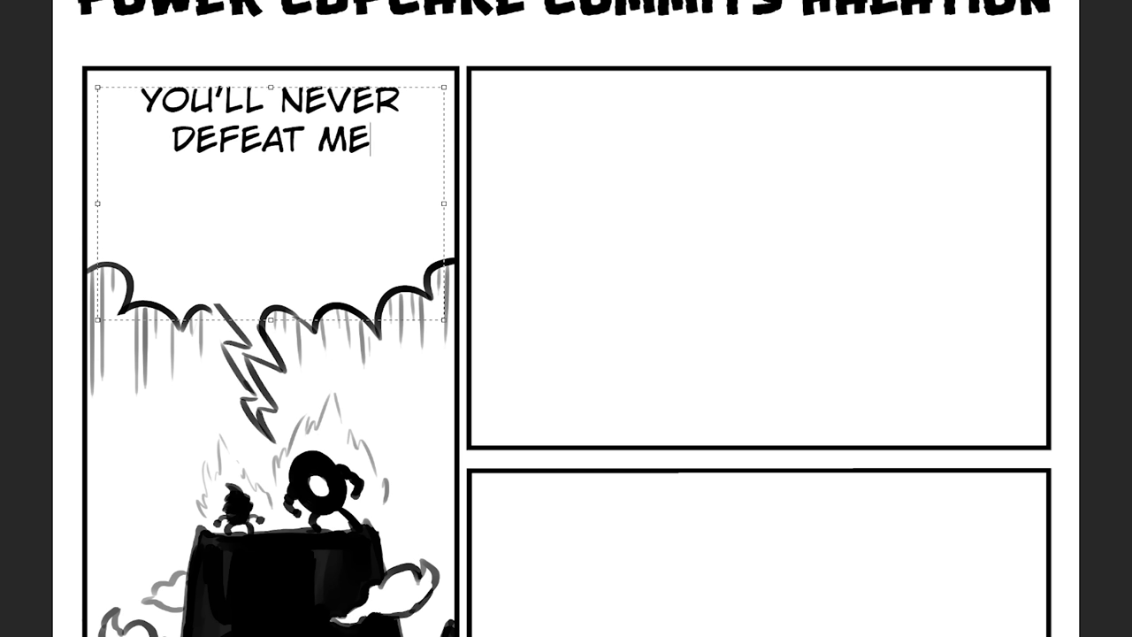
text(,)
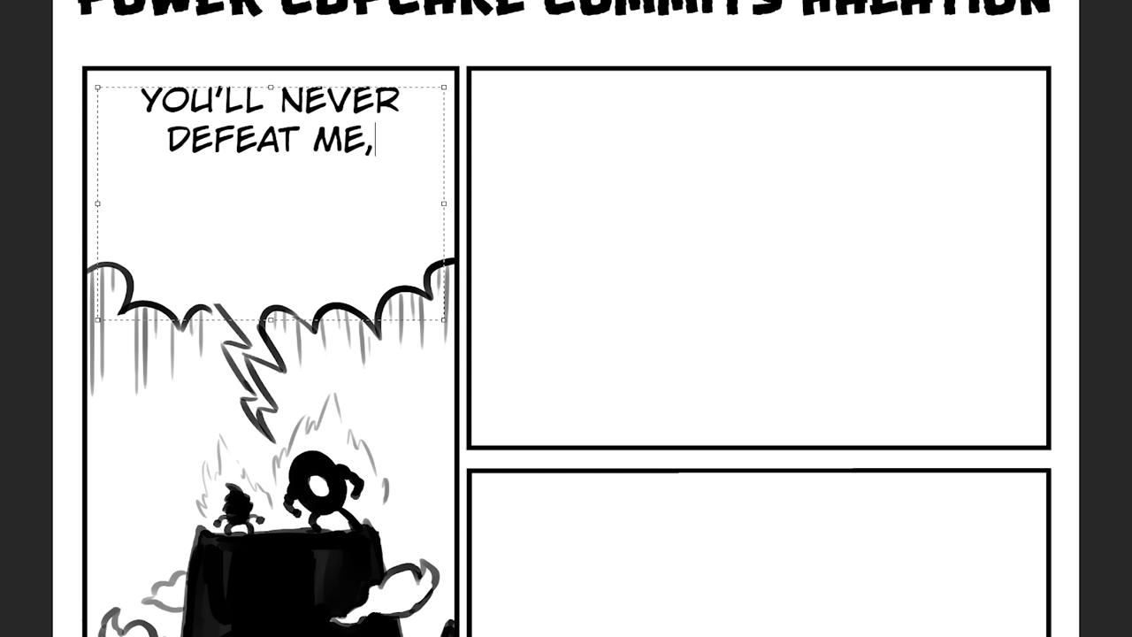
text( YOU STUPID)
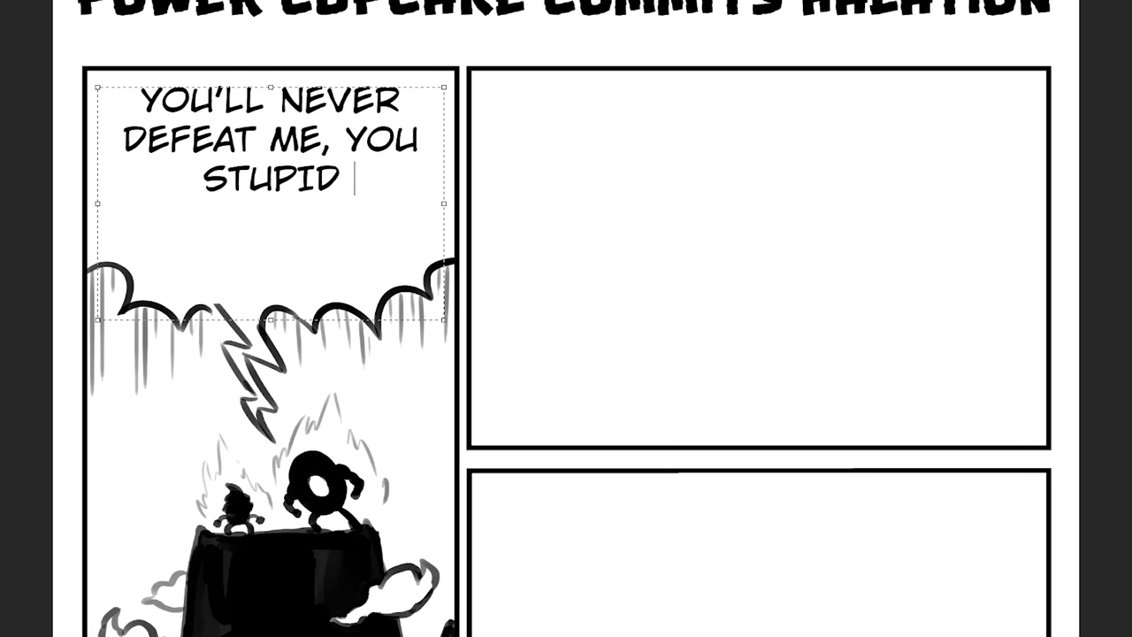
text( LITTLE ID)
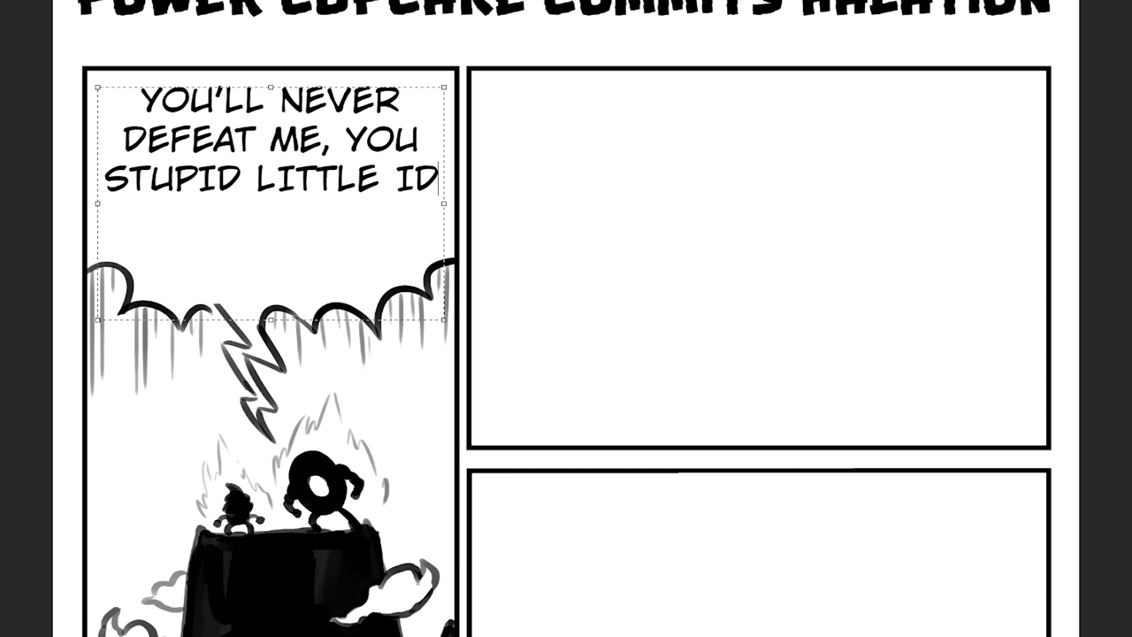
text(IOT CUPC)
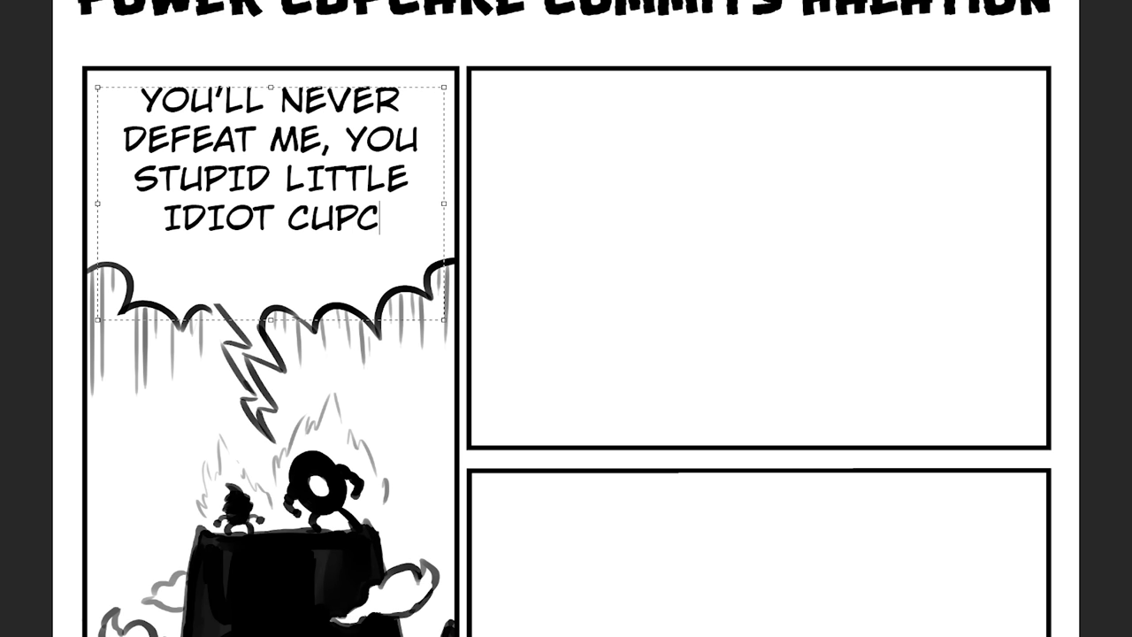
text(AKE)
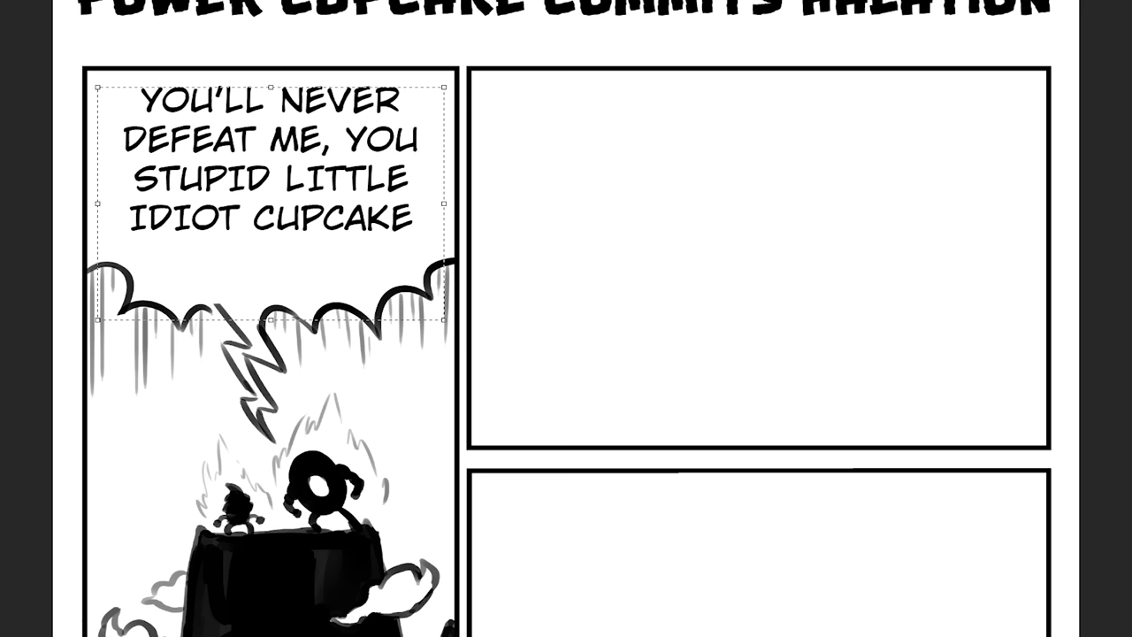
text(...)
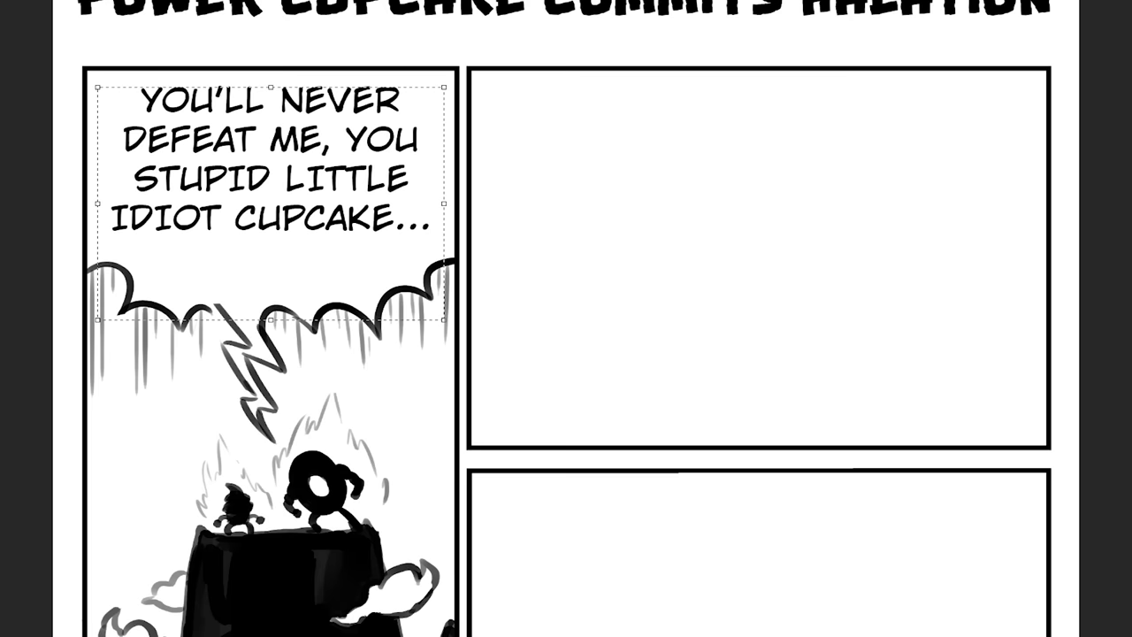
key(Return)
text(DINGUS)
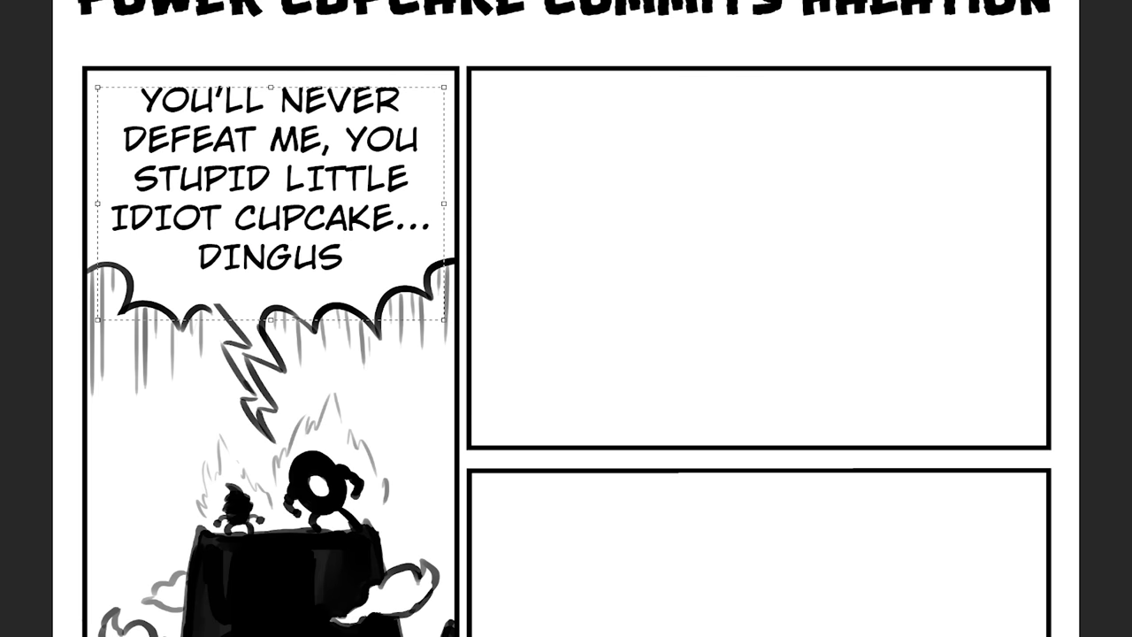
text(!!!)
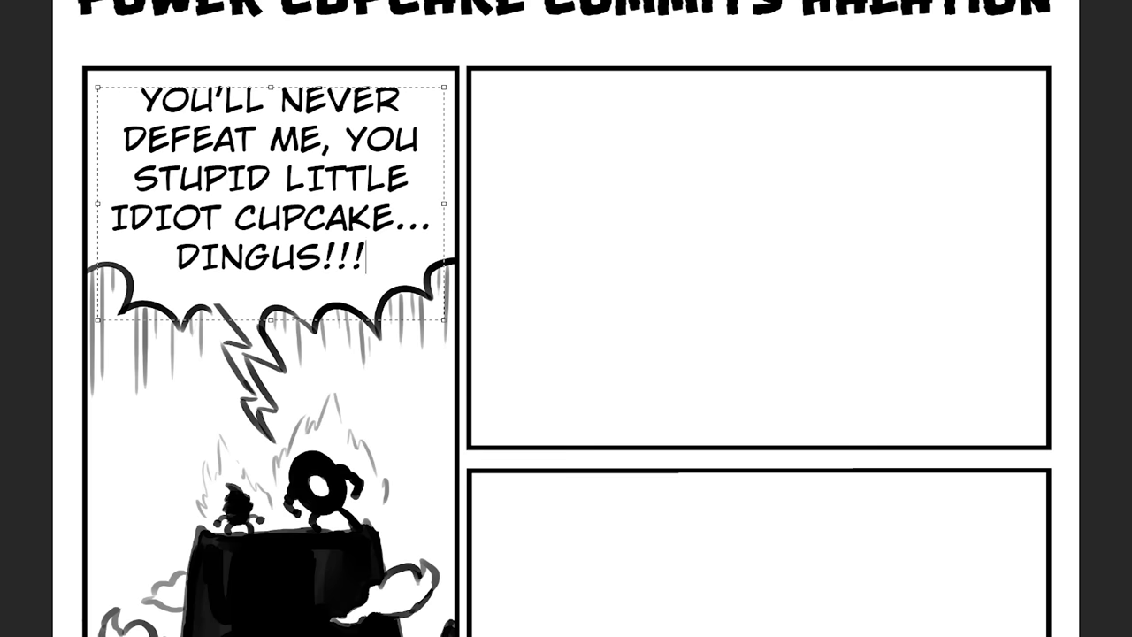
text(!)
- Apply Faux Bold and Faux Italic to the DINGUS!!!! line and commit the text
drag(381, 261, 172, 248)
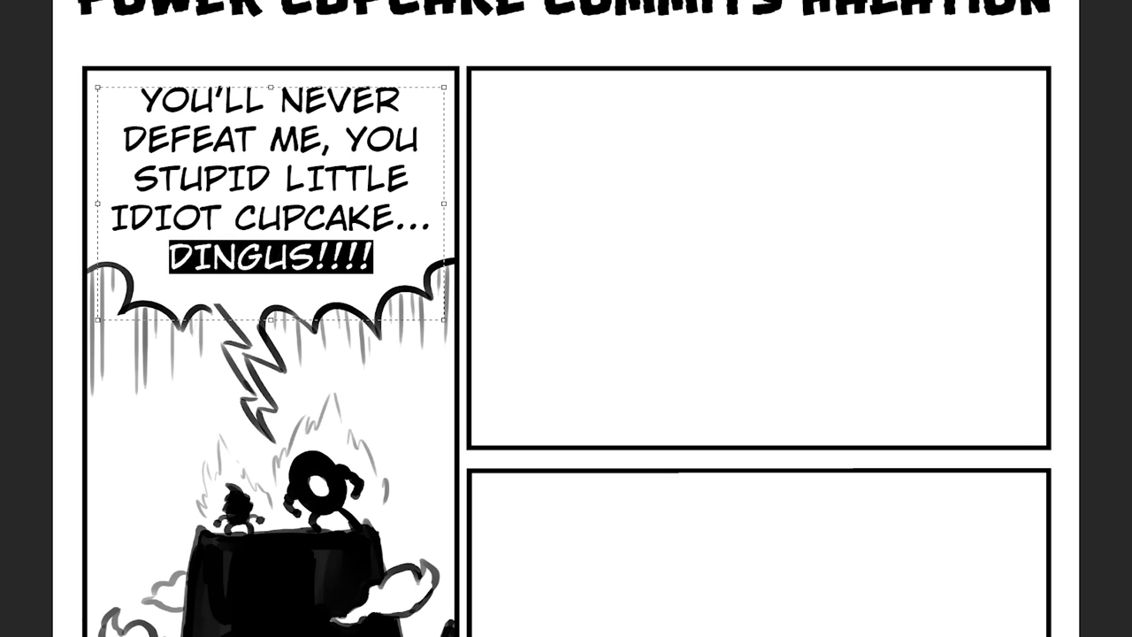
key(ctrl+t)
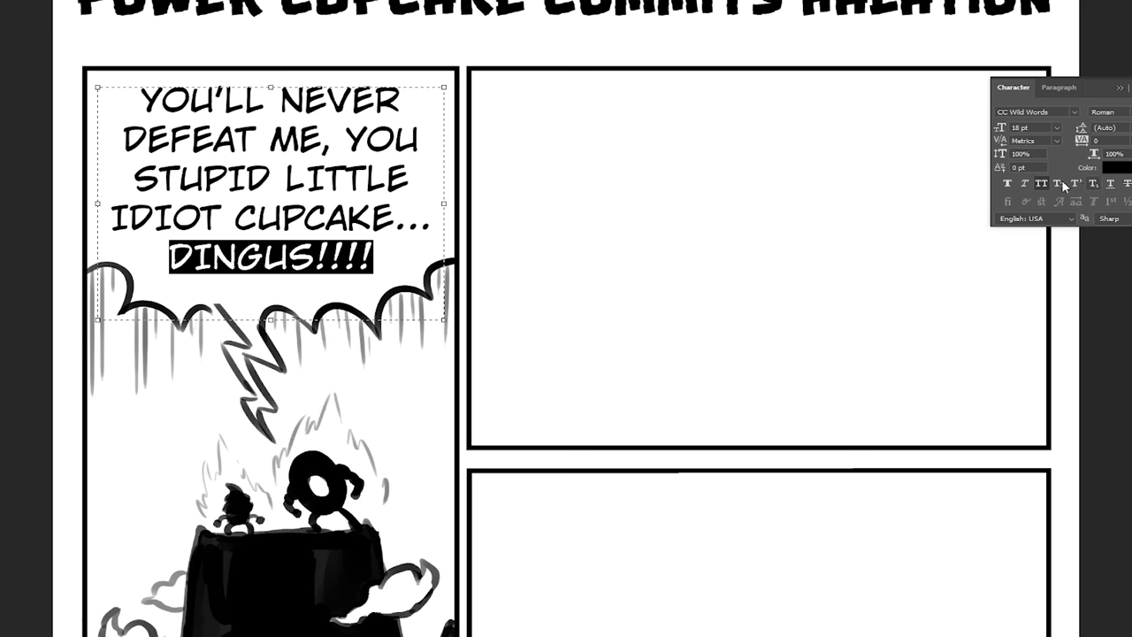
click(1010, 183)
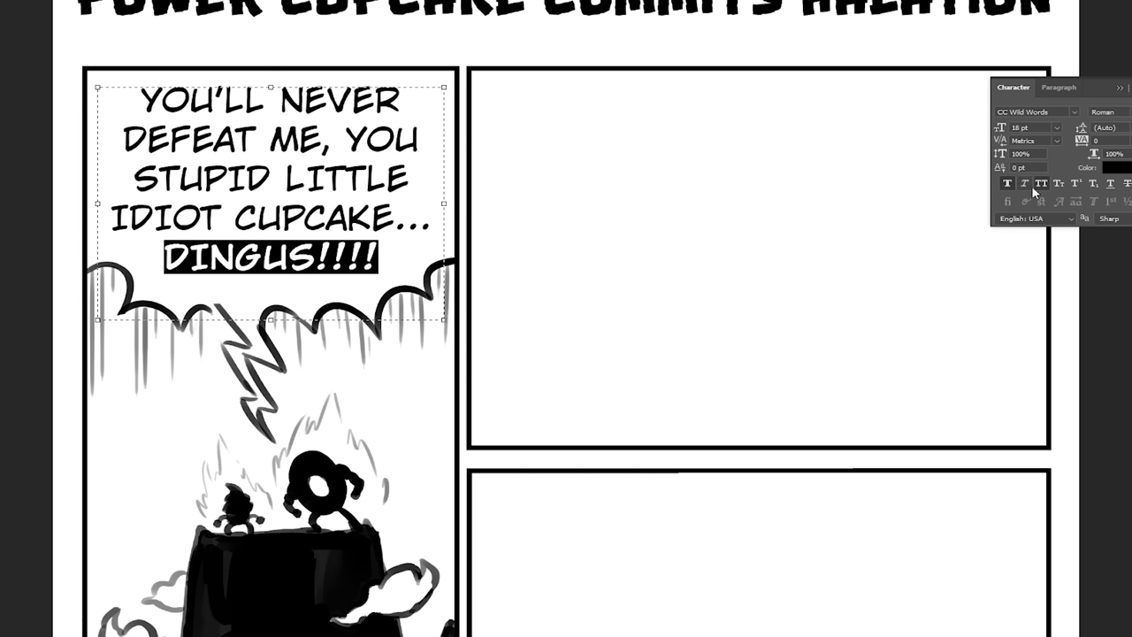
click(1023, 183)
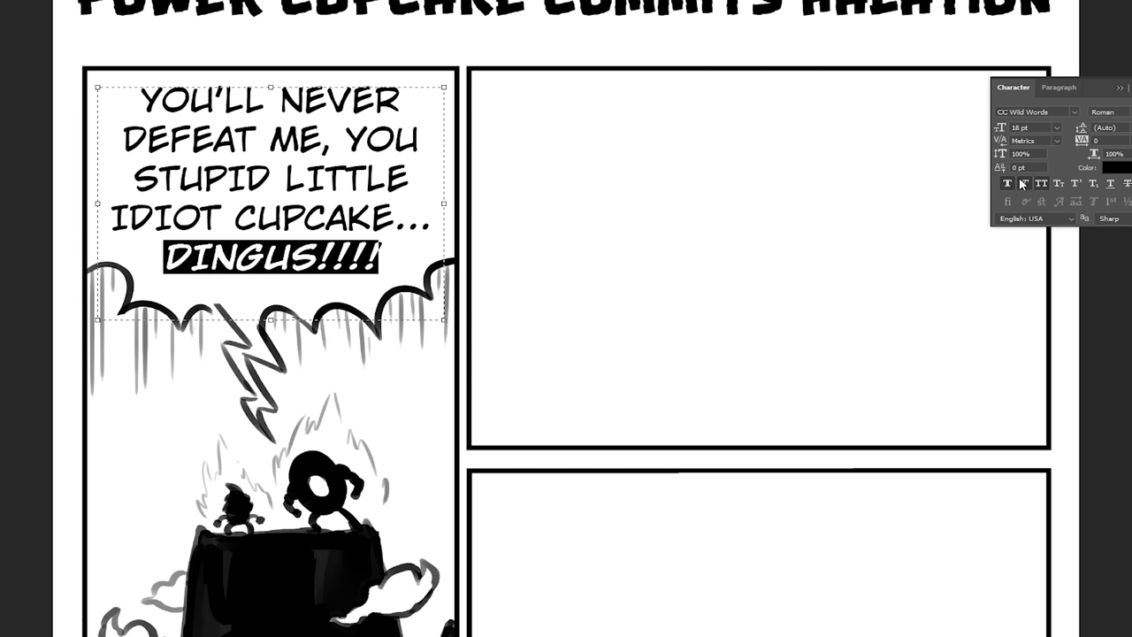
click(1121, 88)
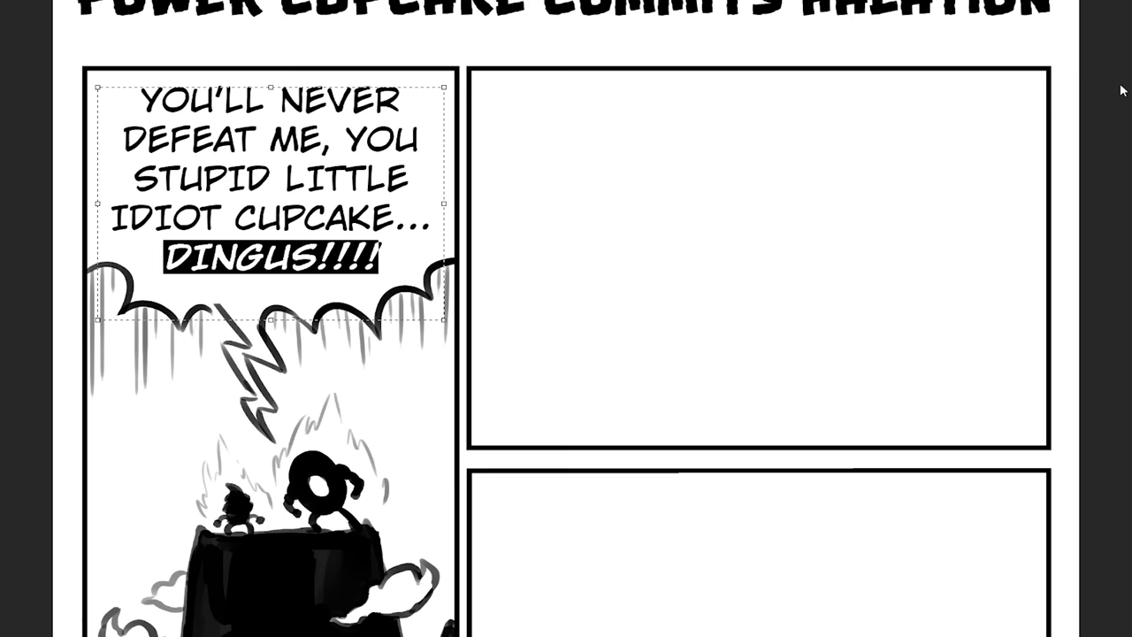
click(379, 257)
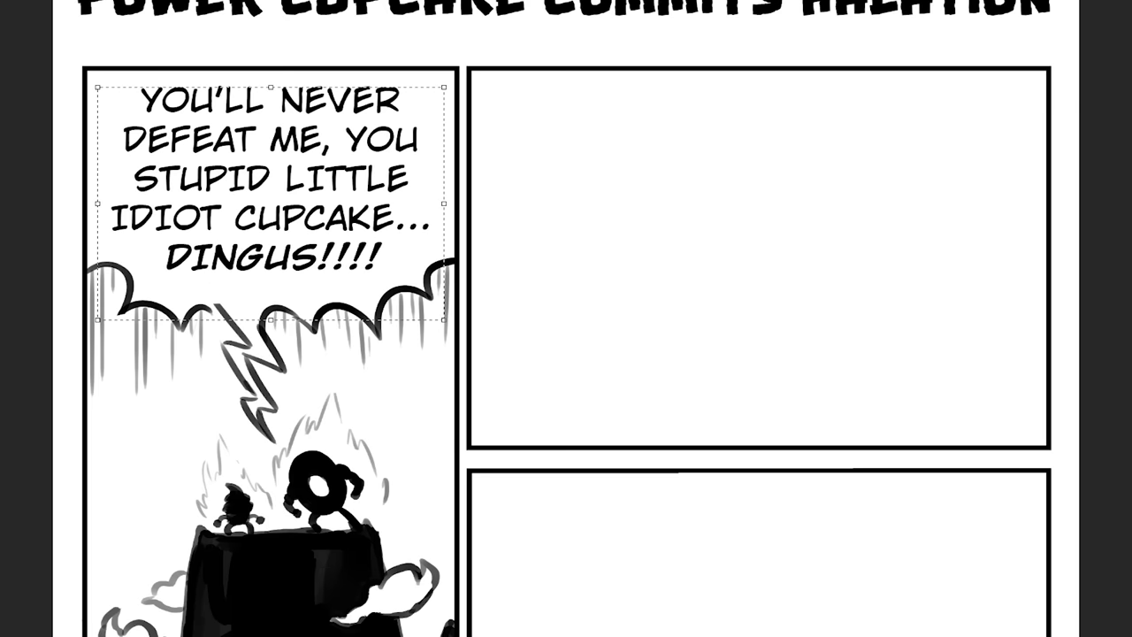
key(ctrl+Return)
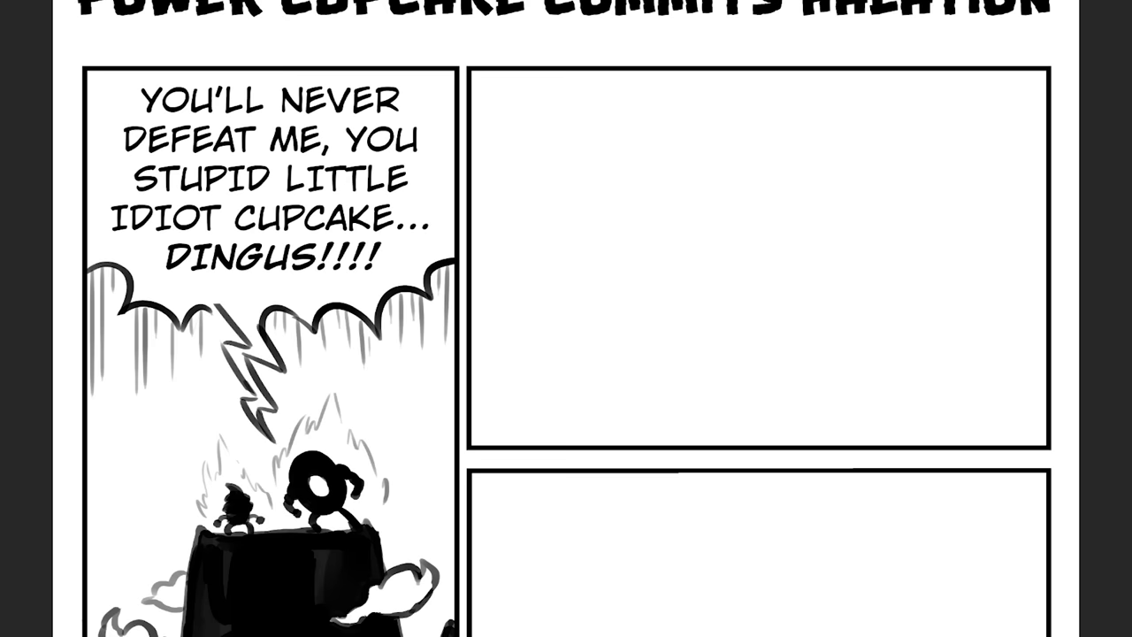
key(v)
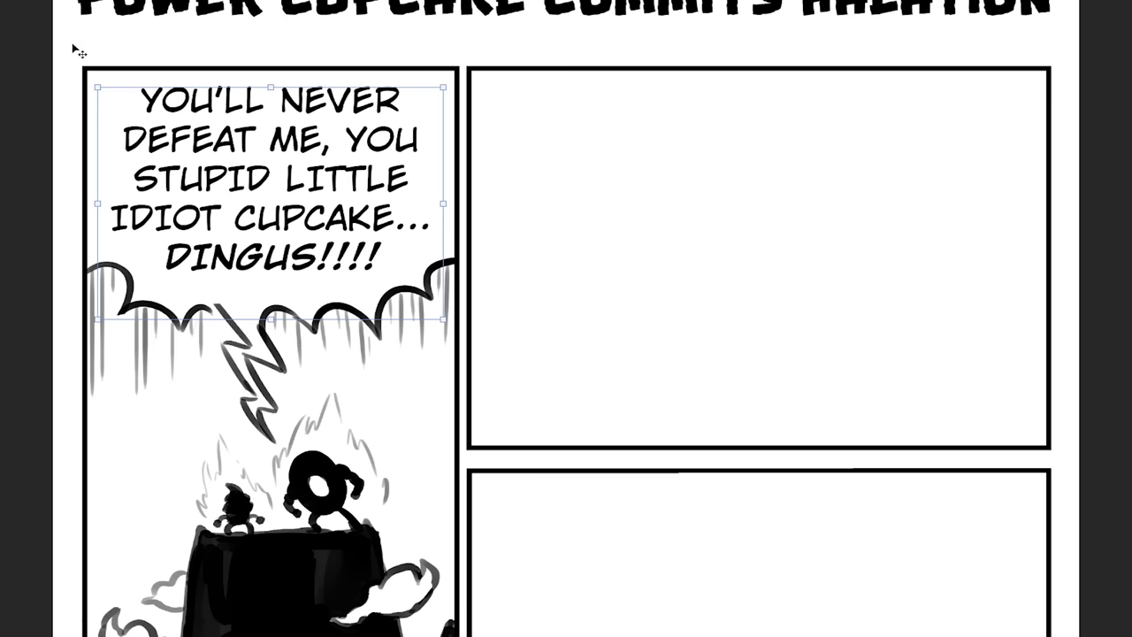
key(ctrl)
- Zoom out to the full page, return to drawing, and scroll down to the empty second panel
key(ctrl+minus)
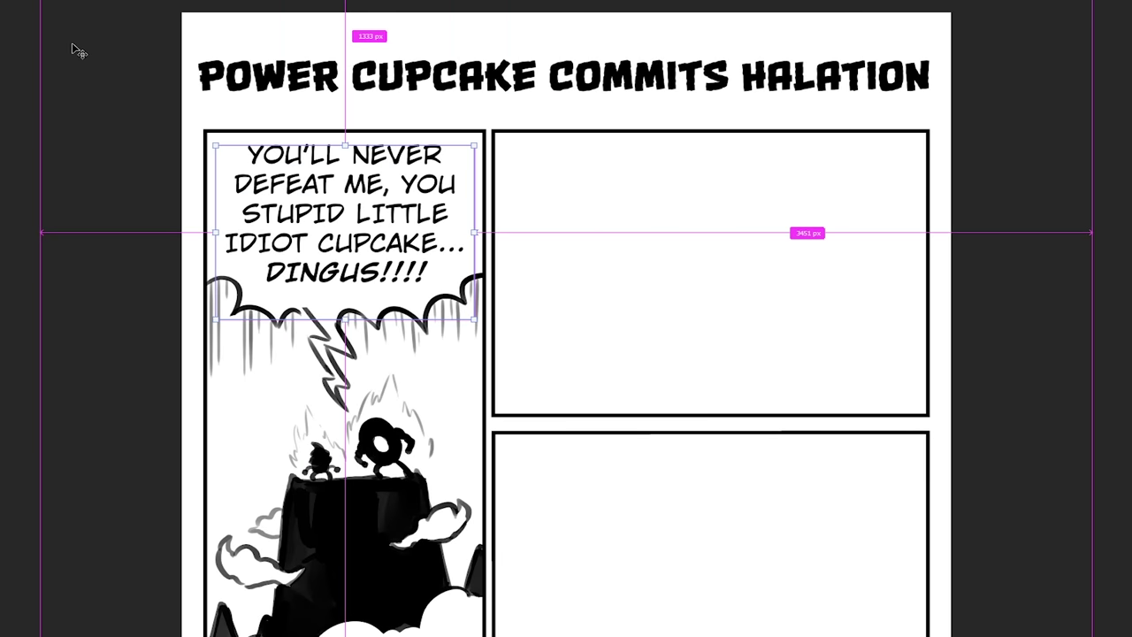
key(ctrl+minus)
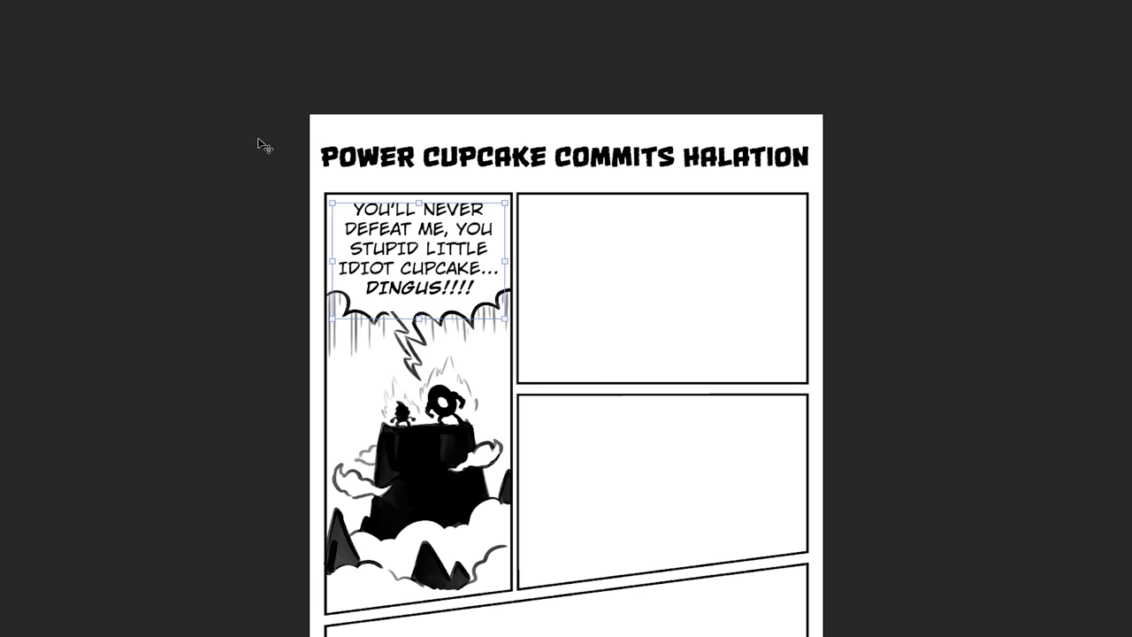
key(m)
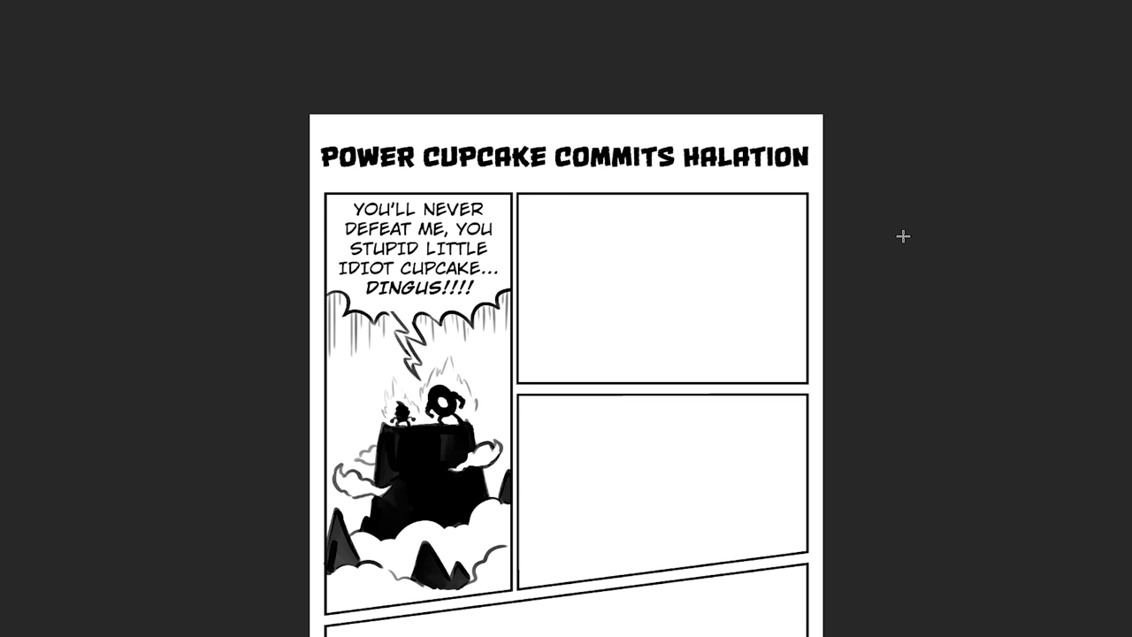
scroll(901, 237, down, 1)
scroll(900, 241, down, 2)
scroll(899, 244, down, 5)
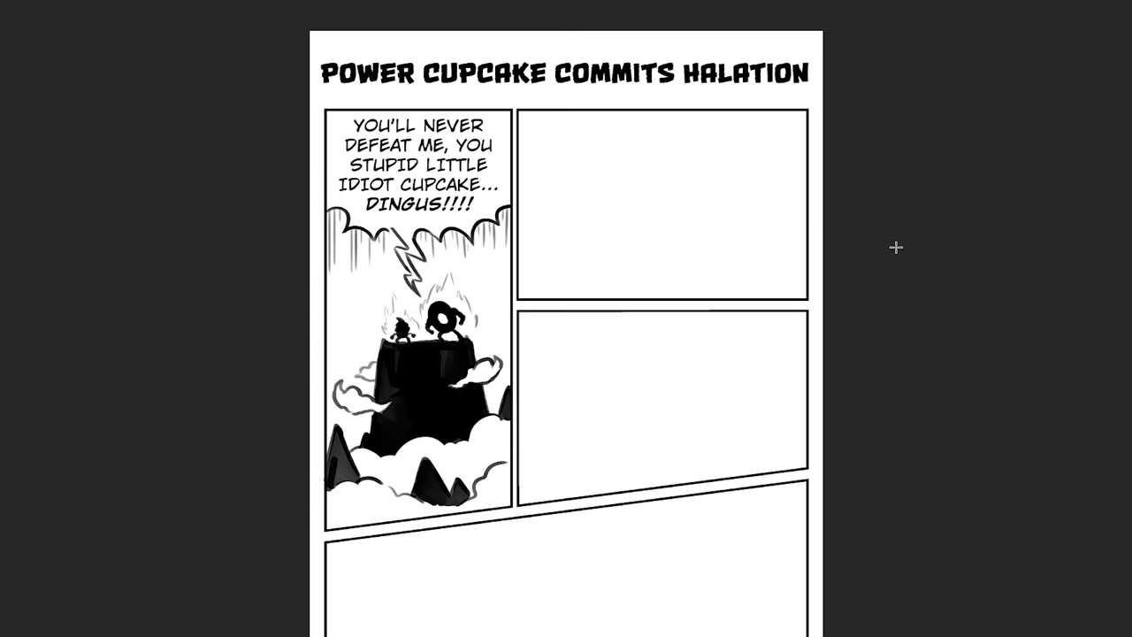
scroll(897, 246, down, 1)
scroll(896, 250, down, 2)
scroll(891, 253, down, 1)
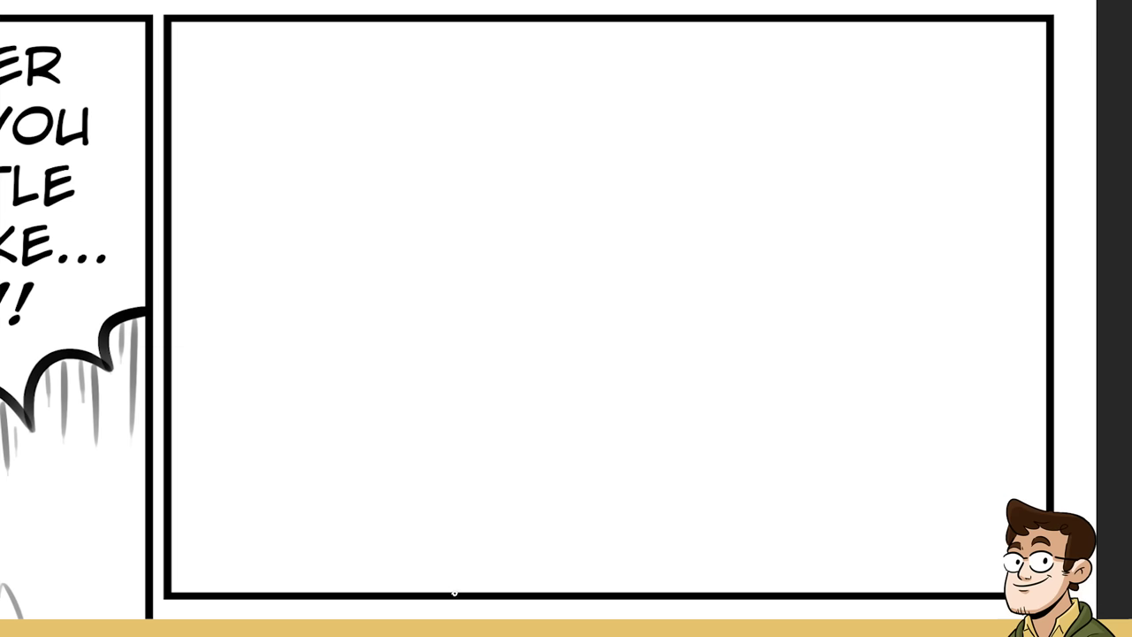
- Draw a first arch curve in panel two, comparing it with and without a thickened base
mouse_move(454, 591)
mouse_down()
mouse_move(505, 462)
mouse_move(938, 273)
mouse_up()
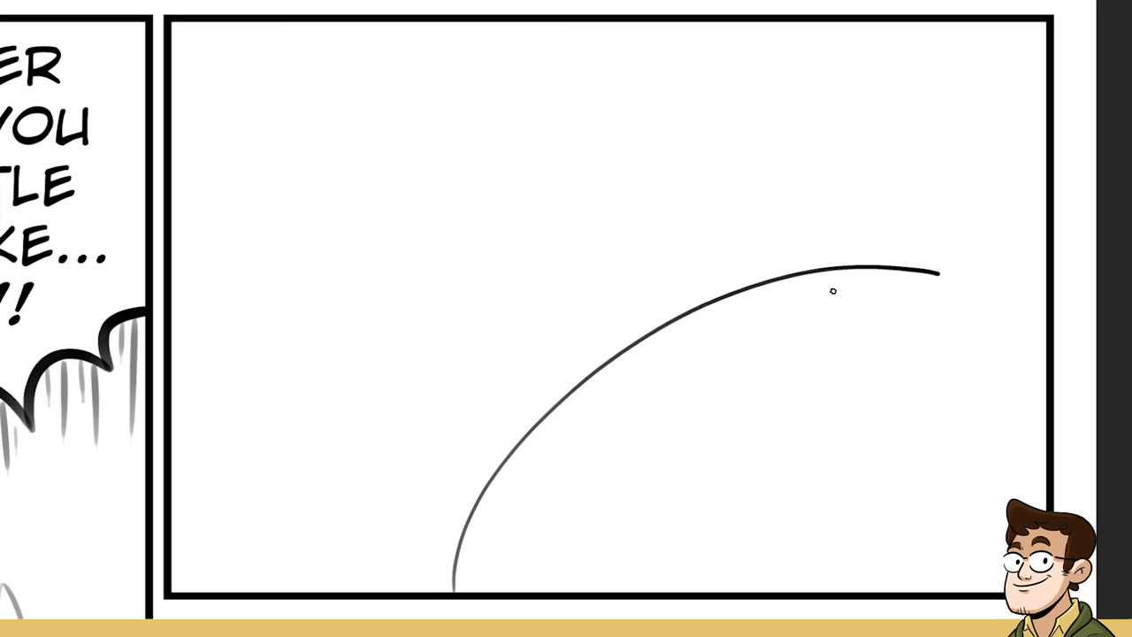
drag(453, 589, 469, 514)
key(ctrl+z)
key(ctrl+shift+z)
key(ctrl+z)
key(ctrl+shift+z)
key(ctrl+z)
key(ctrl+shift+z)
key(ctrl+z)
key(ctrl+z)
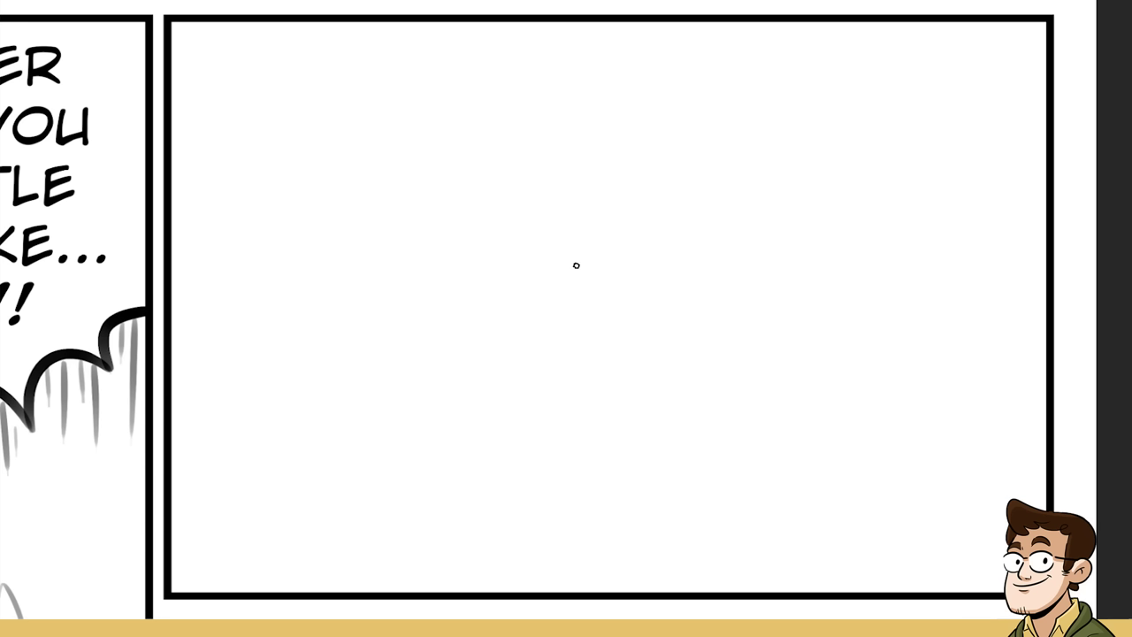
- Redraw the big outer arch and an inner arch, erasing the inner curve's overshoot past the border
mouse_move(480, 591)
mouse_down()
mouse_move(845, 204)
mouse_move(993, 227)
mouse_move(1046, 275)
mouse_up()
key(ctrl+z)
mouse_move(428, 591)
mouse_down()
mouse_move(493, 379)
mouse_move(821, 182)
mouse_move(1021, 198)
mouse_move(1047, 212)
mouse_up()
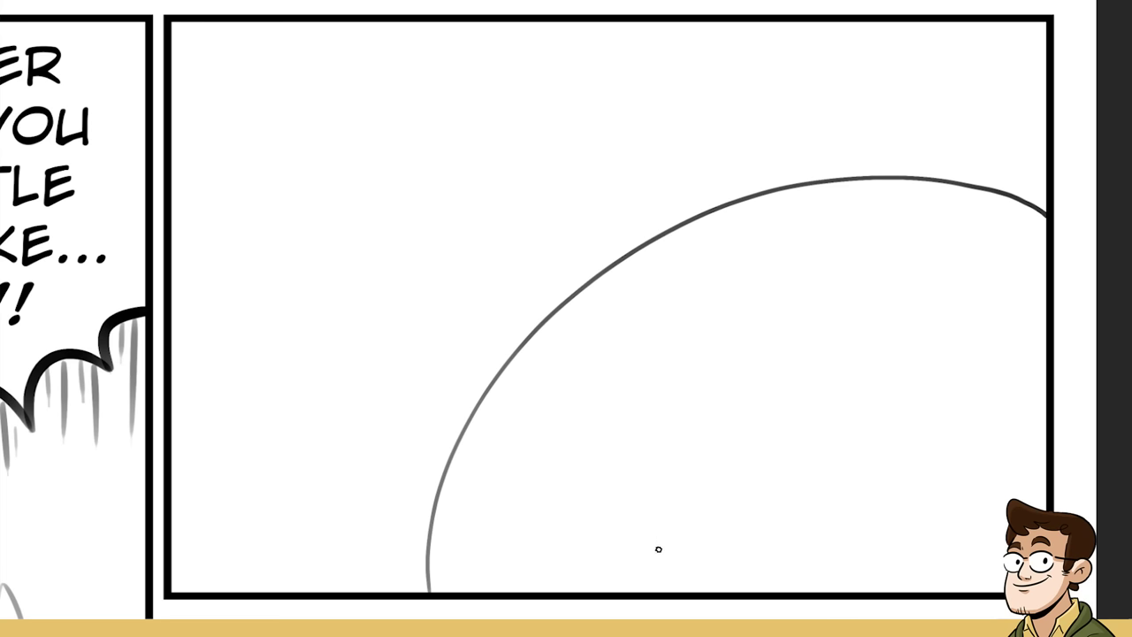
key(ctrl+z)
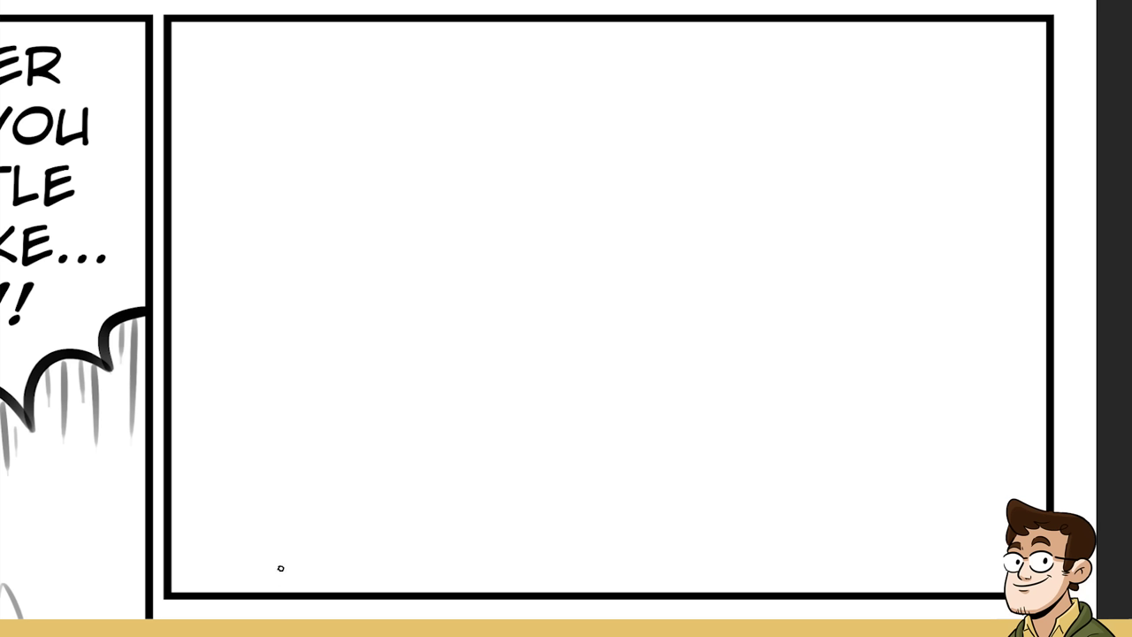
mouse_move(243, 598)
mouse_down()
mouse_move(255, 415)
mouse_move(412, 220)
mouse_move(651, 149)
mouse_move(844, 207)
mouse_move(976, 351)
mouse_move(1013, 500)
mouse_up()
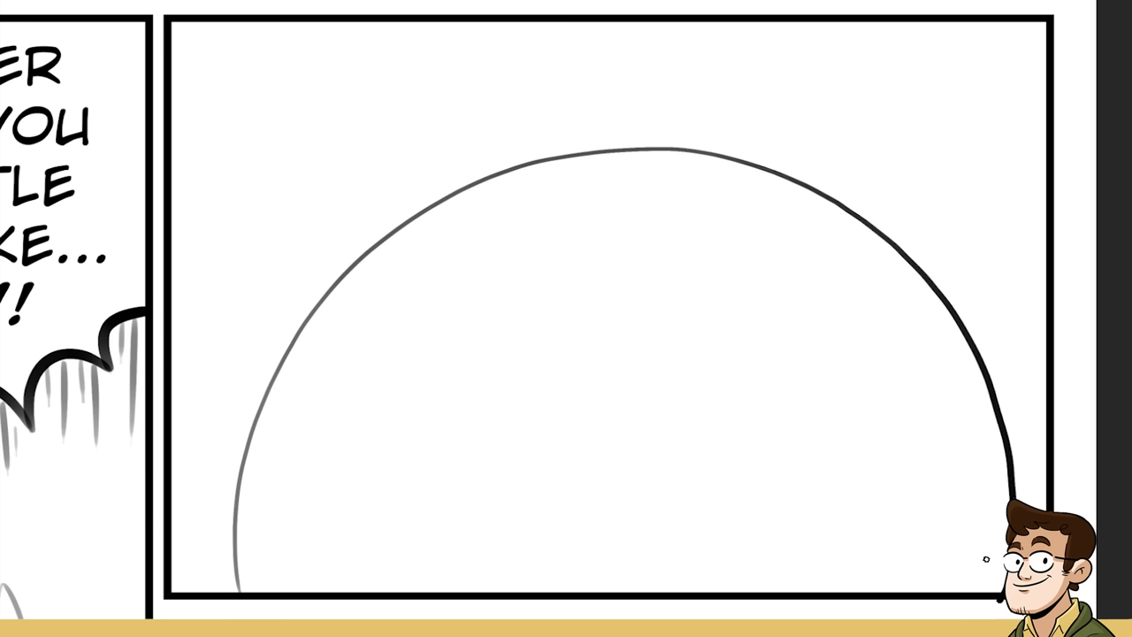
mouse_move(426, 589)
mouse_down()
mouse_move(416, 519)
mouse_move(472, 397)
mouse_move(563, 324)
mouse_move(697, 313)
mouse_move(713, 321)
mouse_move(718, 359)
mouse_up()
key(ctrl+z)
mouse_move(412, 602)
mouse_down()
mouse_move(397, 486)
mouse_move(510, 341)
mouse_move(657, 298)
mouse_move(771, 340)
mouse_move(831, 439)
mouse_move(836, 551)
mouse_move(814, 601)
mouse_up()
click(813, 602)
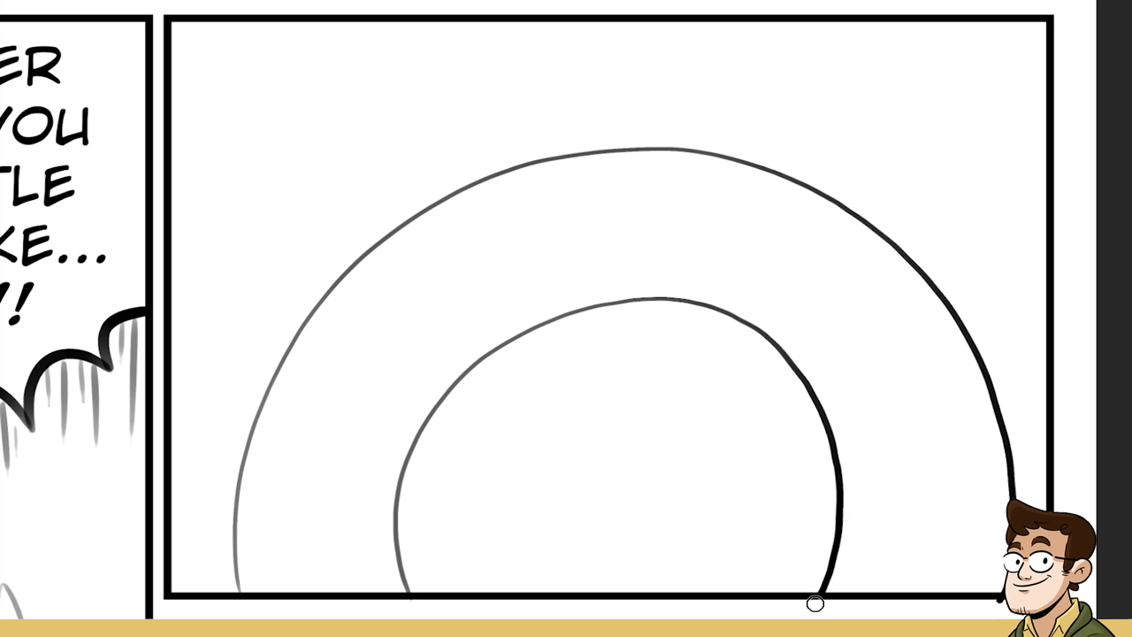
key(b)
- Select the two arcs, scale them larger and shift them up and left, then deselect
drag(172, 120, 1033, 602)
key(ctrl+t)
drag(1024, 130, 1027, 99)
drag(937, 203, 908, 204)
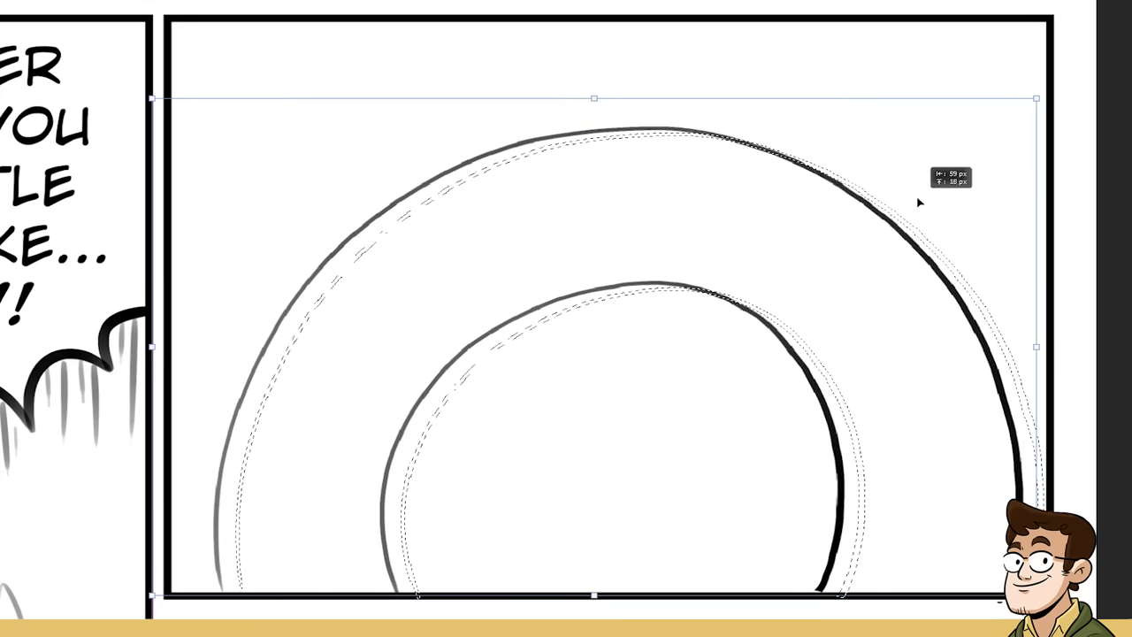
key(Return)
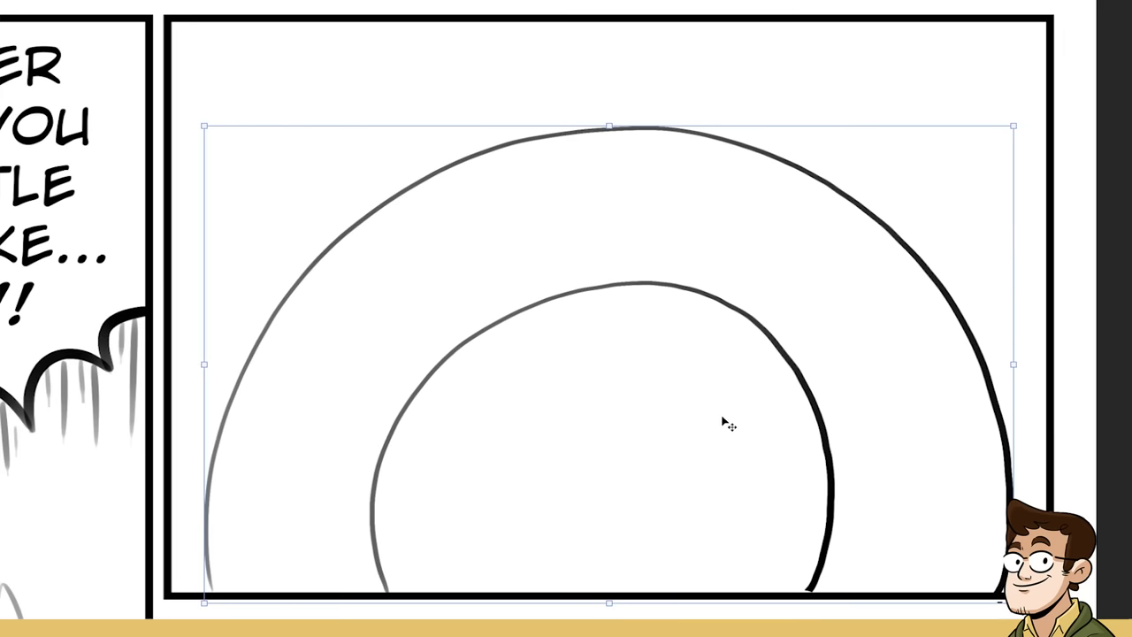
key(ctrl+d)
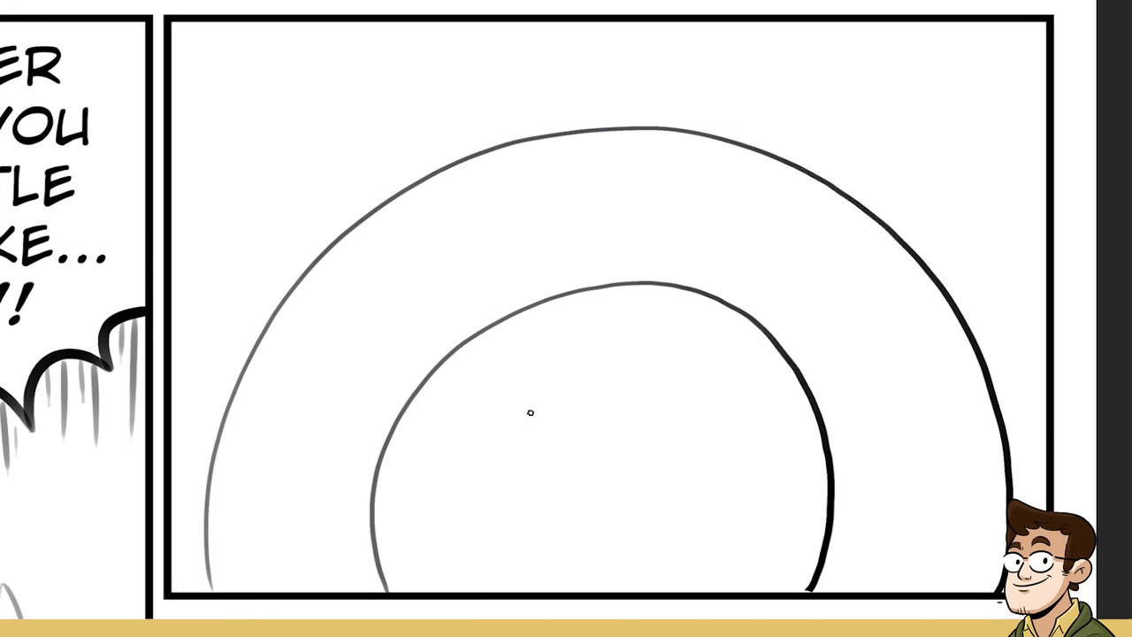
- Sketch the cupcake's frosting outline and wrapper inside the inner arch
drag(531, 412, 541, 458)
mouse_move(526, 412)
mouse_down()
mouse_move(529, 378)
mouse_move(604, 343)
mouse_move(674, 367)
mouse_move(679, 382)
mouse_up()
mouse_move(530, 415)
mouse_down()
mouse_move(613, 424)
mouse_move(675, 394)
mouse_move(681, 402)
mouse_up()
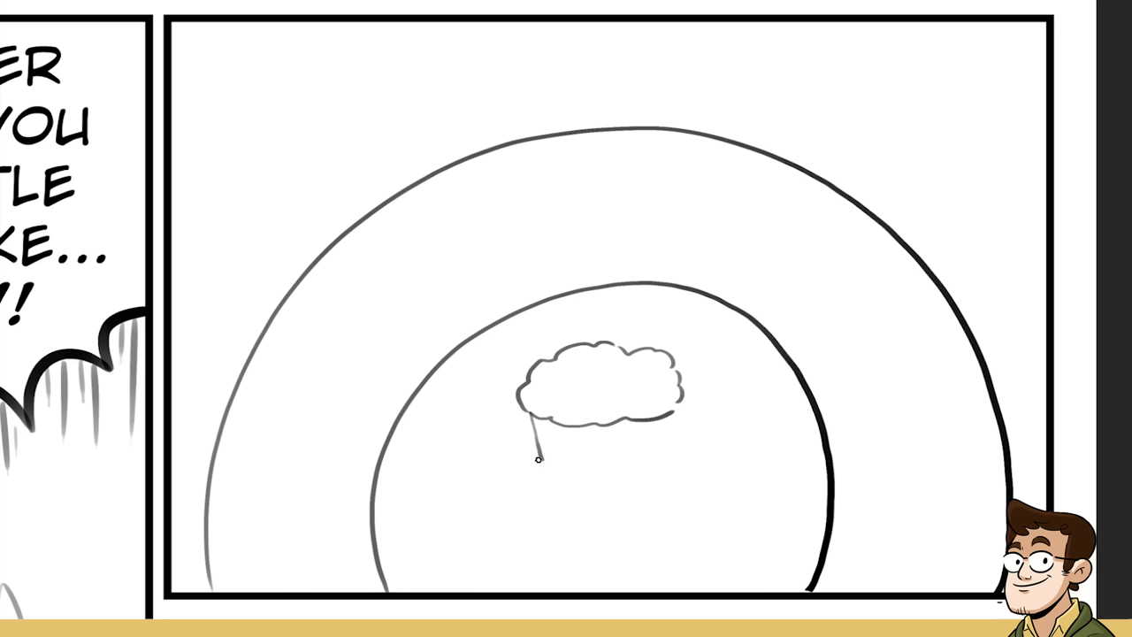
drag(538, 459, 654, 472)
drag(666, 417, 653, 463)
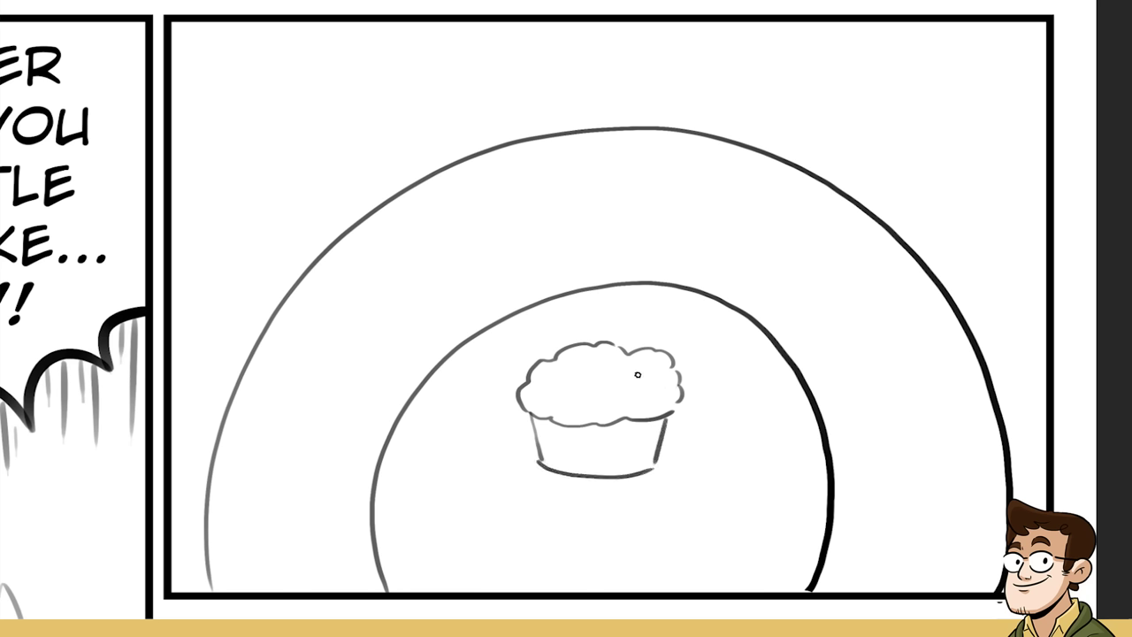
drag(536, 453, 539, 467)
- Erase the frosting top and redraw it rising into a swirl
mouse_move(557, 378)
mouse_down()
mouse_move(600, 393)
mouse_move(575, 402)
mouse_move(640, 382)
mouse_up()
key(ctrl+z)
key(ctrl+z)
key(ctrl+z)
key(e)
mouse_move(531, 367)
mouse_down()
mouse_move(601, 342)
mouse_move(656, 348)
mouse_up()
key(b)
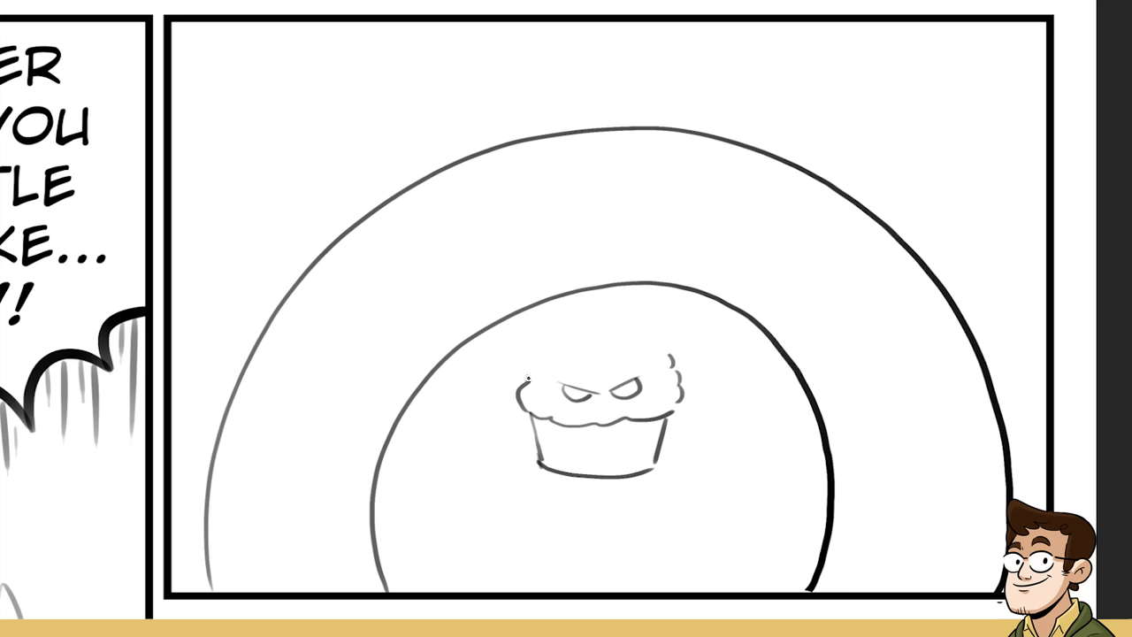
mouse_move(528, 380)
mouse_down()
mouse_move(531, 352)
mouse_move(587, 316)
mouse_move(626, 325)
mouse_up()
key(ctrl+z)
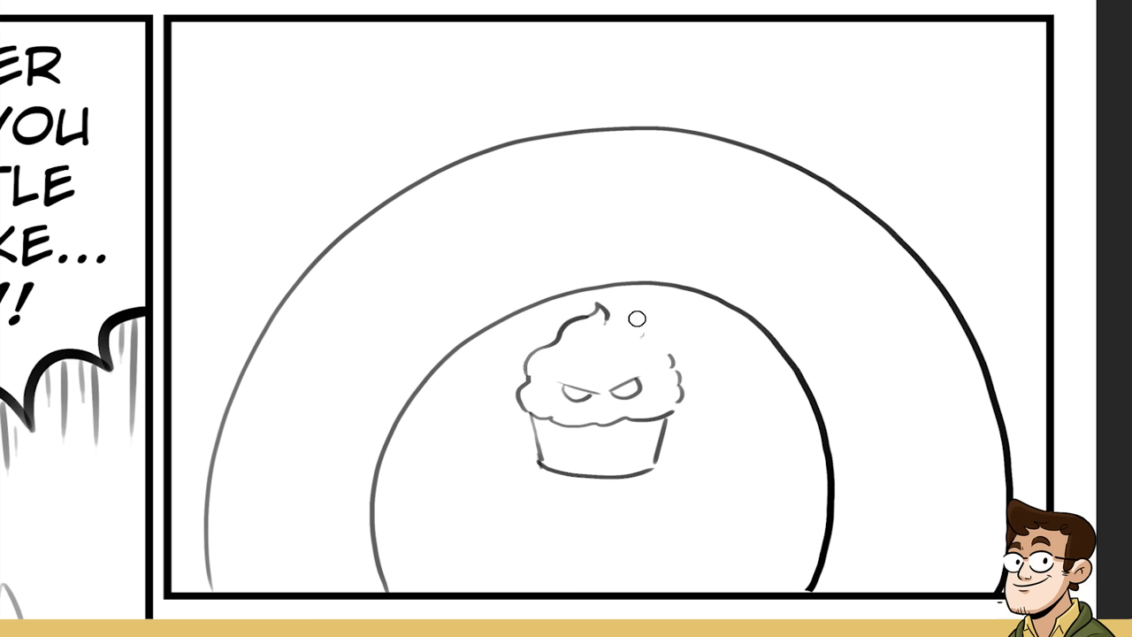
mouse_move(605, 321)
mouse_down()
mouse_move(625, 318)
mouse_move(631, 341)
mouse_move(671, 356)
mouse_move(676, 409)
mouse_up()
key(ctrl+z)
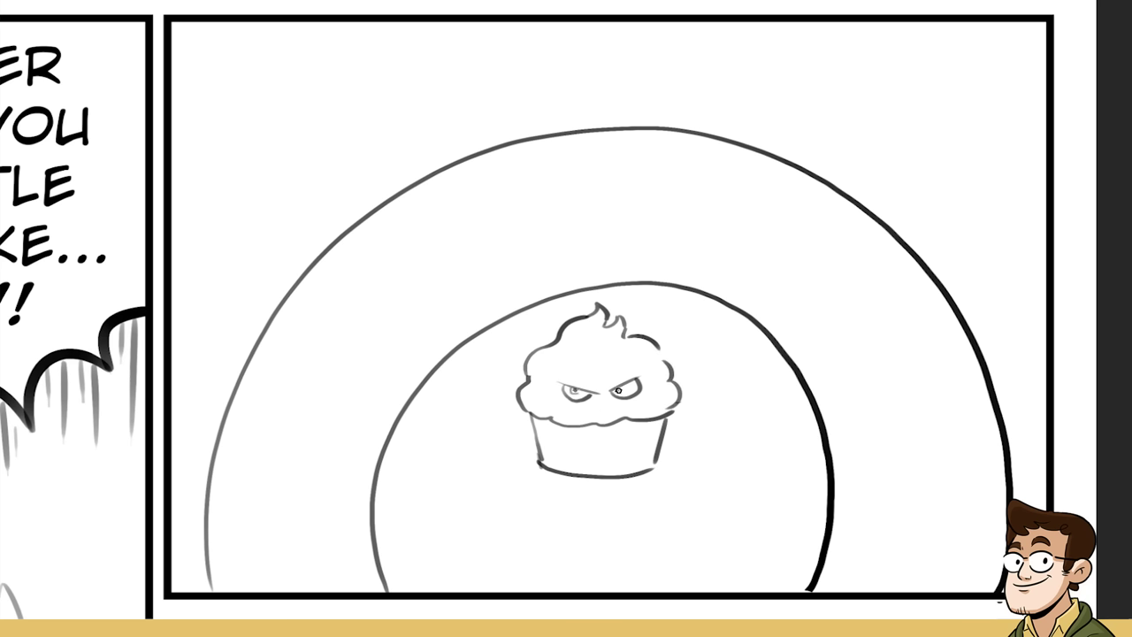
- Add a pupil, an angry eyebrow and a frown furrow, and touch up the wrapper corners
click(619, 390)
drag(556, 374, 592, 390)
drag(597, 394, 593, 382)
drag(538, 451, 552, 470)
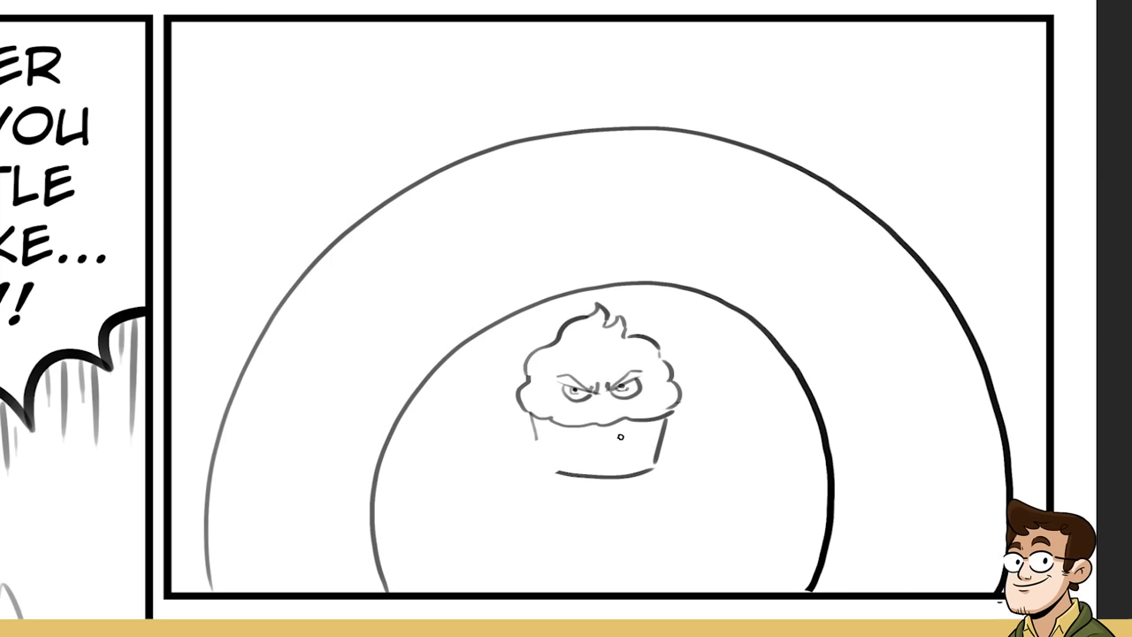
drag(661, 437, 677, 449)
scroll(724, 361, down, 1)
scroll(724, 361, down, 3)
scroll(679, 410, up, 1)
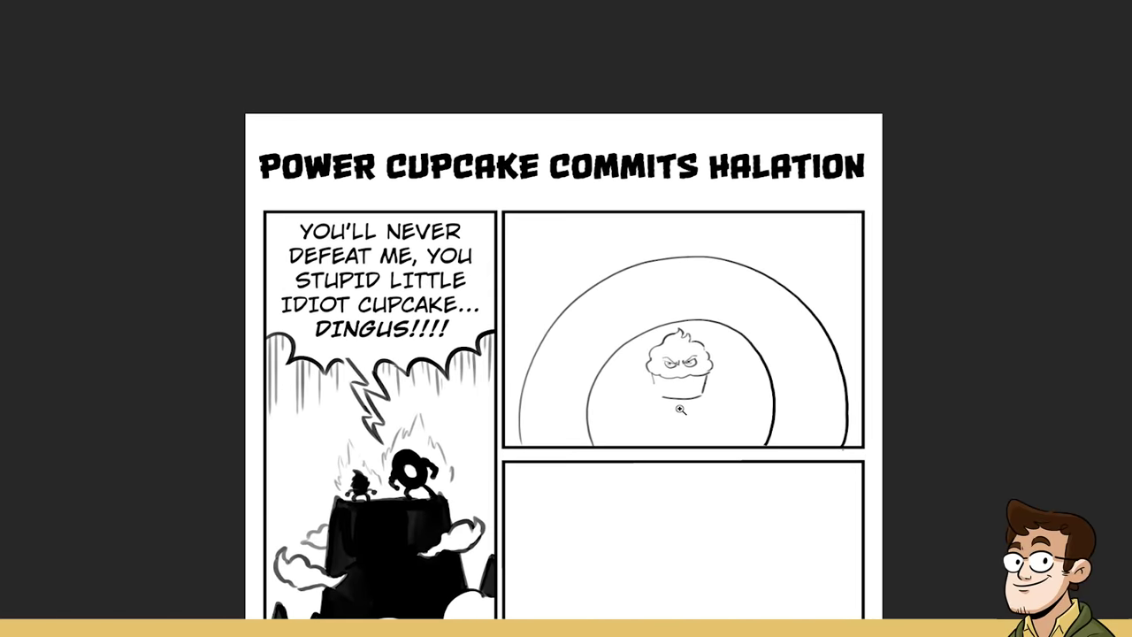
scroll(680, 409, up, 1)
scroll(726, 350, up, 2)
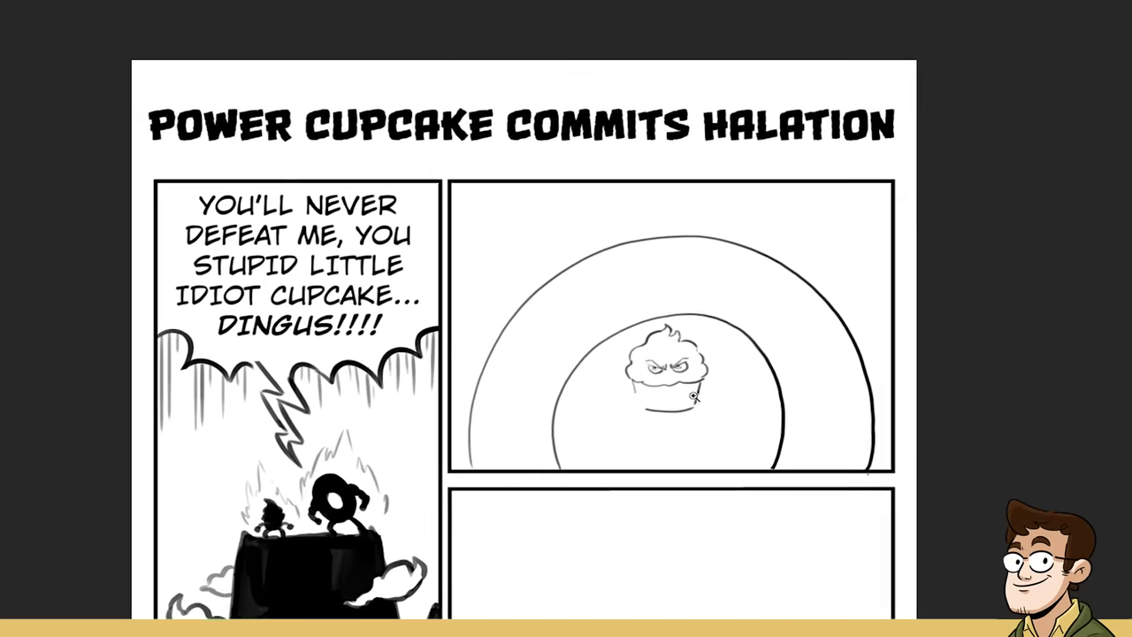
scroll(726, 350, up, 4)
scroll(728, 349, up, 2)
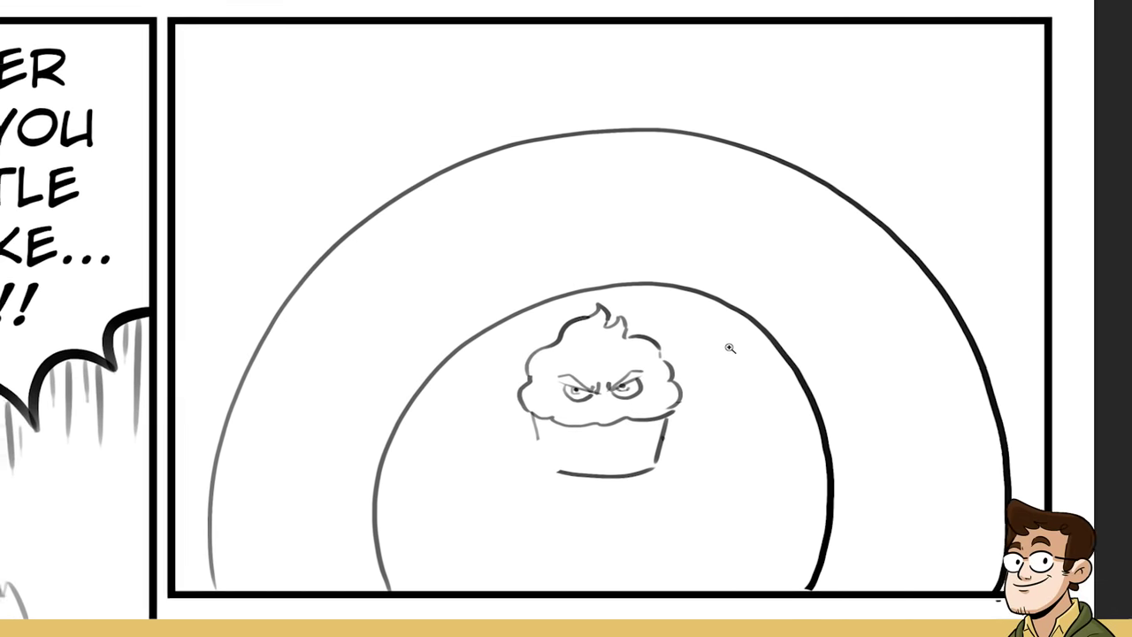
- Ink the wrapper's left edge, a hand, and a curved wrapper bottom
mouse_move(529, 422)
mouse_down()
mouse_move(536, 469)
mouse_move(552, 474)
mouse_move(521, 468)
mouse_move(549, 471)
mouse_move(570, 414)
mouse_up()
key(ctrl+z)
key(ctrl+z)
key(ctrl+z)
mouse_move(547, 462)
mouse_down()
mouse_move(568, 416)
mouse_move(570, 451)
mouse_up()
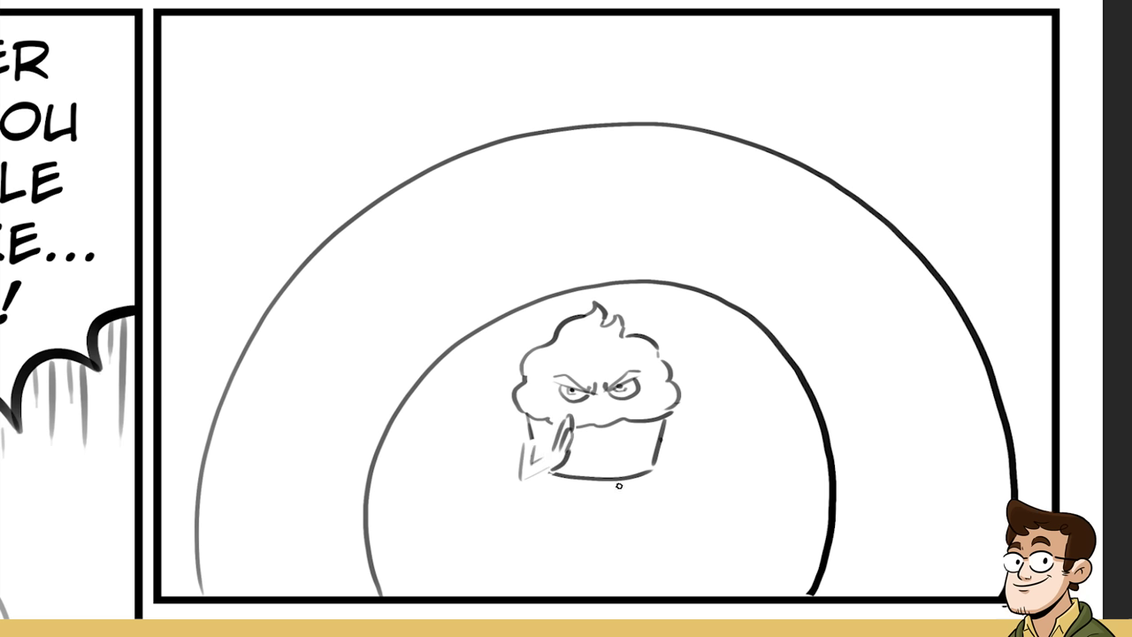
mouse_move(617, 454)
mouse_down()
mouse_move(632, 491)
mouse_move(690, 477)
mouse_move(656, 451)
mouse_up()
key(ctrl+z)
key(ctrl+z)
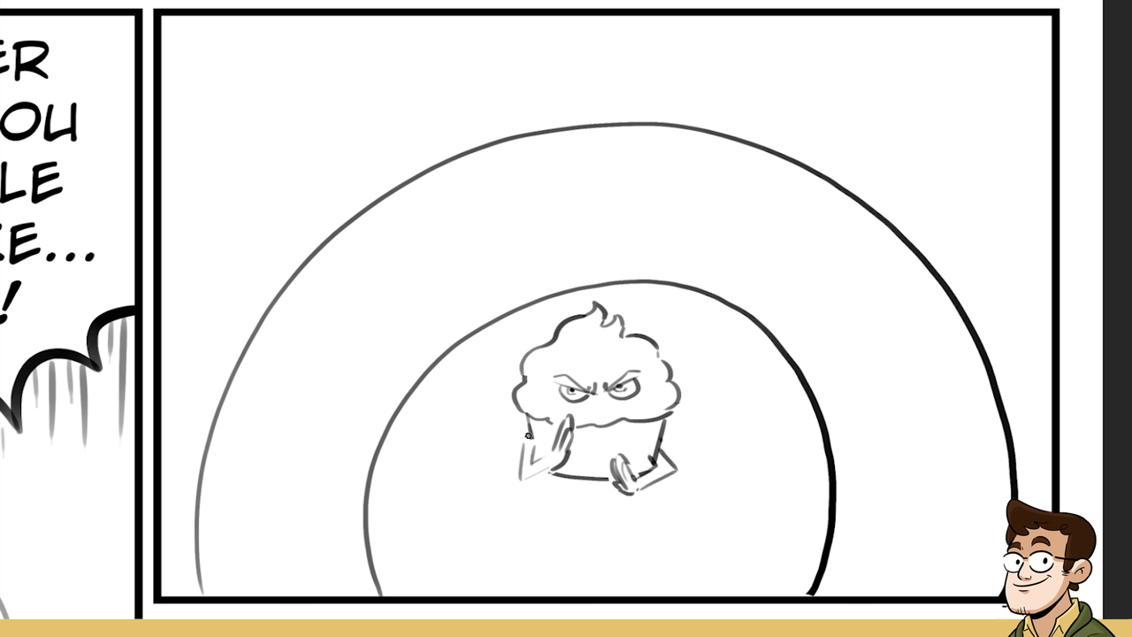
mouse_move(528, 435)
mouse_down()
mouse_move(520, 481)
mouse_move(534, 460)
mouse_move(612, 477)
mouse_up()
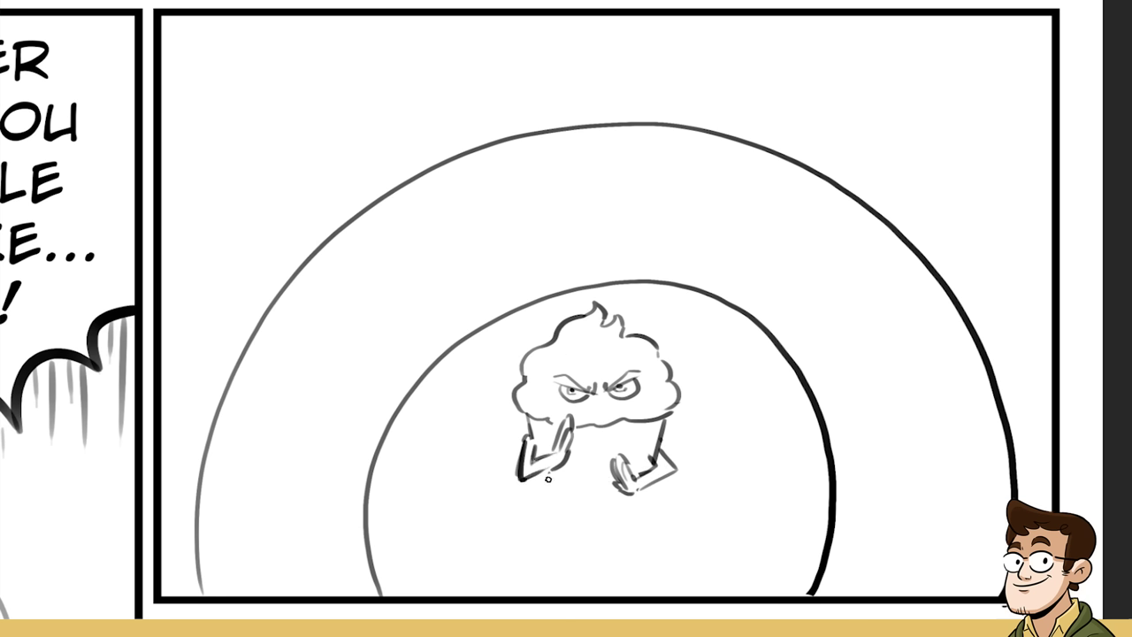
drag(538, 478, 616, 481)
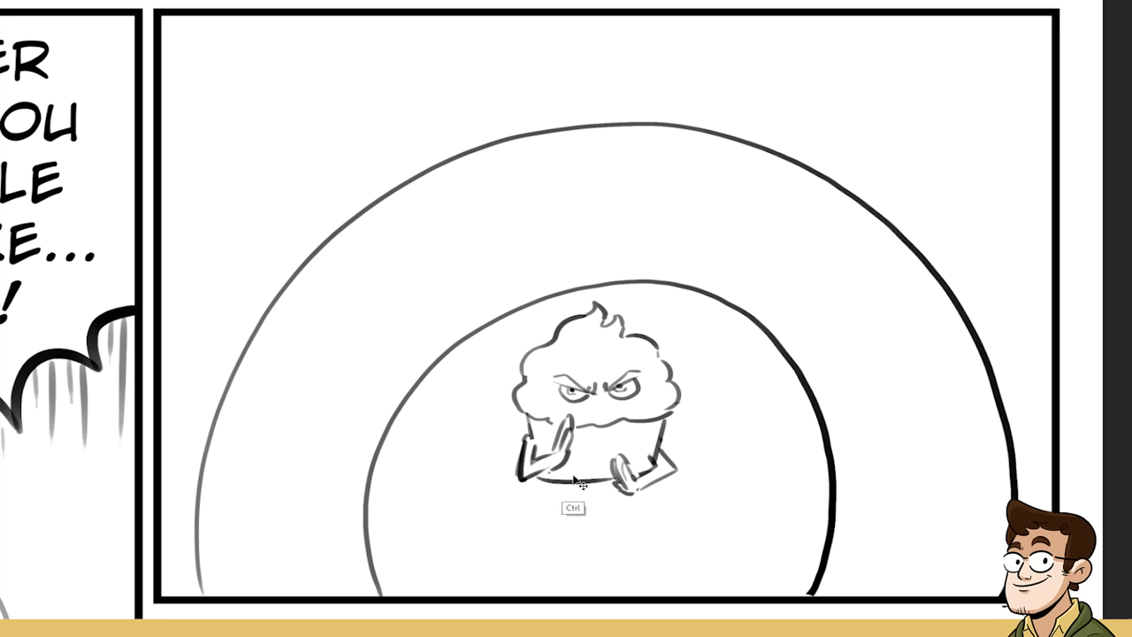
key(ctrl+z)
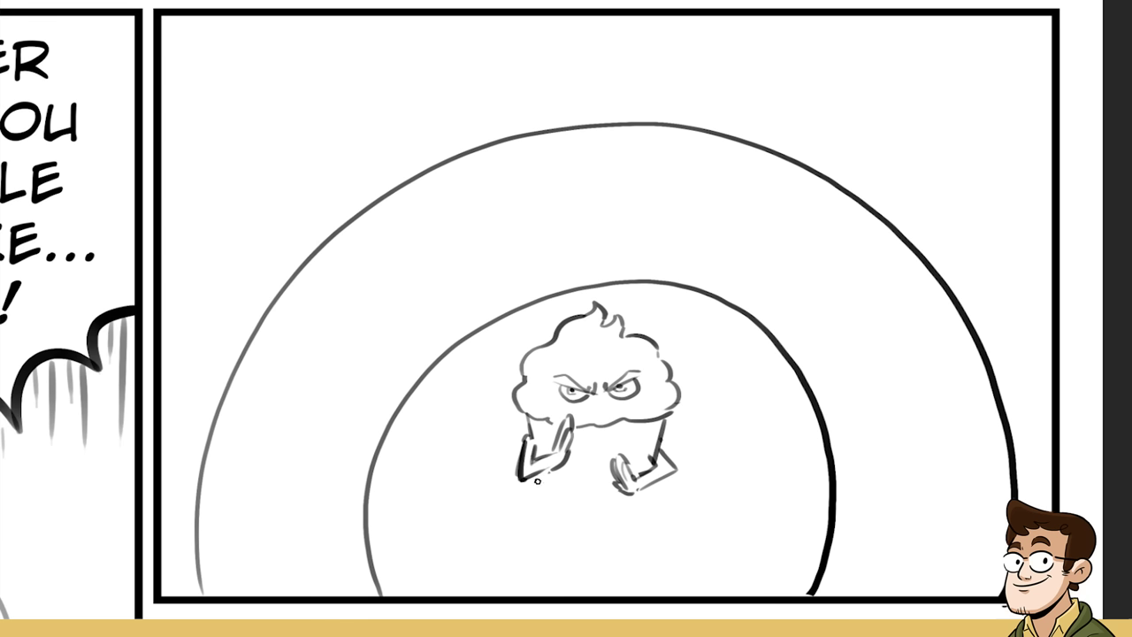
drag(536, 481, 611, 492)
- Draw drips hanging from the left and right of the inner arch
mouse_move(680, 286)
mouse_down()
mouse_move(711, 390)
mouse_move(739, 316)
mouse_up()
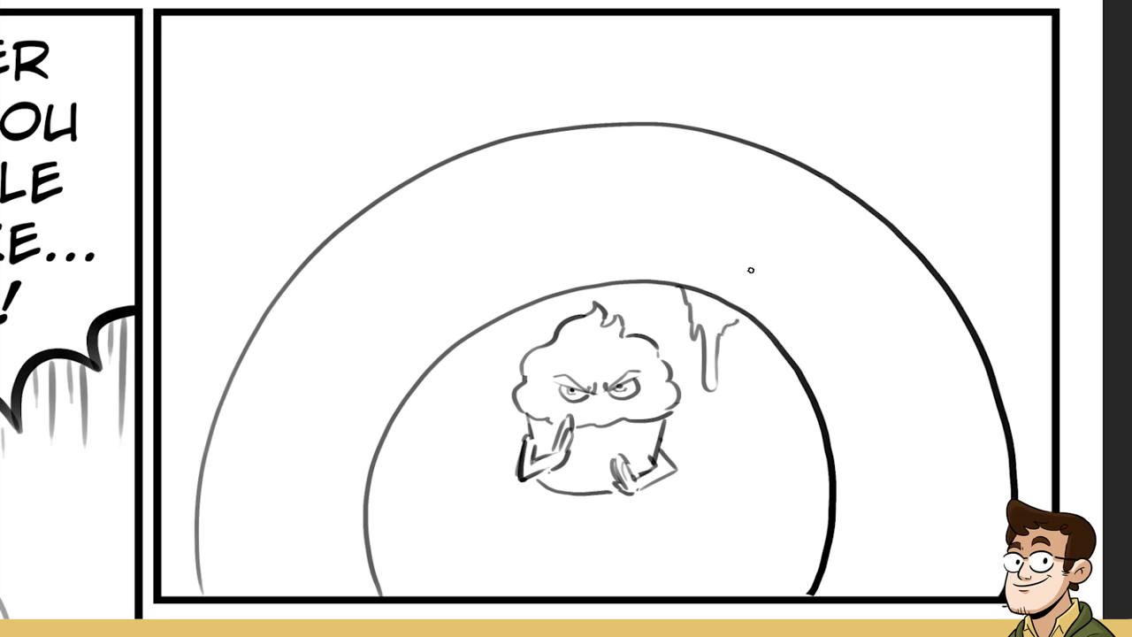
mouse_move(431, 370)
mouse_down()
mouse_move(463, 440)
mouse_move(493, 324)
mouse_up()
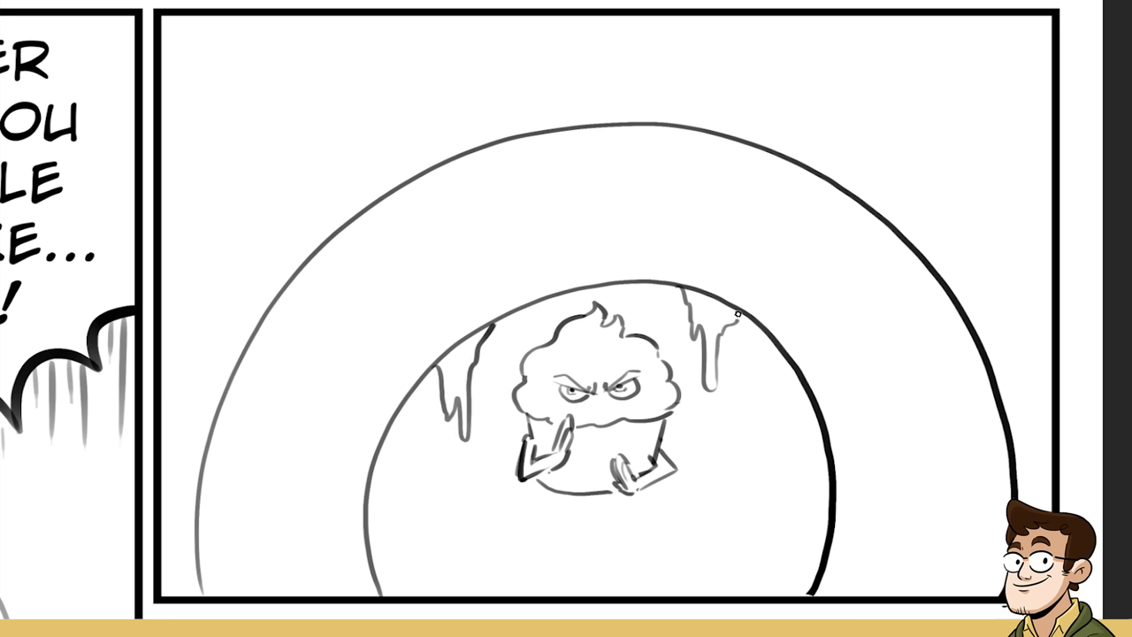
drag(737, 318, 772, 341)
mouse_move(492, 337)
mouse_down()
mouse_move(476, 355)
mouse_move(498, 324)
mouse_up()
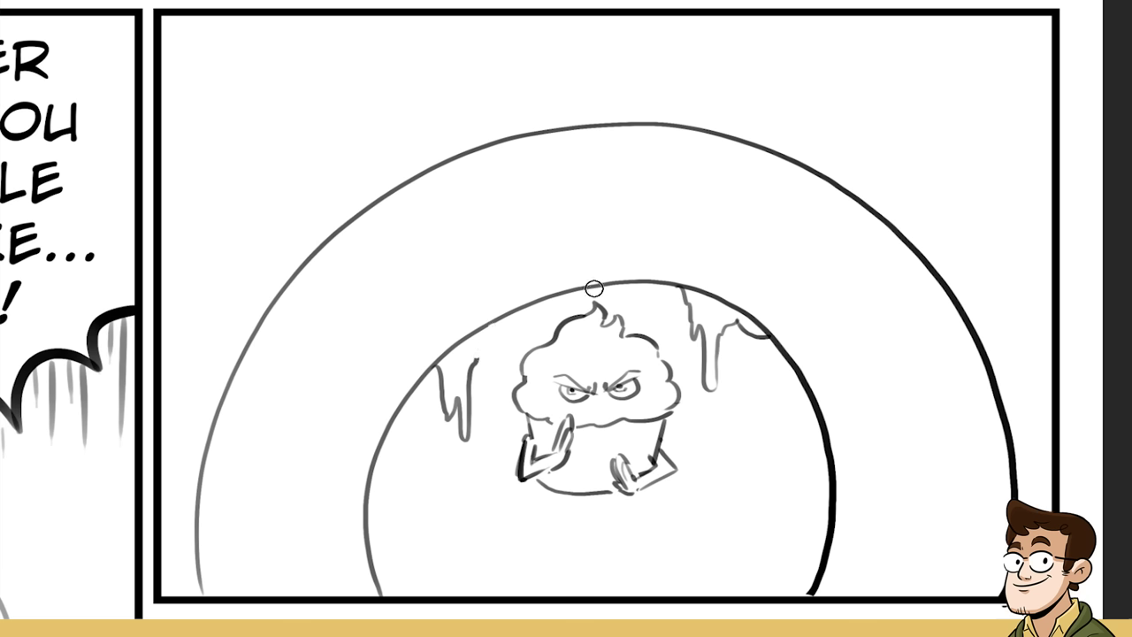
drag(471, 361, 510, 314)
- Trace a wavy line along the outer arch and draw the cupcake's two legs and feet
mouse_move(194, 597)
mouse_down()
mouse_move(184, 482)
mouse_move(196, 387)
mouse_move(261, 281)
mouse_move(412, 154)
mouse_move(632, 98)
mouse_move(767, 120)
mouse_move(865, 178)
mouse_move(945, 252)
mouse_move(998, 329)
mouse_move(1032, 432)
mouse_move(1028, 598)
mouse_up()
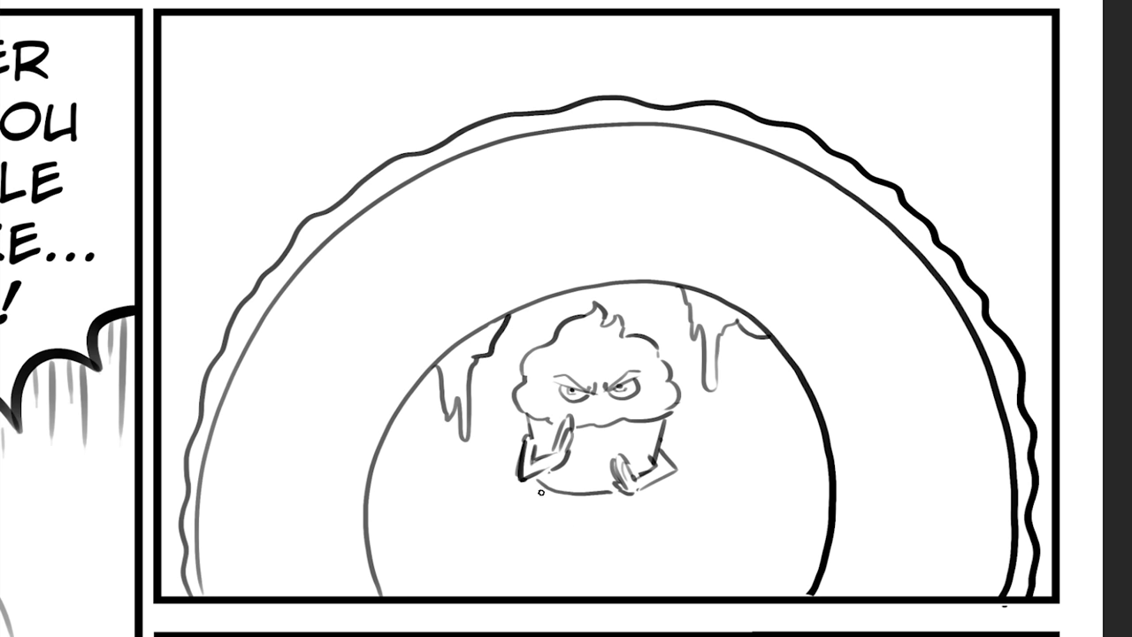
mouse_move(546, 488)
mouse_down()
mouse_move(533, 508)
mouse_move(560, 522)
mouse_up()
mouse_move(541, 518)
mouse_down()
mouse_move(513, 531)
mouse_move(572, 521)
mouse_up()
drag(625, 495, 619, 515)
drag(611, 526, 667, 523)
- Erase the old legs and draw a new left leg and foot
key(e)
mouse_move(515, 522)
mouse_down()
mouse_move(552, 508)
mouse_move(557, 526)
mouse_up()
mouse_move(531, 486)
mouse_down()
mouse_move(571, 522)
mouse_move(520, 531)
mouse_up()
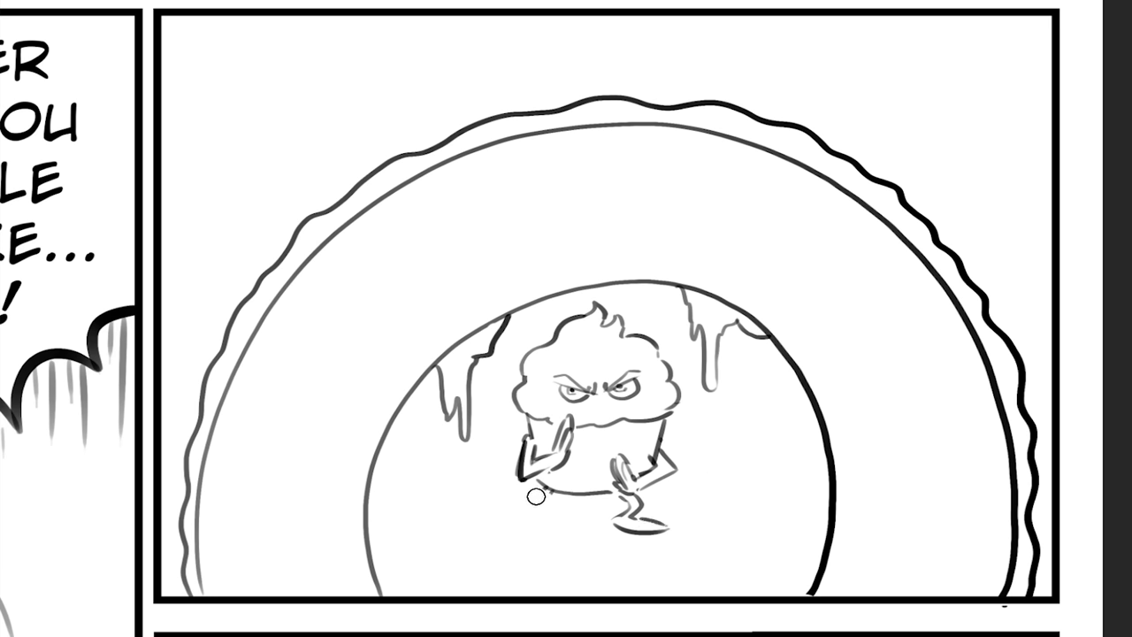
key(b)
mouse_move(541, 492)
mouse_down()
mouse_move(538, 524)
mouse_move(582, 541)
mouse_move(513, 545)
mouse_move(681, 527)
mouse_up()
key(ctrl+z)
- Redraw the right leg and foot with a smaller brush and erase the left leg
key(b)
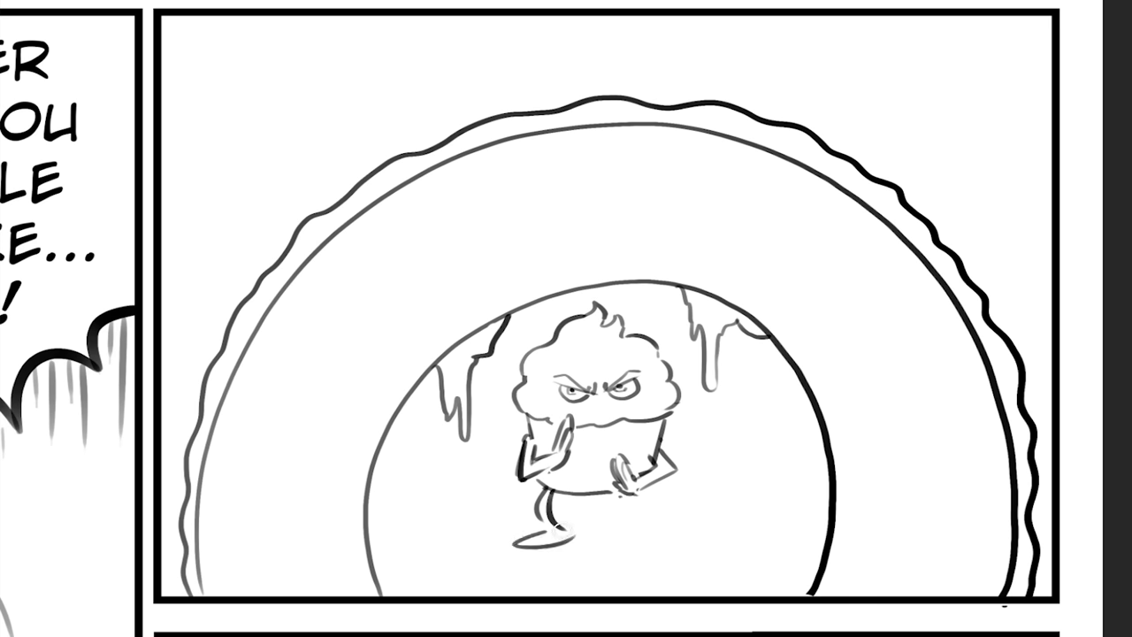
mouse_move(621, 505)
mouse_down()
mouse_move(661, 523)
mouse_move(619, 521)
mouse_move(666, 522)
mouse_up()
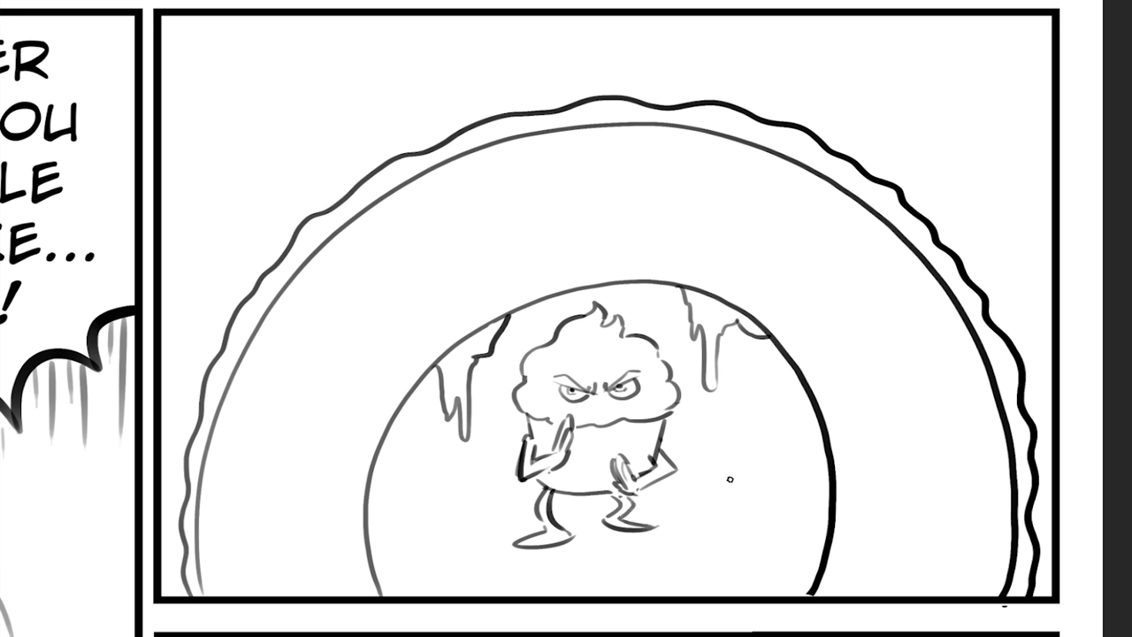
key(ctrl+z)
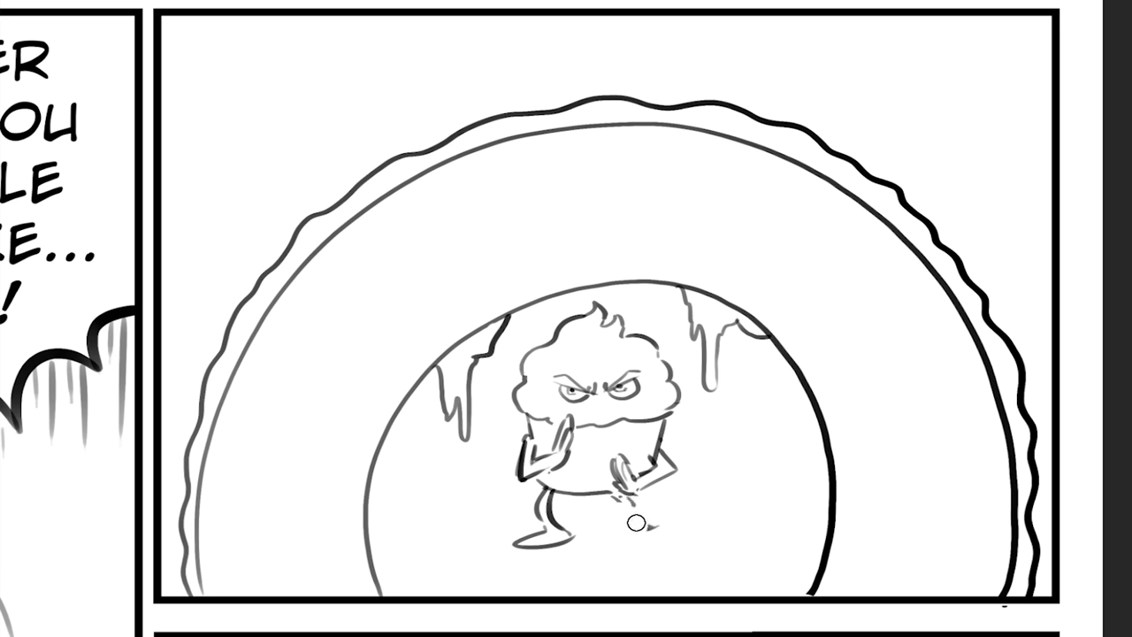
key(bracketleft)
key(bracketleft)
mouse_move(591, 494)
mouse_down()
mouse_move(624, 533)
mouse_move(640, 529)
mouse_move(619, 492)
mouse_up()
key(e)
mouse_move(548, 500)
mouse_down()
mouse_move(521, 536)
mouse_move(549, 545)
mouse_move(591, 535)
mouse_move(593, 546)
mouse_up()
key(e)
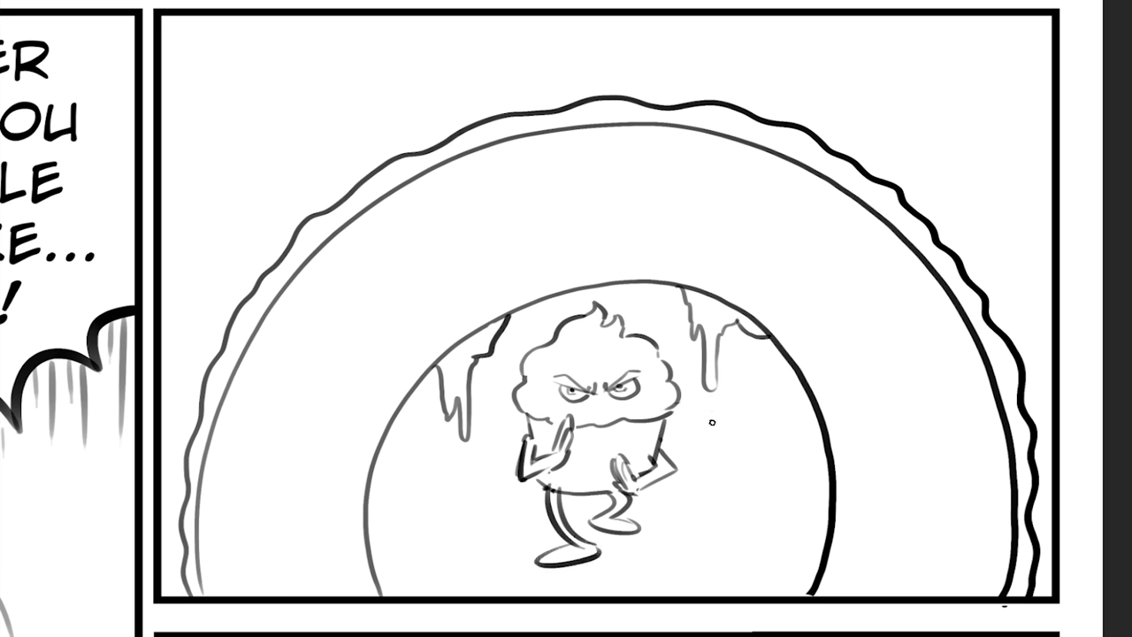
- Lasso the cupcake, nudge it slightly right and down, and begin sketching an arm beside it
key(l)
mouse_move(602, 297)
mouse_down()
mouse_move(694, 409)
mouse_move(602, 299)
mouse_up()
drag(654, 367, 665, 376)
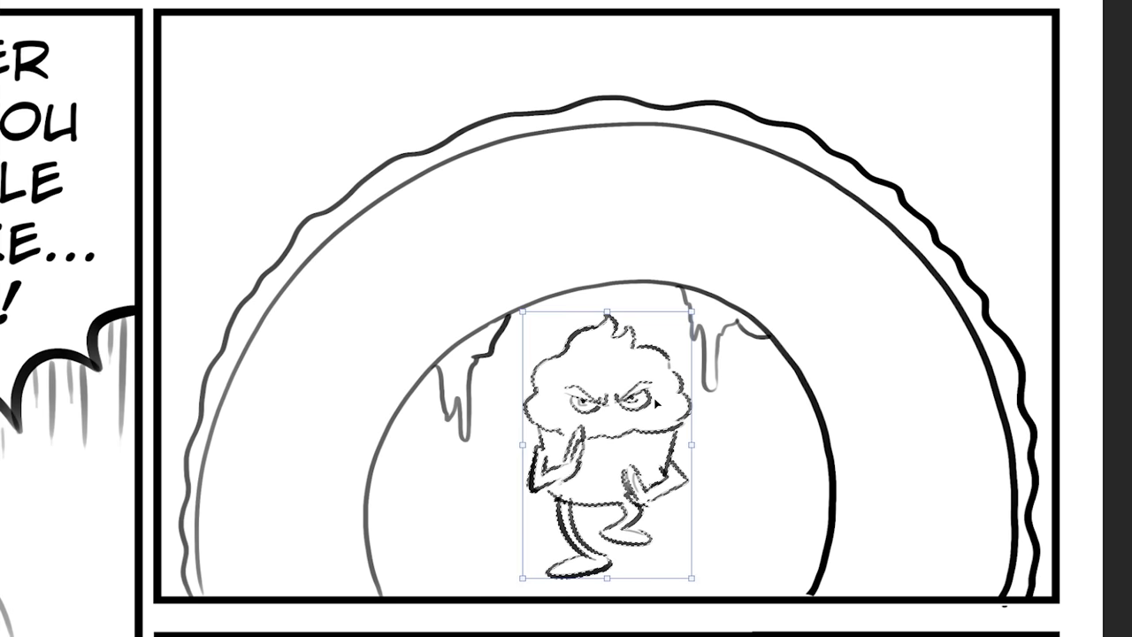
key(ctrl+d)
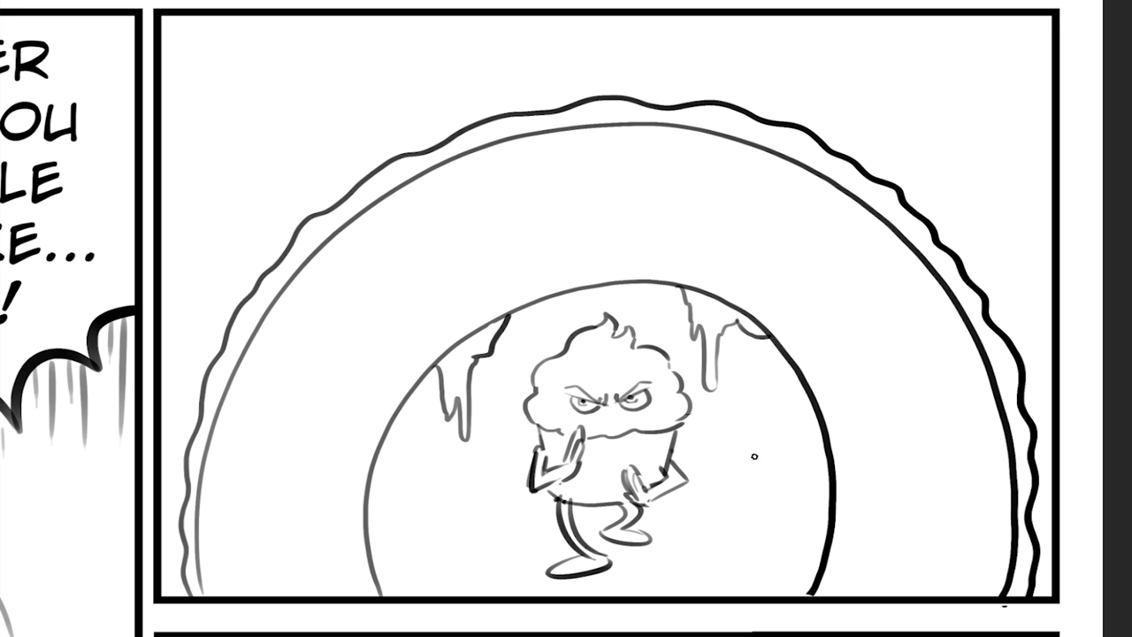
drag(753, 457, 707, 442)
mouse_move(708, 448)
mouse_down()
mouse_move(741, 475)
mouse_move(718, 508)
mouse_move(730, 515)
mouse_up()
- Extend the pointing hand's outline, erase stray strokes, and trim the outer arch's bottom-left ends
drag(753, 456, 805, 466)
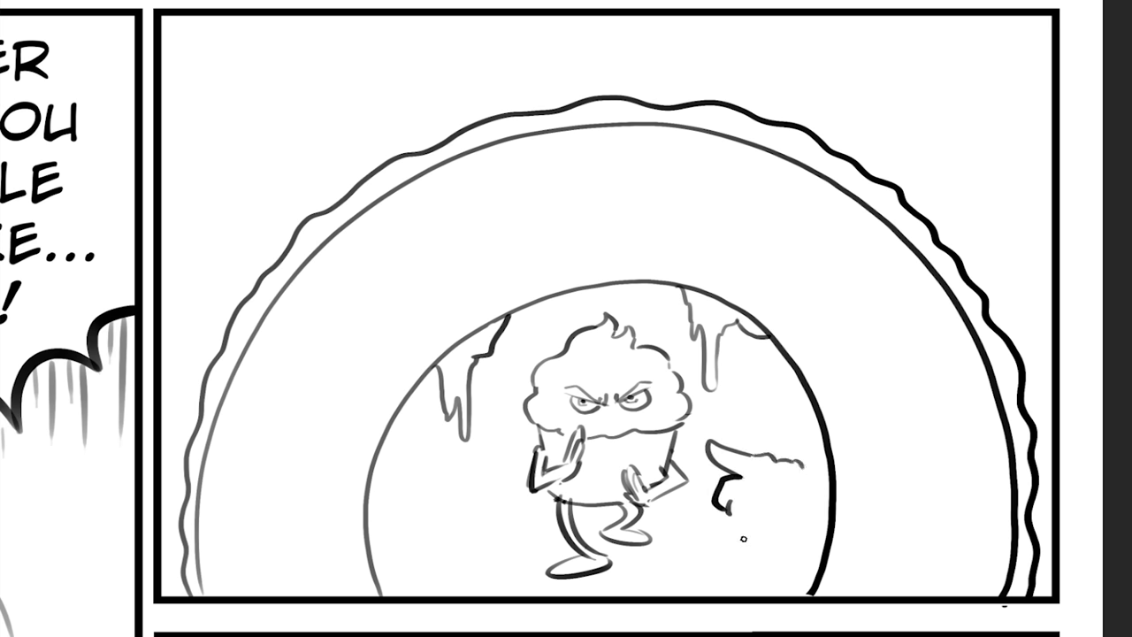
key(e)
drag(732, 514, 734, 487)
mouse_move(724, 488)
mouse_down()
mouse_move(716, 508)
mouse_move(734, 509)
mouse_move(740, 494)
mouse_move(757, 517)
mouse_move(824, 544)
mouse_up()
drag(803, 467, 829, 487)
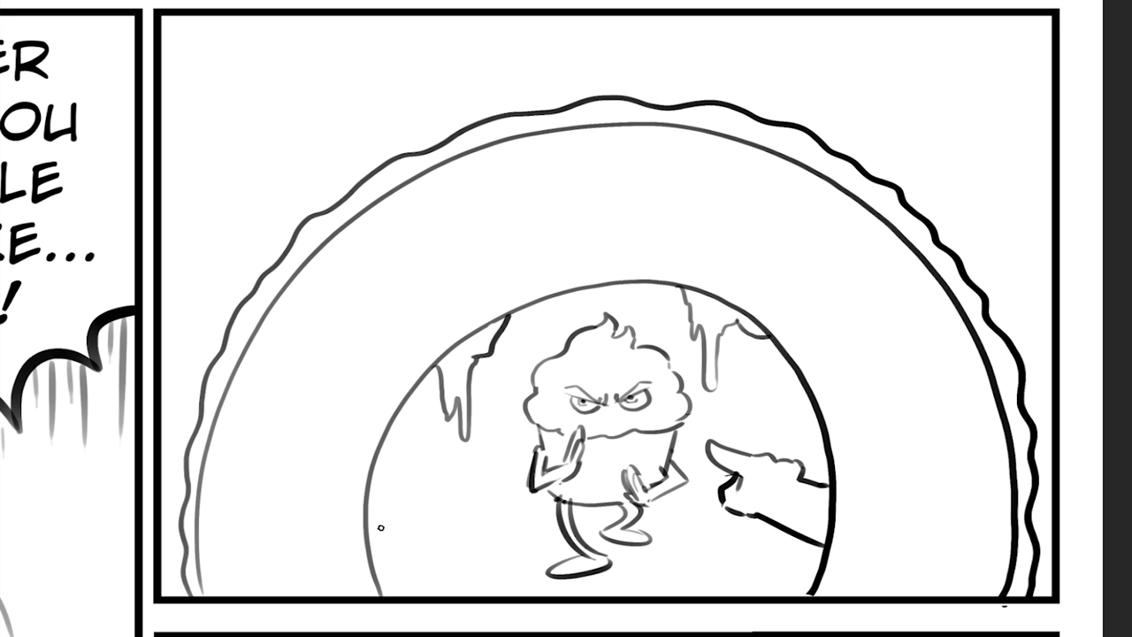
mouse_move(165, 572)
mouse_down()
mouse_move(187, 584)
mouse_move(192, 535)
mouse_move(203, 536)
mouse_up()
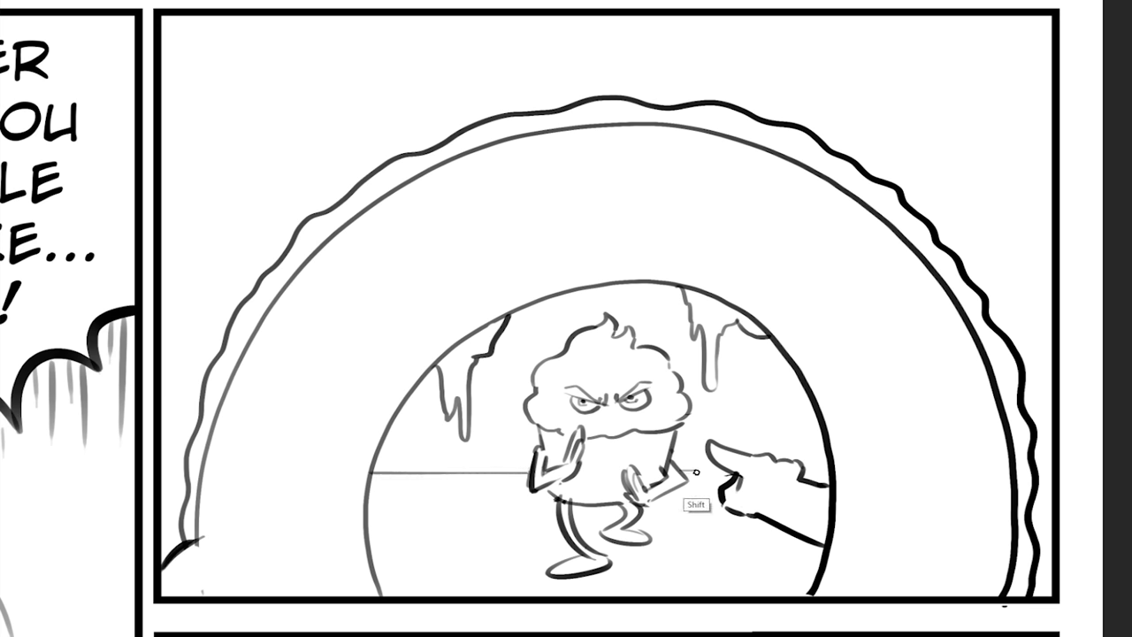
- Draw a straight floor line across panel two from its left edge to its right edge
shift+click(732, 473)
shift+click(1051, 473)
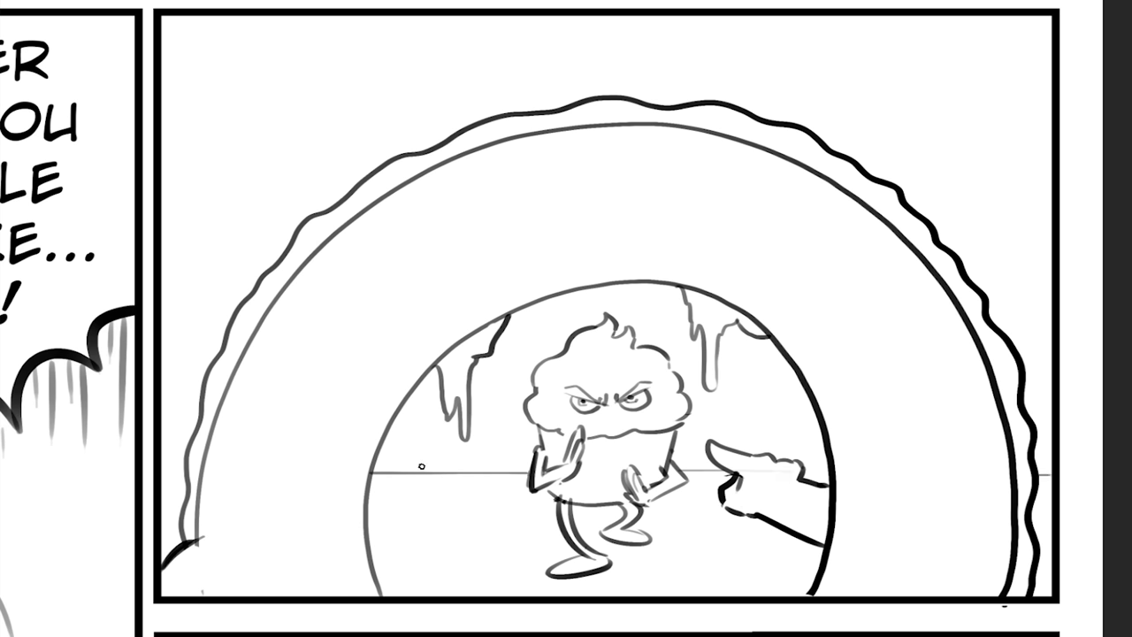
shift+click(164, 477)
- Draw the fallen oval with a curled arm, small leg and thicker underside, then mark the cupcake's head
drag(427, 490, 504, 521)
drag(420, 486, 446, 525)
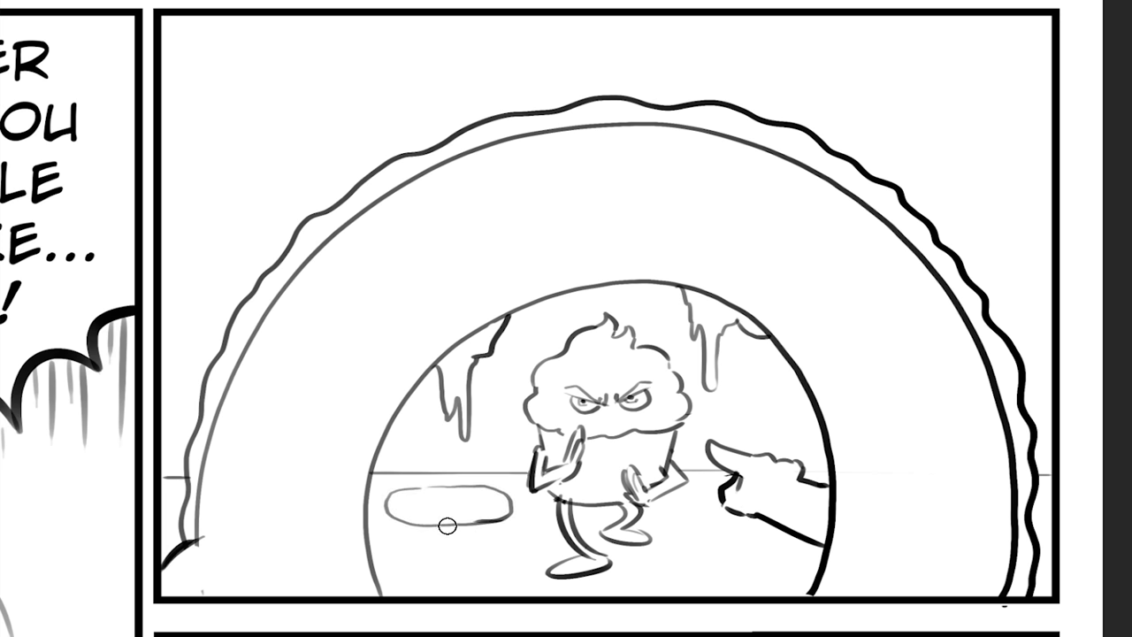
mouse_move(443, 524)
mouse_down()
mouse_move(454, 537)
mouse_move(435, 536)
mouse_move(478, 523)
mouse_move(469, 493)
mouse_move(462, 501)
mouse_up()
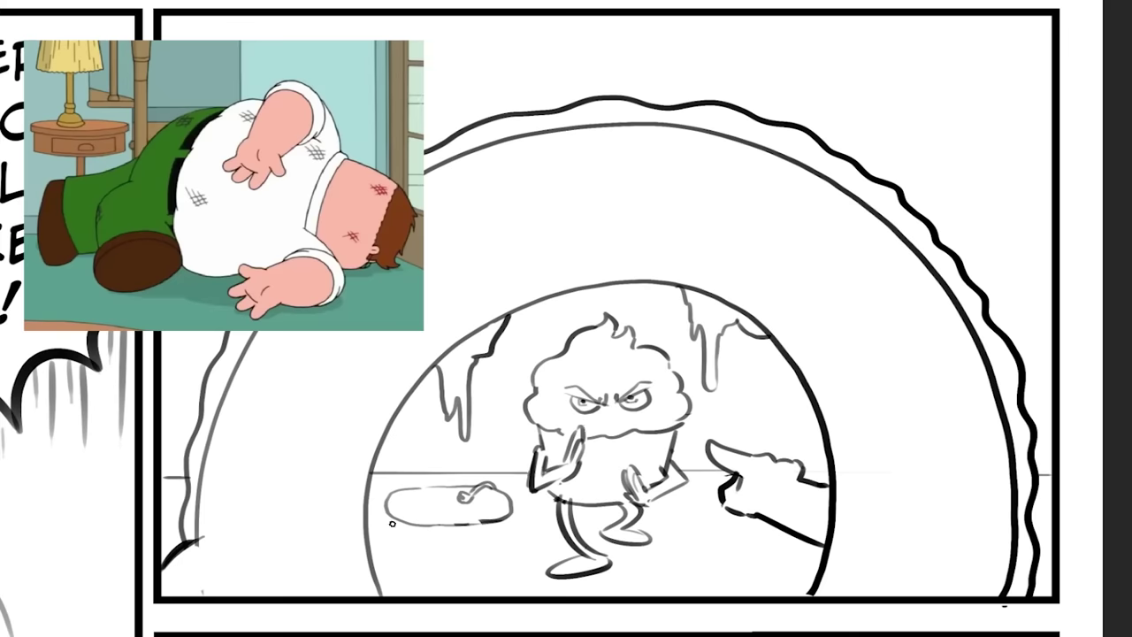
mouse_move(395, 519)
mouse_down()
mouse_move(379, 532)
mouse_move(388, 537)
mouse_move(366, 516)
mouse_up()
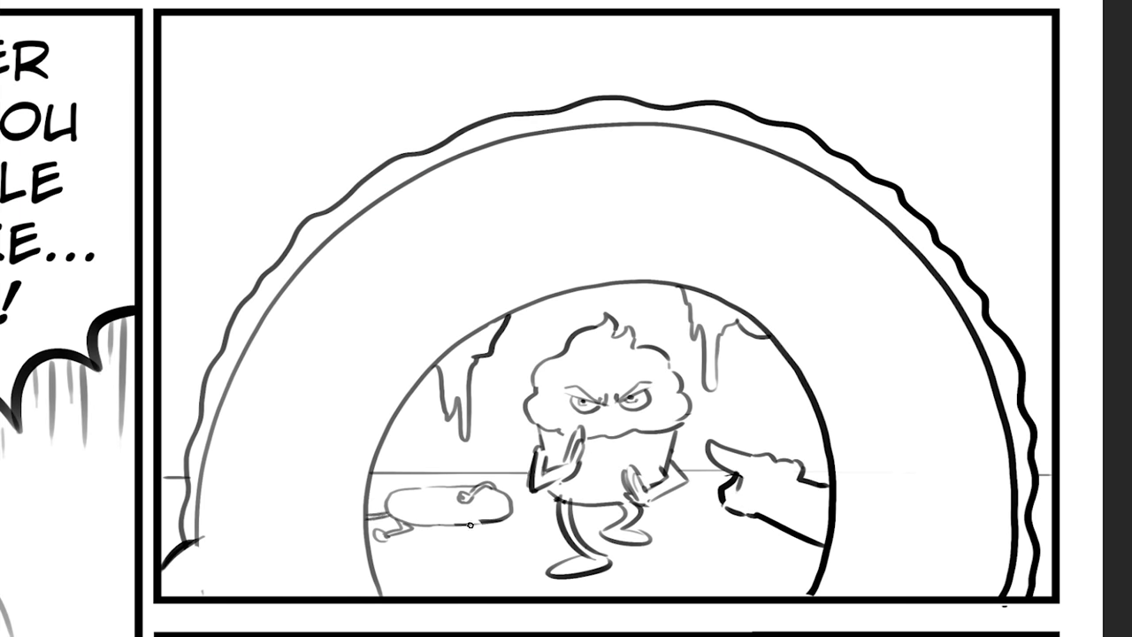
drag(469, 525, 447, 543)
mouse_move(389, 500)
mouse_down()
mouse_move(420, 520)
mouse_move(510, 509)
mouse_up()
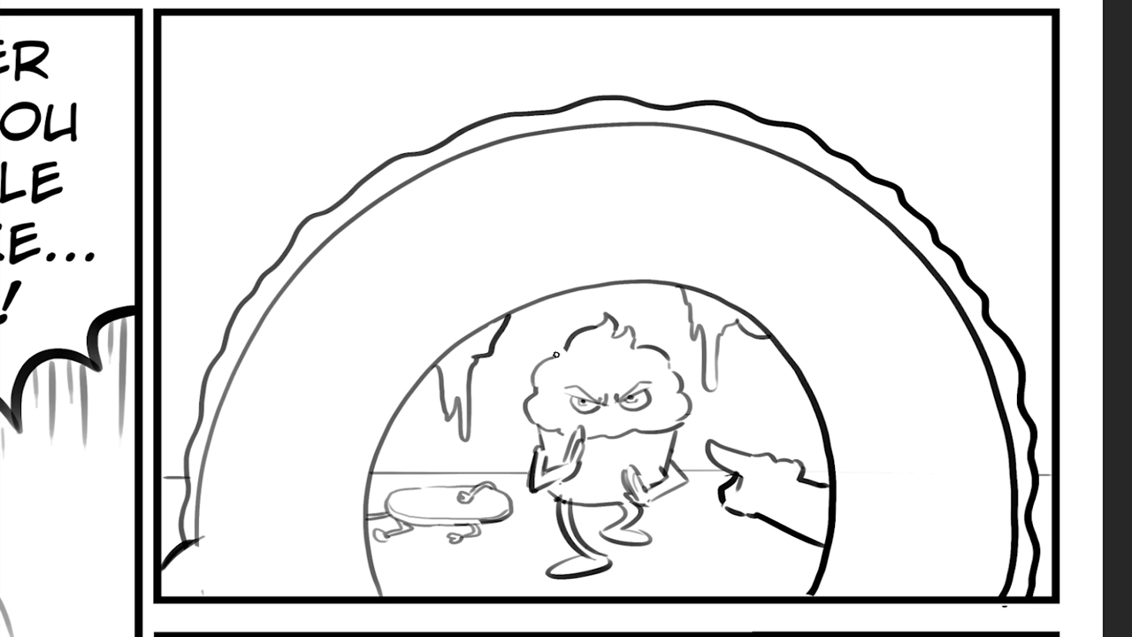
drag(555, 349, 571, 365)
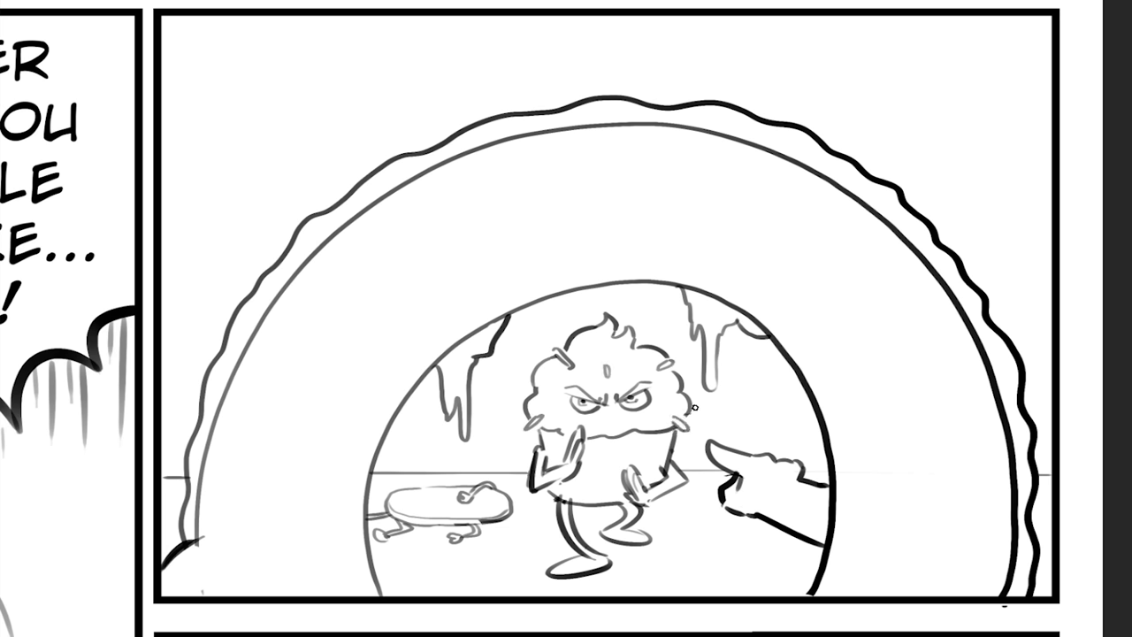
- Paint a line on the cupcake's hand and two vertical pleat lines down its wrapper
mouse_move(556, 435)
mouse_down()
mouse_move(559, 476)
mouse_move(589, 505)
mouse_up()
drag(612, 442, 610, 493)
drag(658, 433, 656, 462)
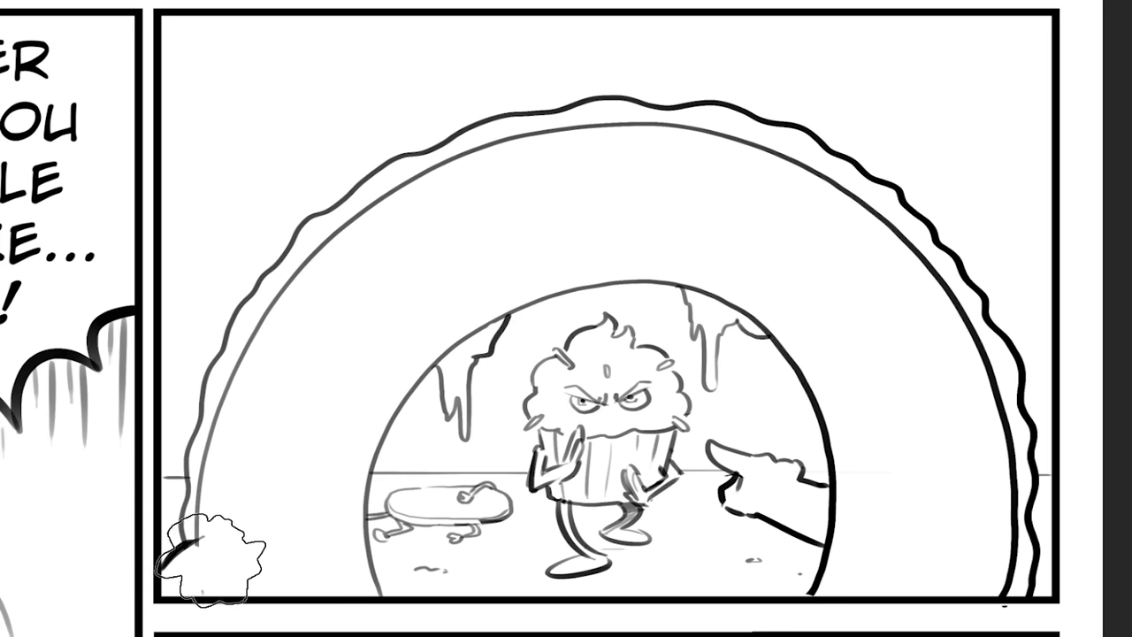
- Shade the lower-left corner grey, then paint grey along the whole arch band with a larger brush
mouse_move(185, 585)
mouse_down()
mouse_move(220, 562)
mouse_move(244, 579)
mouse_up()
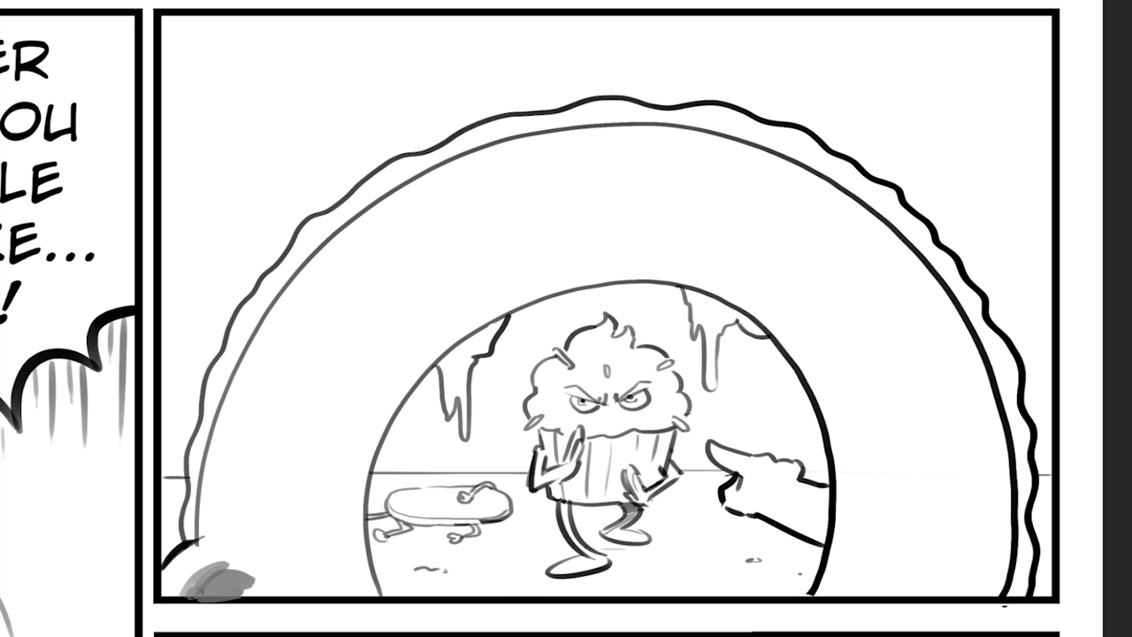
drag(215, 561, 265, 575)
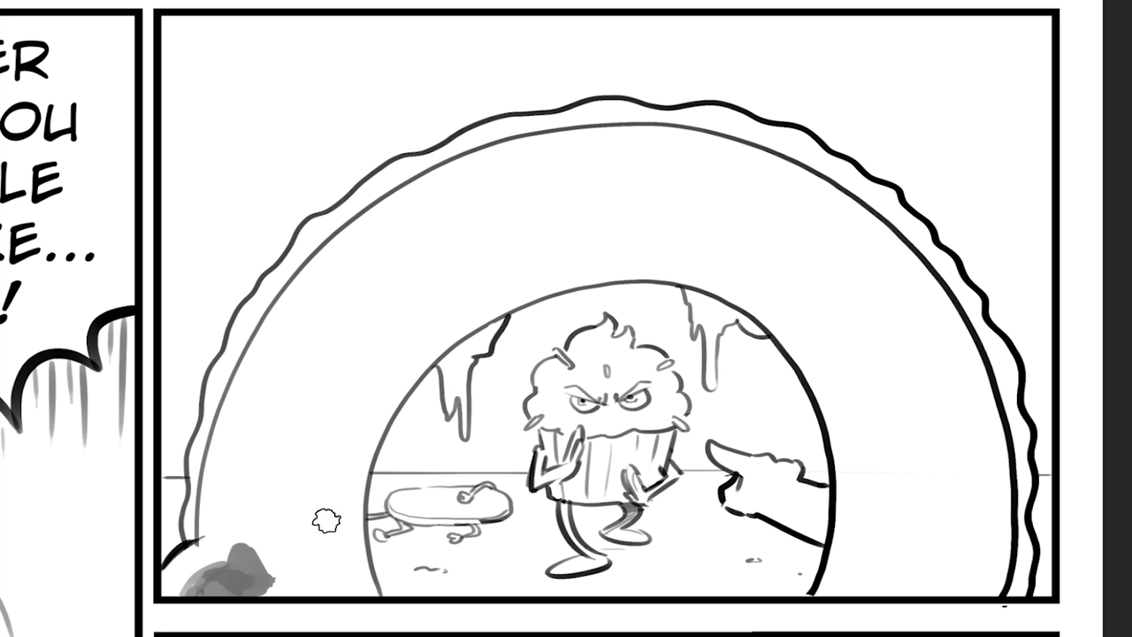
key(bracketright)
key(bracketright)
key(bracketright)
key(bracketright)
mouse_move(252, 539)
mouse_down()
mouse_move(485, 205)
mouse_move(626, 172)
mouse_move(809, 212)
mouse_move(889, 283)
mouse_move(944, 399)
mouse_move(955, 525)
mouse_move(943, 580)
mouse_up()
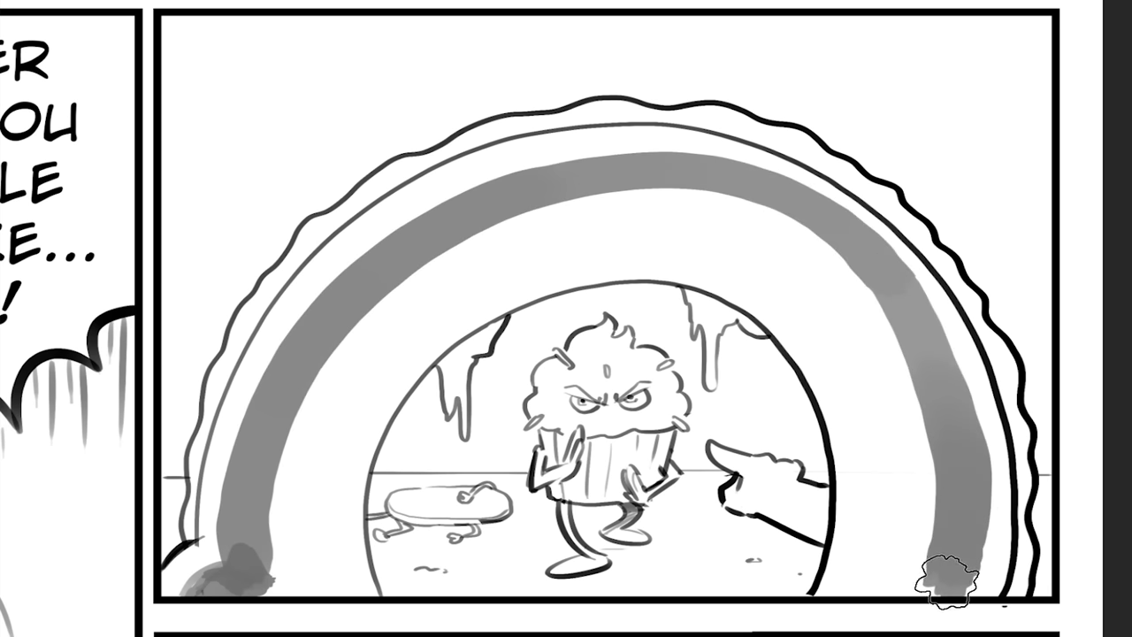
mouse_move(320, 574)
mouse_down()
mouse_move(291, 576)
mouse_move(328, 587)
mouse_move(277, 480)
mouse_move(314, 431)
mouse_move(323, 543)
mouse_move(285, 500)
mouse_move(327, 473)
mouse_move(475, 279)
mouse_move(429, 309)
mouse_move(606, 245)
mouse_move(463, 260)
mouse_move(733, 234)
mouse_move(687, 248)
mouse_move(690, 214)
mouse_move(783, 270)
mouse_move(789, 314)
mouse_move(854, 404)
mouse_move(852, 611)
mouse_move(920, 516)
mouse_move(872, 353)
mouse_move(804, 240)
mouse_move(684, 232)
mouse_move(253, 576)
mouse_move(316, 487)
mouse_move(328, 551)
mouse_move(330, 431)
mouse_move(328, 561)
mouse_move(379, 384)
mouse_move(627, 253)
mouse_move(820, 352)
mouse_move(867, 457)
mouse_move(854, 568)
mouse_up()
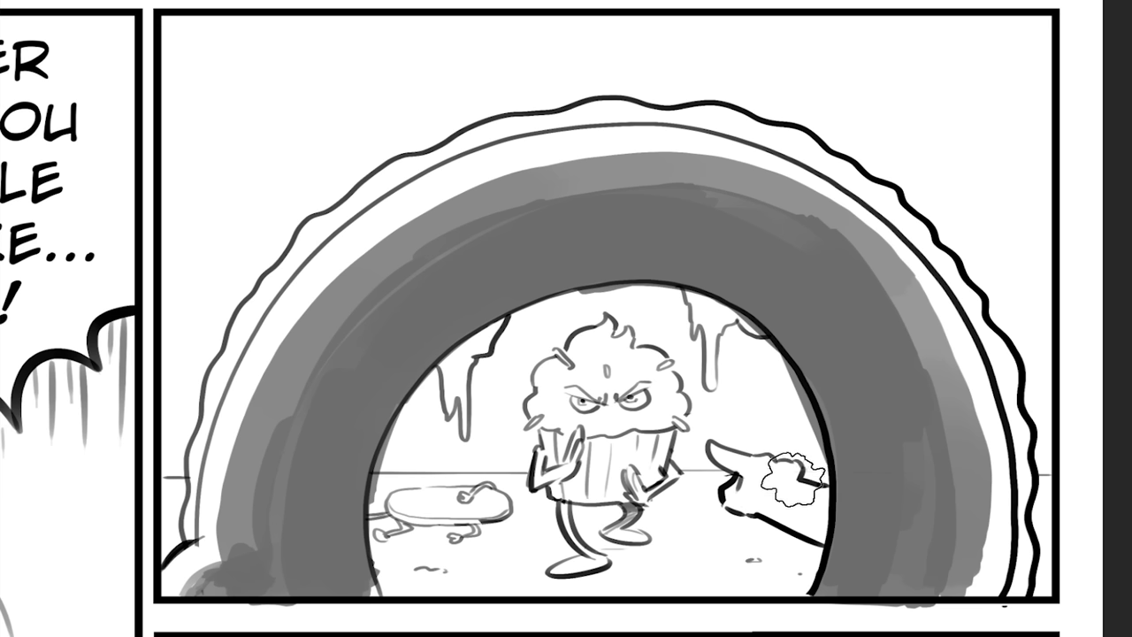
- Shade the pointing hand's fingers and the left and right icicles dark grey
mouse_move(770, 482)
mouse_down()
mouse_move(730, 478)
mouse_move(818, 530)
mouse_move(826, 513)
mouse_up()
mouse_move(690, 296)
mouse_down()
mouse_move(703, 305)
mouse_move(710, 359)
mouse_move(734, 314)
mouse_move(752, 334)
mouse_up()
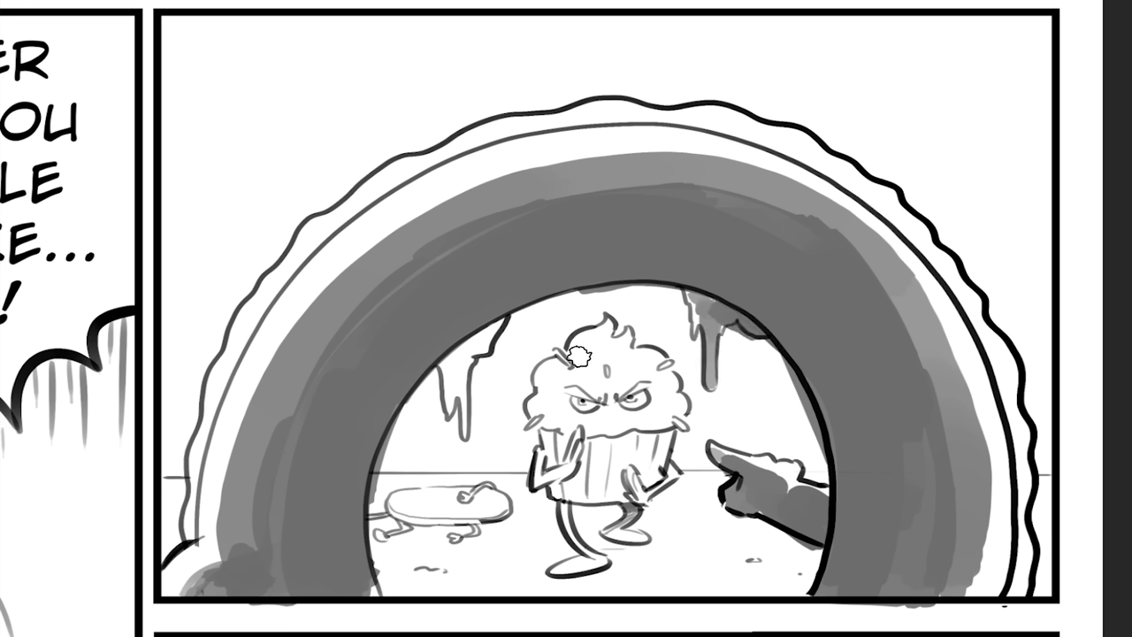
mouse_move(451, 360)
mouse_down()
mouse_move(464, 424)
mouse_move(473, 354)
mouse_move(485, 350)
mouse_up()
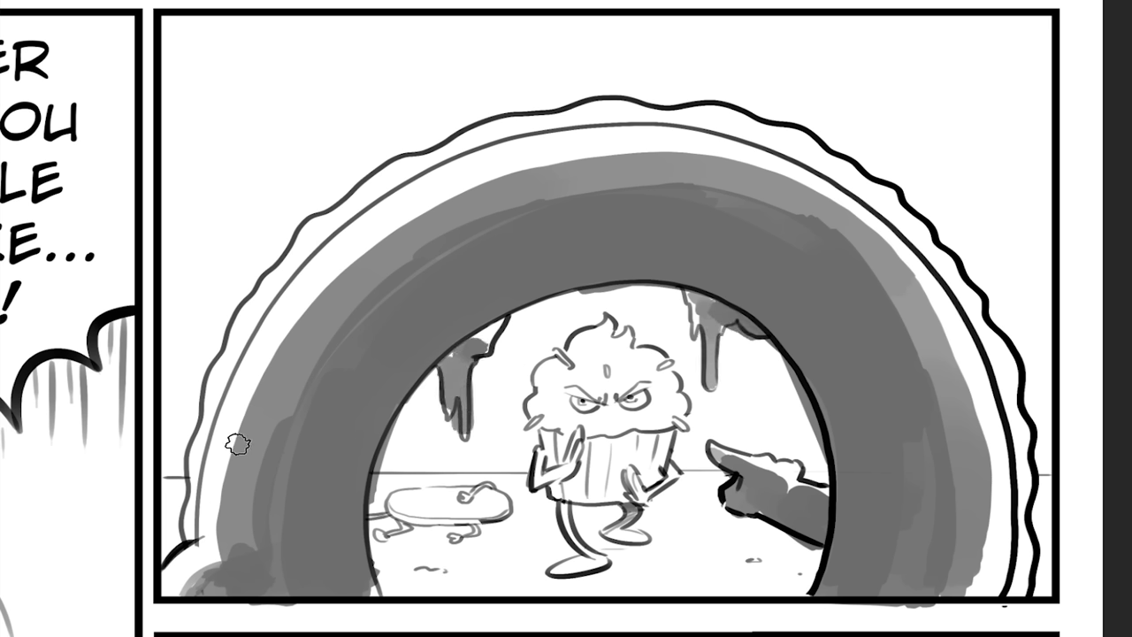
- Add light grey along the arch's outer rim, then darken the arm's top edge and lower-left band
mouse_move(192, 528)
mouse_down()
mouse_move(233, 371)
mouse_move(354, 212)
mouse_move(477, 155)
mouse_up()
mouse_move(839, 191)
mouse_down()
mouse_move(928, 264)
mouse_move(977, 341)
mouse_move(1002, 405)
mouse_move(1021, 526)
mouse_move(1015, 594)
mouse_up()
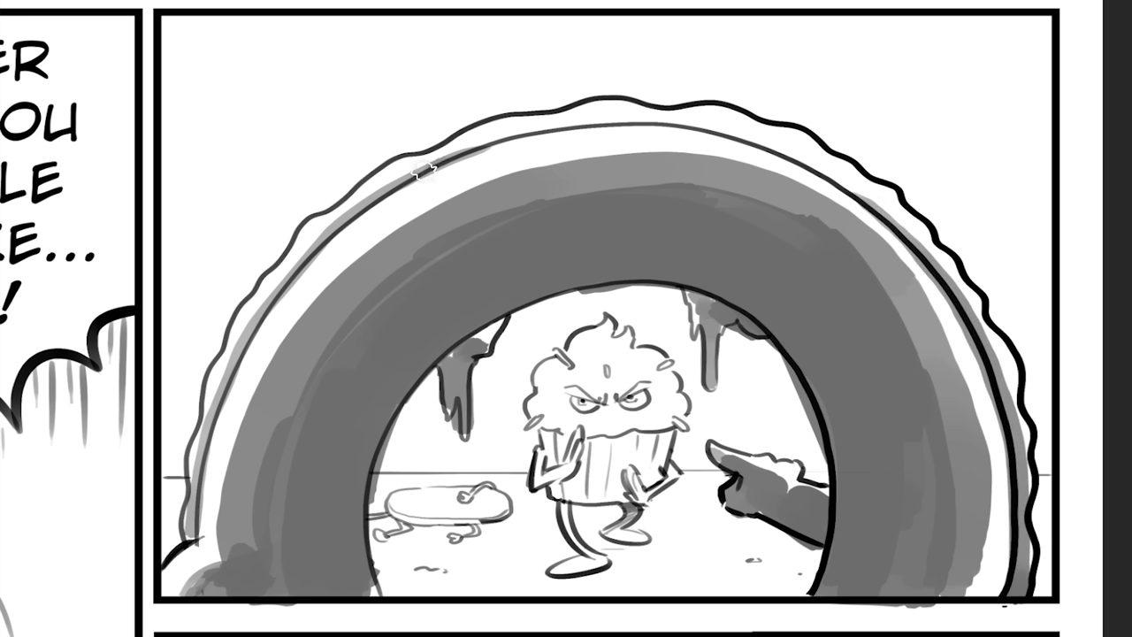
mouse_move(416, 168)
mouse_down()
mouse_move(531, 128)
mouse_move(729, 129)
mouse_move(1015, 338)
mouse_up()
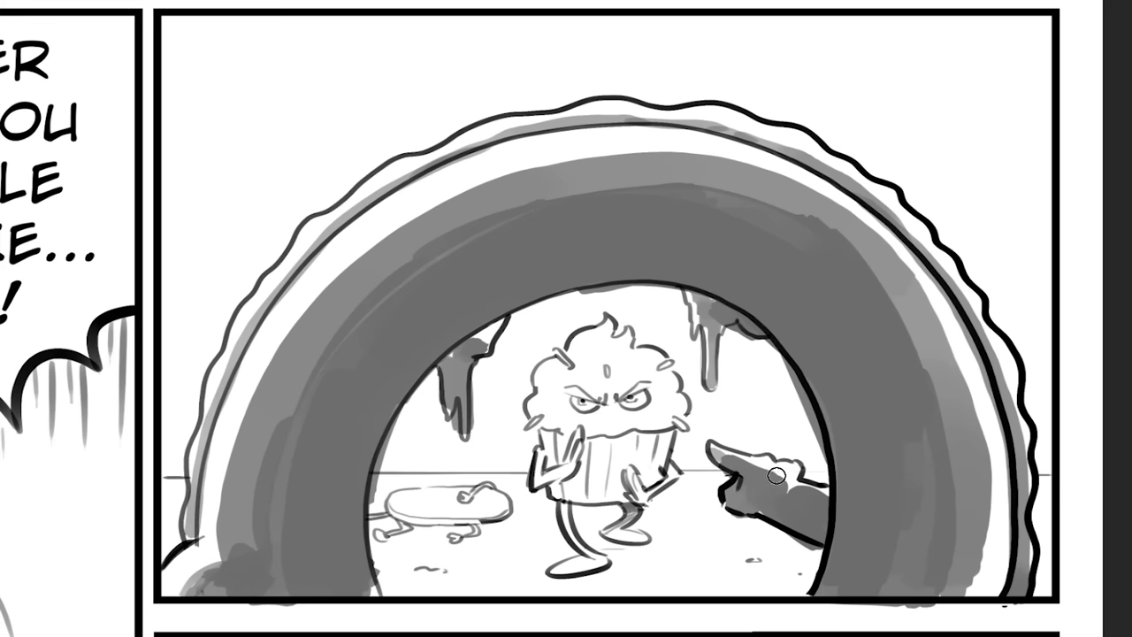
drag(749, 470, 832, 495)
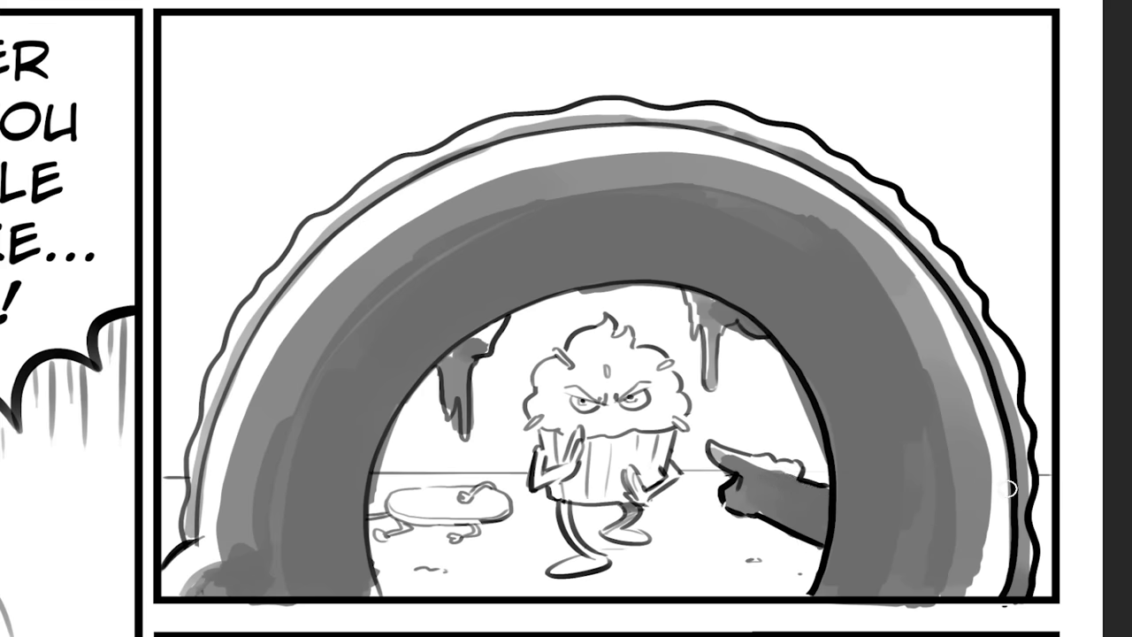
drag(887, 253, 998, 566)
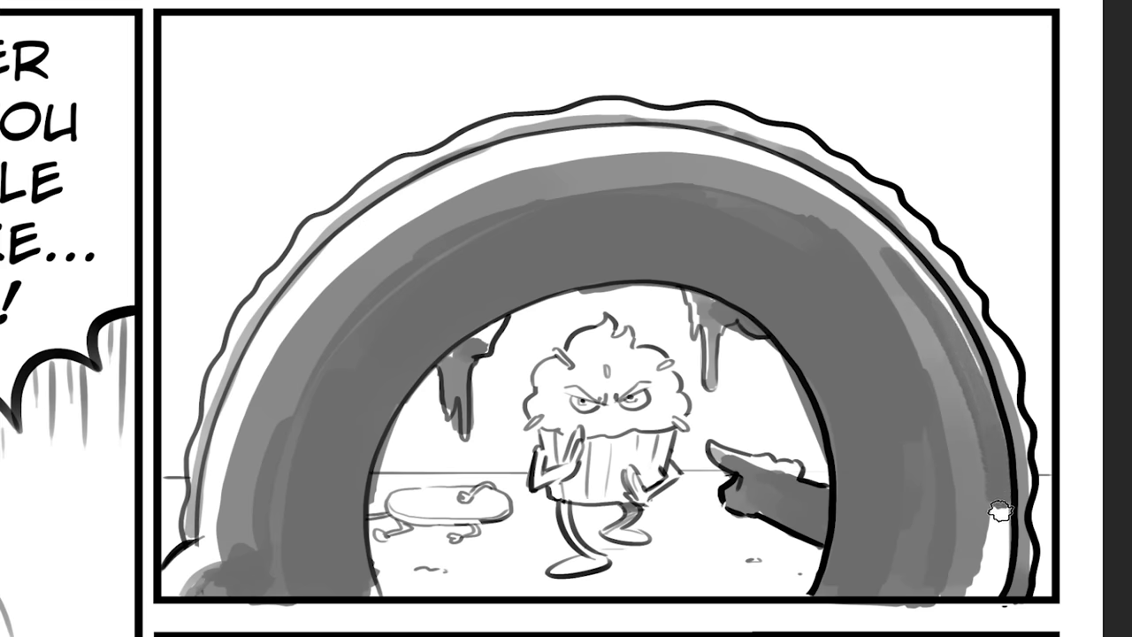
key(ctrl+z)
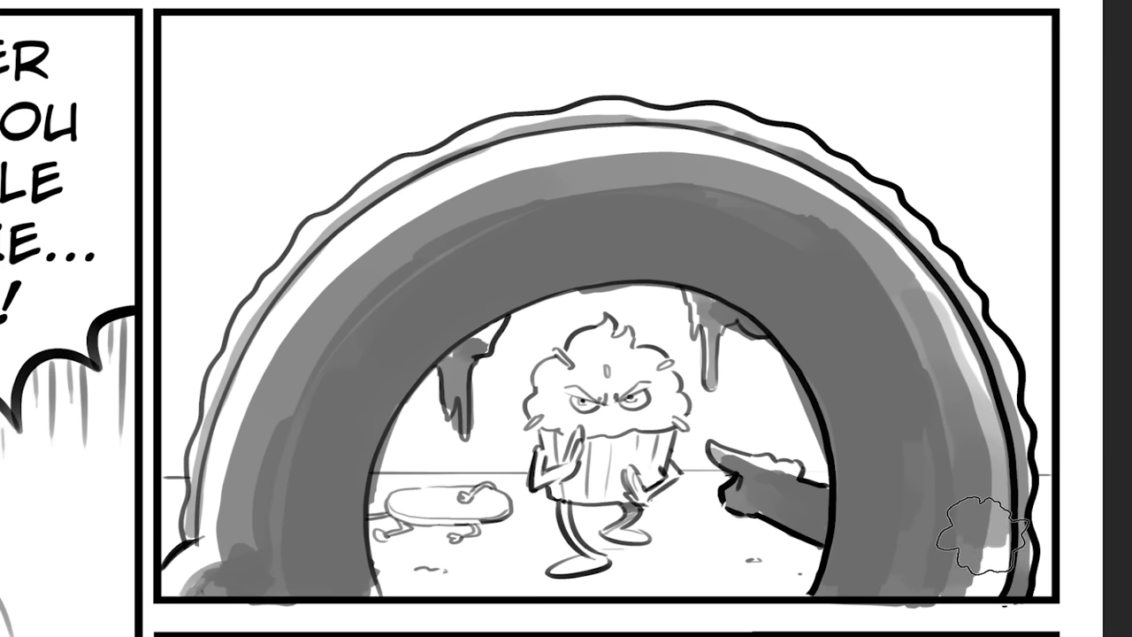
drag(218, 549, 261, 358)
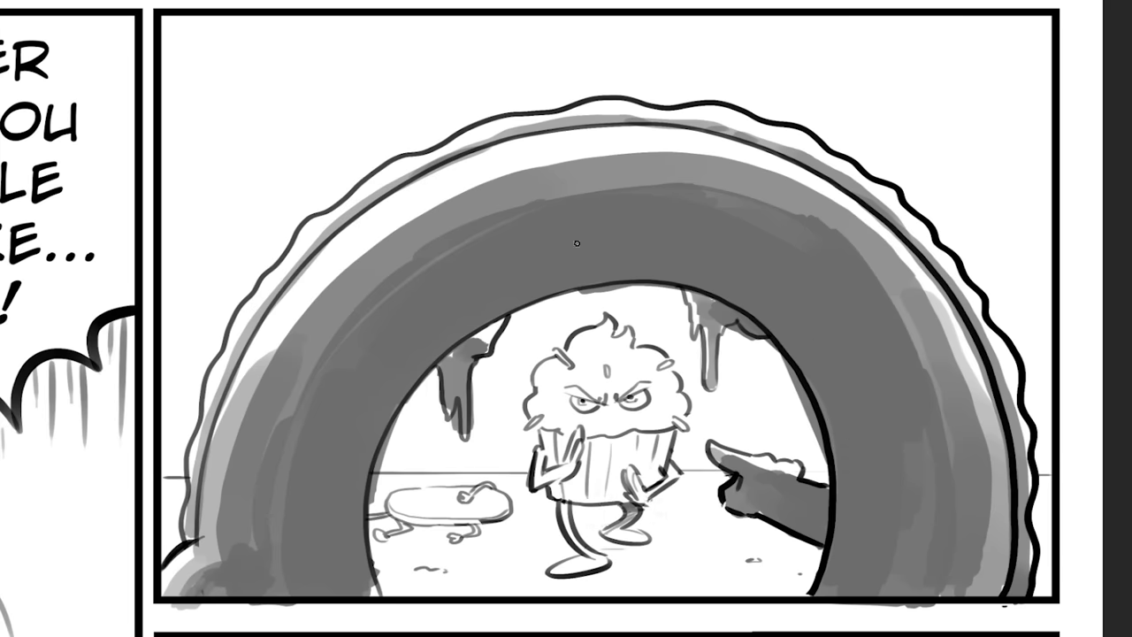
- Create a text box across the top of panel two and clear its placeholder text
scroll(763, 248, up, 1)
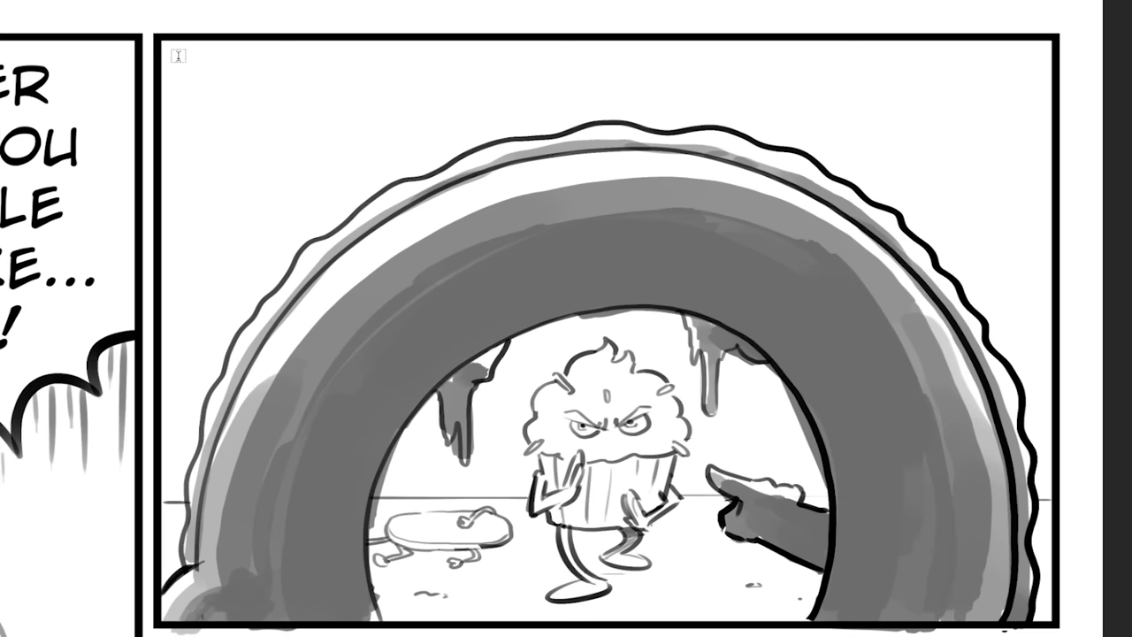
drag(181, 55, 1019, 163)
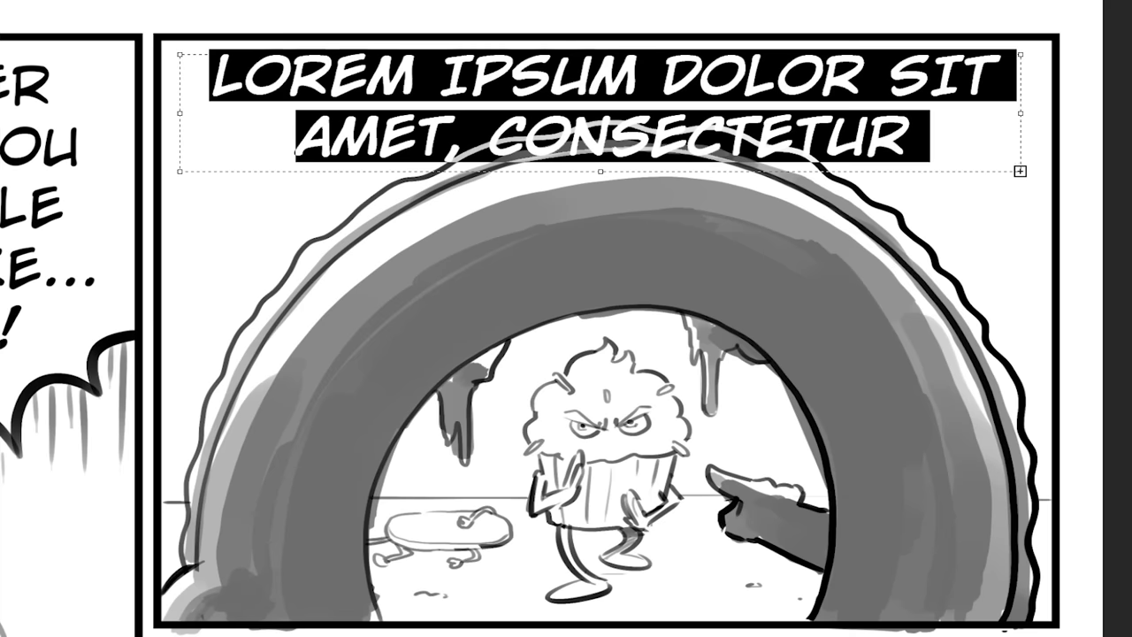
key(ctrl+t)
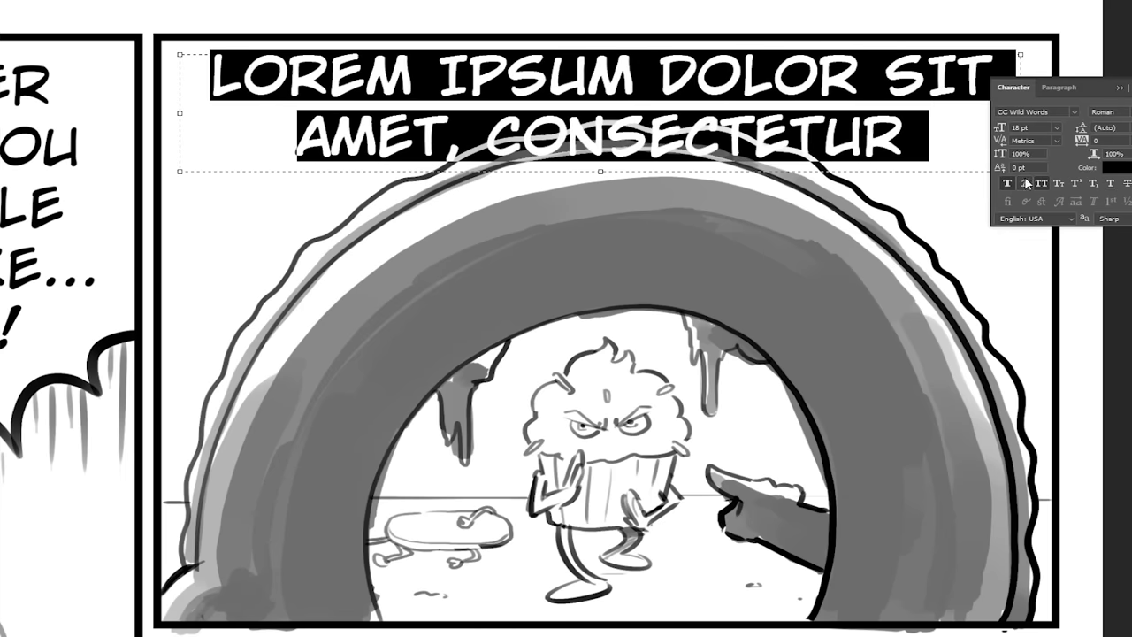
click(947, 130)
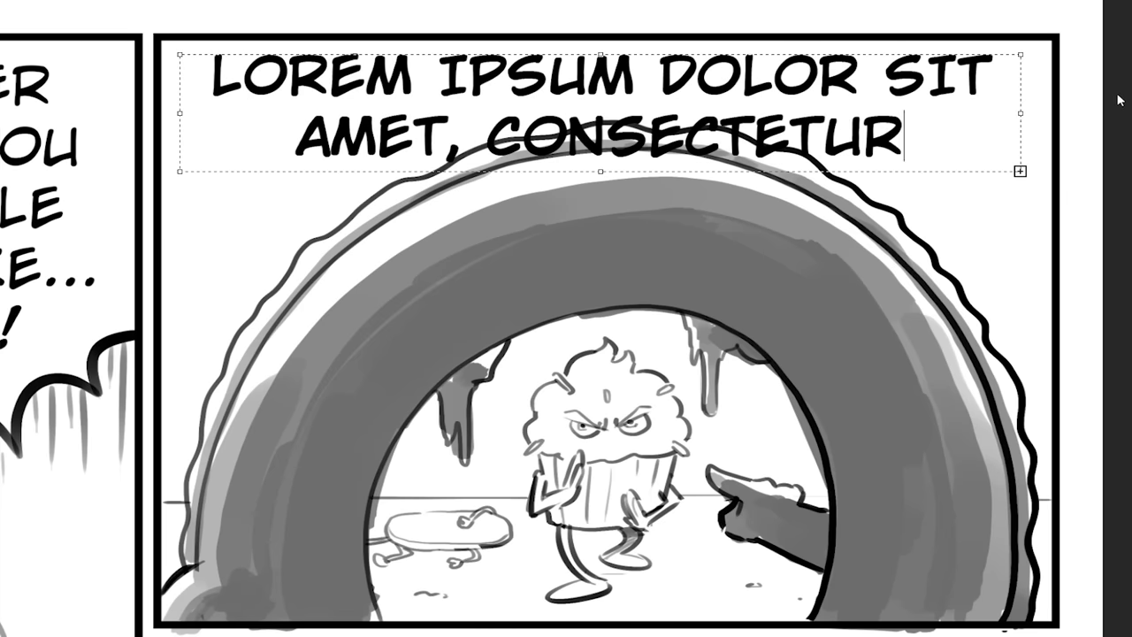
drag(904, 137, 174, 42)
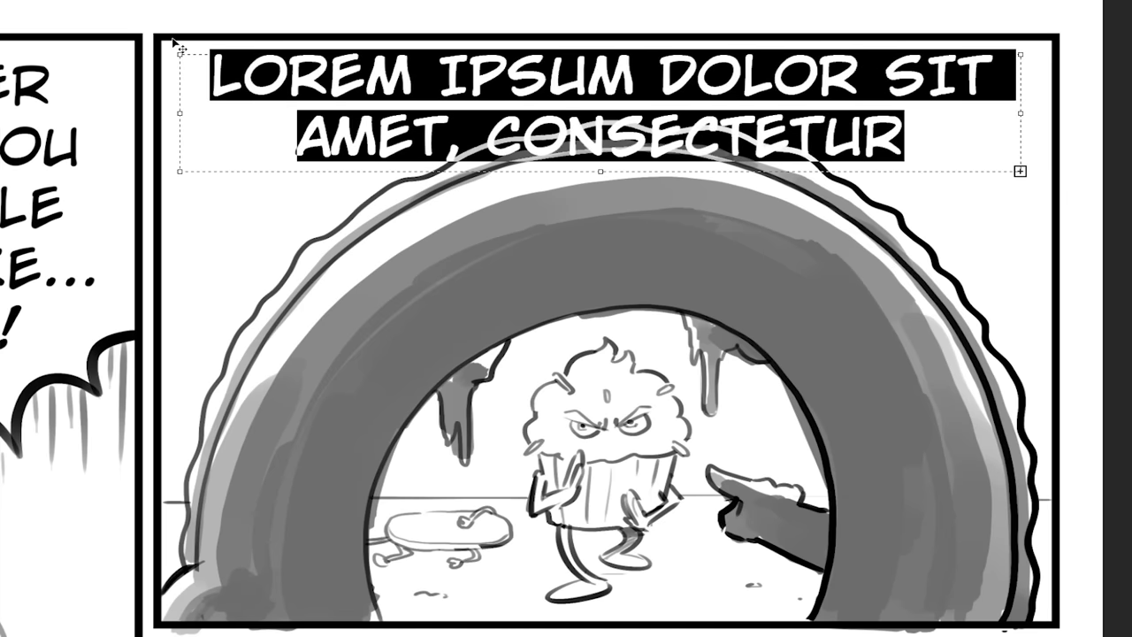
text(ADIPISCING ELIT, SED DO EIUSMOD TEMPOR)
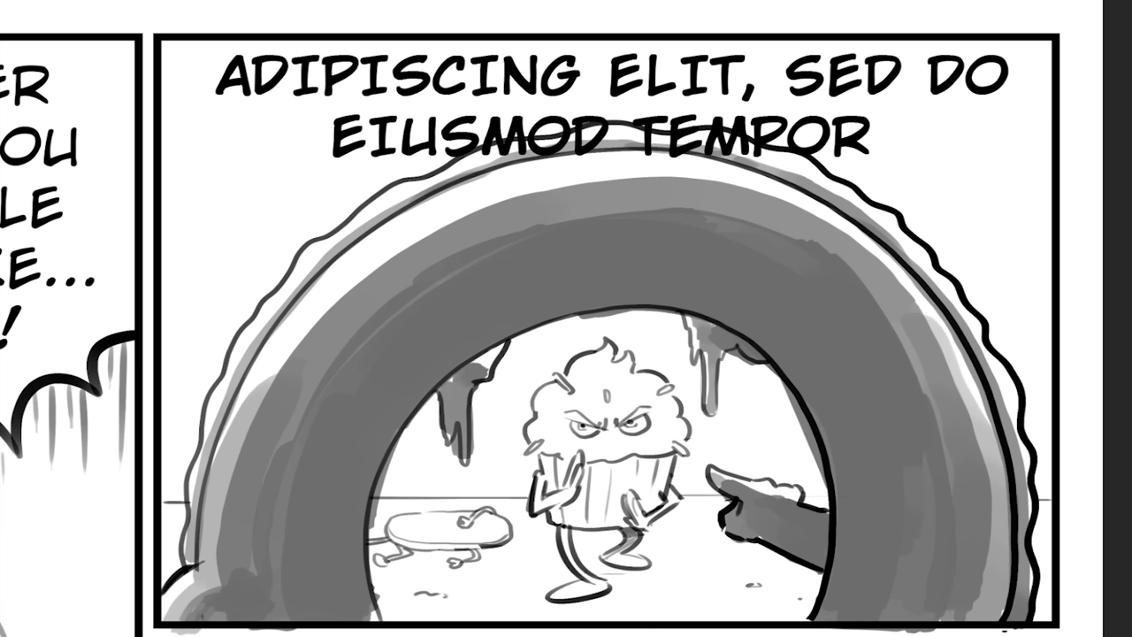
key(ctrl+a)
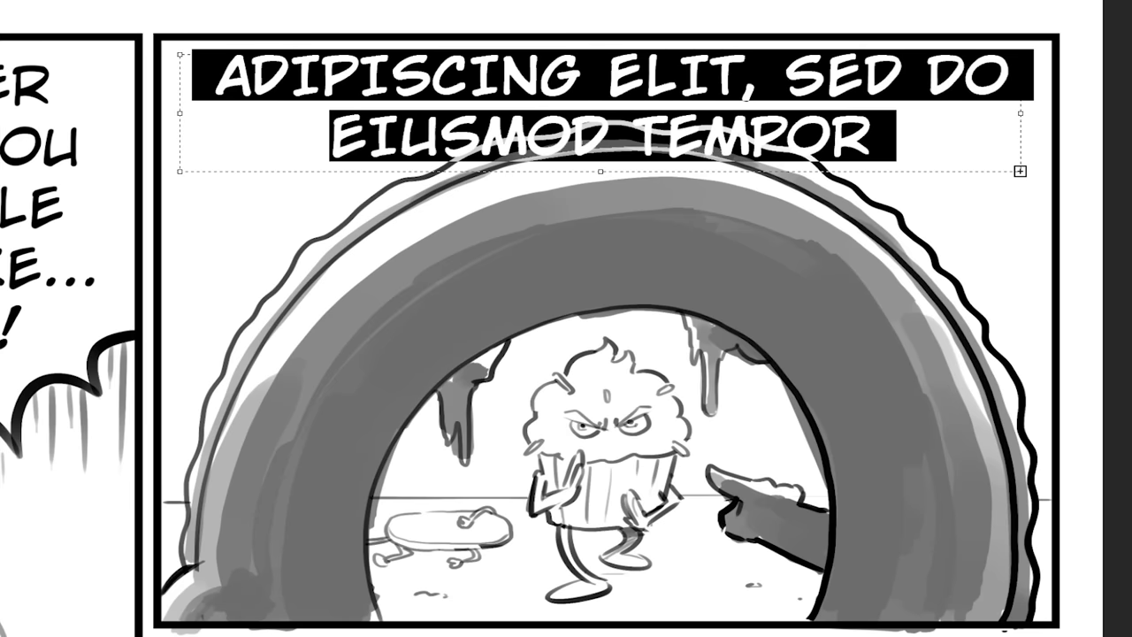
key(BackSpace)
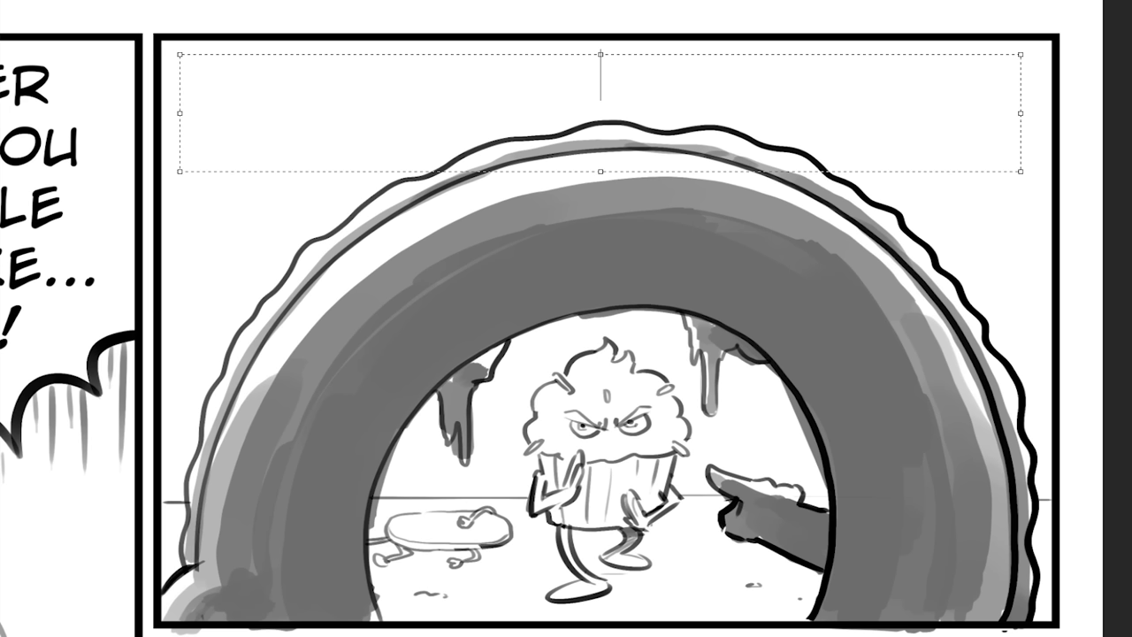
- Letter the caption 'I MAY HAVE A BIG HOLE', then clear it and restart with 'I'
text(MYT)
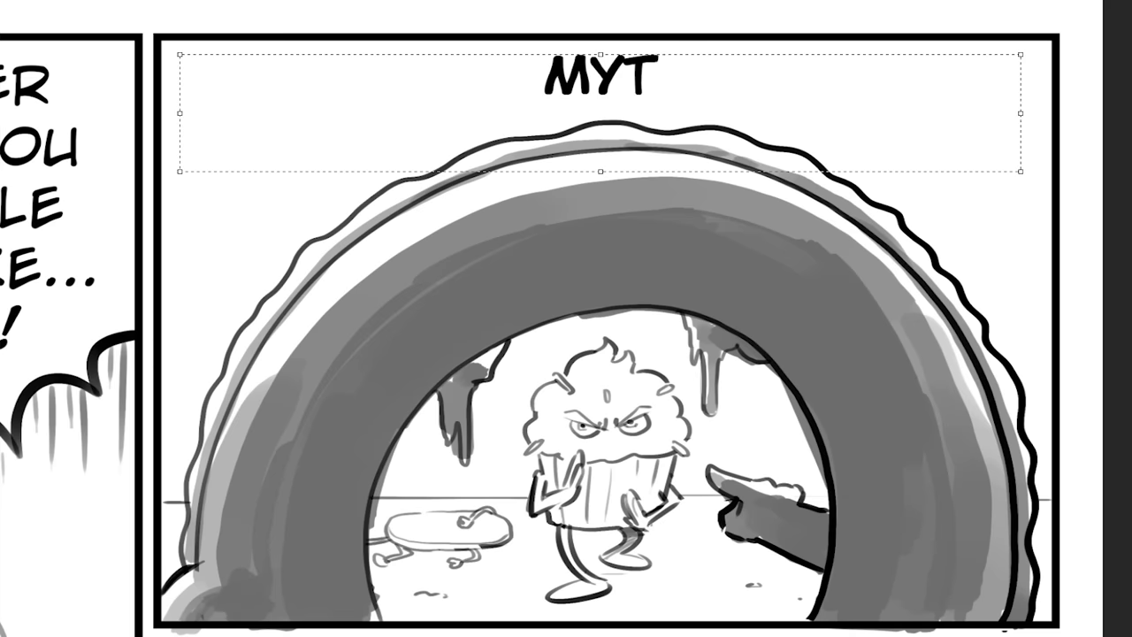
key(BackSpace)
key(BackSpace)
key(BackSpace)
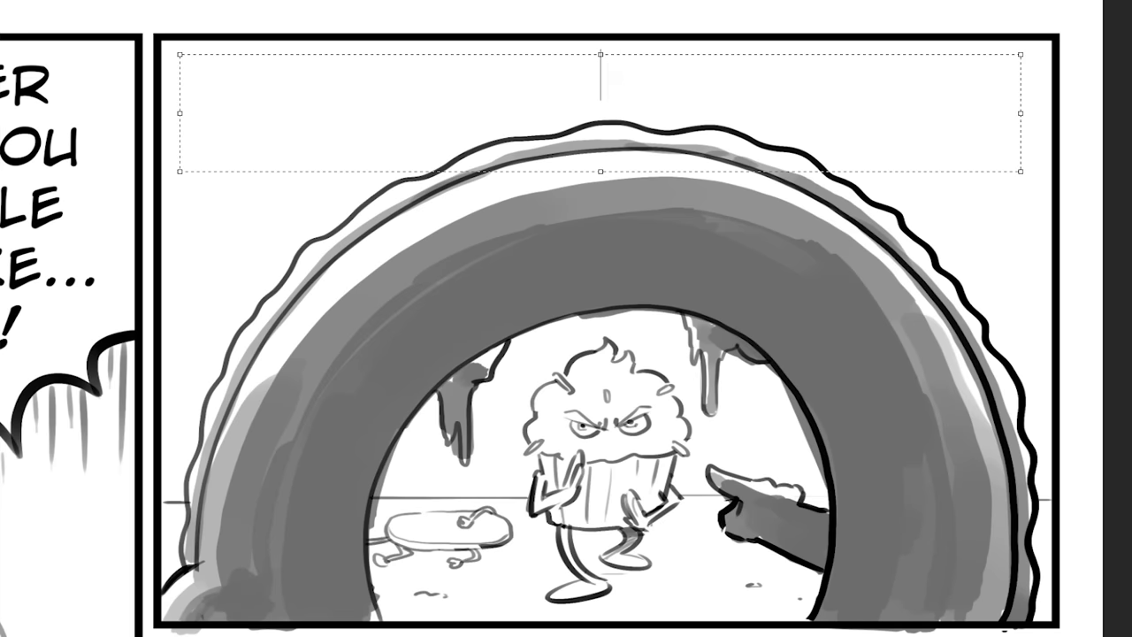
text(I MAY HAVE A )
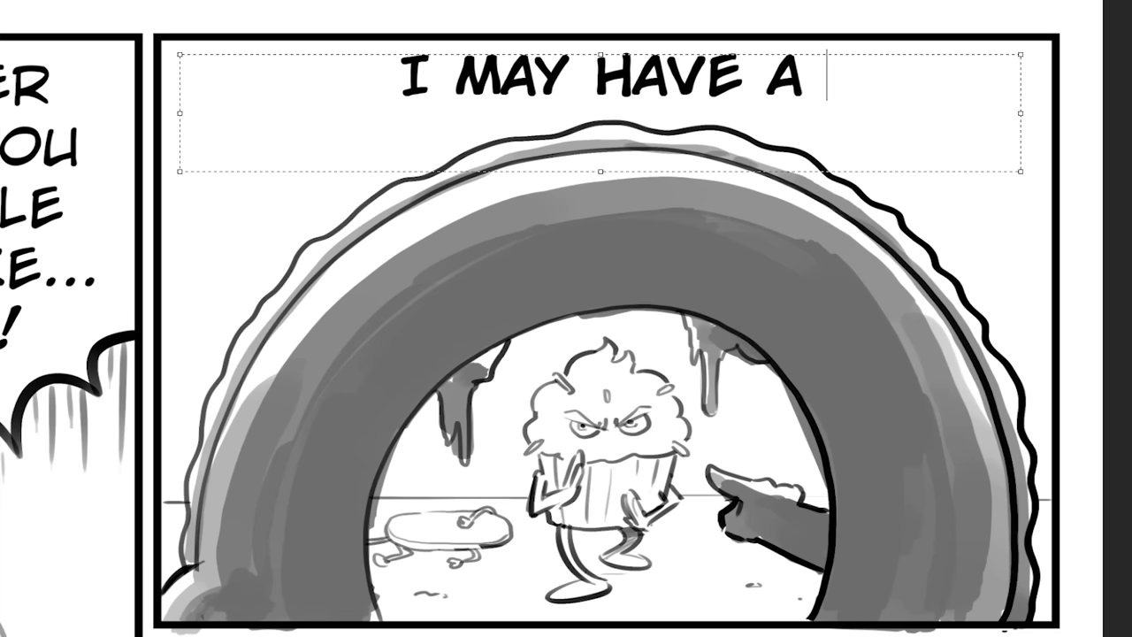
text(BIG)
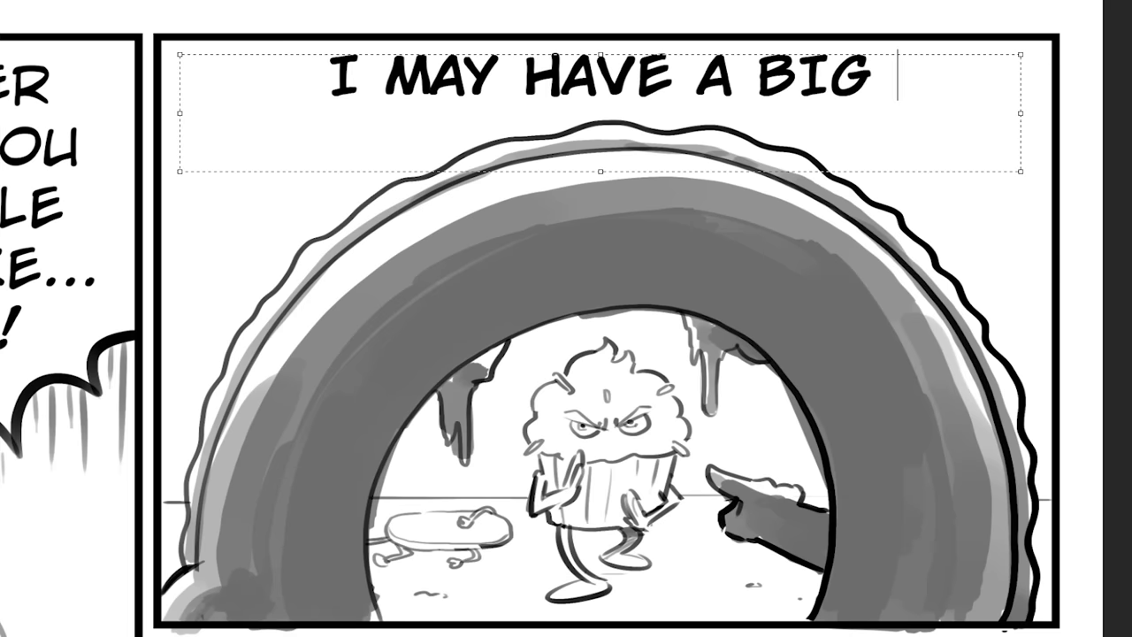
text( HOLE)
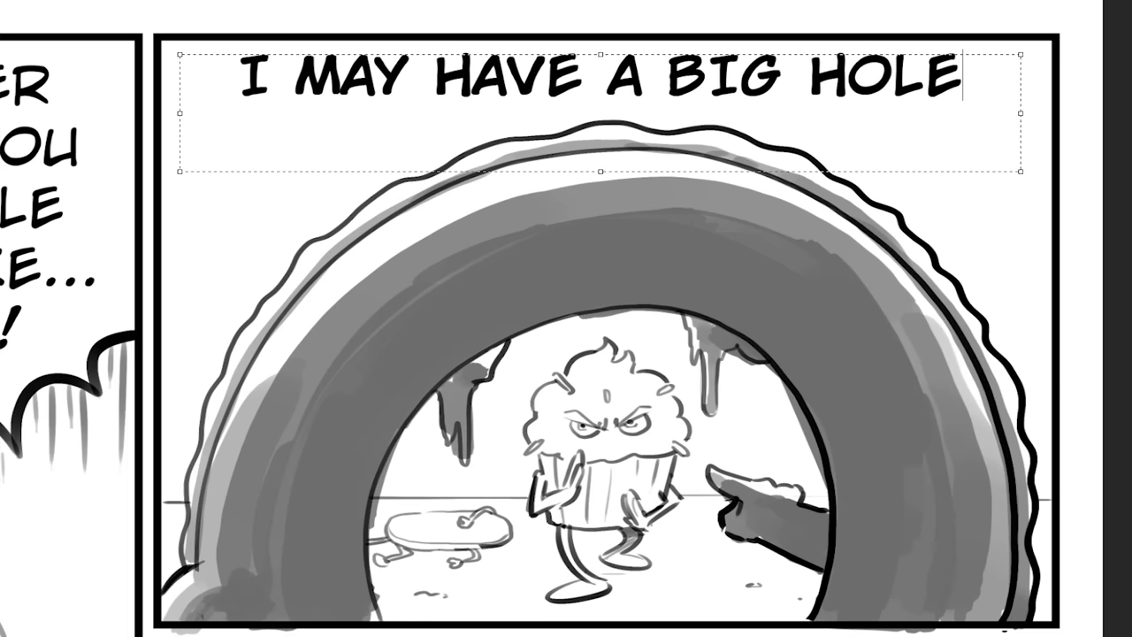
key(ctrl+a)
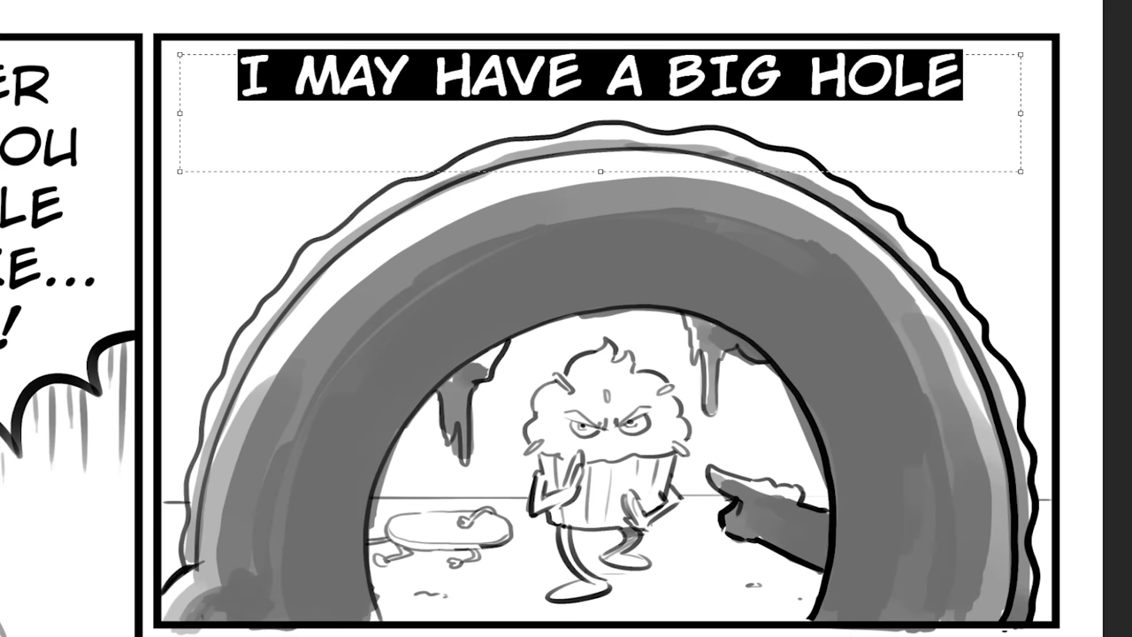
key(BackSpace)
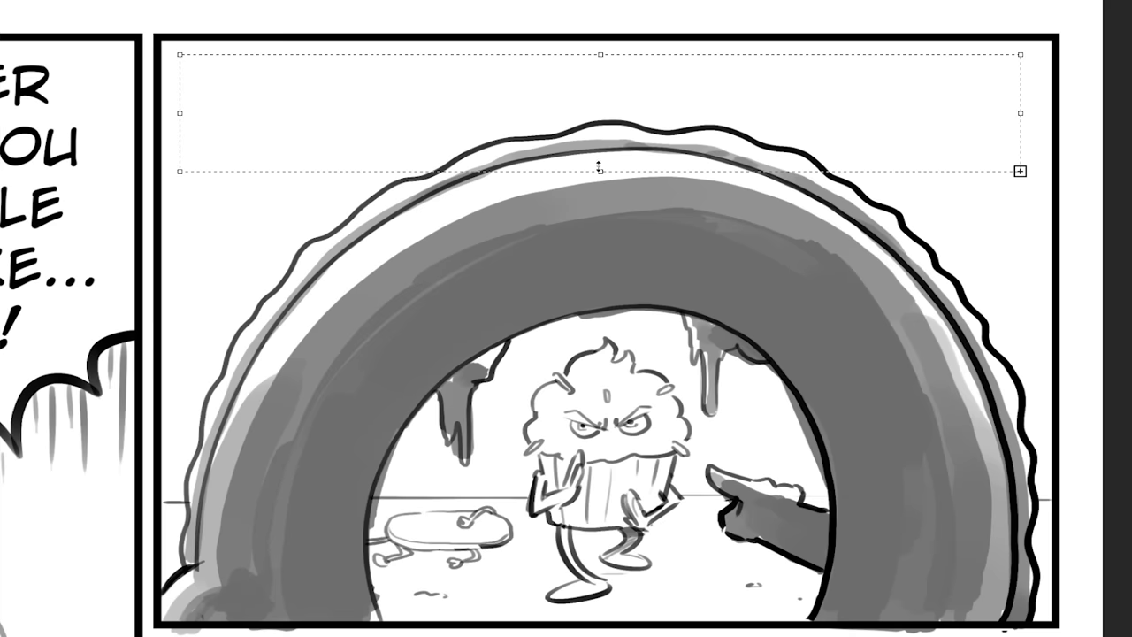
text(I MAY HAVE A BIG HOLE)
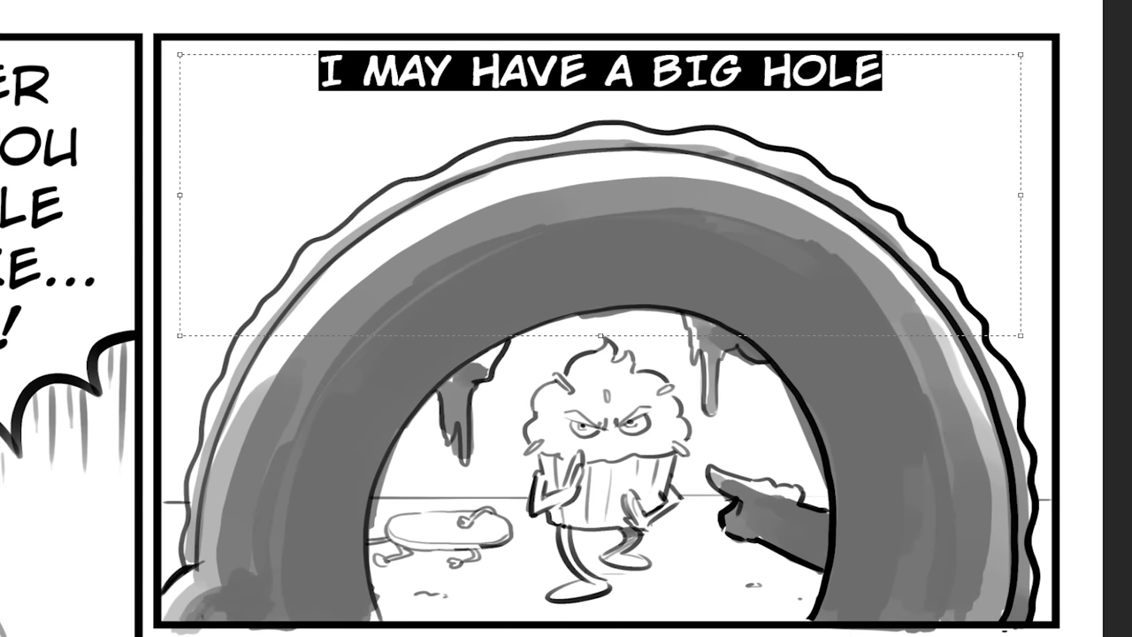
- Extend the dialogue with ', BUT AS LONG AS NO BRIGHT LIGHTS REFLECT OFF OF MYPIE TIN, YOU CAN'T DEFEAT ME!!!'
click(885, 86)
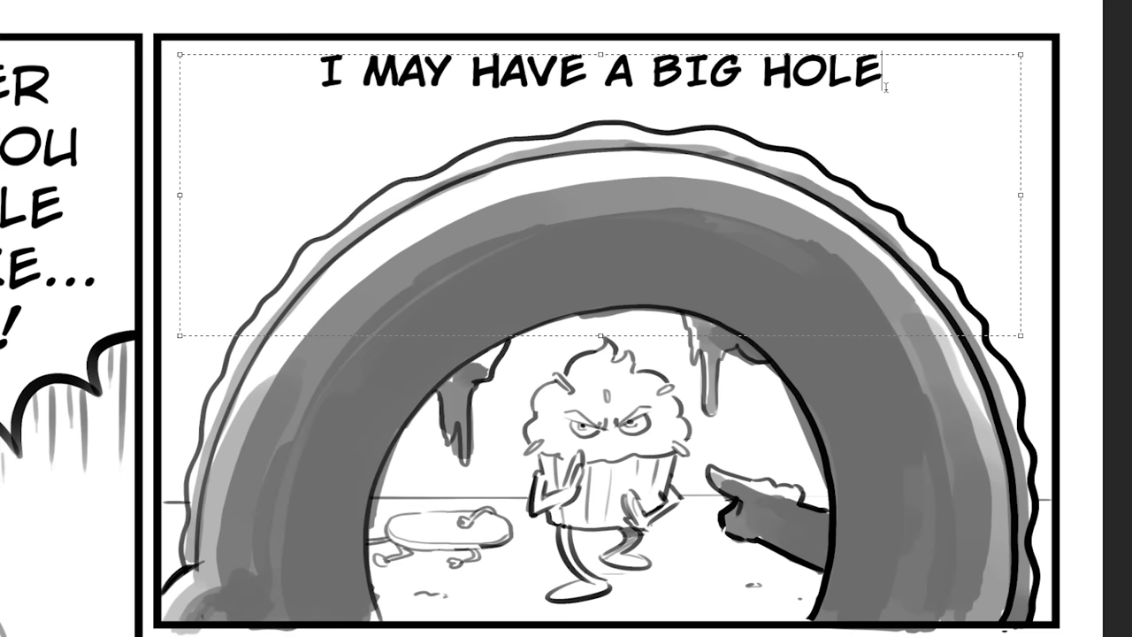
text(, BUT A)
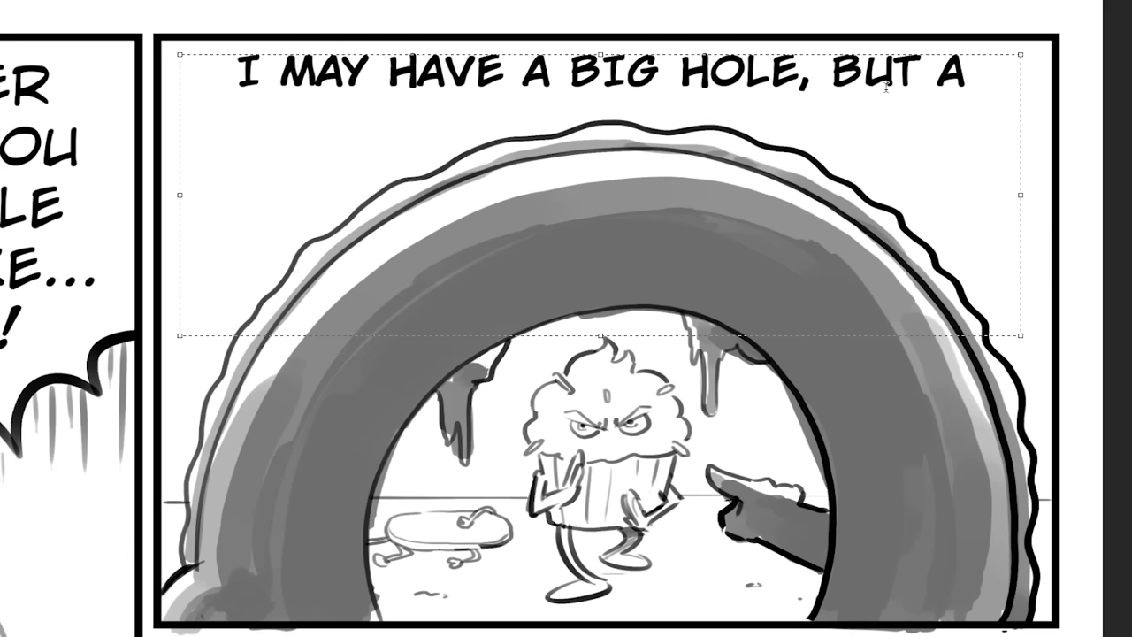
text(S LONG)
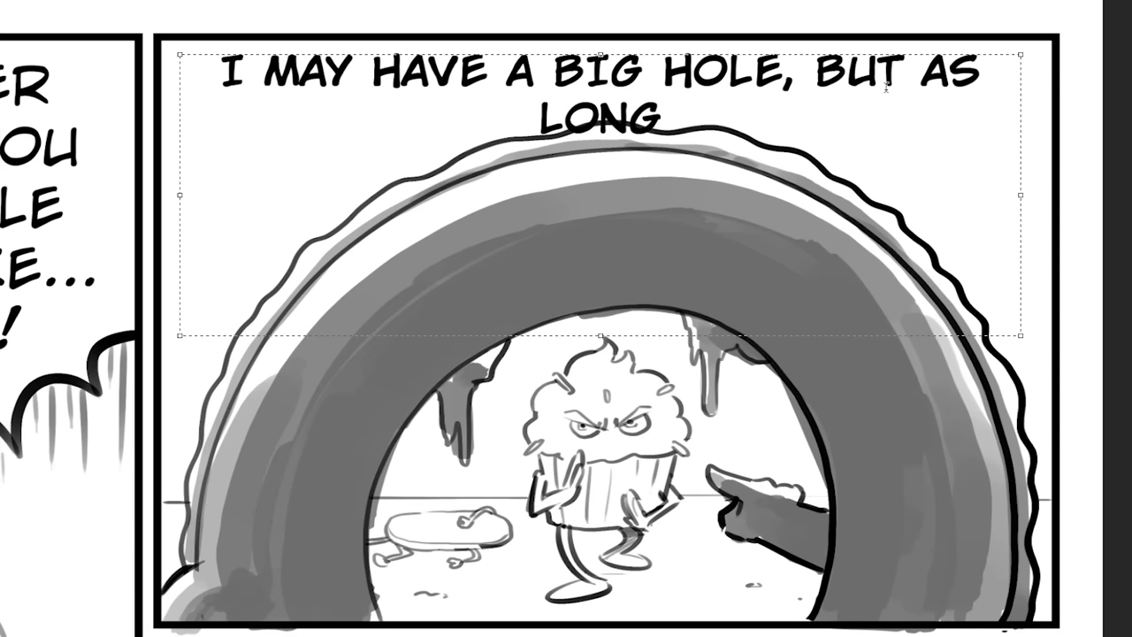
text( AS TH)
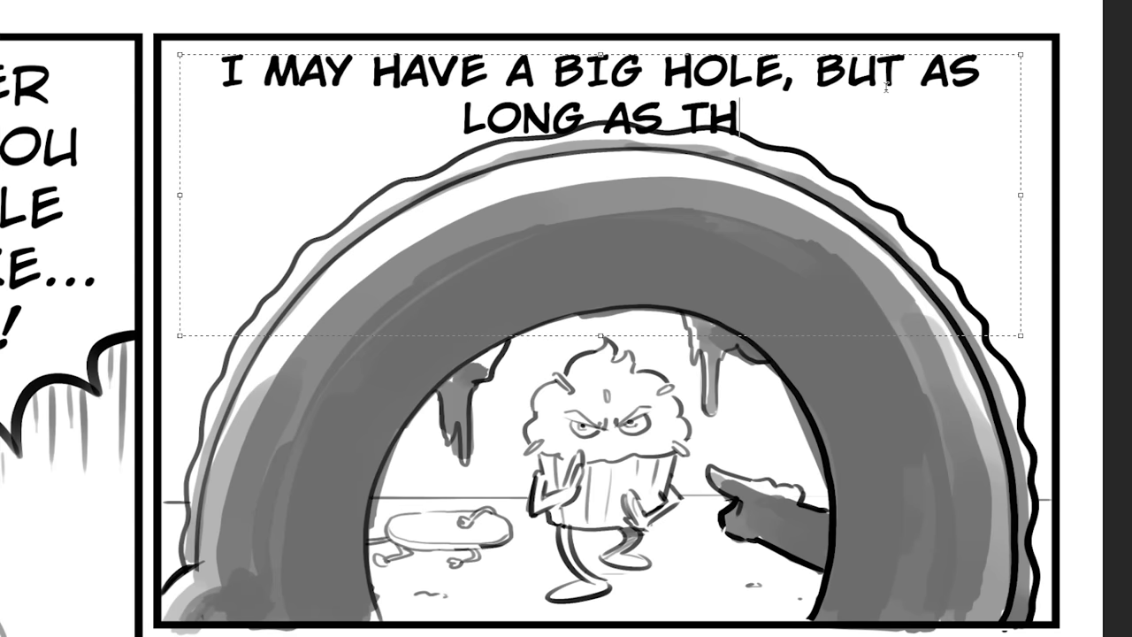
key(BackSpace)
key(BackSpace)
text(NO)
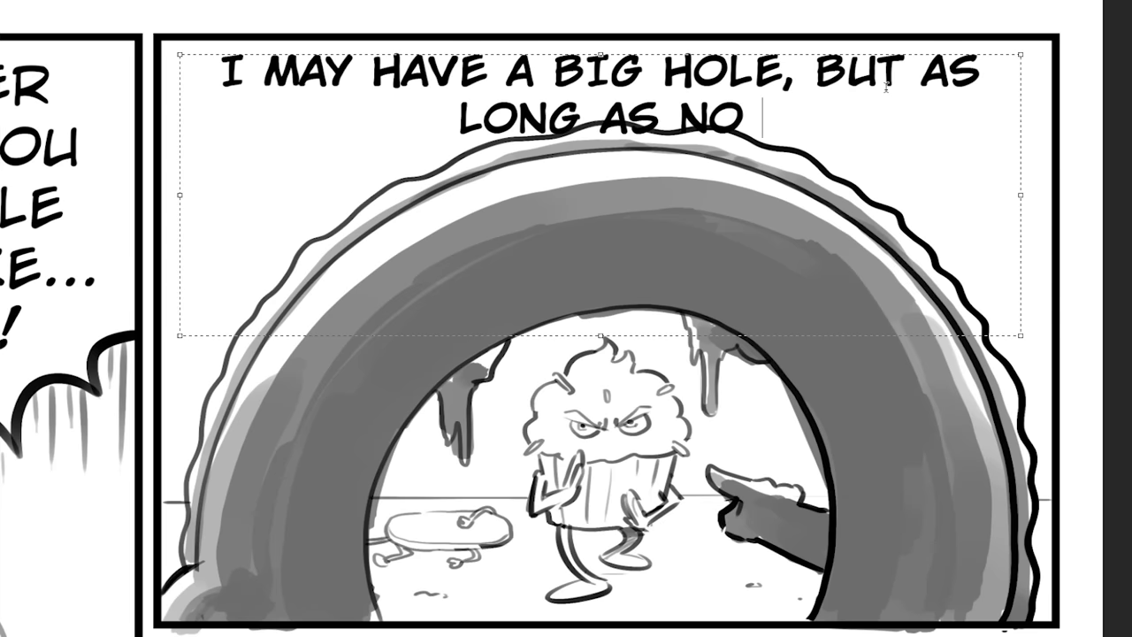
text( BRIGHT LIGHTS )
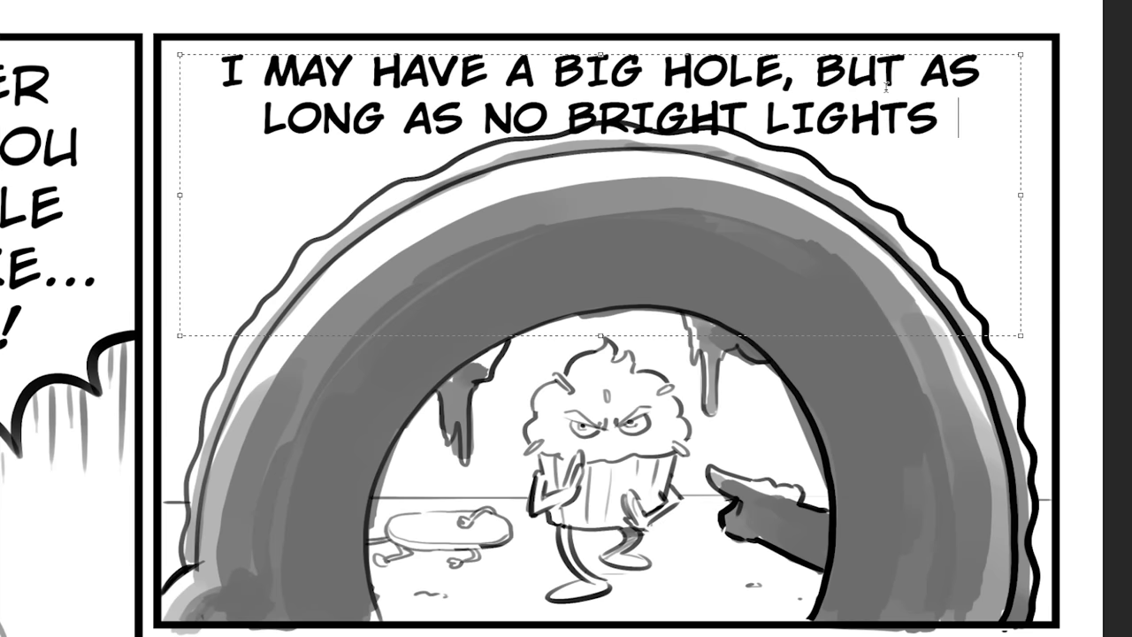
text(REFLECT O)
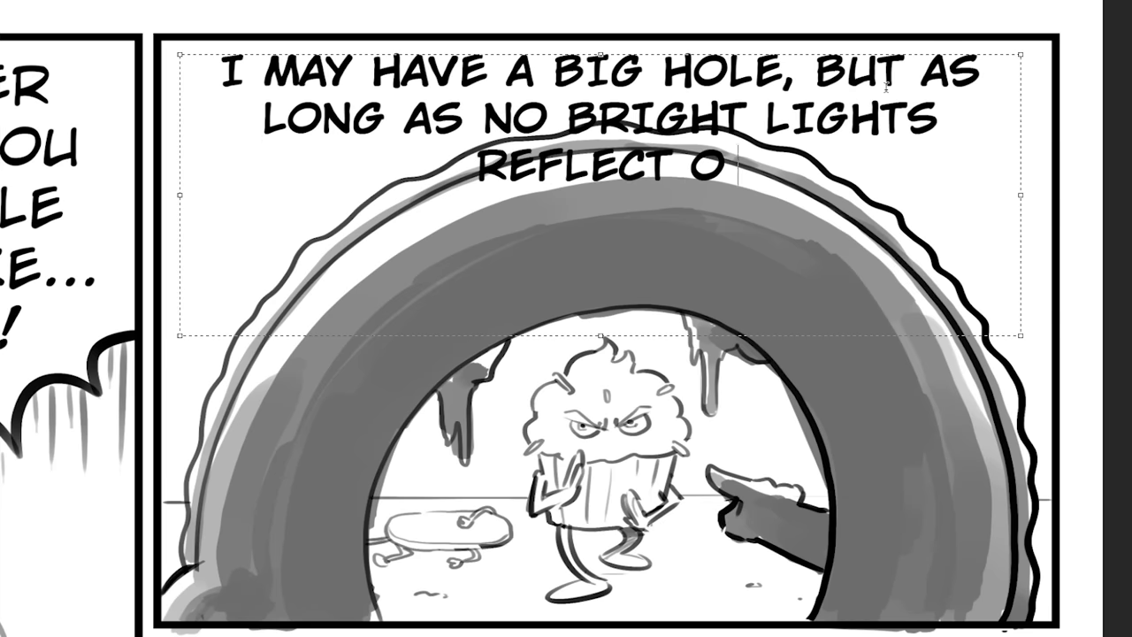
text(FF OF MY)
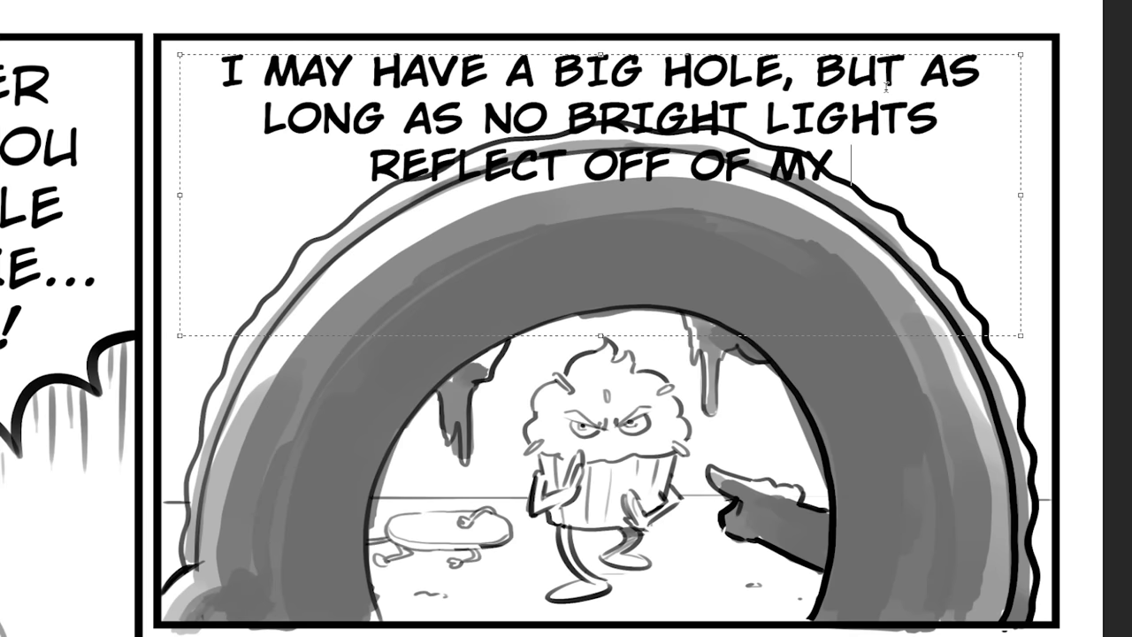
text(PIE TIN, )
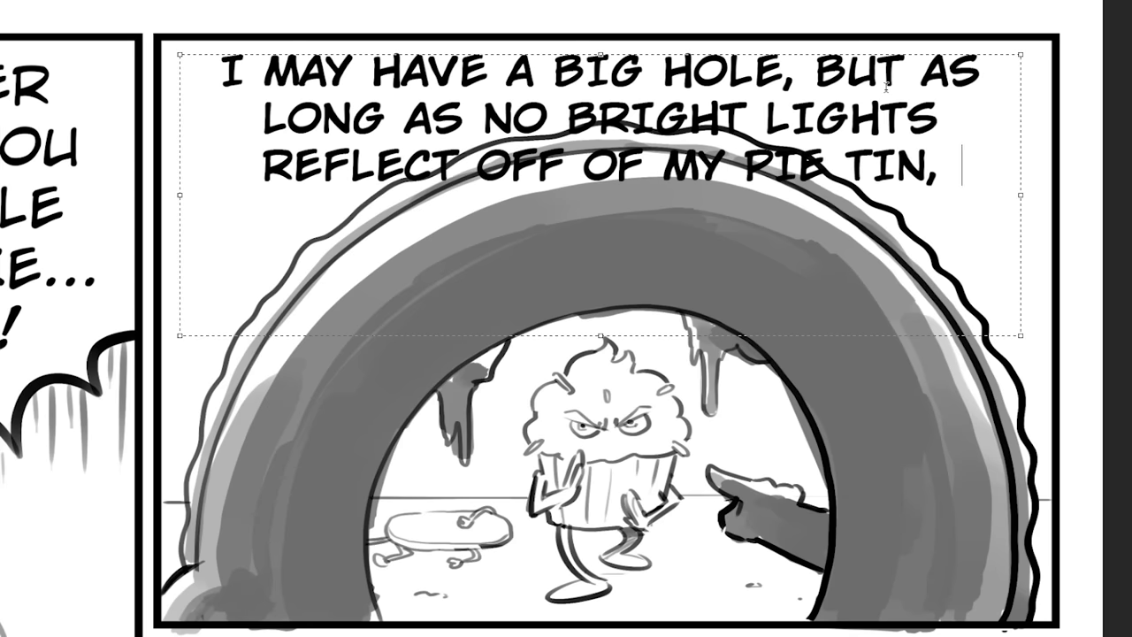
text(YOU CAN)
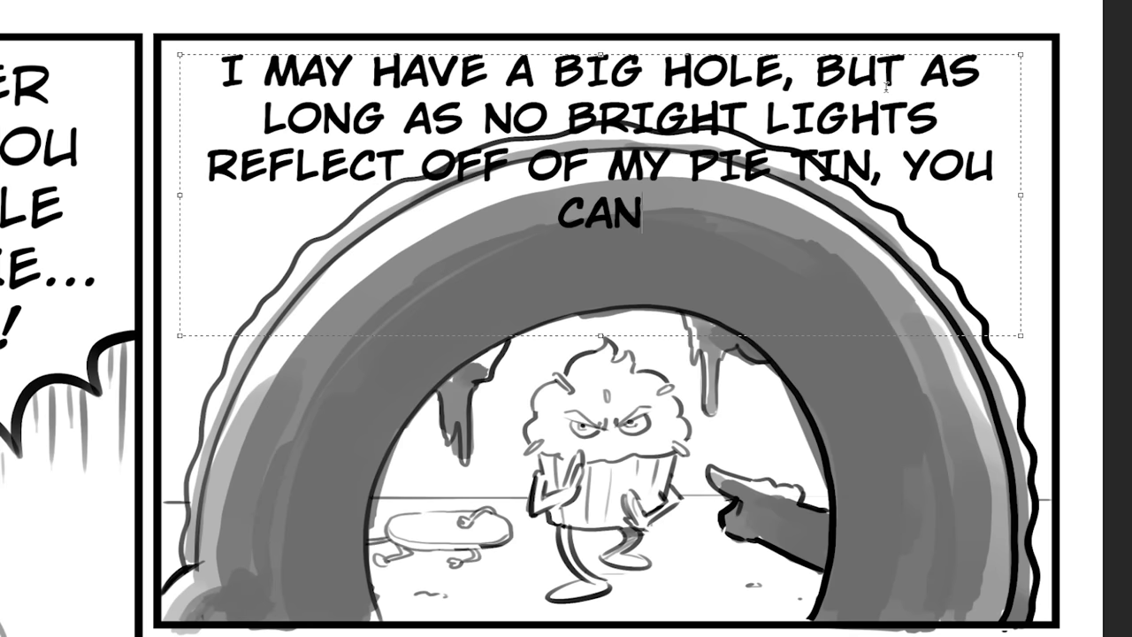
text('T DEFEAT)
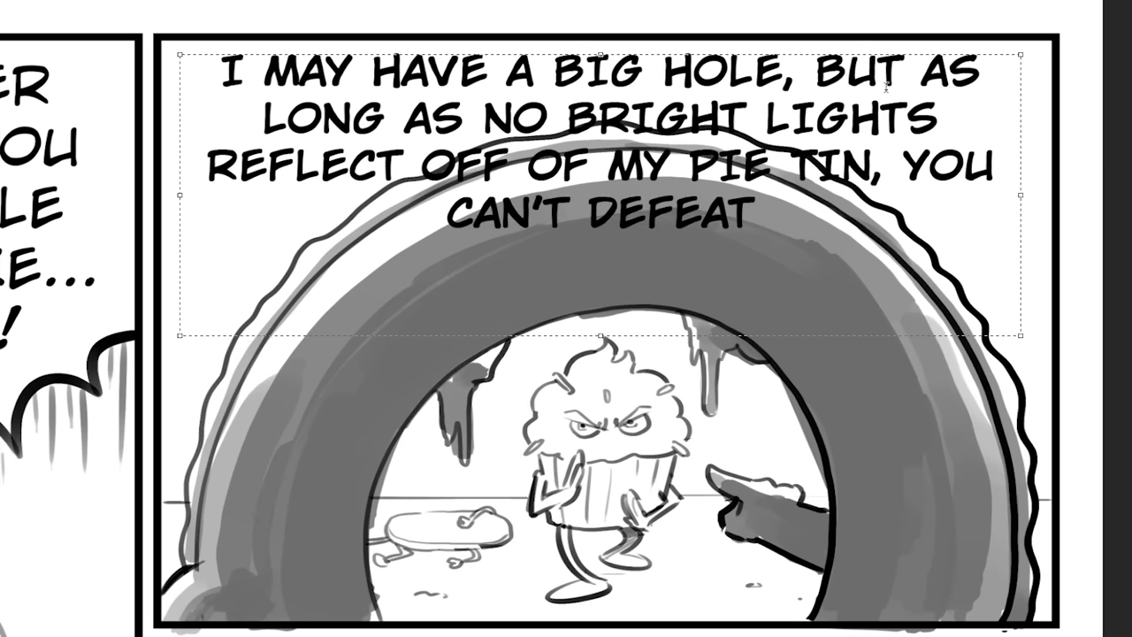
text( ME!!!)
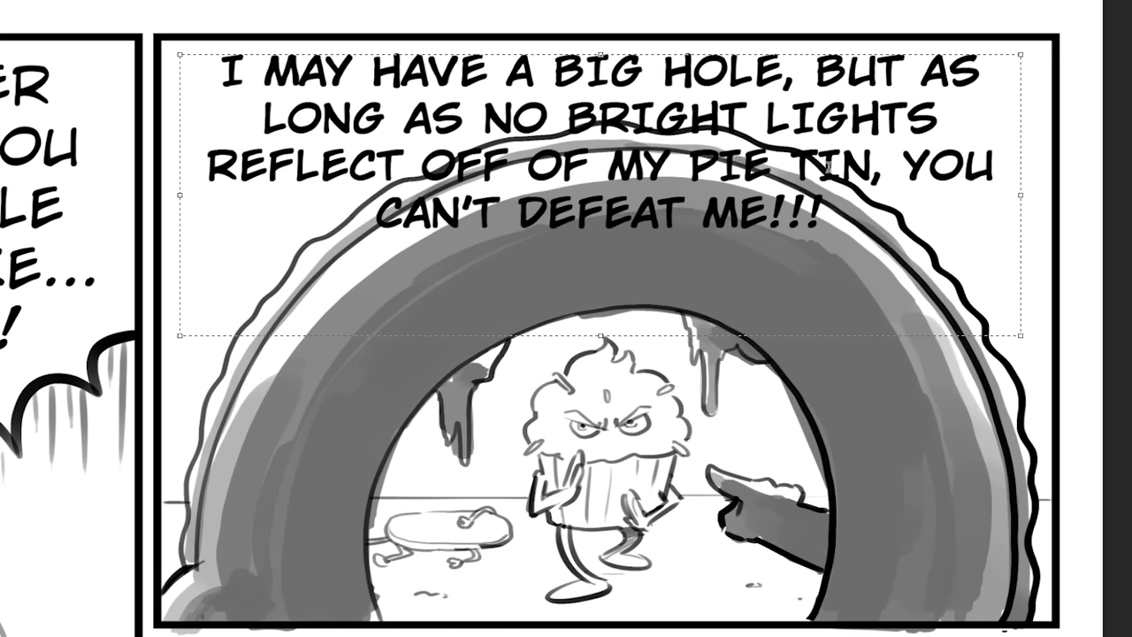
- Reduce the dialogue's font size so it fits three lines, then commit and deselect the text
key(ctrl+a)
scroll(886, 86, up, 2)
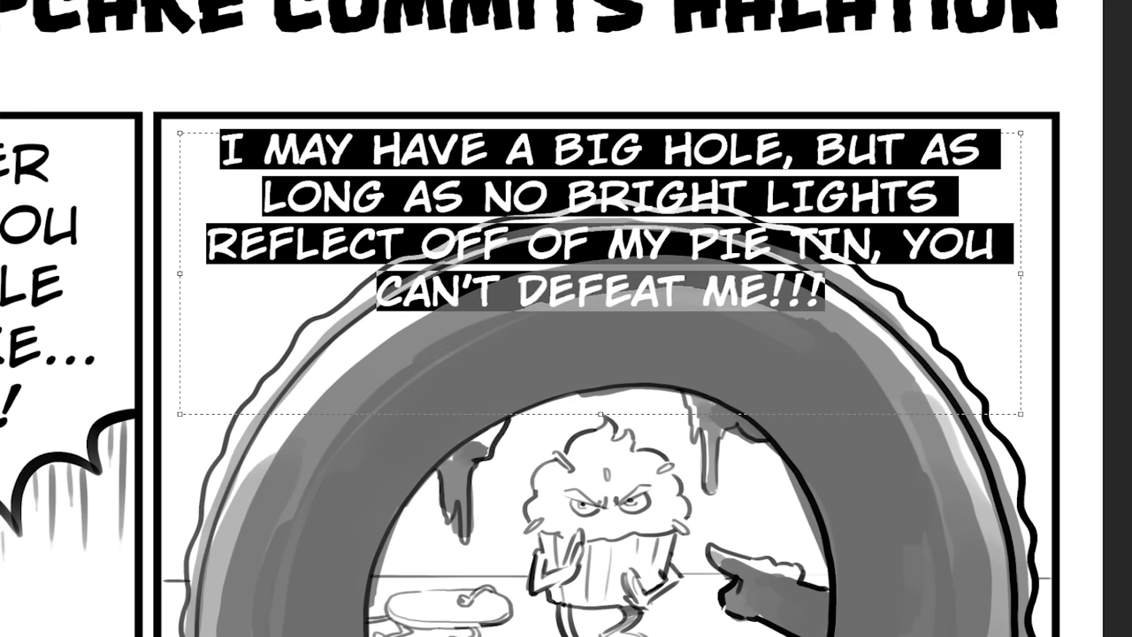
key(ctrl+shift+comma)
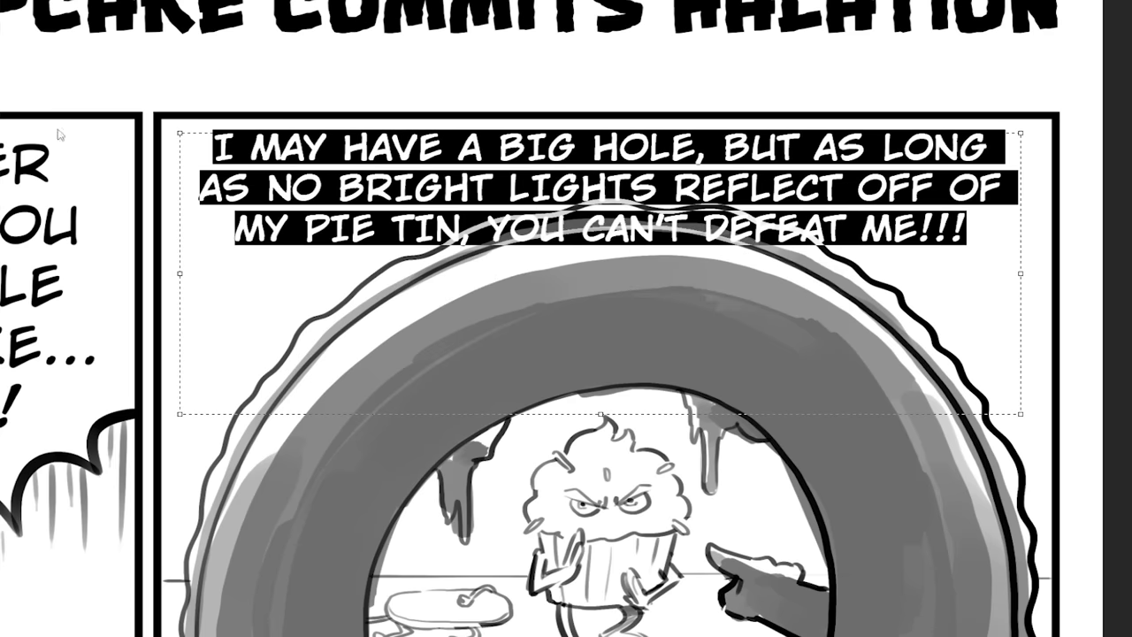
key(Escape)
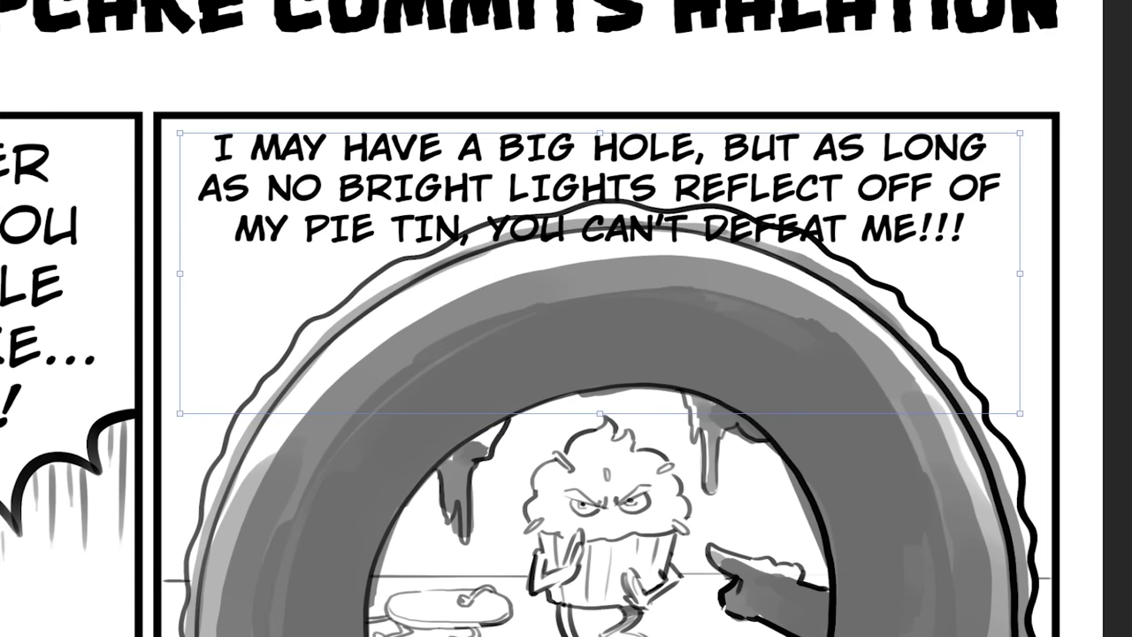
key(ctrl+shift+a)
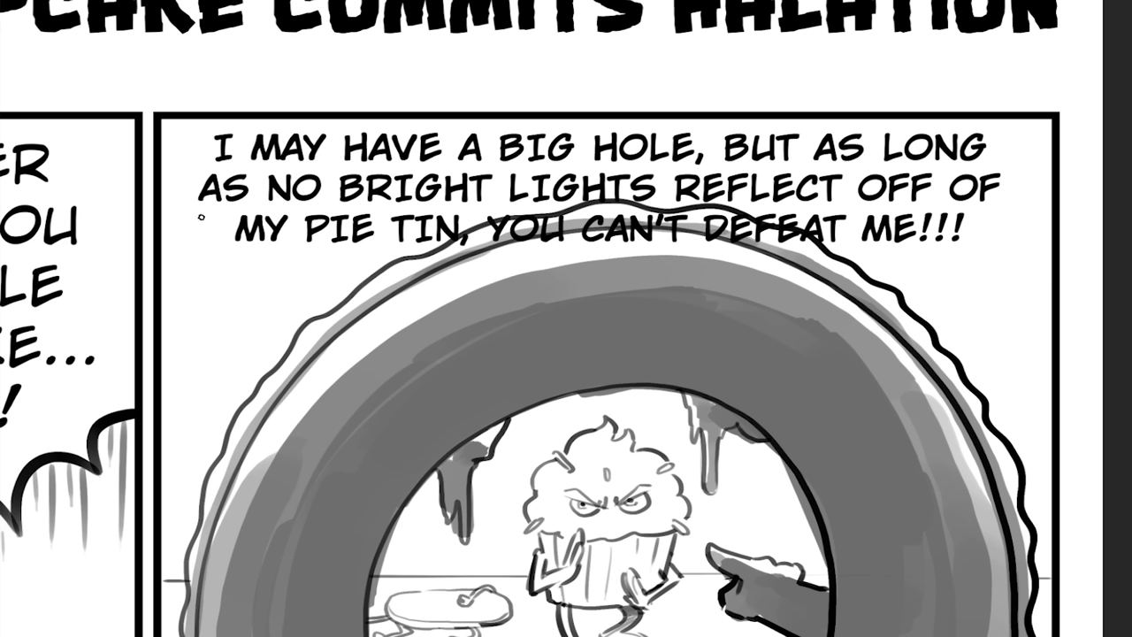
- Draw a wavy balloon outline beneath the dialogue with a pointed tail hanging down at left
drag(159, 235, 237, 281)
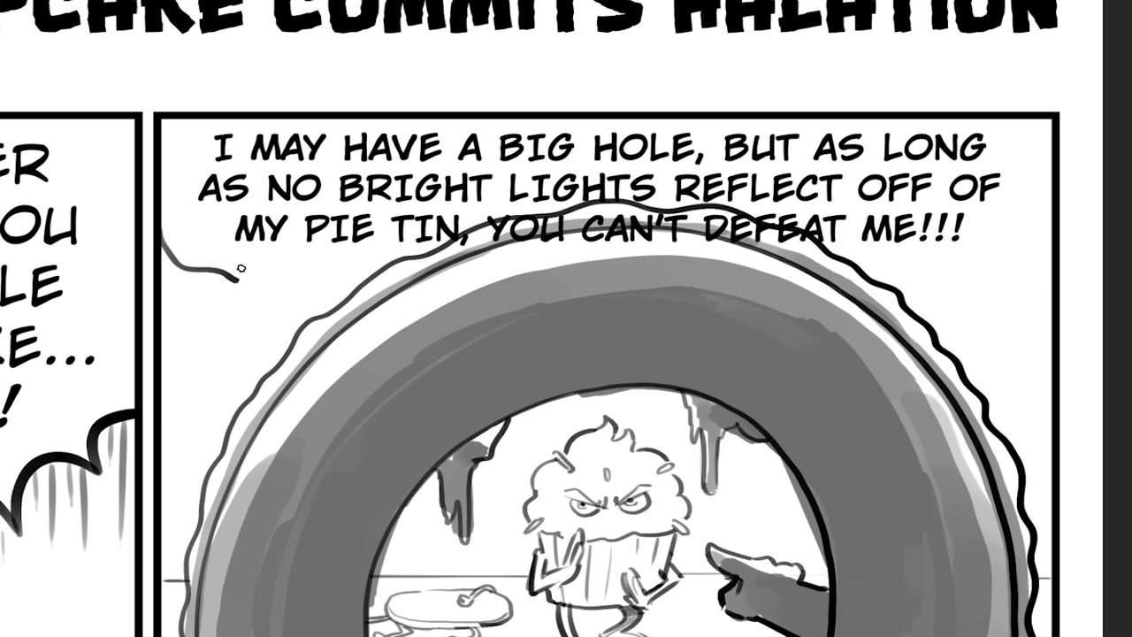
key(ctrl+z)
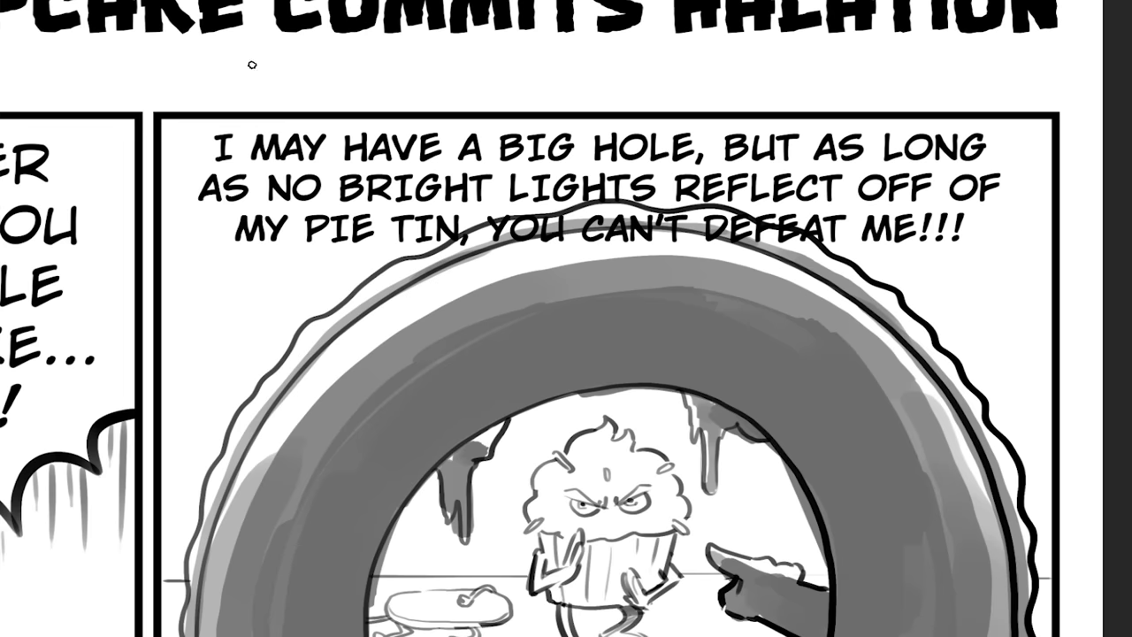
click(253, 66)
click(190, 196)
mouse_move(161, 237)
mouse_down()
mouse_move(433, 301)
mouse_move(1073, 227)
mouse_up()
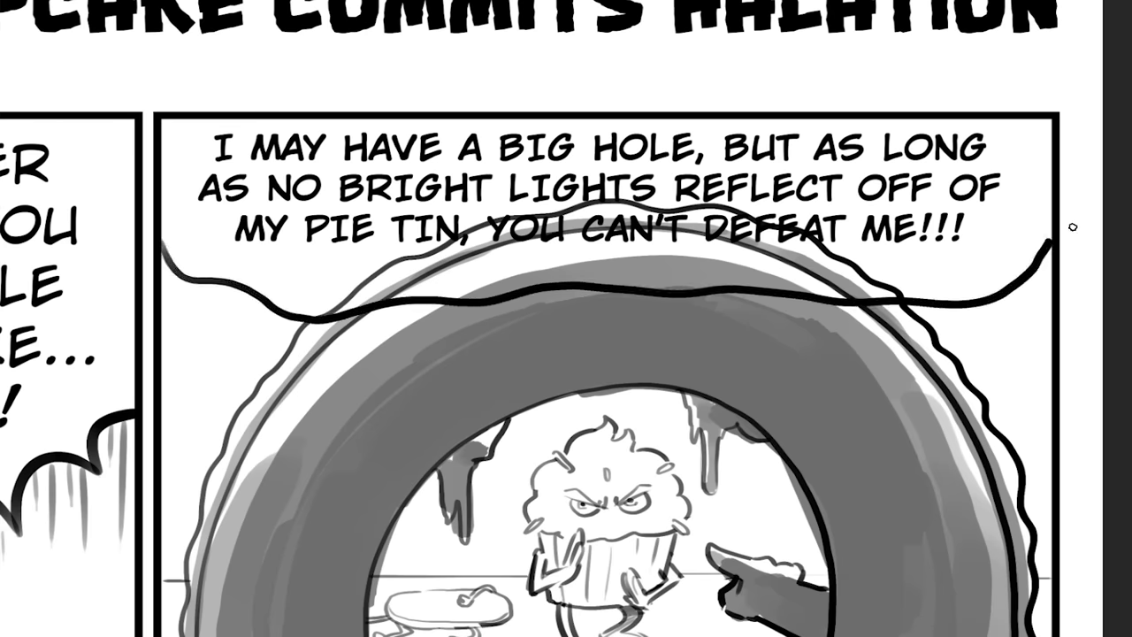
key(ctrl+z)
mouse_move(162, 216)
mouse_down()
mouse_move(186, 265)
mouse_move(341, 308)
mouse_move(481, 287)
mouse_move(1035, 285)
mouse_move(1049, 242)
mouse_up()
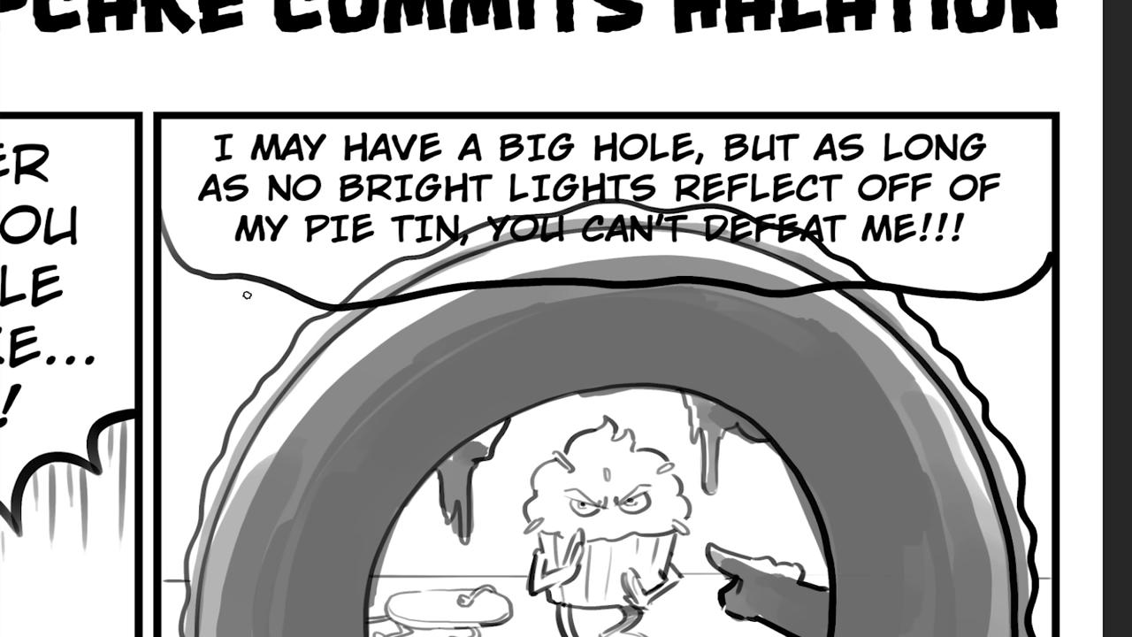
mouse_move(216, 278)
mouse_down()
mouse_move(213, 303)
mouse_move(237, 336)
mouse_move(226, 276)
mouse_up()
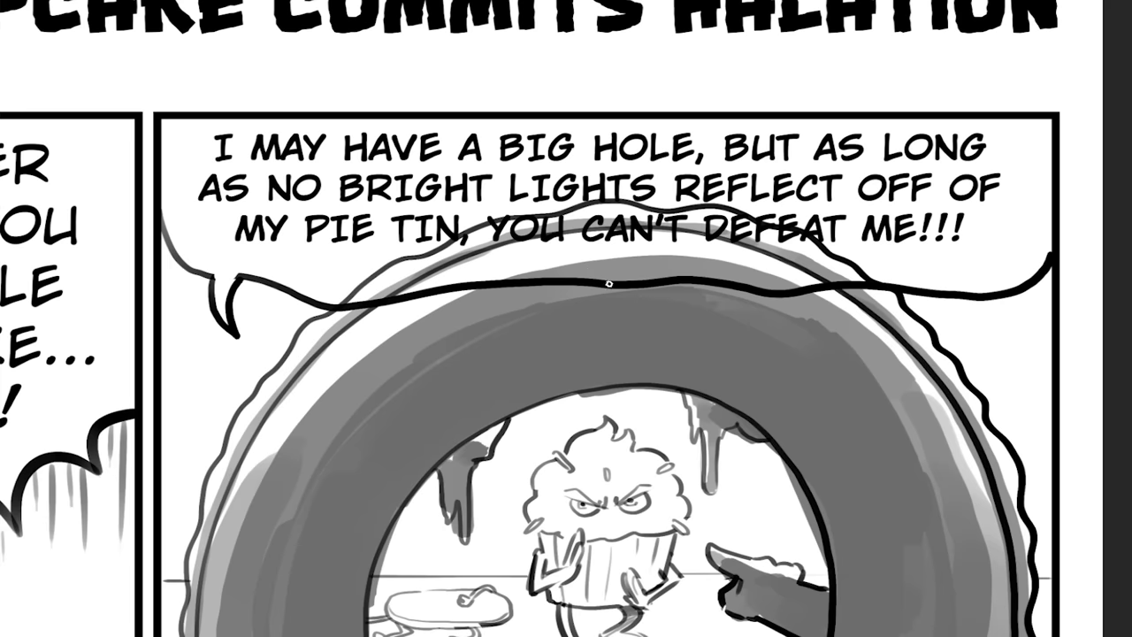
key(bracketright)
key(bracketright)
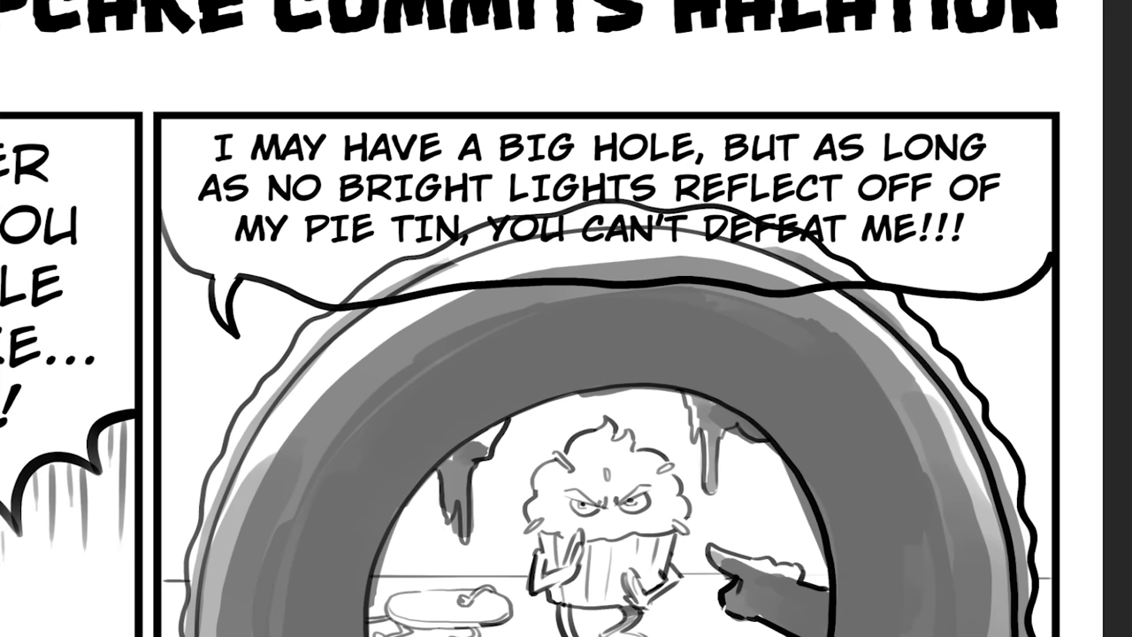
- Erase the arch lines and faint grey arc crossing the balloon behind the dialogue
drag(751, 214, 398, 248)
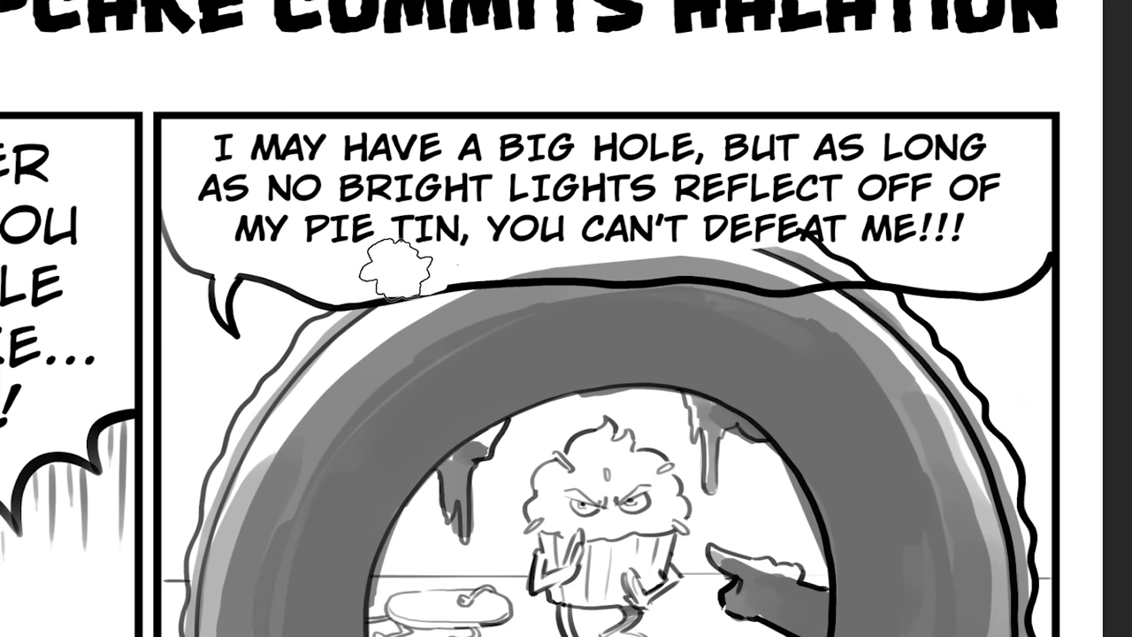
key(ctrl+z)
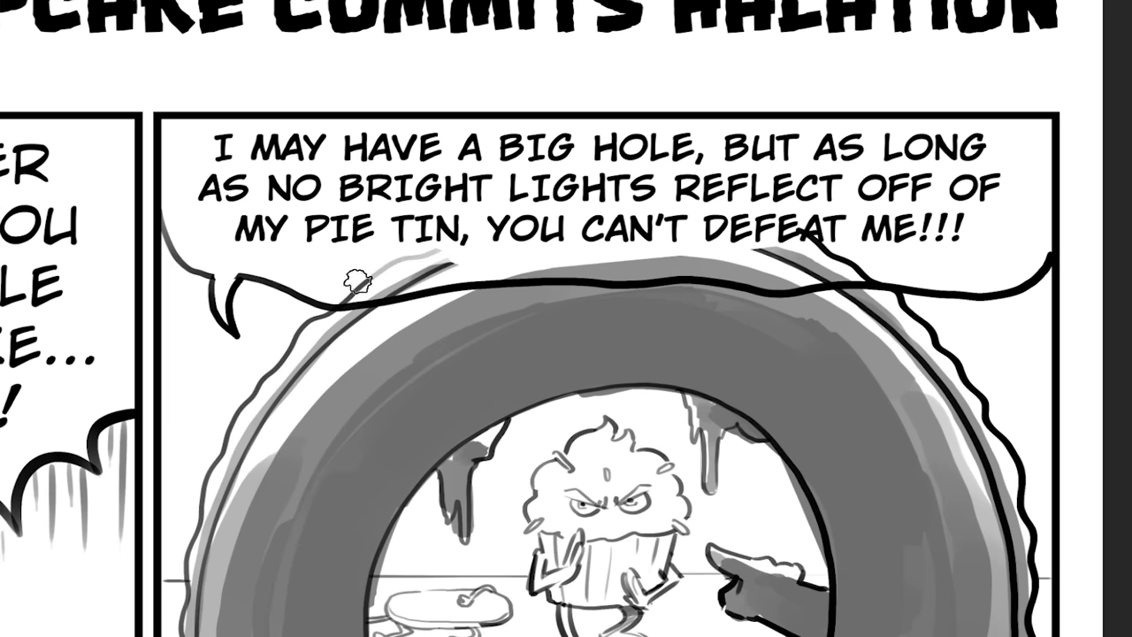
mouse_move(357, 281)
mouse_down()
mouse_move(505, 239)
mouse_move(758, 240)
mouse_move(796, 189)
mouse_move(858, 265)
mouse_up()
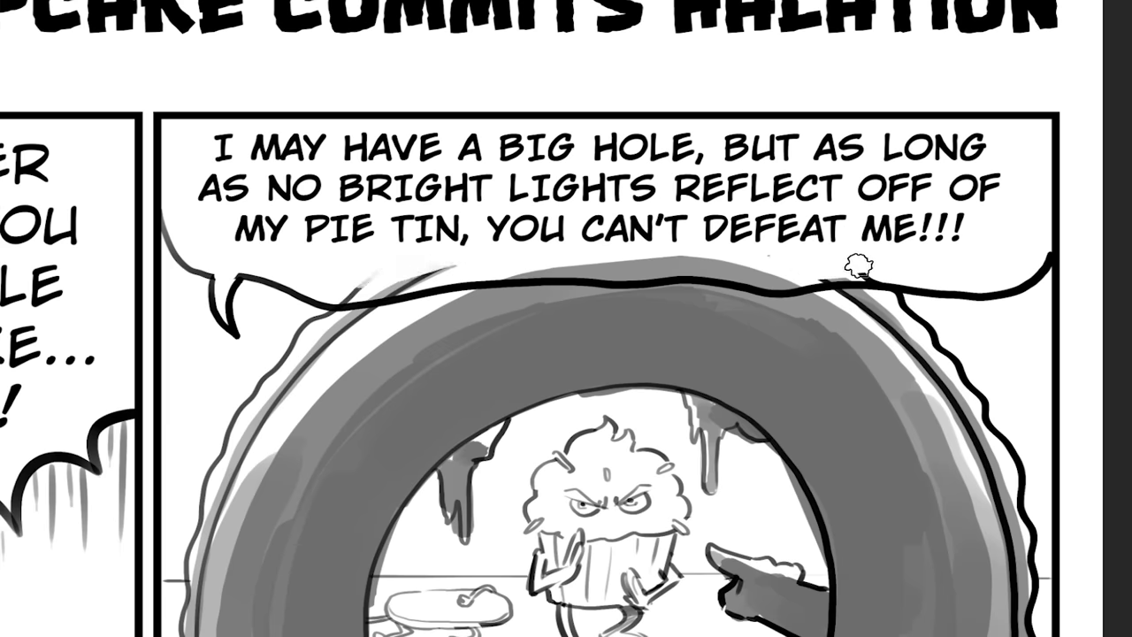
mouse_move(338, 291)
mouse_down()
mouse_move(546, 256)
mouse_move(834, 274)
mouse_move(713, 273)
mouse_up()
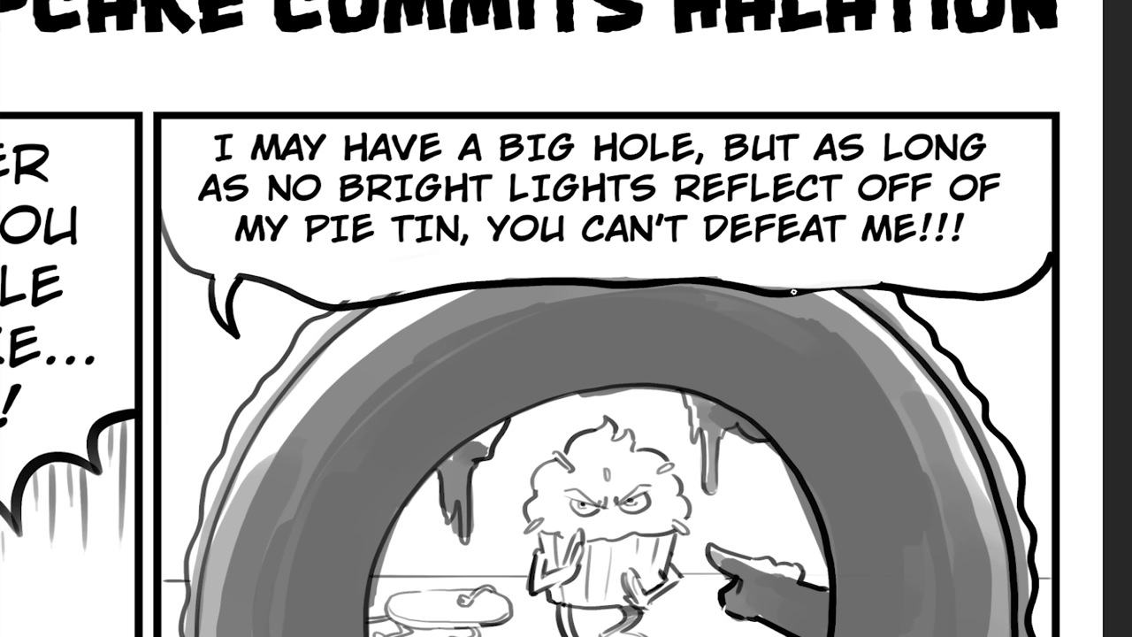
- Re-ink the speech bubble's bottom outline darker and nudge the bubble text slightly down
drag(793, 291, 893, 283)
drag(433, 292, 386, 307)
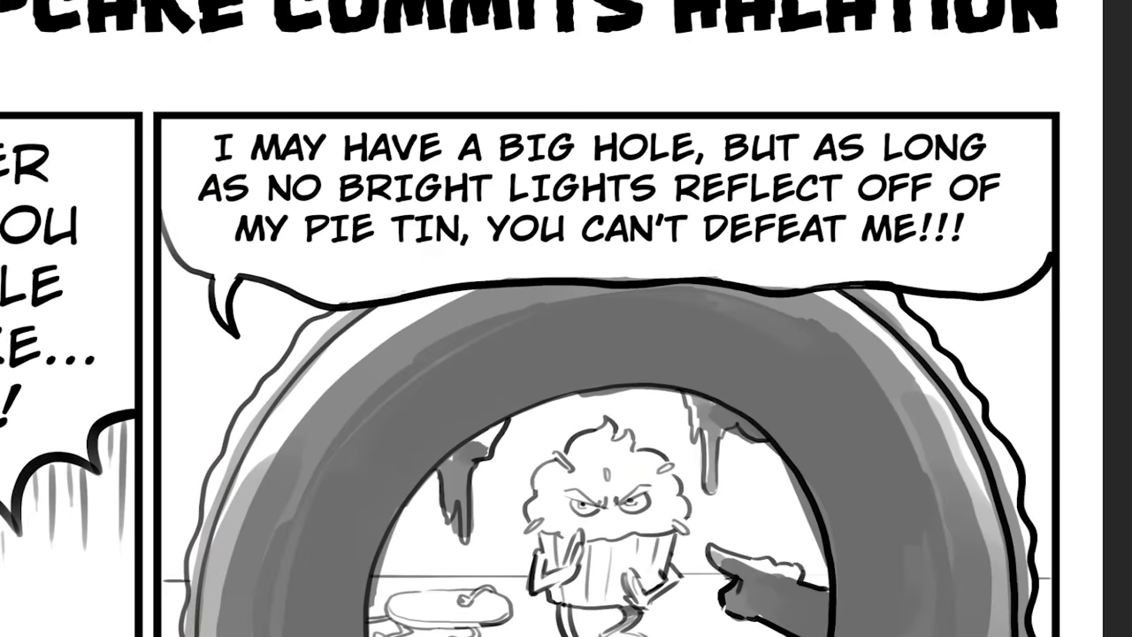
click(884, 263)
key(shift+Down)
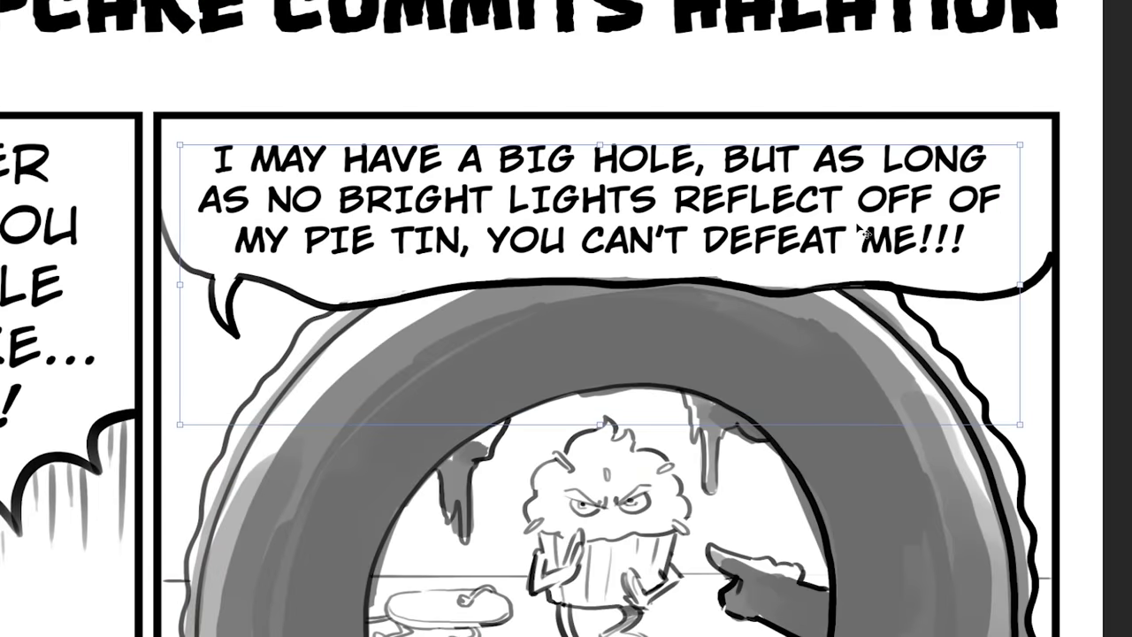
- Set NO BRIGHT LIGHTS in Faux Italic through the Character panel and commit the edit
drag(879, 380, 880, 373)
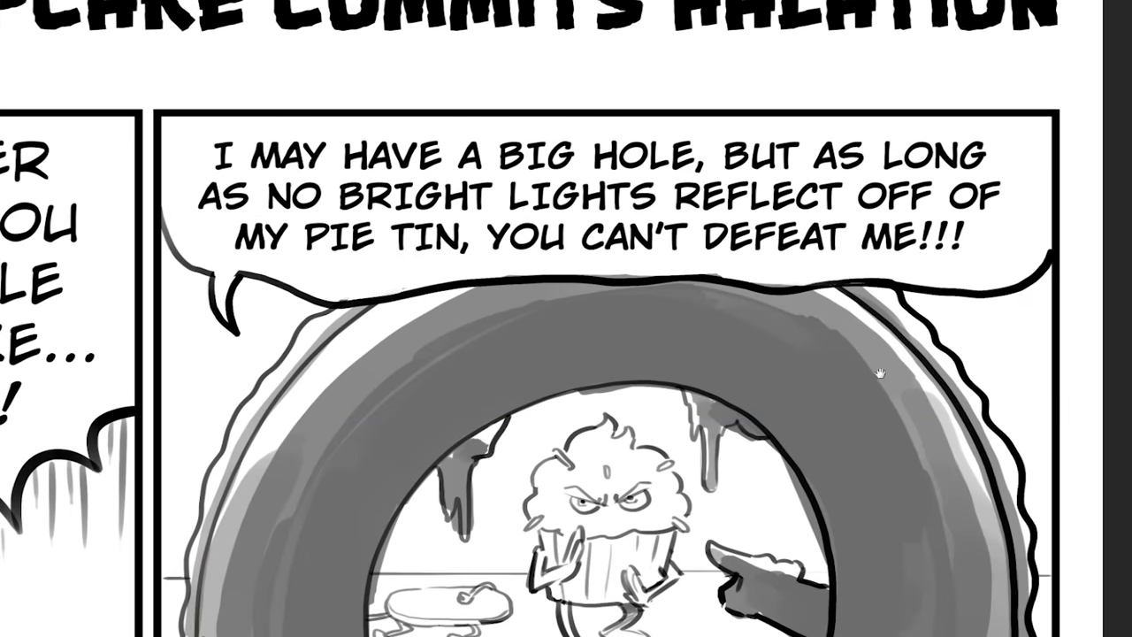
double_click(883, 179)
click(522, 193)
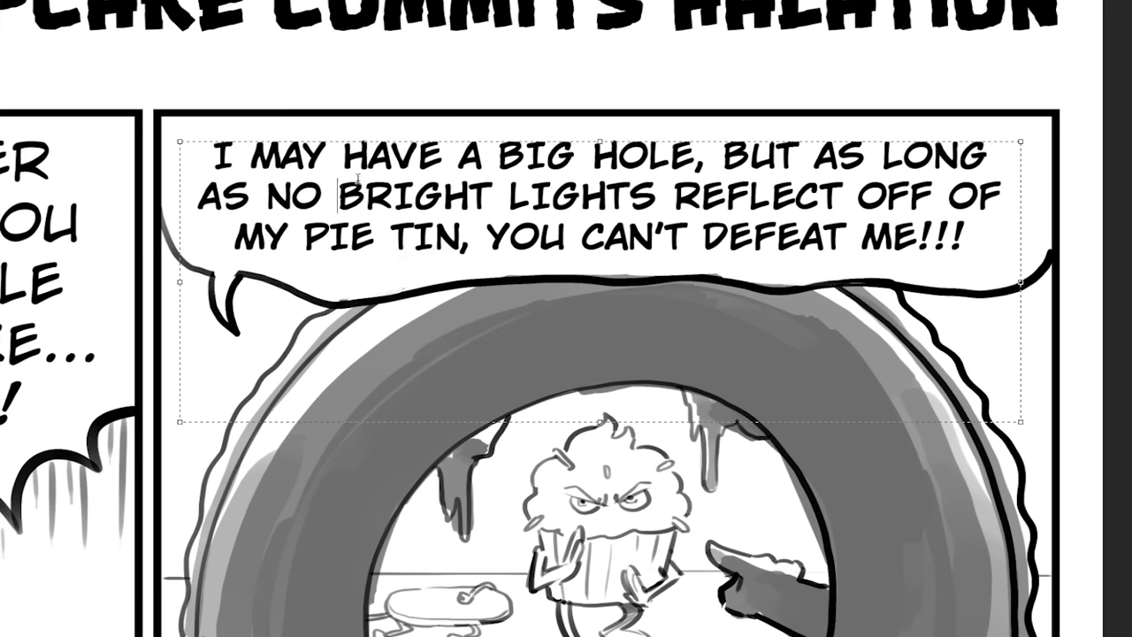
drag(267, 195, 654, 190)
key(ctrl+t)
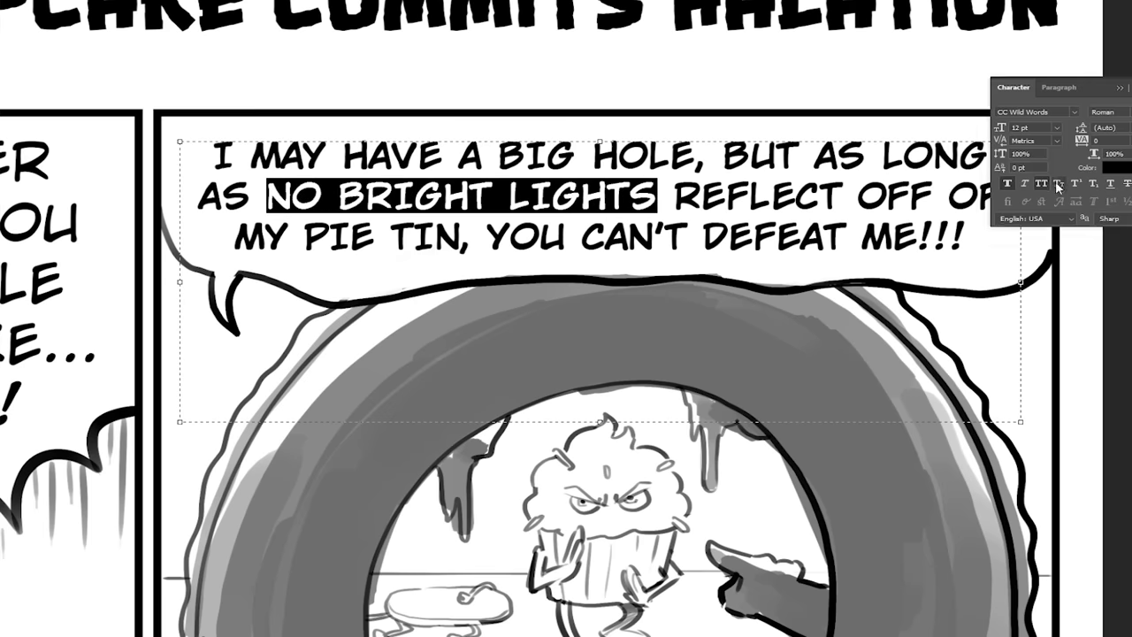
click(1060, 183)
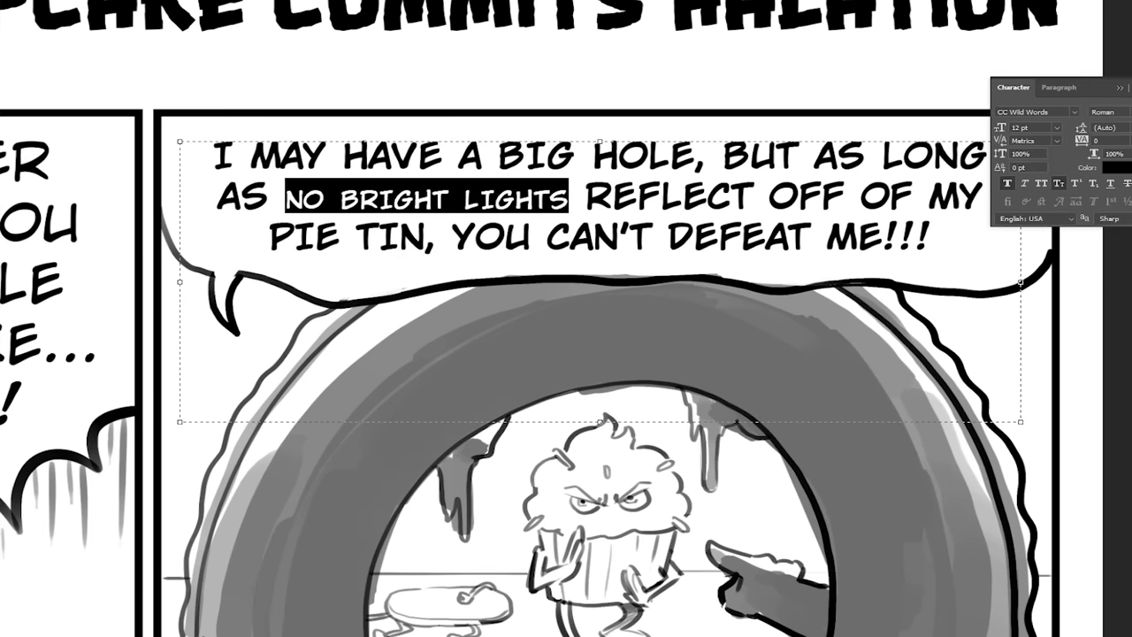
click(1041, 183)
click(1041, 183)
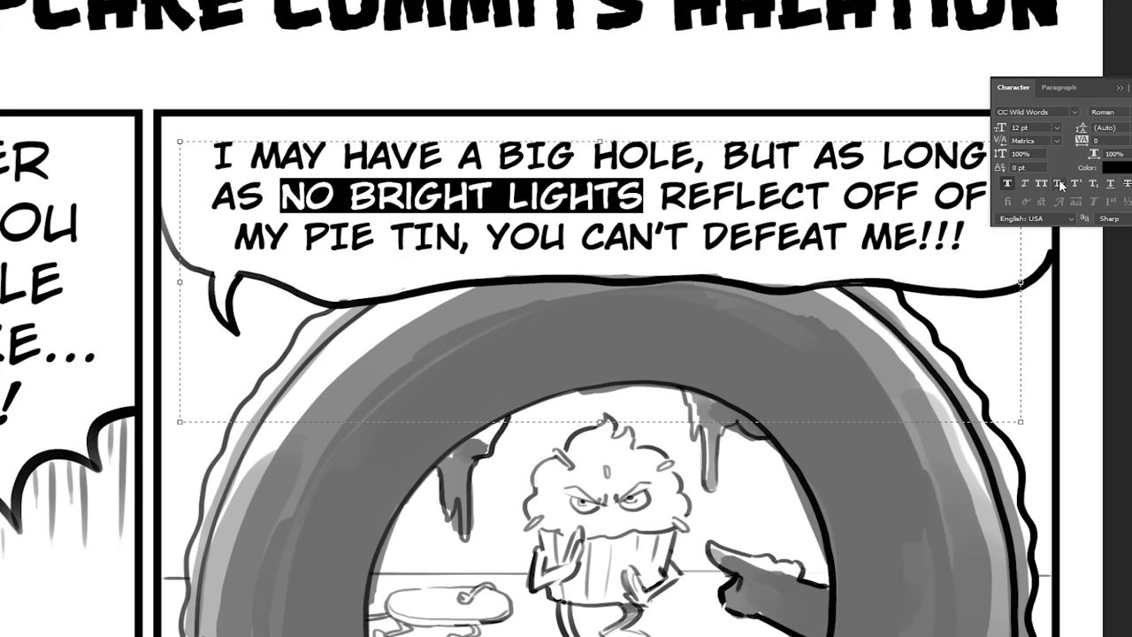
click(1023, 183)
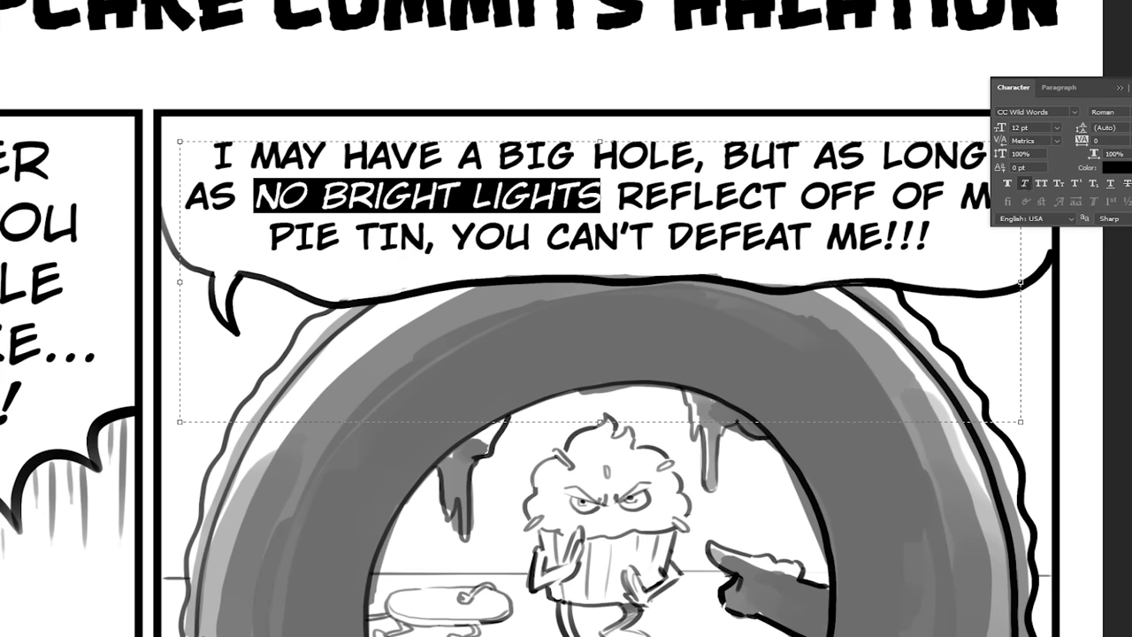
key(ctrl+Return)
click(1120, 90)
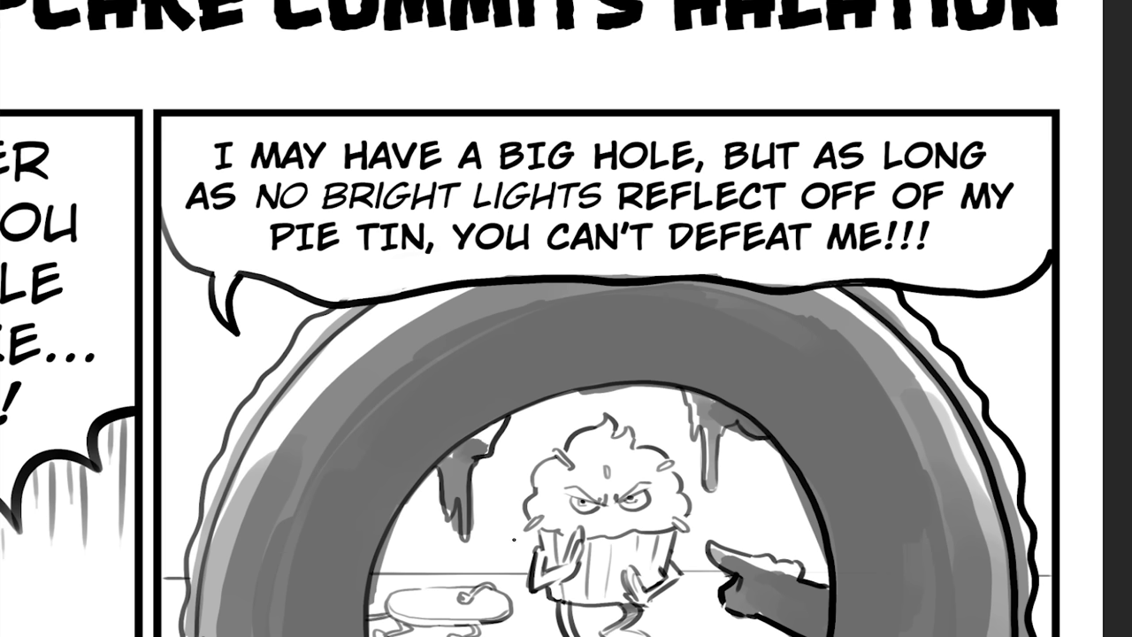
- Draw wavy tremble lines left and right of the small cupcake, then zoom out slightly
drag(514, 539, 485, 482)
mouse_move(705, 515)
mouse_down()
mouse_move(734, 494)
mouse_move(754, 453)
mouse_up()
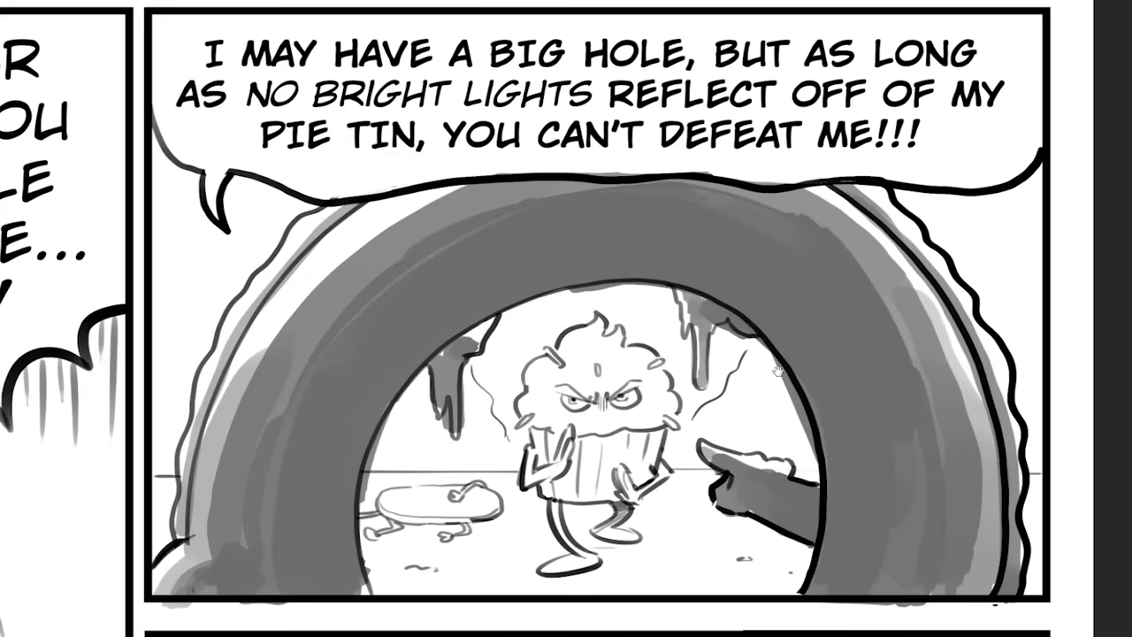
mouse_move(798, 497)
mouse_down()
mouse_move(793, 313)
mouse_move(788, 372)
mouse_up()
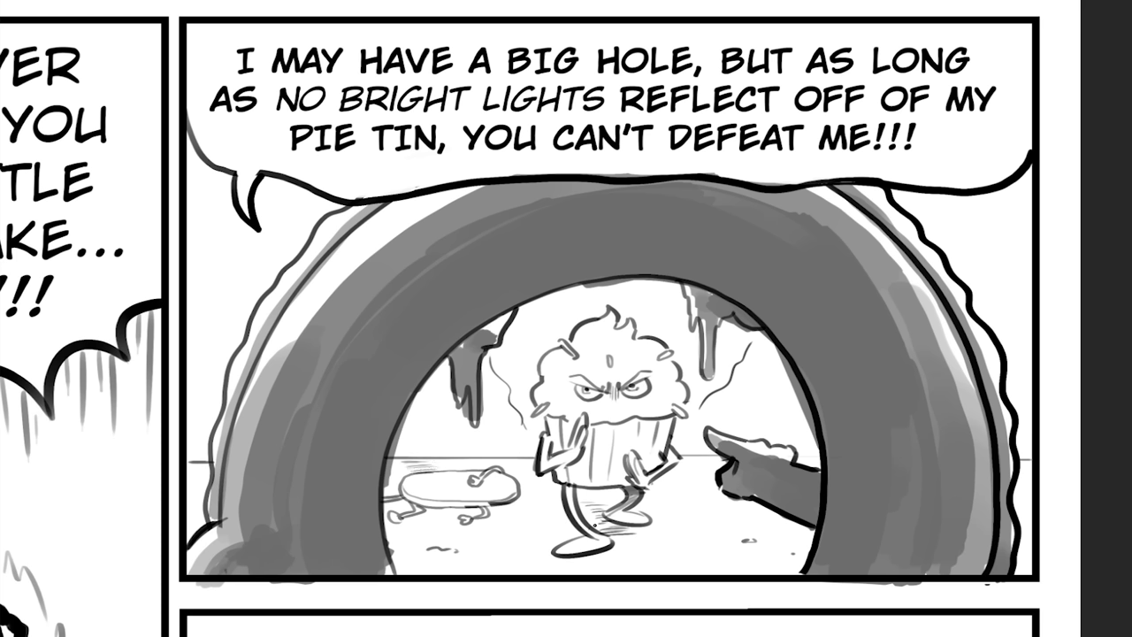
- Pencil hatching on the cupcake's leg, cracks on the donut's left edge, and floor ground lines
mouse_move(599, 503)
mouse_down()
mouse_move(591, 527)
mouse_move(612, 542)
mouse_up()
mouse_move(201, 469)
mouse_down()
mouse_move(186, 453)
mouse_move(212, 452)
mouse_up()
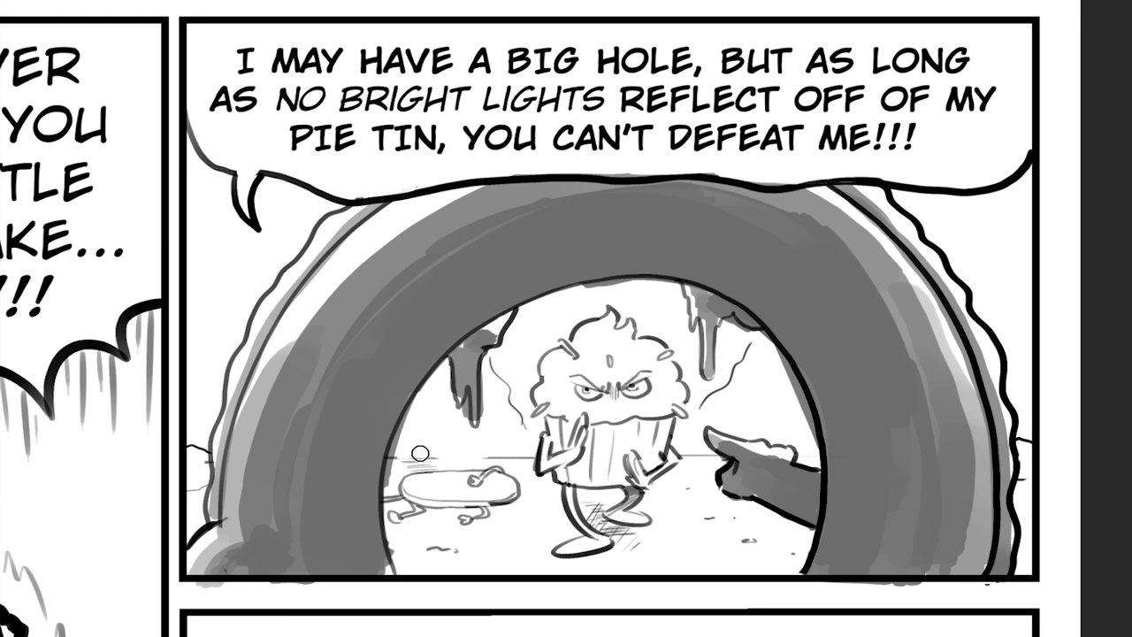
drag(387, 457, 493, 456)
key(ctrl+z)
drag(388, 459, 510, 457)
drag(679, 456, 715, 457)
key(ctrl+z)
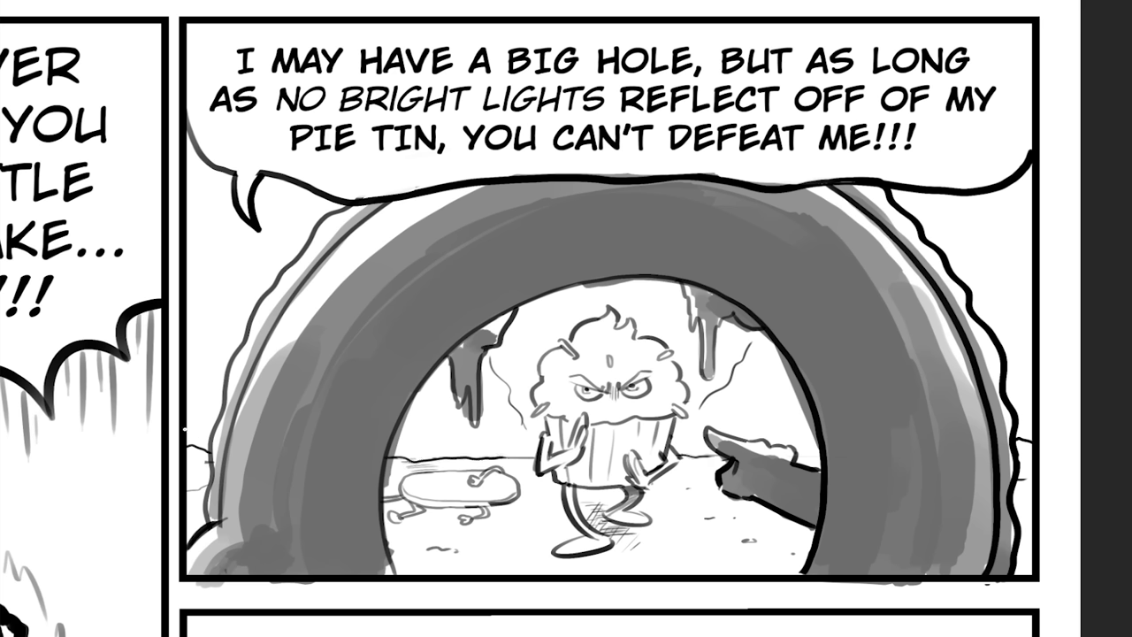
drag(184, 428, 209, 433)
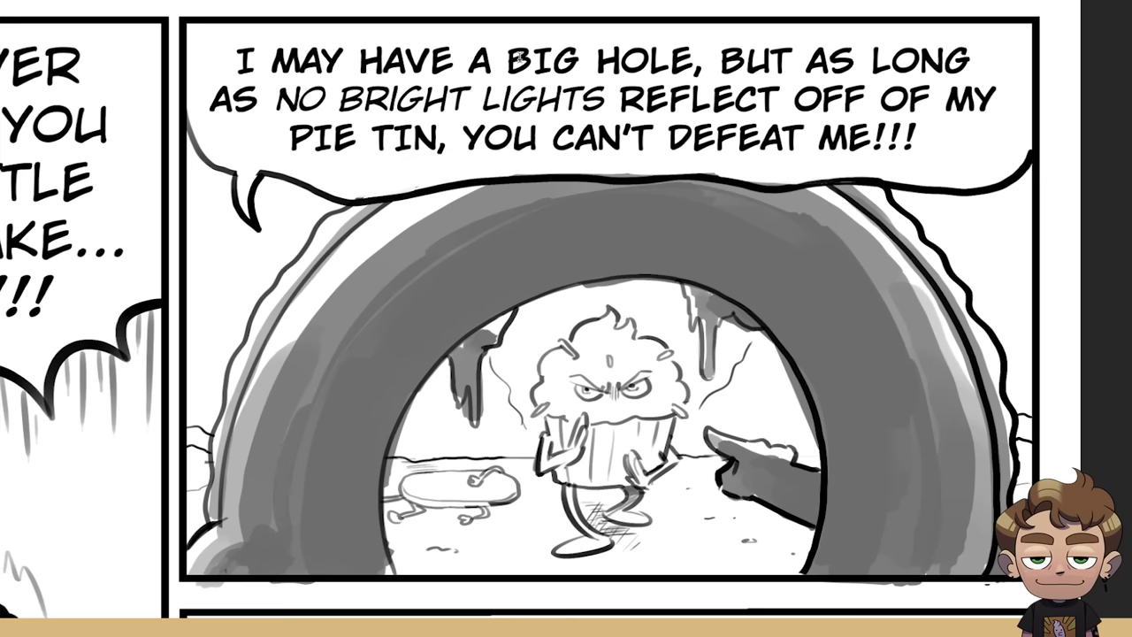
- Make BIG HOLE italic small caps and turn Faux Bold off for the whole bubble text
drag(506, 58, 696, 56)
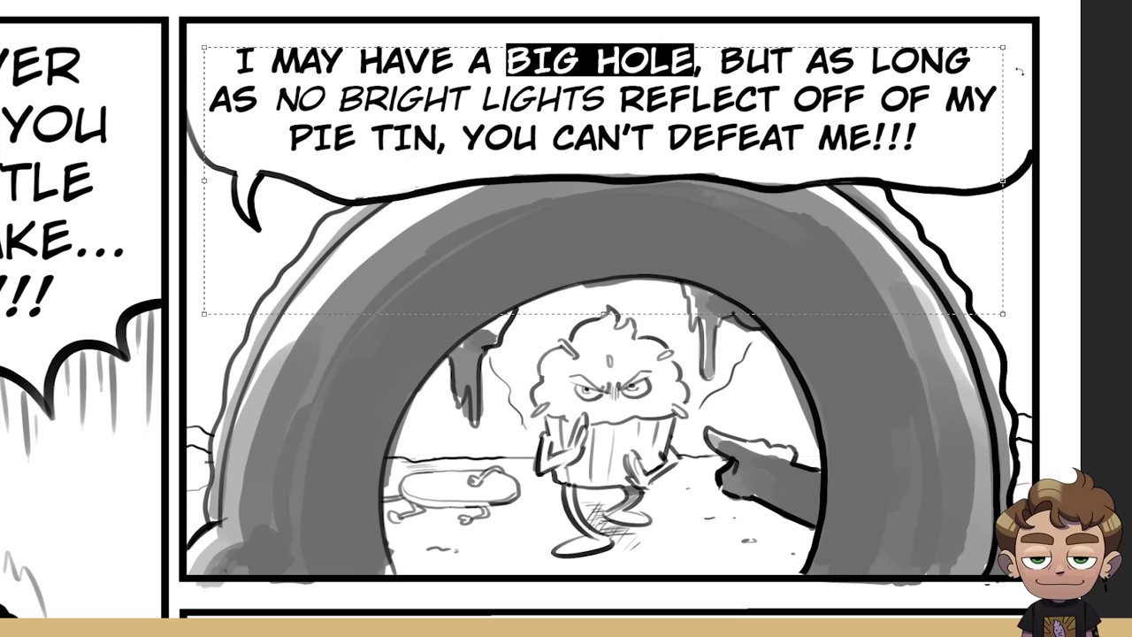
key(ctrl+t)
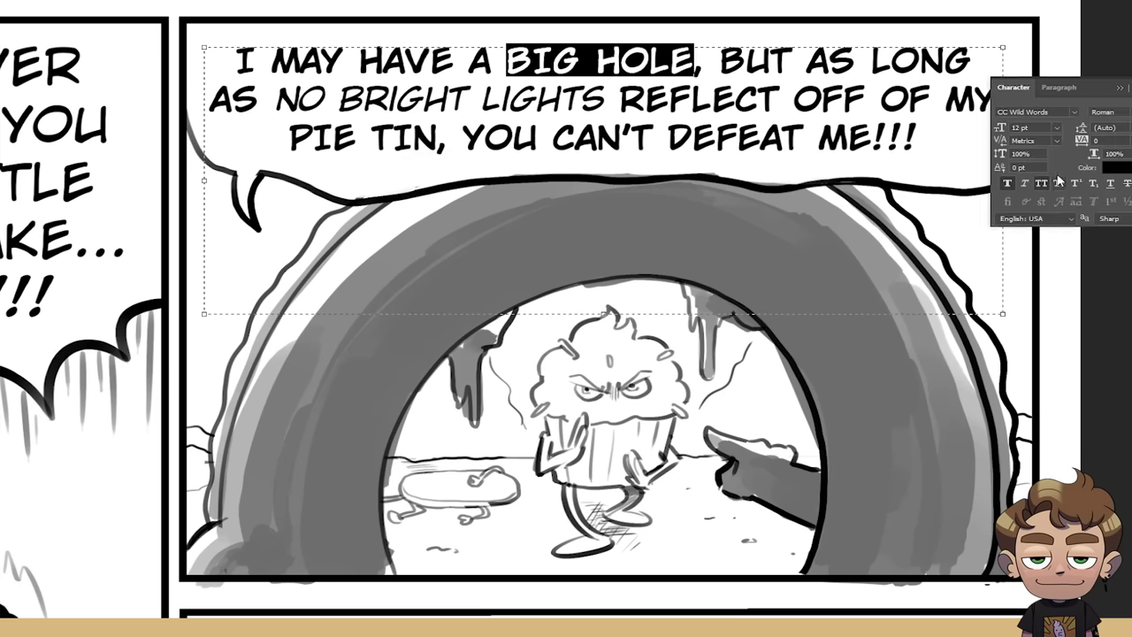
click(1058, 184)
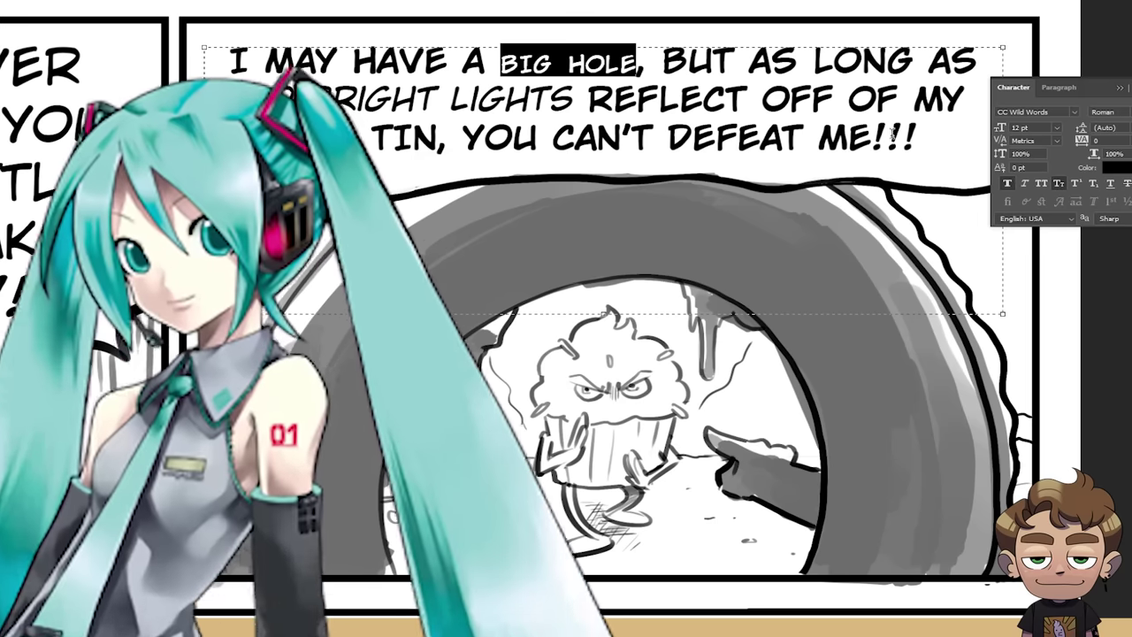
click(921, 135)
drag(921, 134, 228, 60)
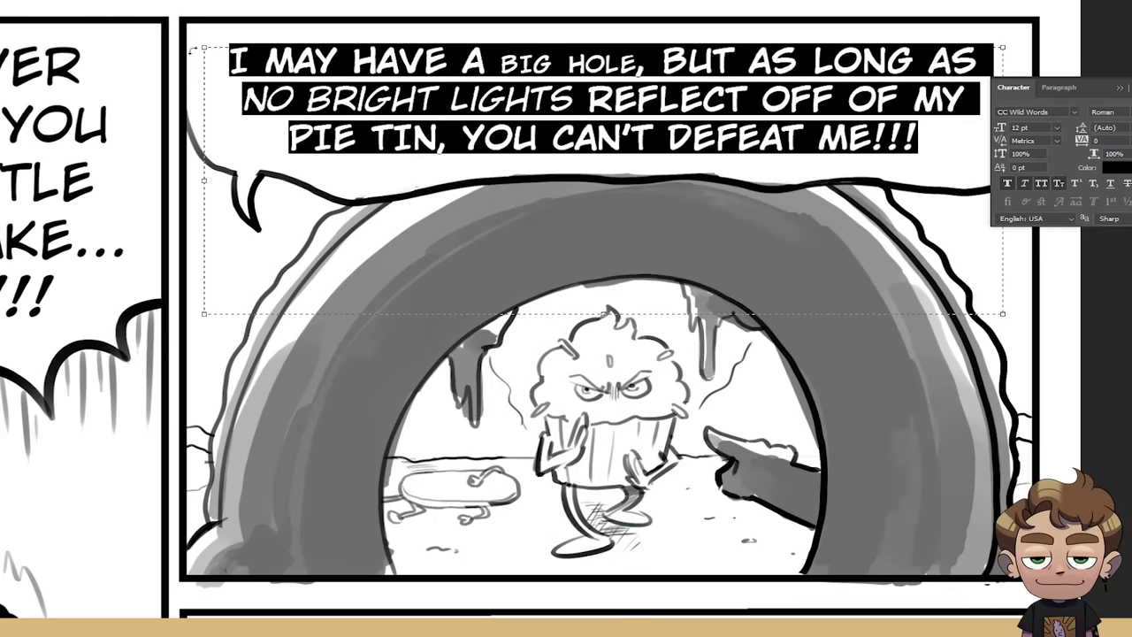
click(1009, 184)
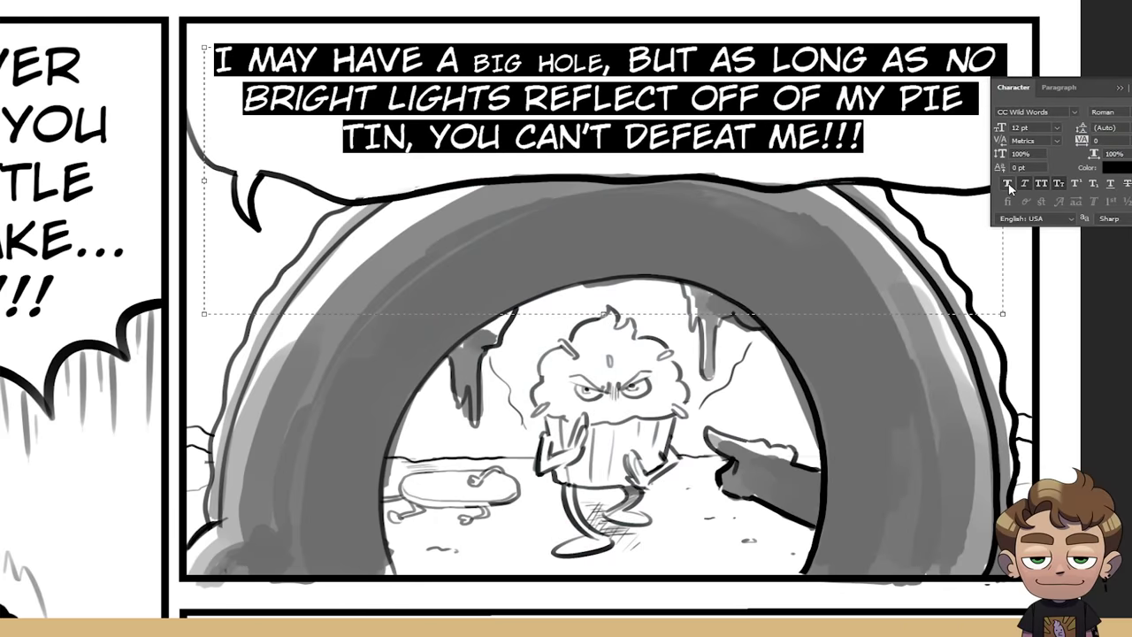
click(622, 71)
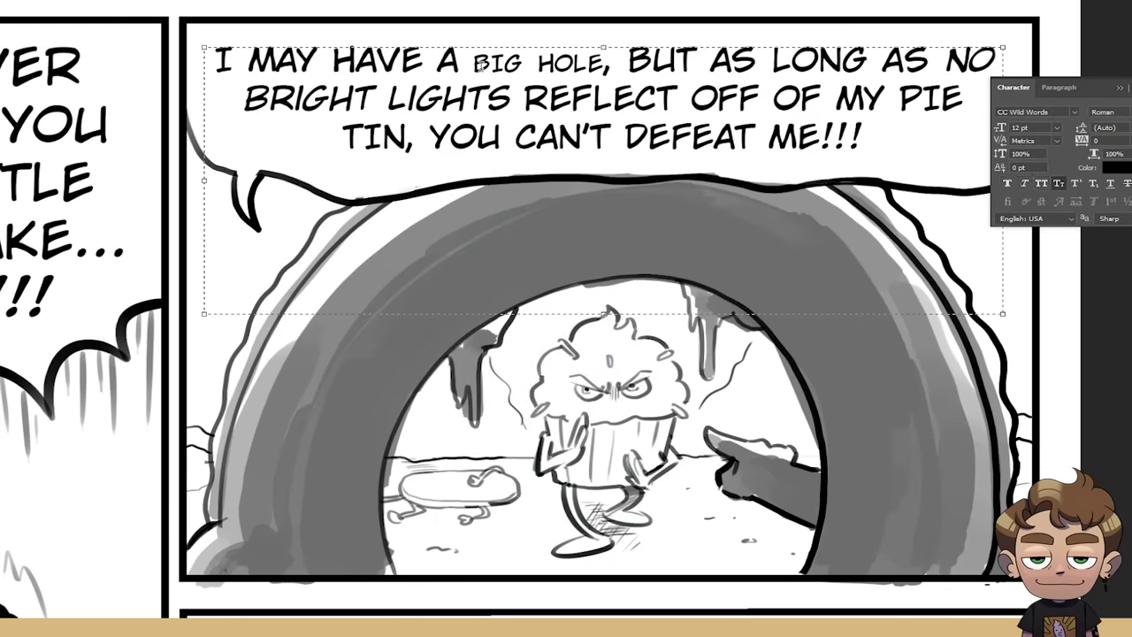
drag(474, 64, 605, 62)
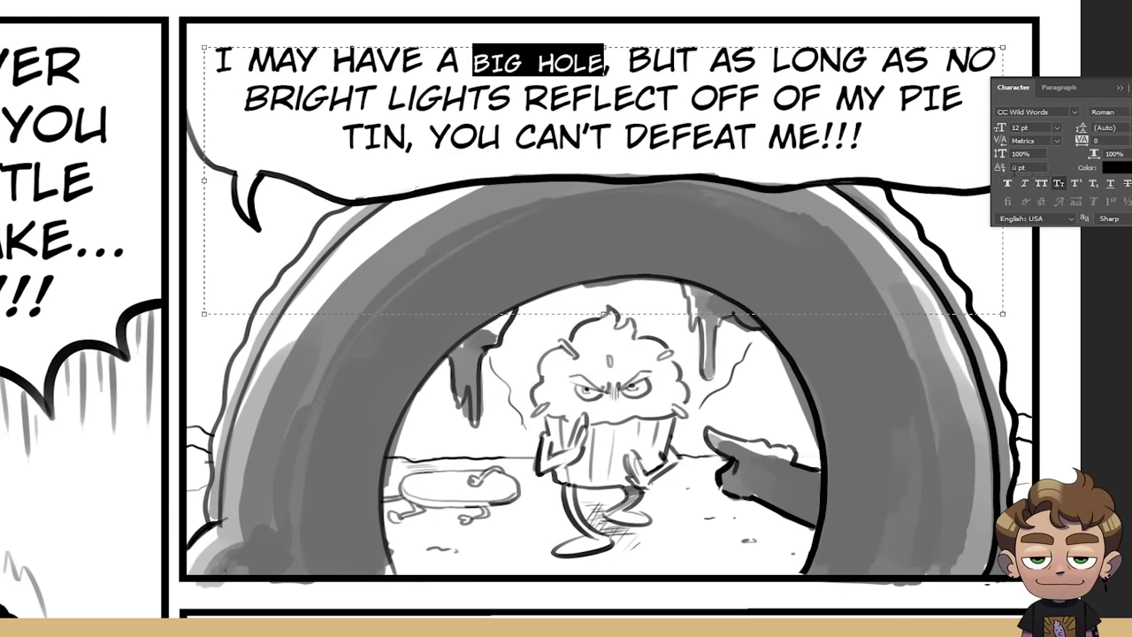
click(1023, 183)
- Make BRIGHT LIGHTS Faux Bold and commit the text edits
click(509, 97)
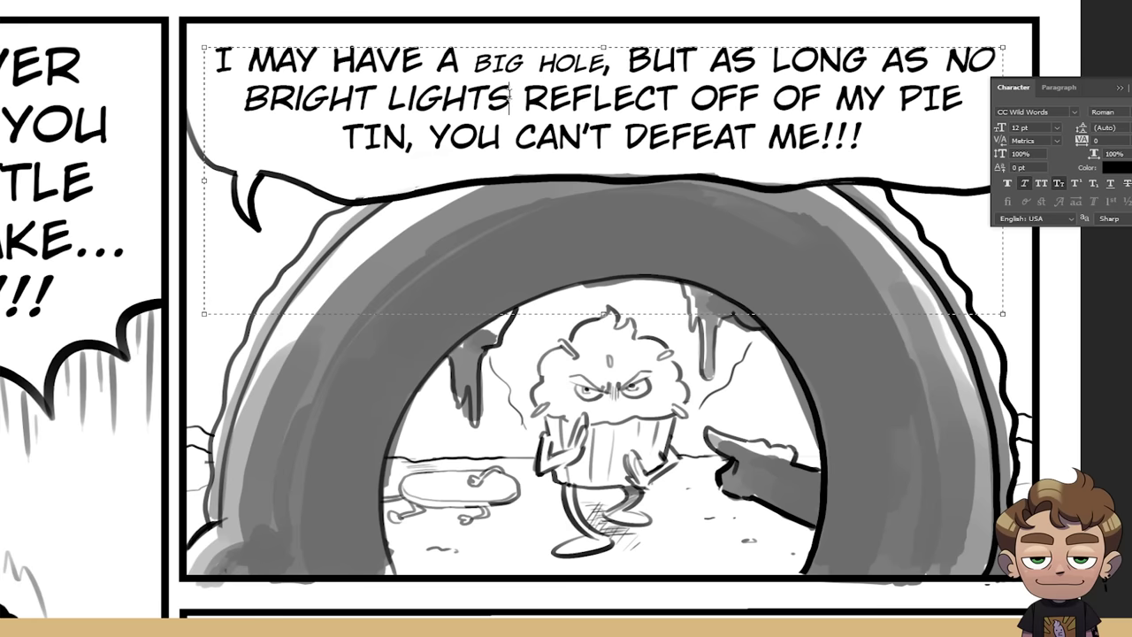
drag(509, 98, 244, 96)
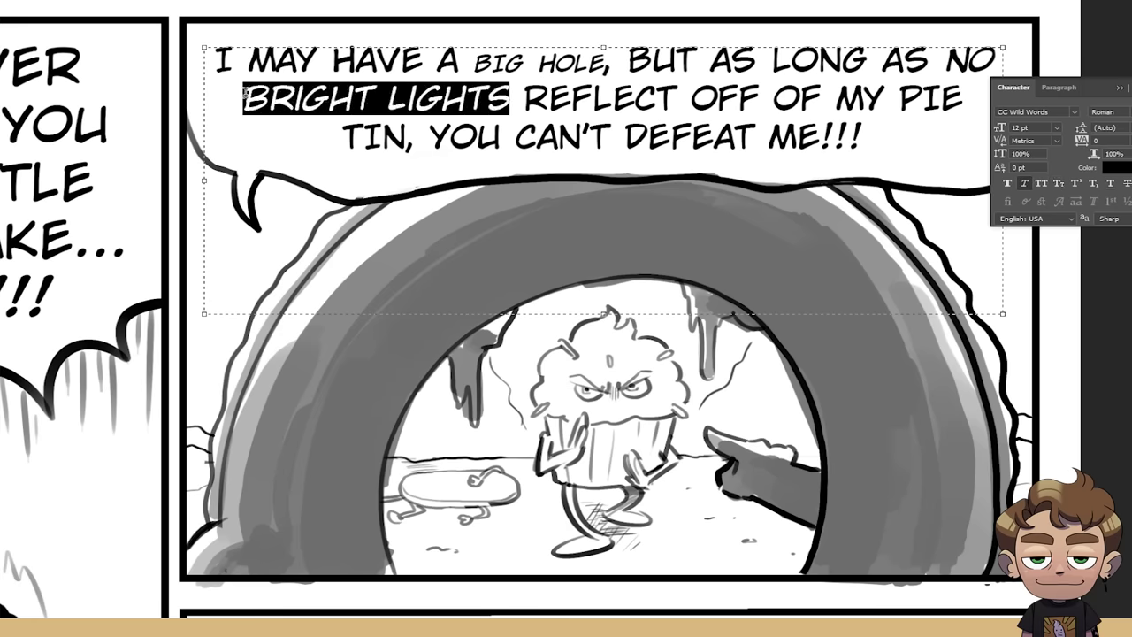
click(1007, 184)
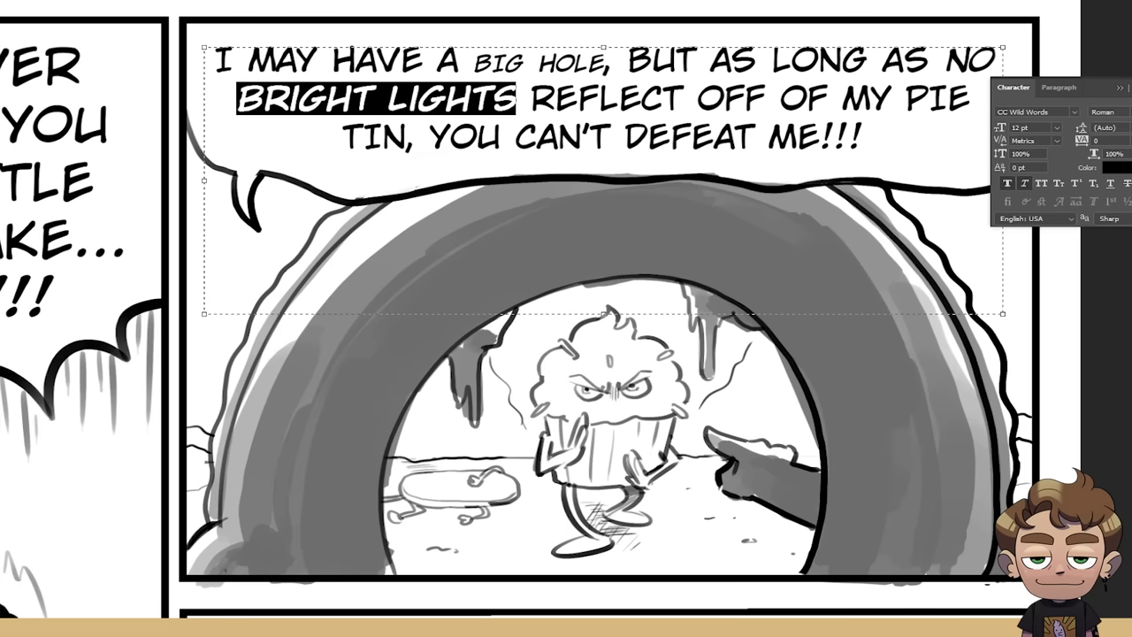
key(ctrl+Return)
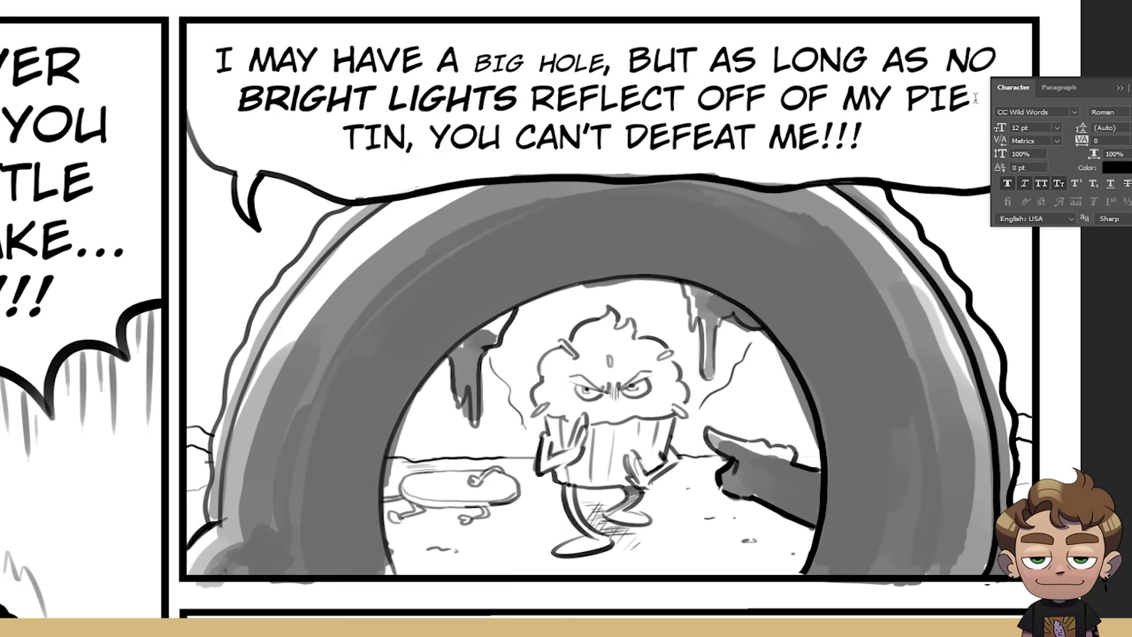
click(1120, 89)
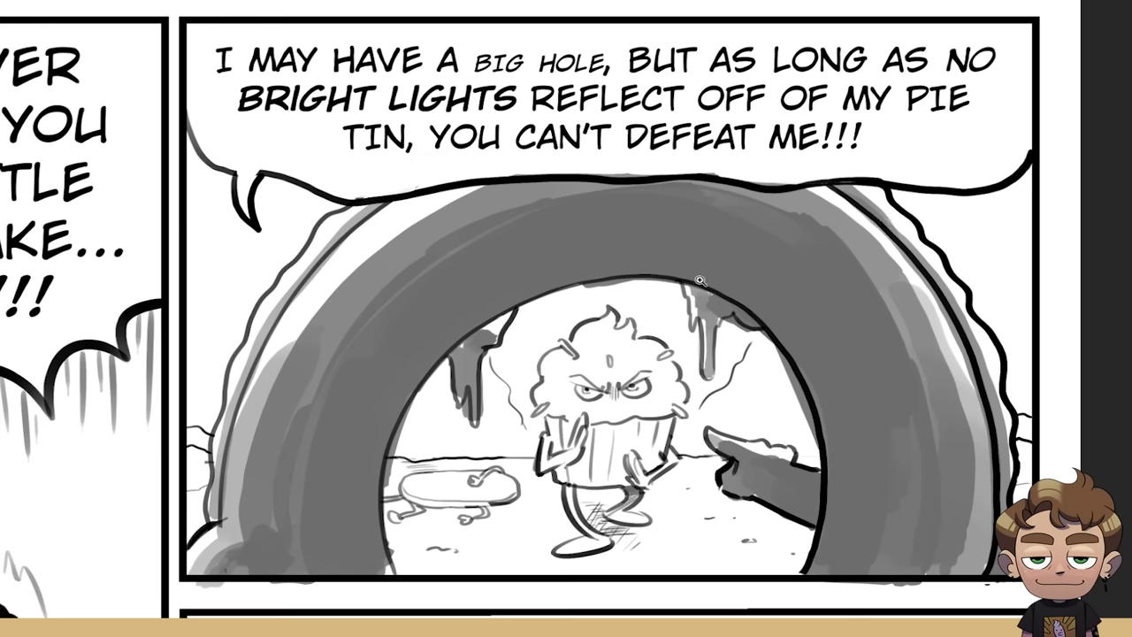
- Scroll and pan the page up until the empty bottom panel is visible
scroll(699, 281, down, 1)
scroll(669, 281, down, 1)
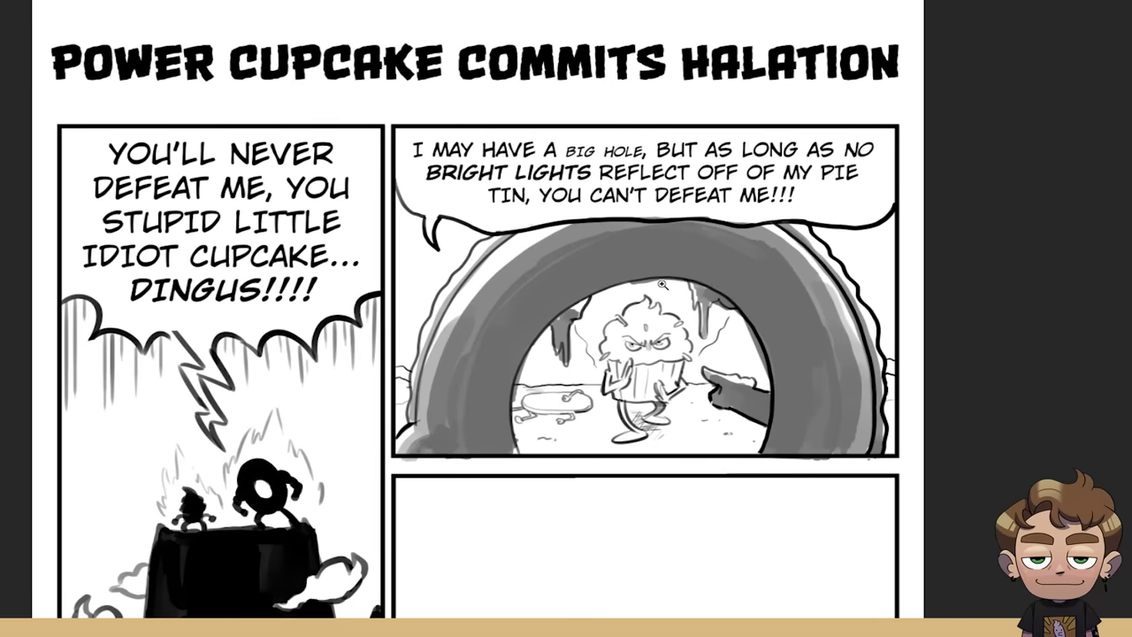
drag(637, 311, 690, 219)
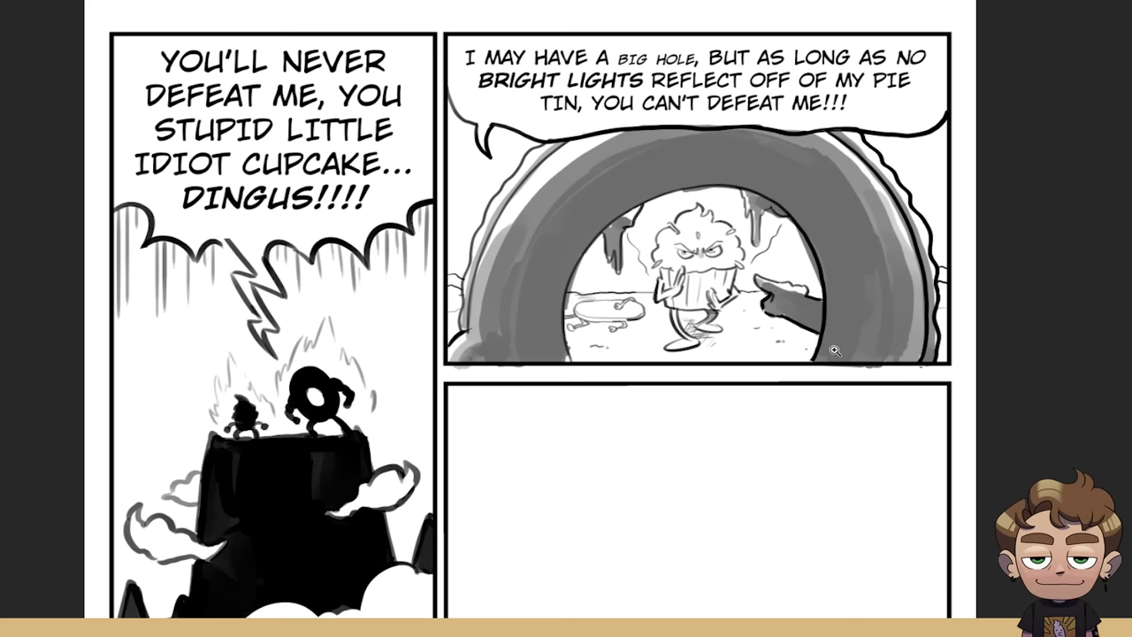
drag(801, 366, 794, 201)
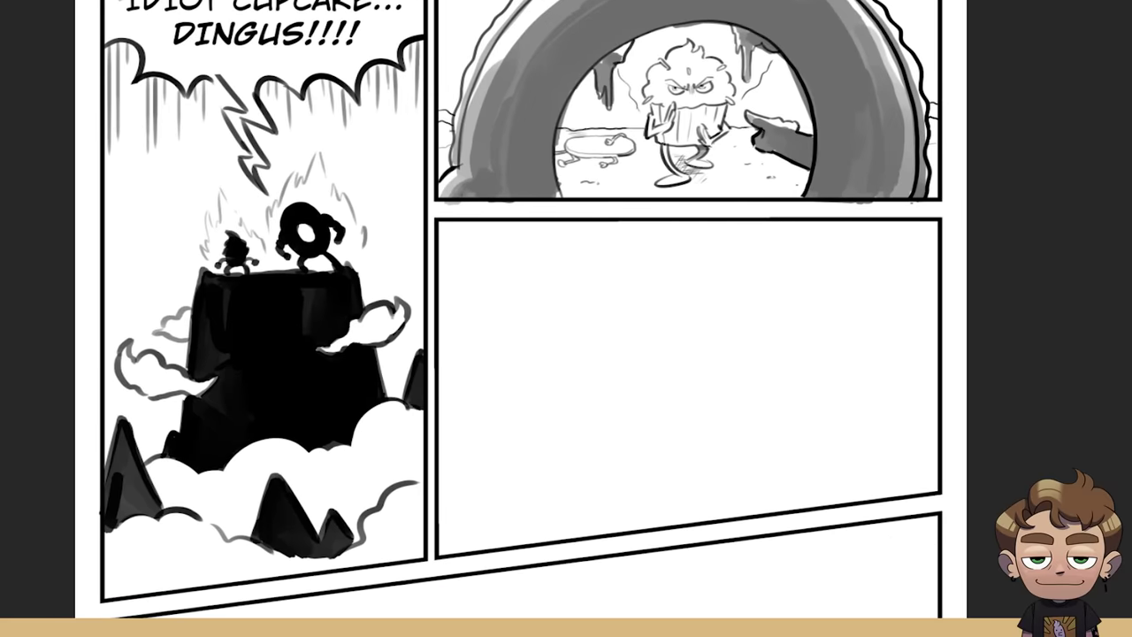
- Switch to the Jacob Hard Round brush and zoom into the empty bottom panel
click(107, 146)
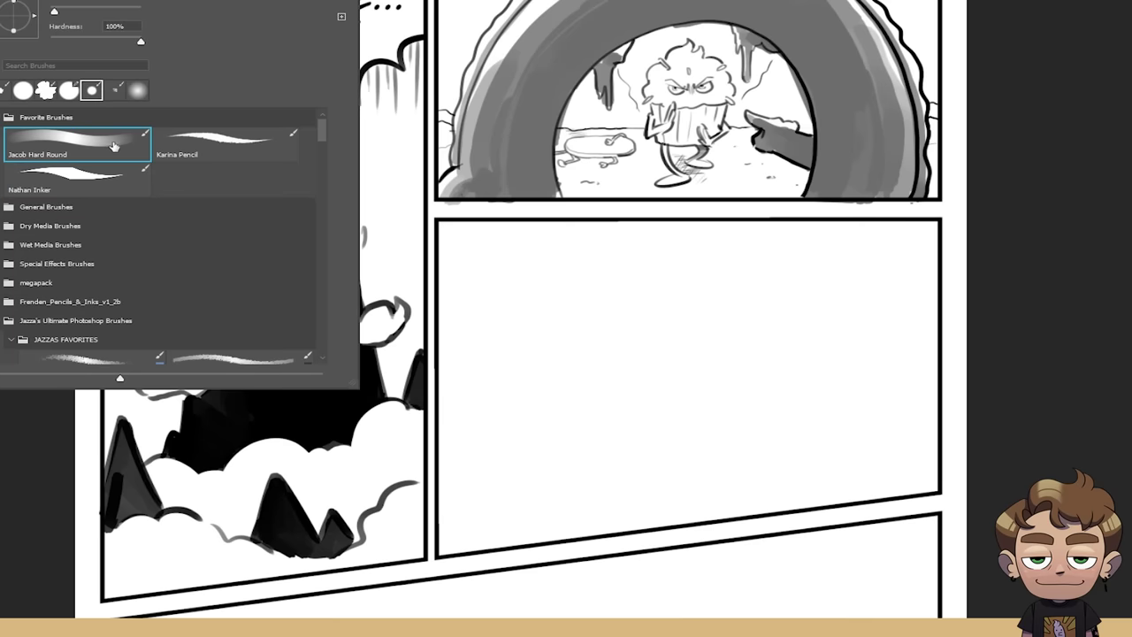
click(1026, 161)
drag(537, 377, 626, 384)
key(ctrl+z)
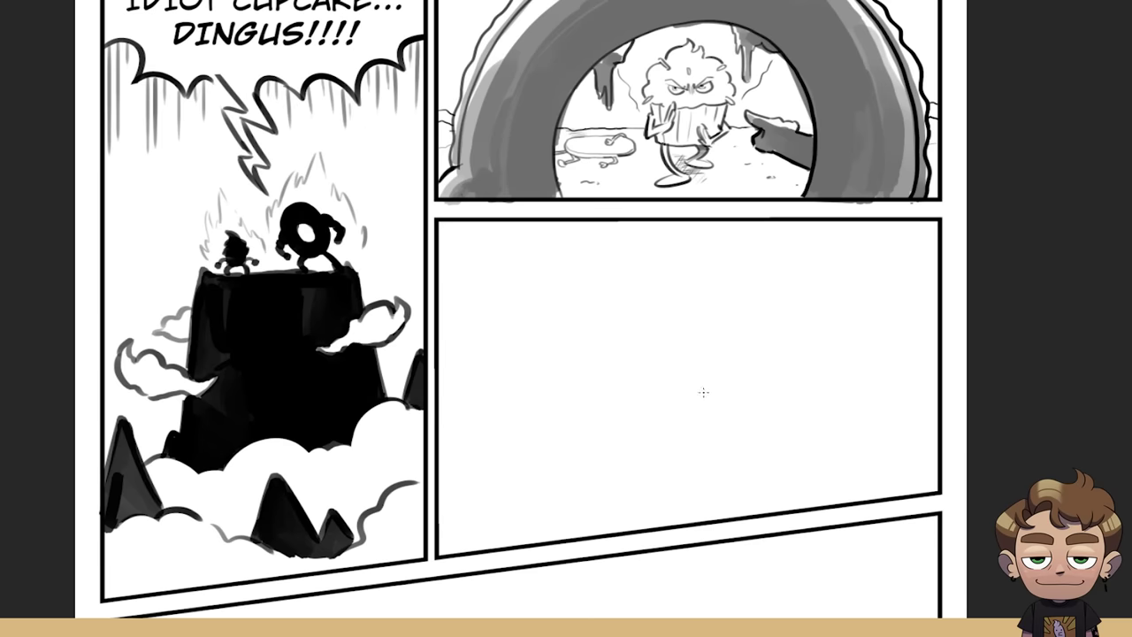
scroll(684, 412, up, 2)
mouse_move(784, 397)
mouse_down()
mouse_move(800, 351)
mouse_move(778, 392)
mouse_up()
scroll(796, 367, up, 2)
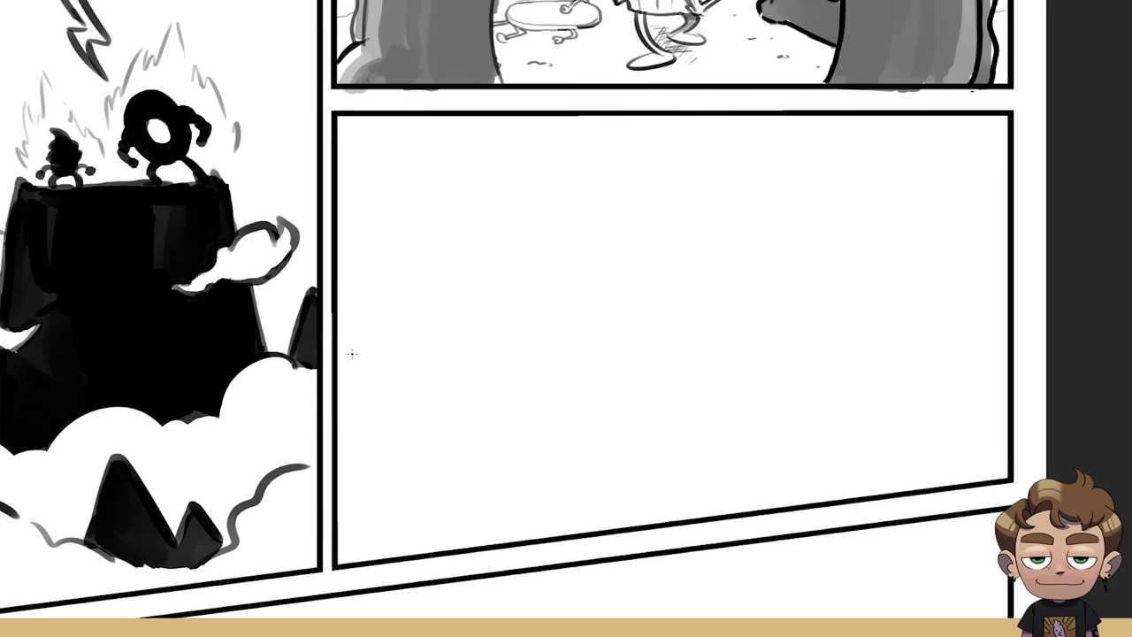
- Draw the cupcake's wide curved rim and the wrapper's slanting right side
drag(337, 385, 638, 378)
key(ctrl+z)
drag(334, 380, 681, 367)
key(ctrl+z)
drag(335, 356, 712, 396)
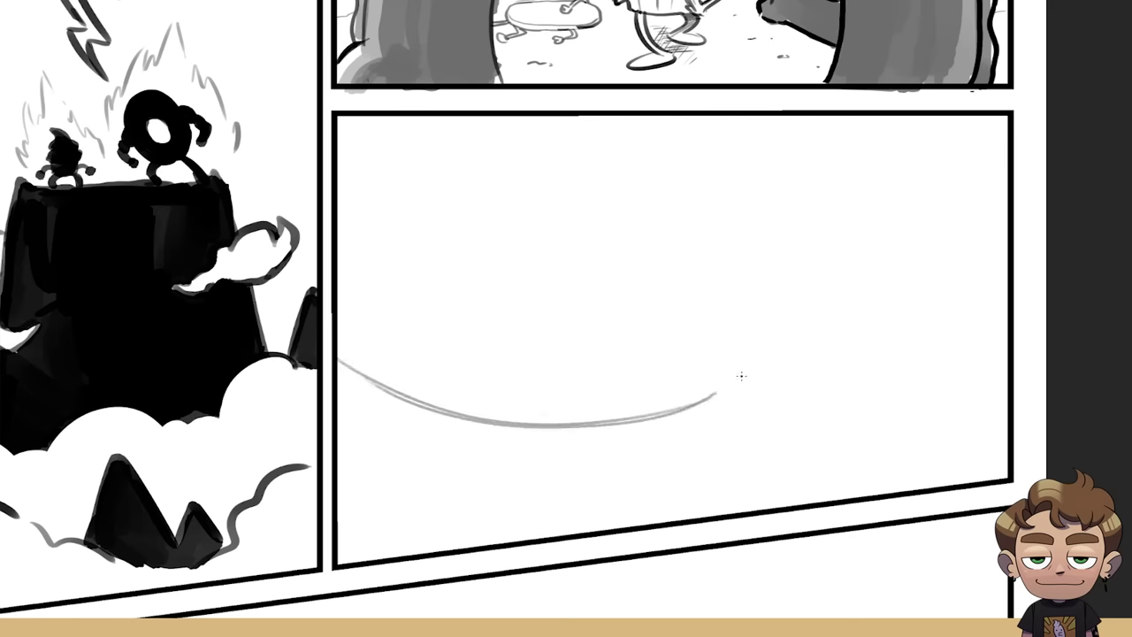
drag(698, 401, 594, 522)
key(ctrl+z)
drag(637, 473, 594, 521)
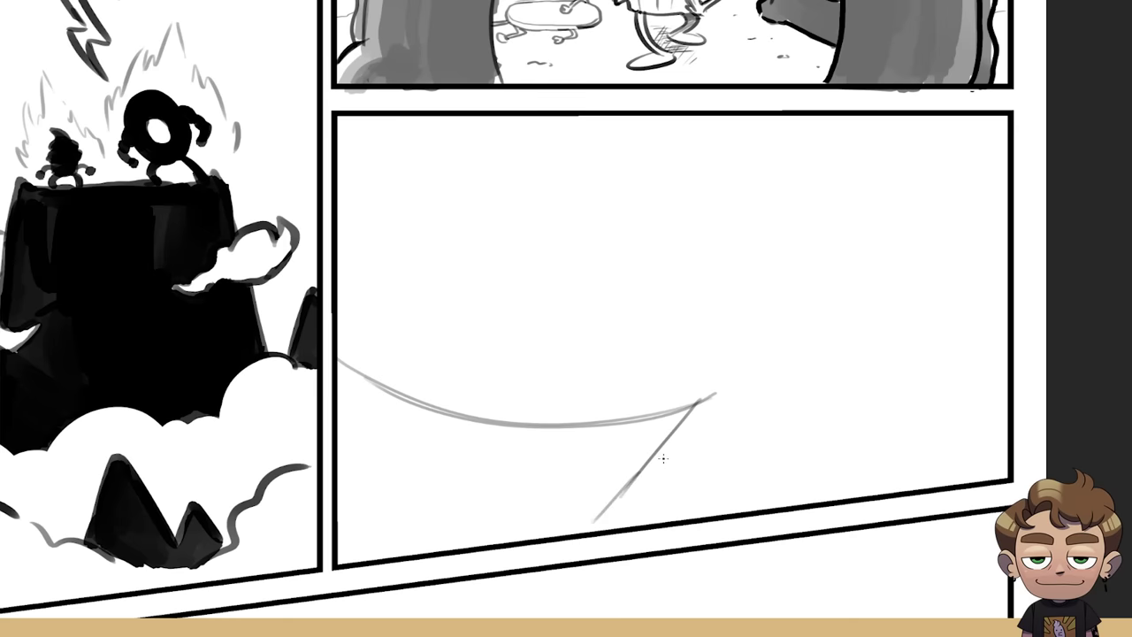
key(ctrl+z)
key(ctrl+shift+z)
key(ctrl+z)
- Outline the frosting rising from the rim toward the top of the panel
scroll(771, 389, down, 1)
drag(773, 432, 759, 534)
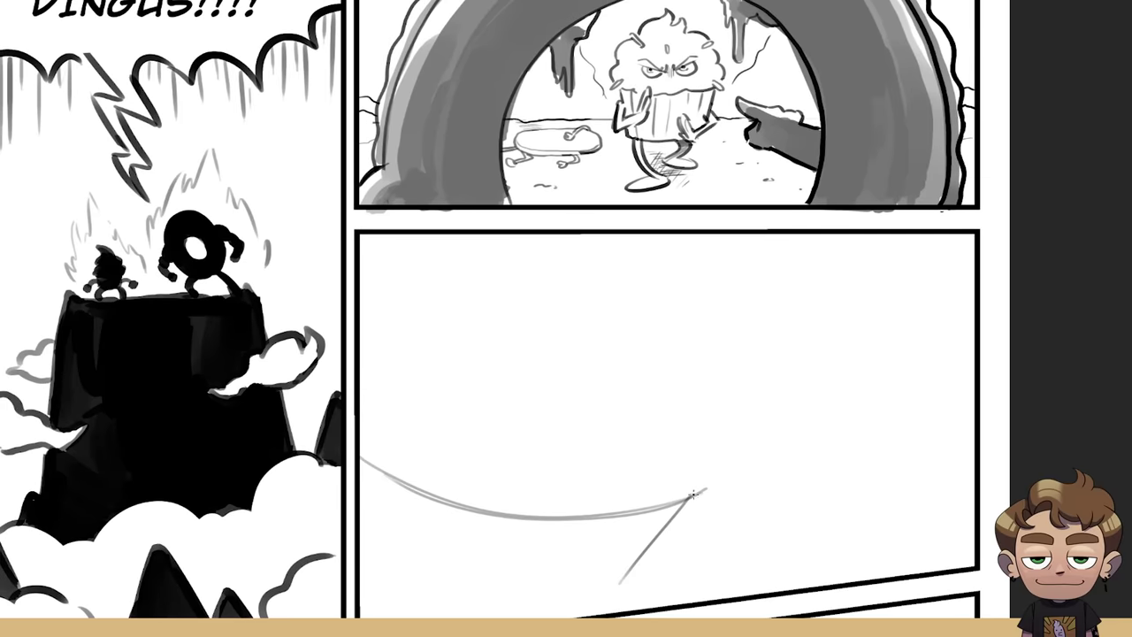
mouse_move(690, 493)
mouse_down()
mouse_move(731, 361)
mouse_move(670, 267)
mouse_move(670, 234)
mouse_up()
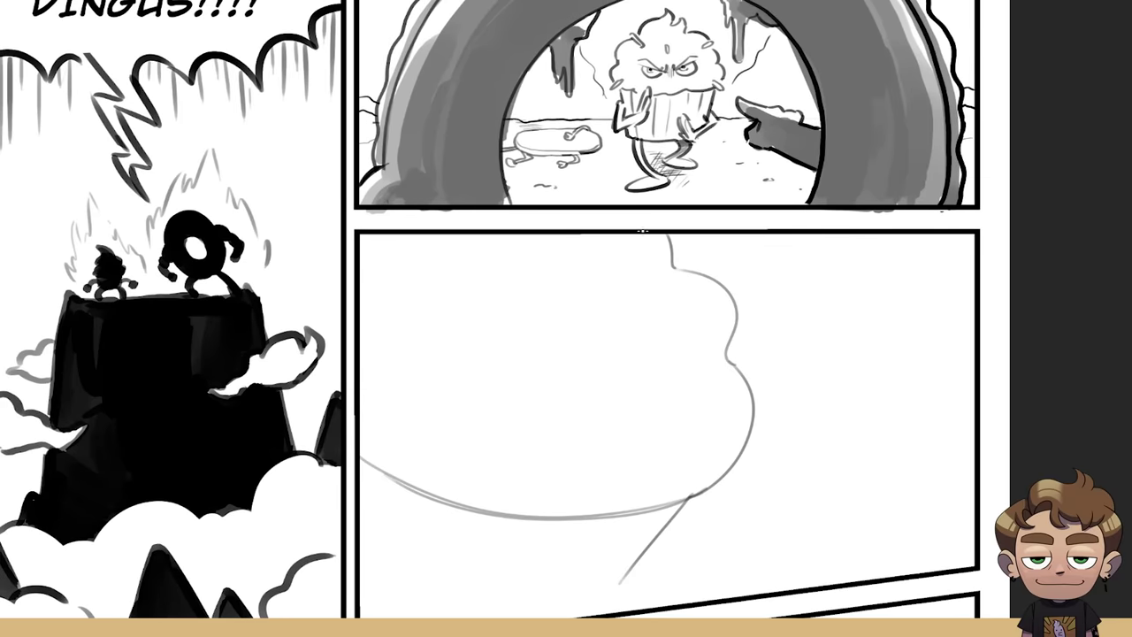
drag(919, 442, 945, 424)
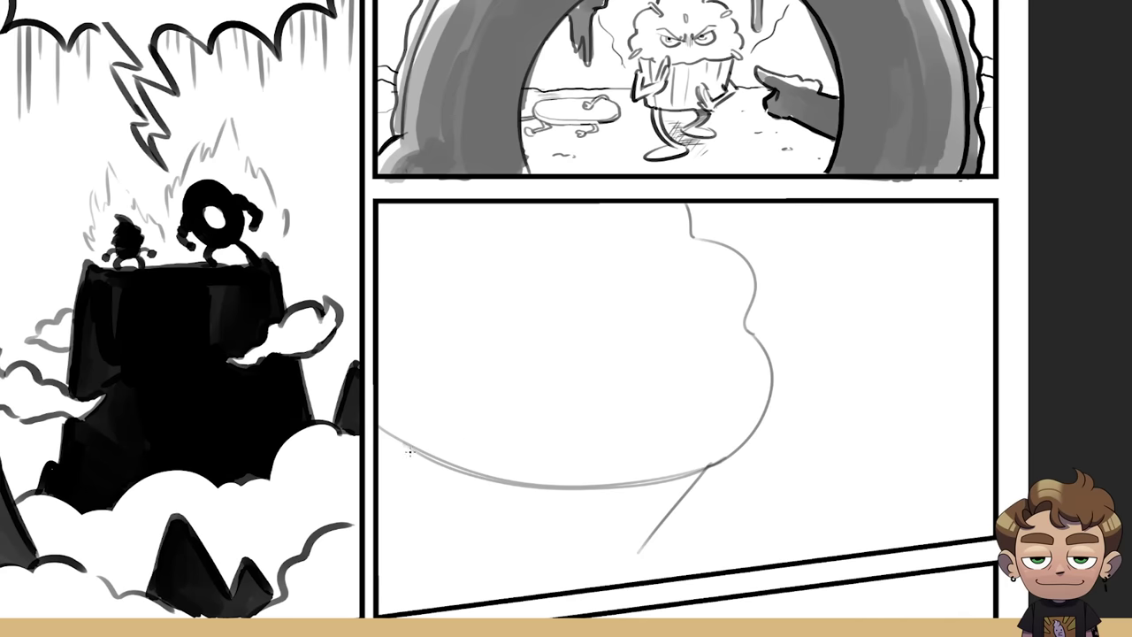
- Draw the pleat lines down the cupcake wrapper to the panel's bottom edge
drag(409, 447, 395, 488)
drag(461, 473, 407, 581)
drag(518, 482, 467, 582)
key(ctrl+z)
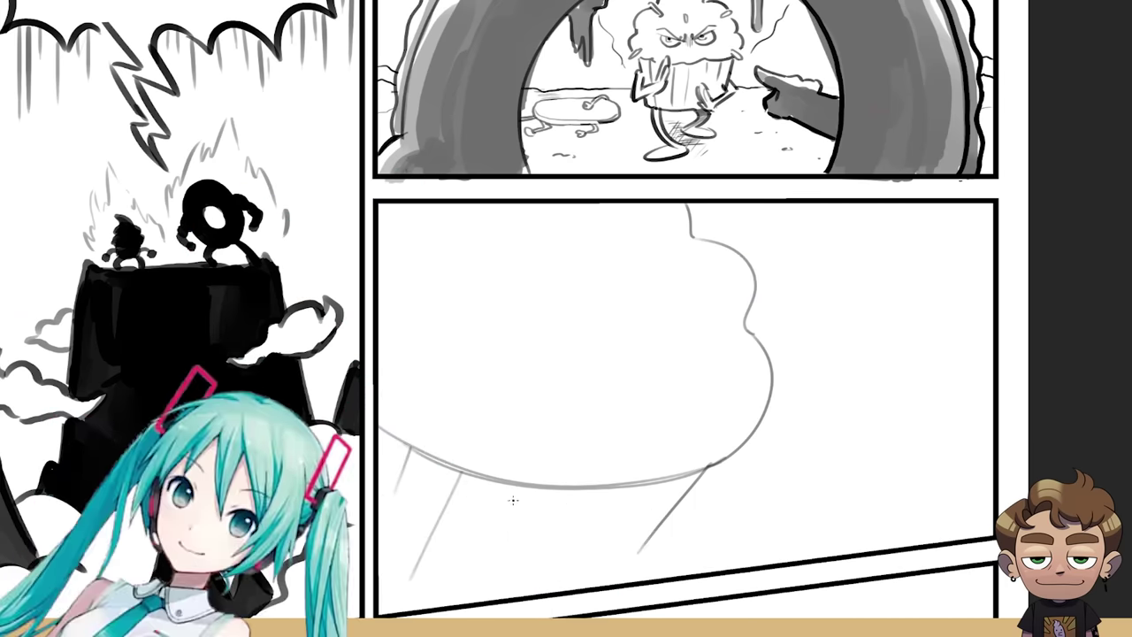
drag(493, 532, 469, 570)
key(ctrl+z)
drag(529, 482, 471, 575)
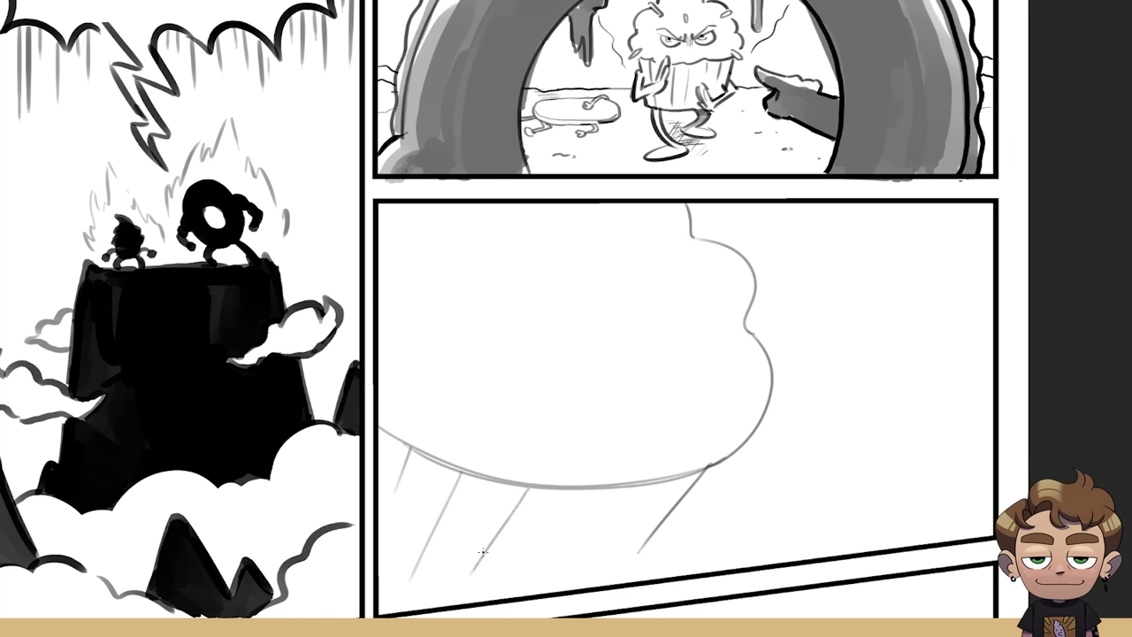
drag(590, 489, 532, 570)
mouse_move(652, 482)
mouse_down()
mouse_move(607, 534)
mouse_move(395, 589)
mouse_up()
key(ctrl+z)
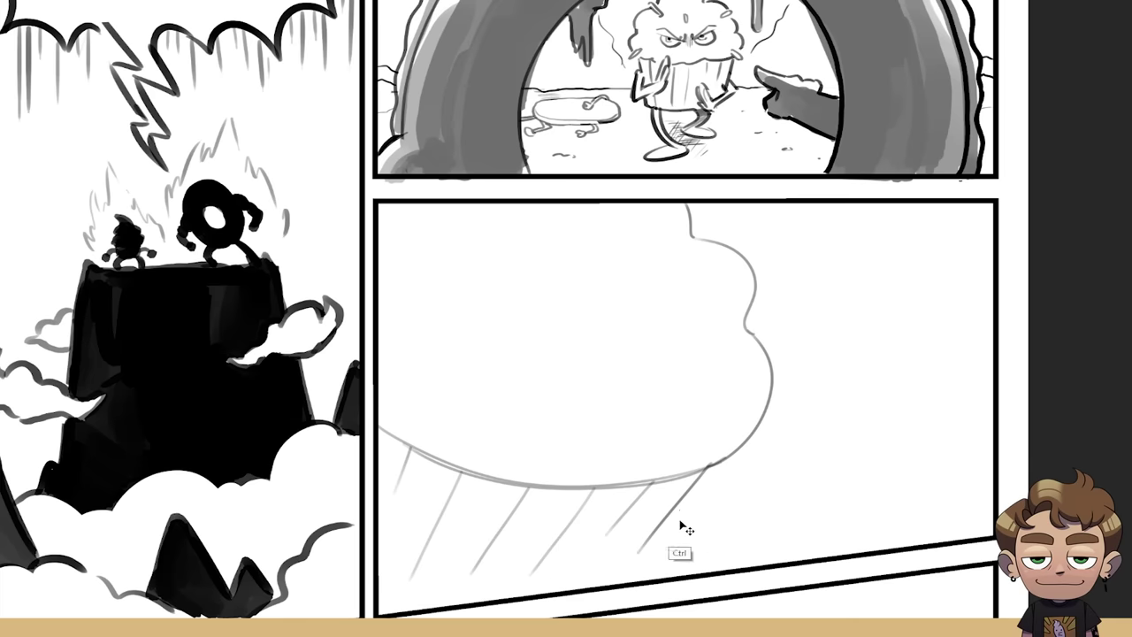
drag(656, 530, 608, 589)
drag(850, 510, 852, 523)
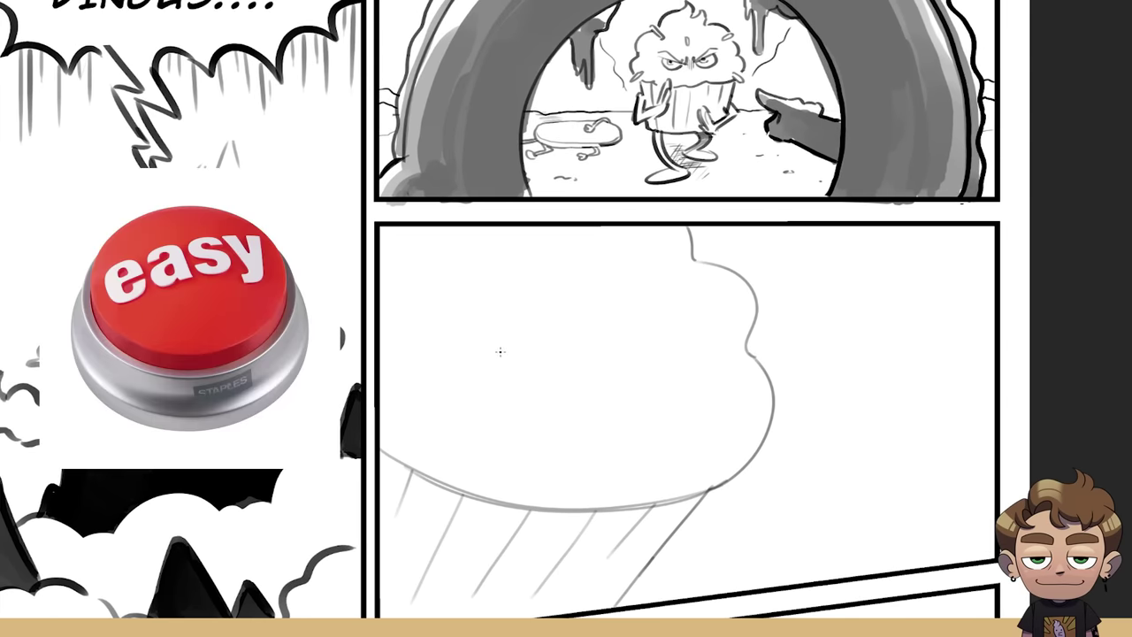
- Sketch a long brow curve across the cupcake and try out left-eye curves
drag(464, 304, 581, 398)
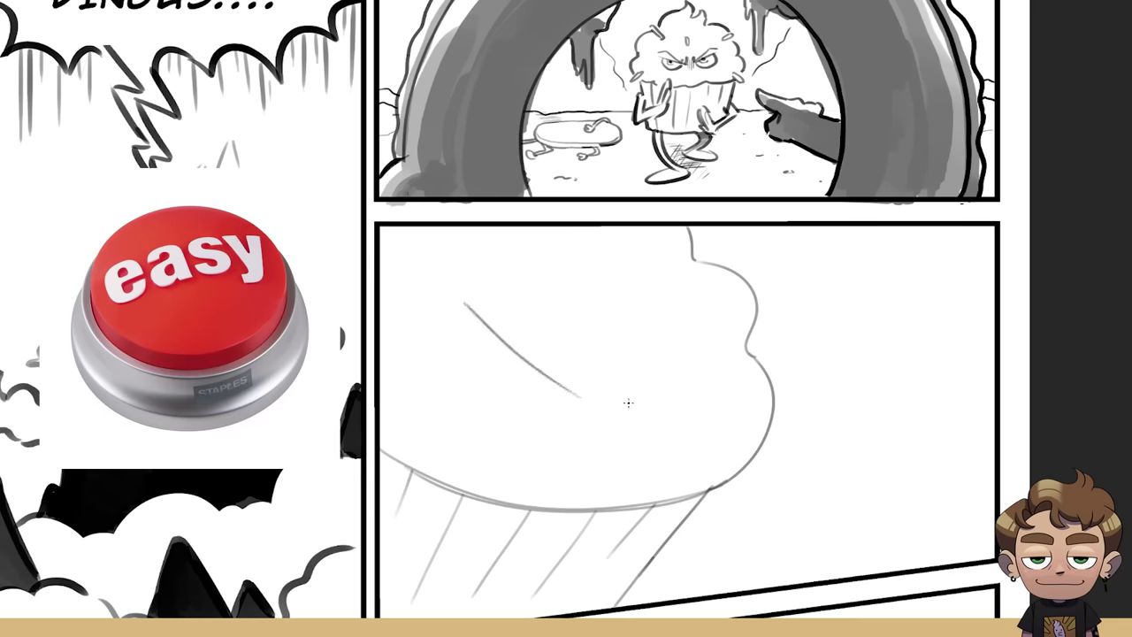
key(ctrl+z)
drag(451, 295, 566, 390)
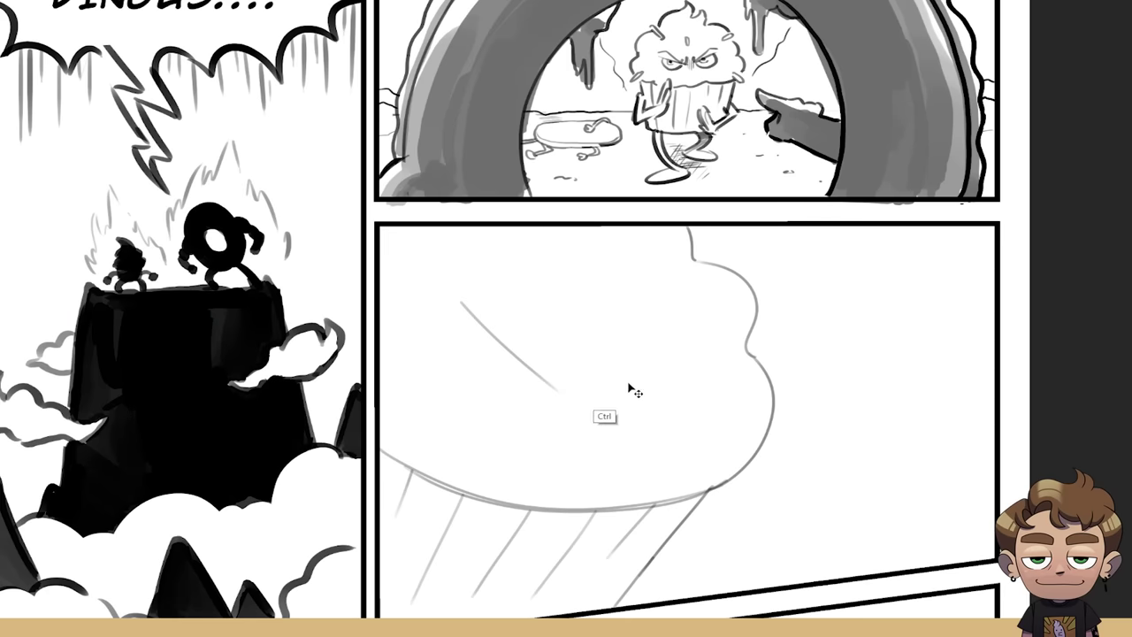
key(ctrl+z)
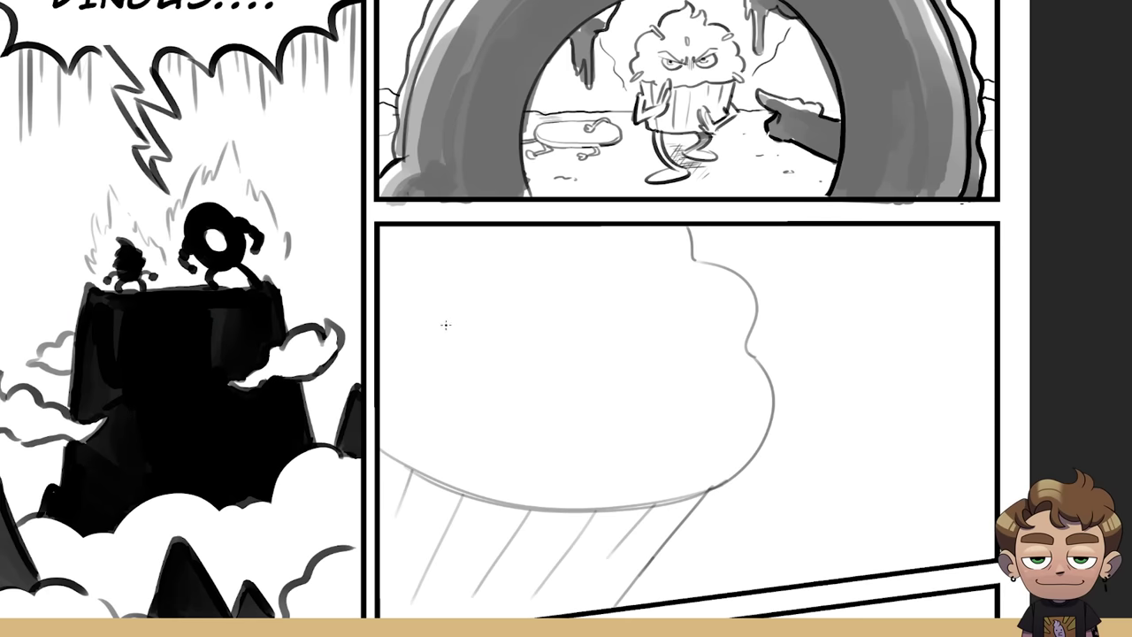
mouse_move(421, 307)
mouse_down()
mouse_move(727, 388)
mouse_move(753, 372)
mouse_up()
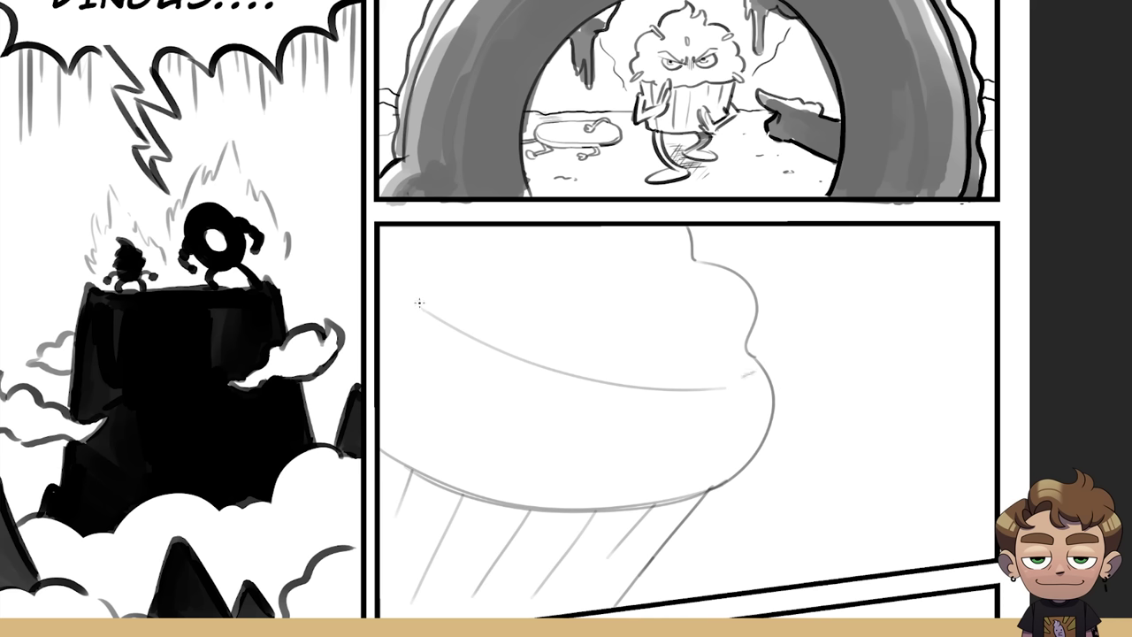
drag(419, 303, 499, 421)
key(ctrl+z)
drag(415, 306, 492, 407)
key(ctrl+z)
mouse_move(417, 315)
mouse_down()
mouse_move(503, 414)
mouse_move(598, 389)
mouse_up()
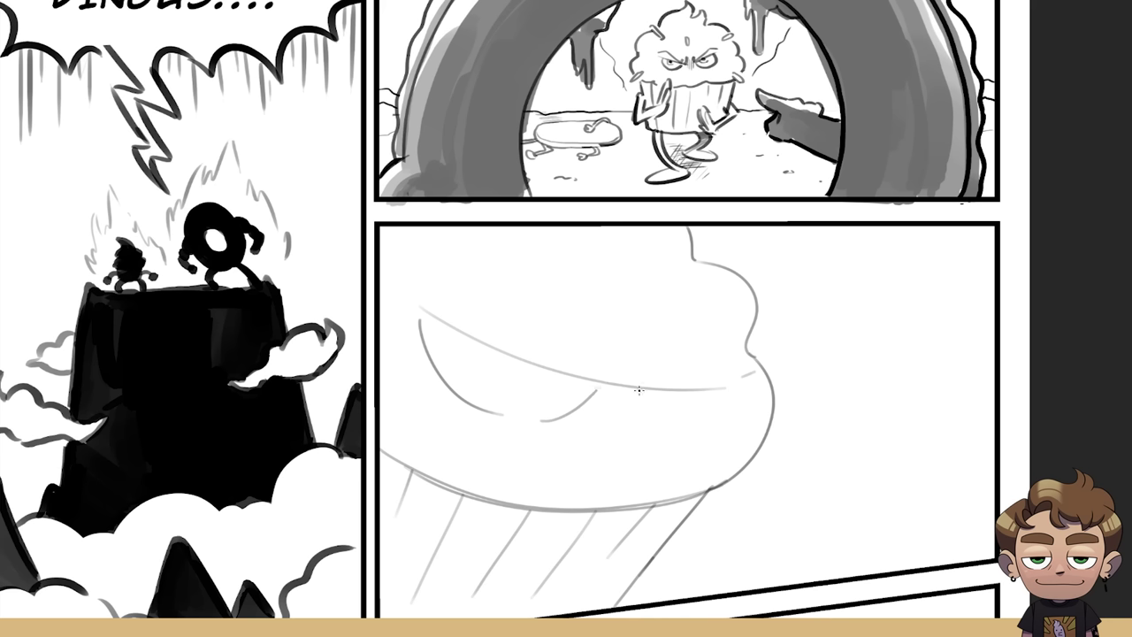
key(ctrl+z)
mouse_move(520, 416)
mouse_down()
mouse_move(603, 400)
mouse_move(689, 440)
mouse_up()
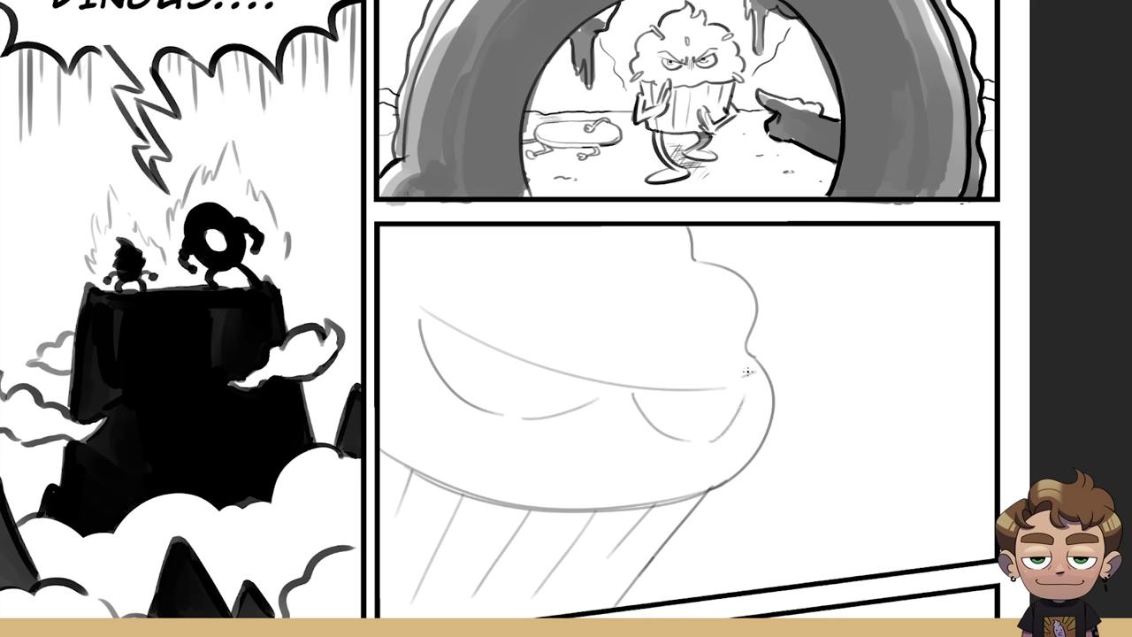
key(ctrl+z)
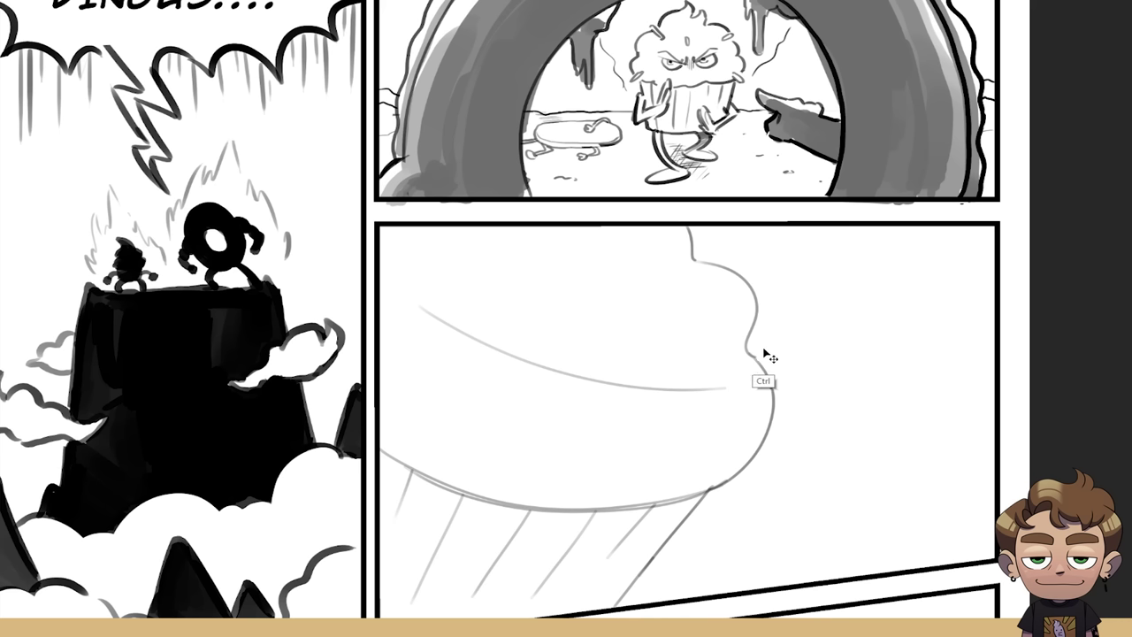
key(ctrl+z)
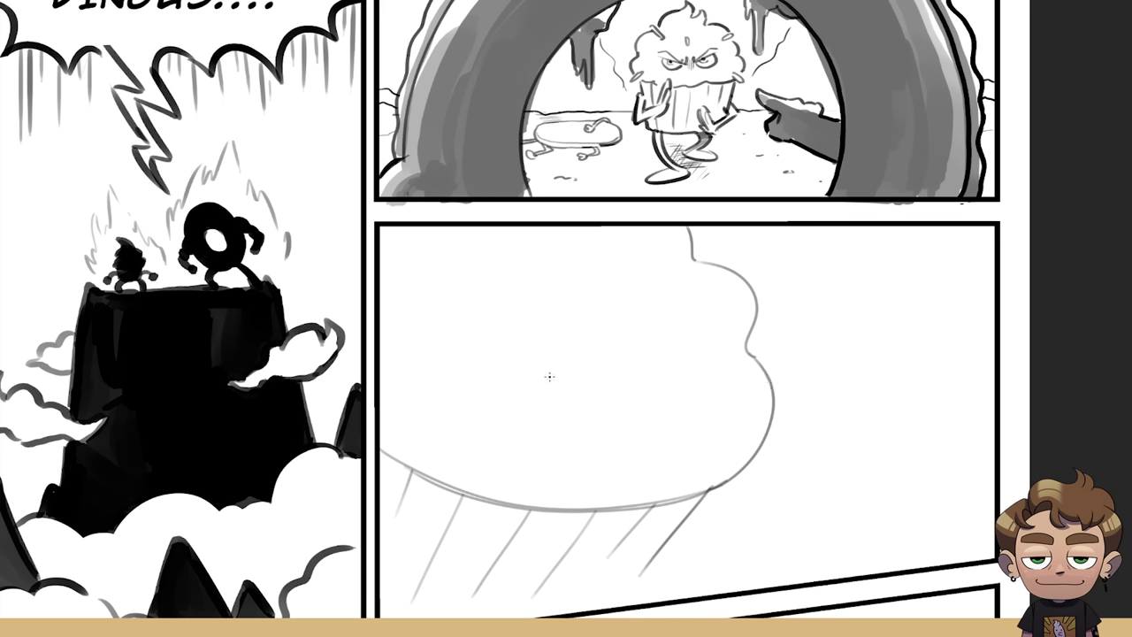
- Draw the slanted angry brows, both lower lids and a furrow line between the eyes
mouse_move(423, 335)
mouse_down()
mouse_move(552, 408)
mouse_move(408, 367)
mouse_up()
key(ctrl+z)
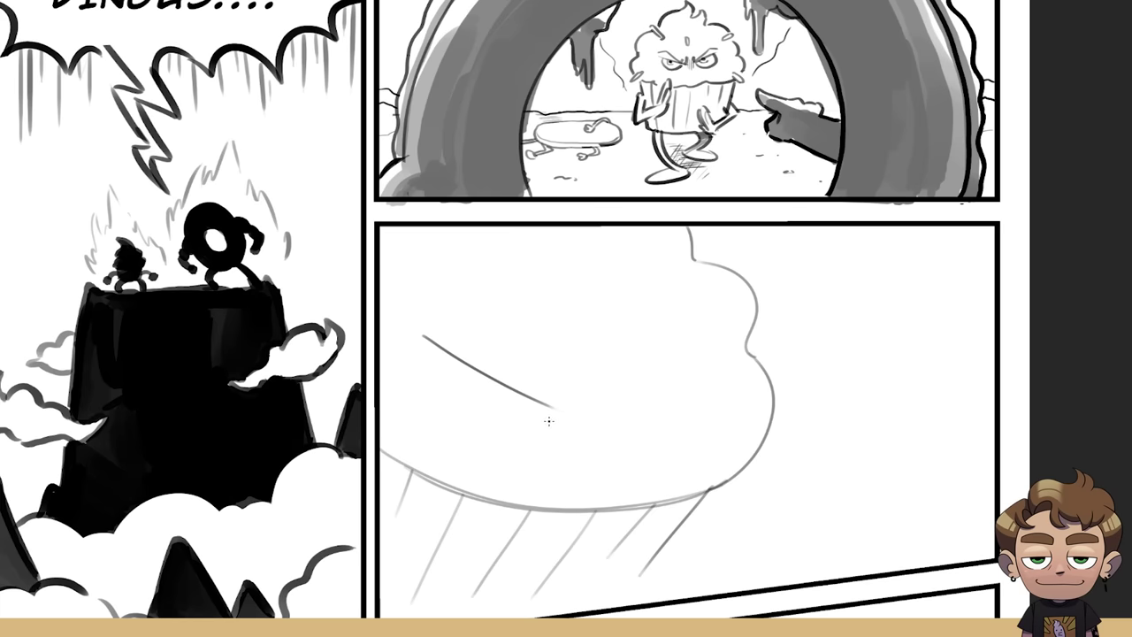
drag(550, 417, 409, 368)
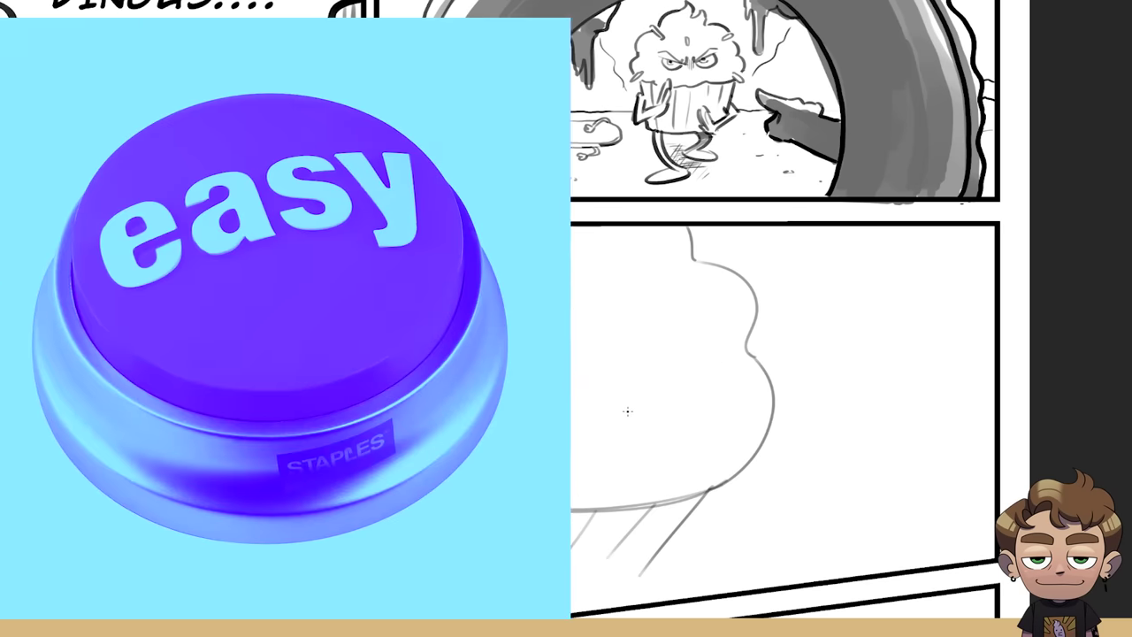
mouse_move(747, 389)
mouse_down()
mouse_move(625, 412)
mouse_move(690, 458)
mouse_up()
key(ctrl+z)
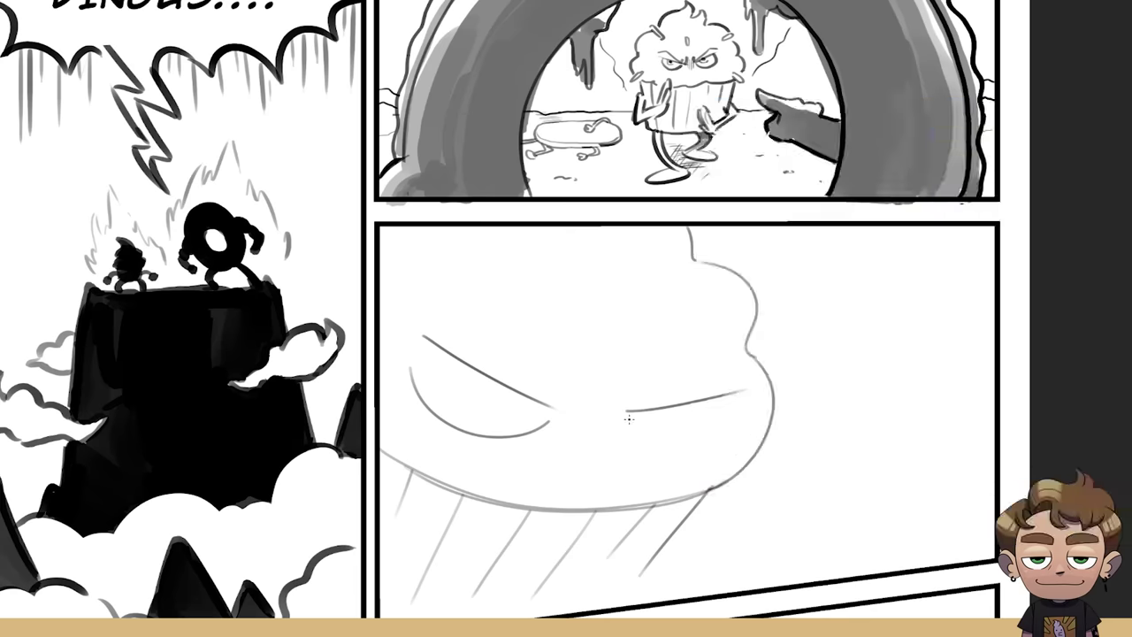
drag(624, 415, 688, 453)
key(ctrl+z)
mouse_move(625, 416)
mouse_down()
mouse_move(676, 446)
mouse_move(747, 411)
mouse_up()
key(ctrl+z)
drag(688, 448, 736, 411)
key(ctrl+z)
drag(692, 450, 738, 412)
key(ctrl+z)
key(ctrl+z)
mouse_move(625, 417)
mouse_down()
mouse_move(669, 451)
mouse_move(747, 404)
mouse_up()
mouse_move(579, 375)
mouse_down()
mouse_move(566, 397)
mouse_move(464, 300)
mouse_move(403, 302)
mouse_move(578, 387)
mouse_move(624, 387)
mouse_move(713, 318)
mouse_move(724, 345)
mouse_up()
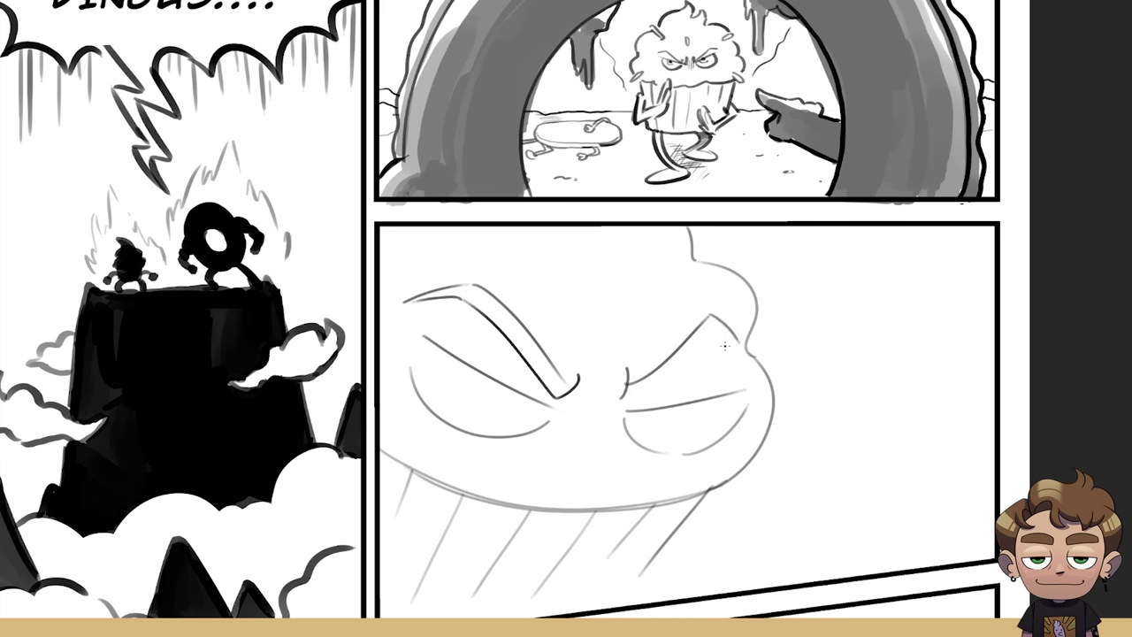
- Thicken both eyebrows, dot the two pupils and add a wrinkle between the brows
drag(622, 402, 712, 329)
drag(496, 386, 508, 392)
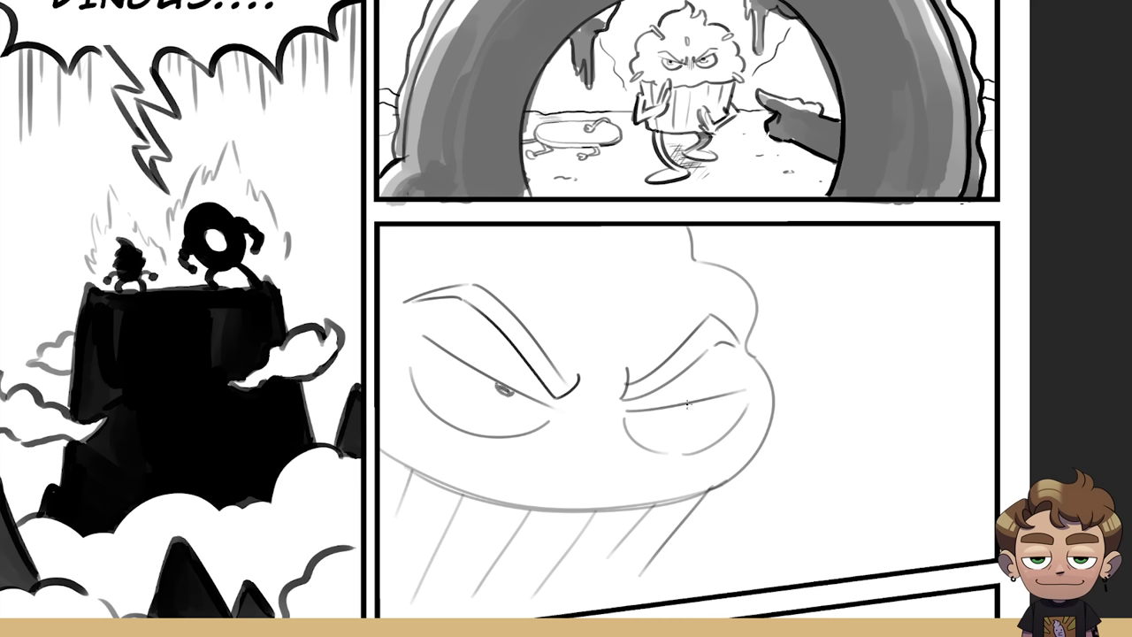
drag(687, 403, 694, 406)
mouse_move(574, 394)
mouse_down()
mouse_move(599, 386)
mouse_move(602, 402)
mouse_up()
drag(415, 299, 493, 287)
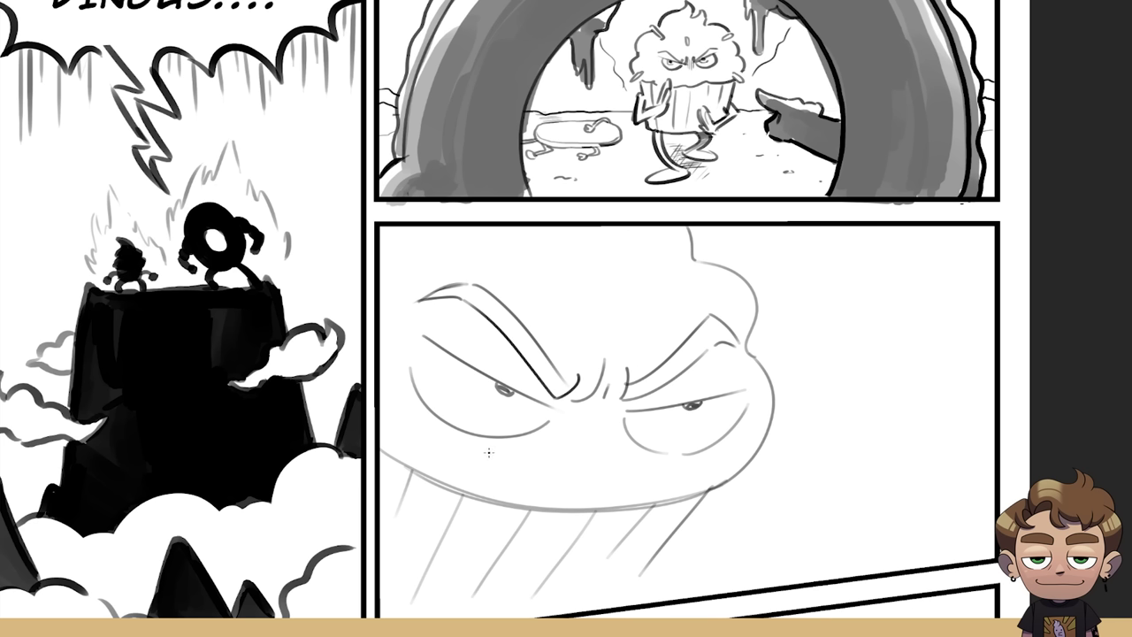
- Draw a cheek line, a curved mouth joining the smile, and a lower lip
mouse_move(494, 457)
mouse_down()
mouse_move(531, 493)
mouse_move(586, 513)
mouse_up()
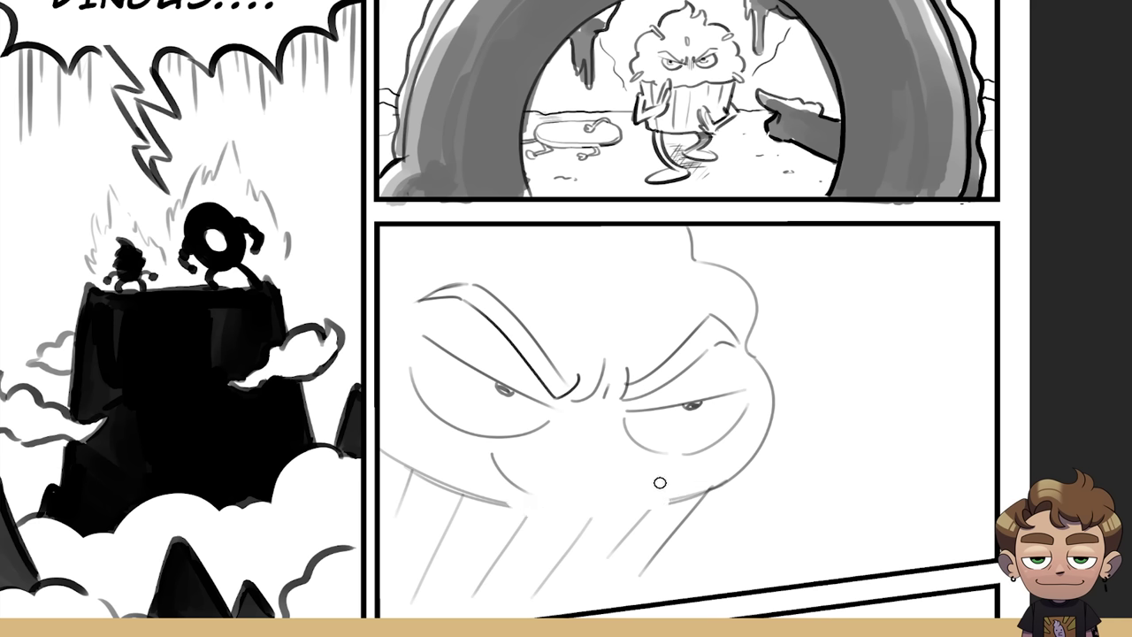
drag(635, 485, 531, 506)
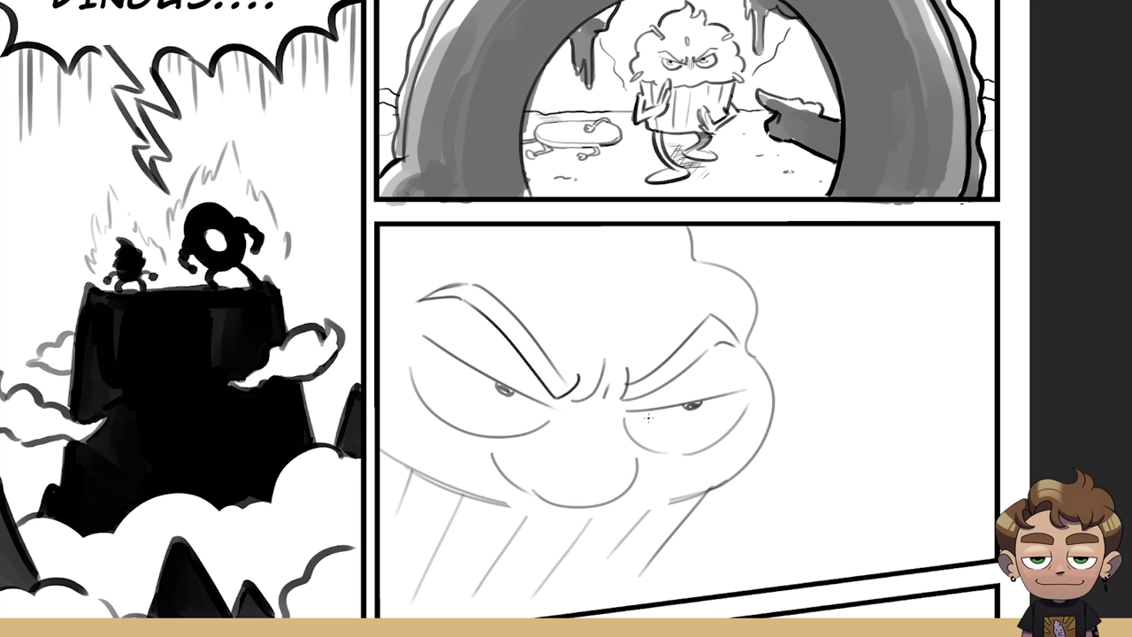
key(ctrl+z)
mouse_move(635, 461)
mouse_down()
mouse_move(520, 492)
mouse_move(542, 516)
mouse_up()
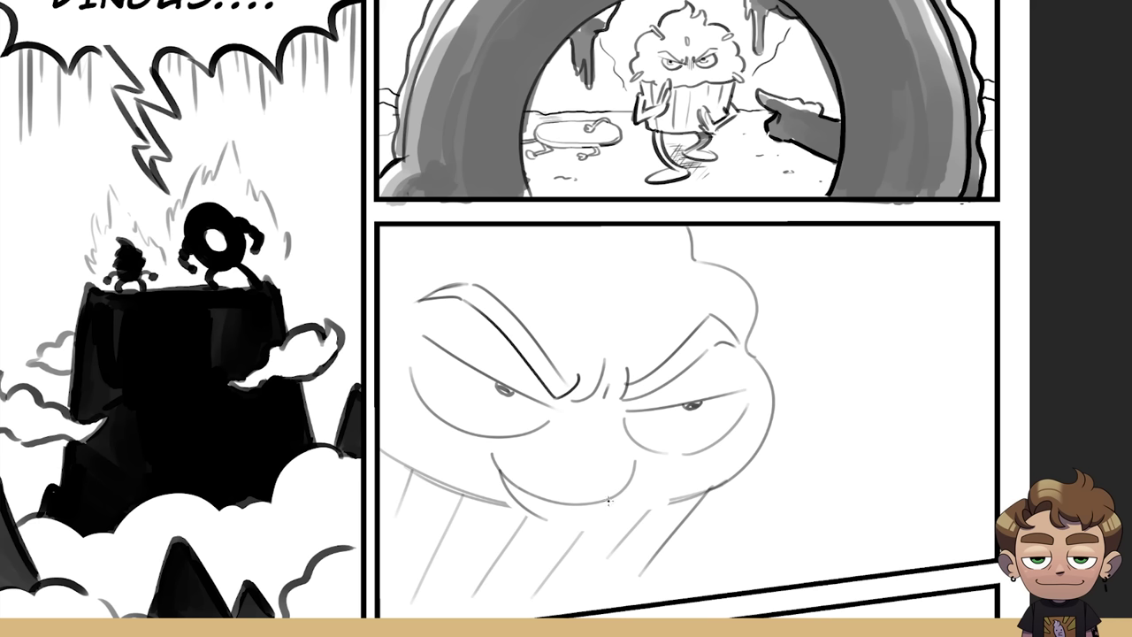
drag(608, 500, 554, 529)
key(ctrl+z)
drag(607, 500, 548, 529)
key(ctrl+z)
drag(607, 501, 543, 529)
- Add the second nostril and a jaw line down the lower right
drag(598, 469, 605, 471)
drag(601, 510, 698, 492)
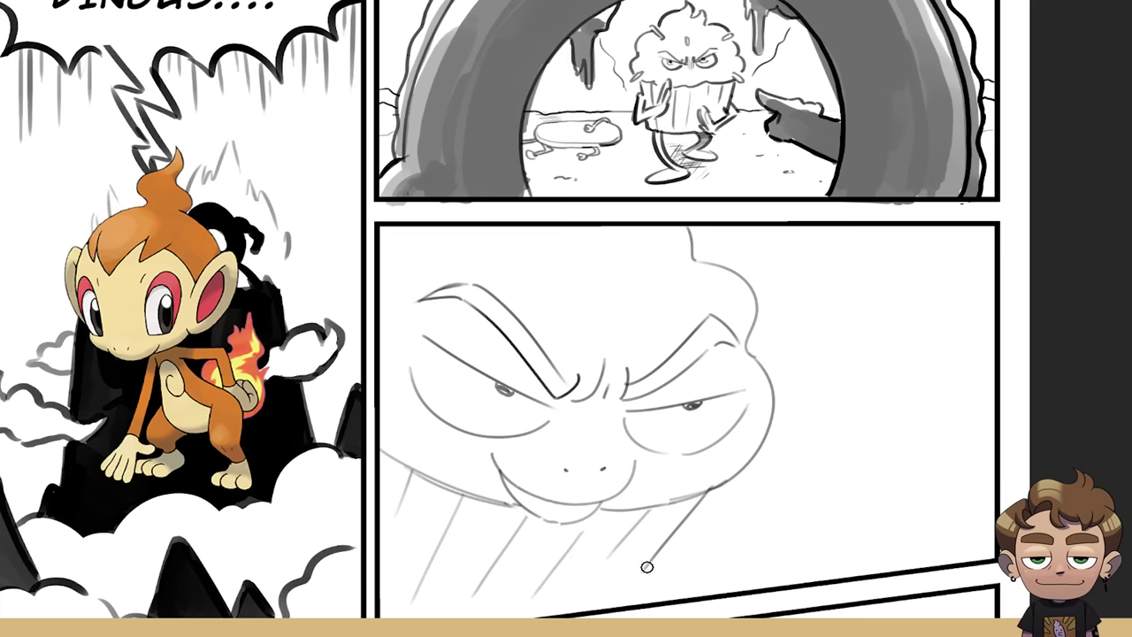
key(ctrl+z)
drag(708, 491, 617, 595)
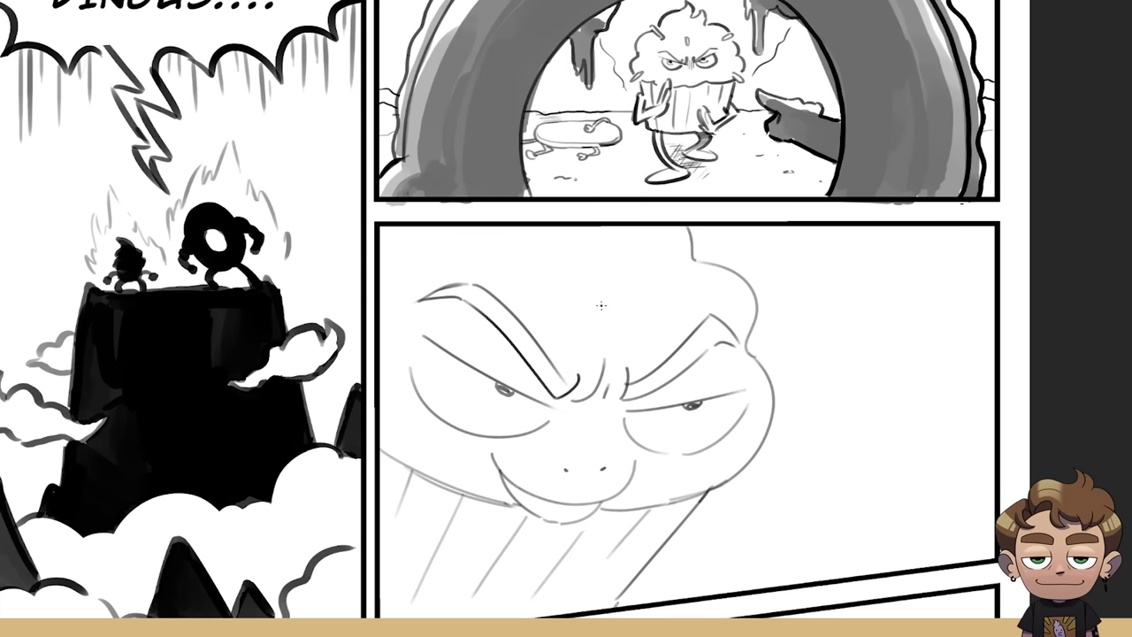
- Scatter sprinkles over the cupcake, then nudge the sketch slightly right and down
mouse_move(601, 308)
mouse_down()
mouse_move(597, 262)
mouse_move(607, 307)
mouse_up()
mouse_move(679, 267)
mouse_down()
mouse_move(701, 249)
mouse_move(706, 258)
mouse_move(681, 278)
mouse_up()
mouse_move(744, 471)
mouse_down()
mouse_move(742, 485)
mouse_move(753, 483)
mouse_up()
drag(382, 410, 396, 401)
drag(403, 229, 417, 244)
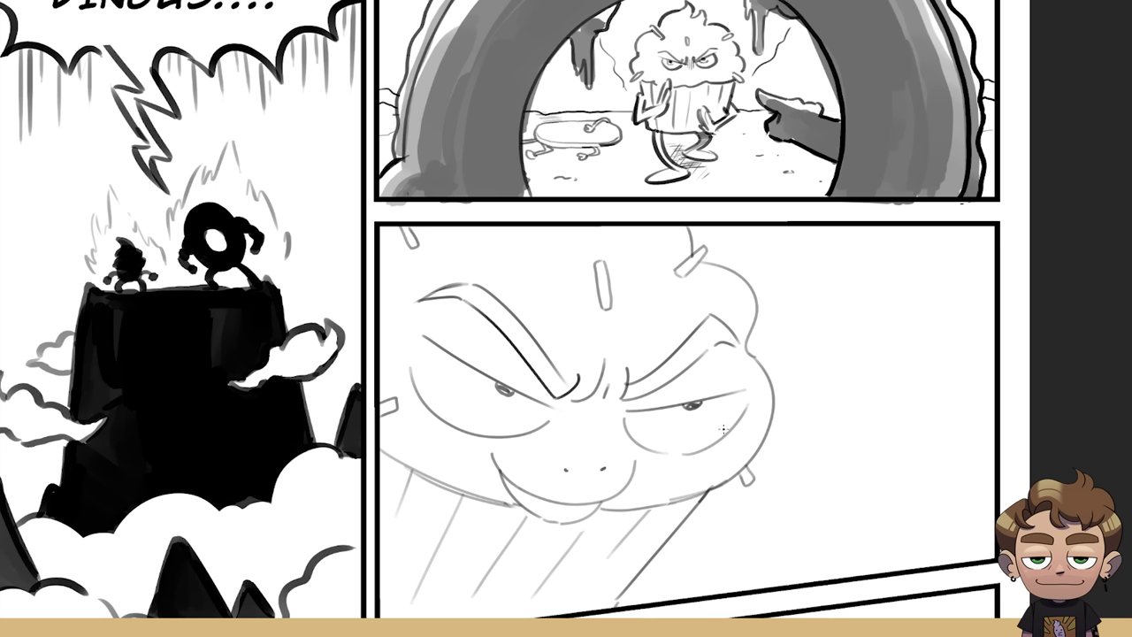
mouse_move(734, 450)
mouse_down()
mouse_move(727, 438)
mouse_move(725, 451)
mouse_up()
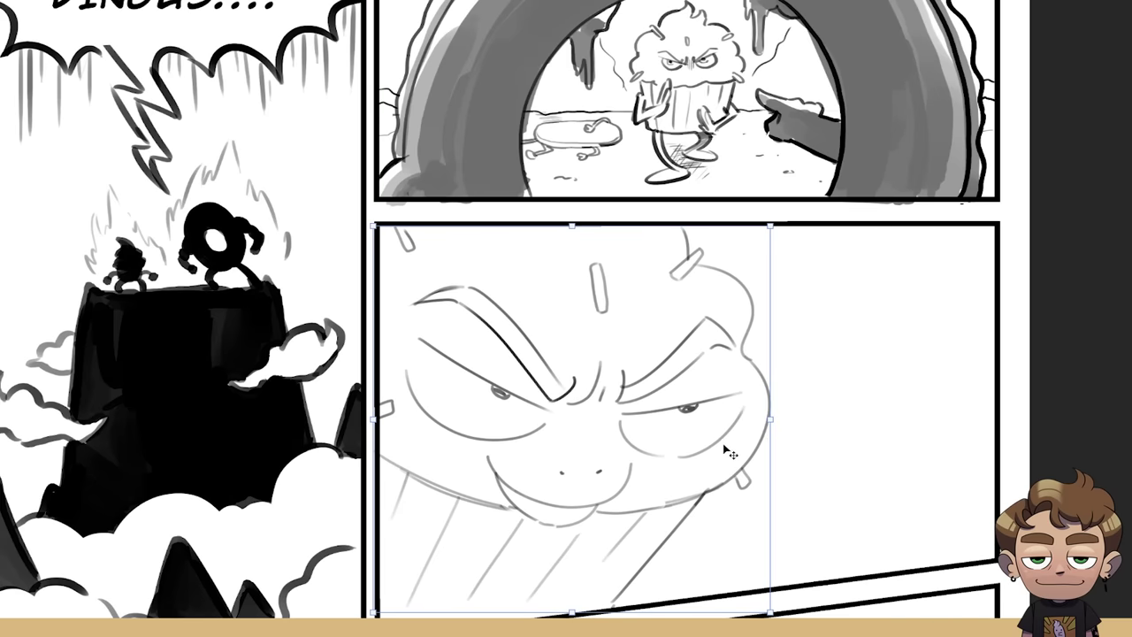
- Sketch the pointing hand's fingertips and extend the wrapper line down through the hand
key(b)
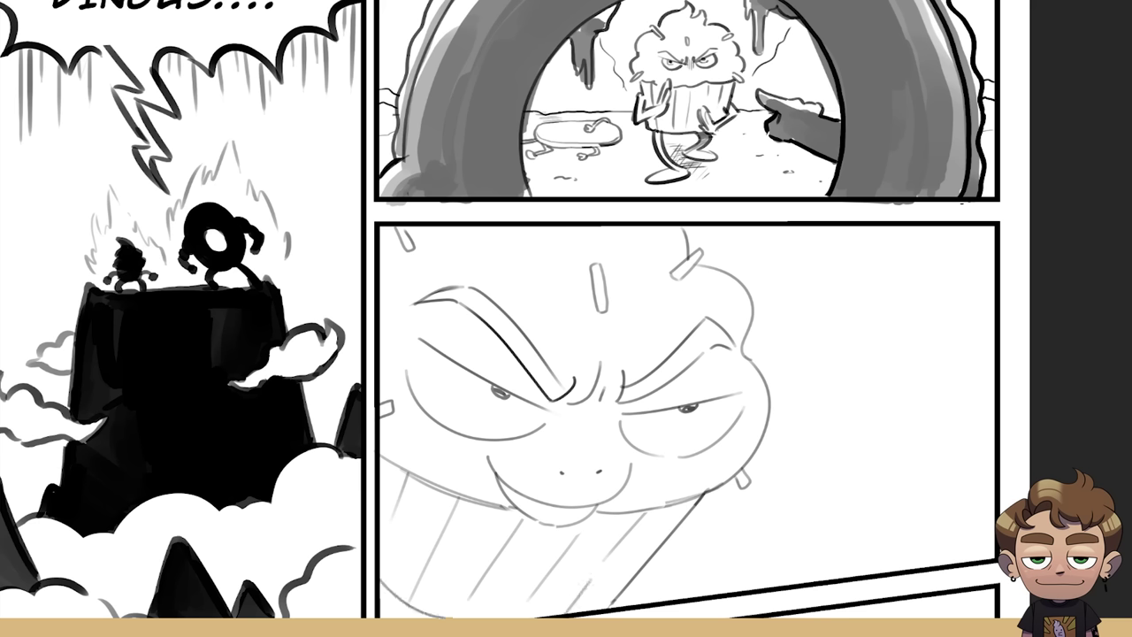
key(ctrl)
mouse_move(672, 528)
mouse_down()
mouse_move(683, 572)
mouse_move(759, 538)
mouse_move(741, 559)
mouse_move(810, 541)
mouse_move(796, 584)
mouse_up()
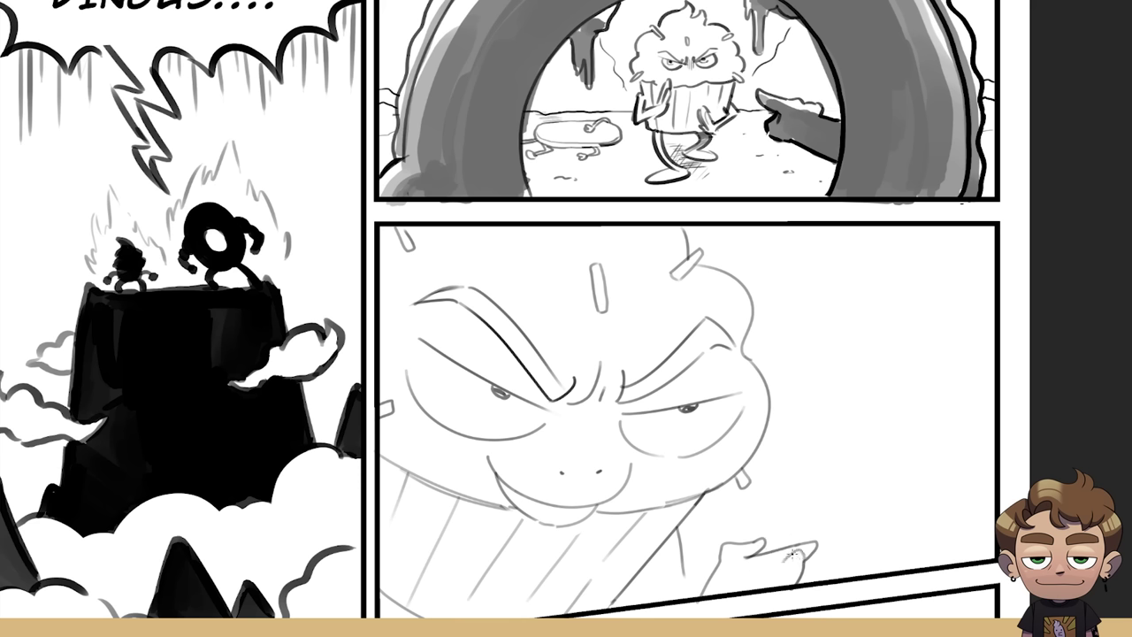
drag(803, 557, 766, 568)
drag(682, 561, 695, 609)
- In an upper-right text box, letter "I'M ACTUALLY SO GLAD YOU SAID THAT..." at 18 pt, unbolded, italicizing SO GLAD
mouse_move(753, 249)
mouse_down()
mouse_move(928, 471)
mouse_move(979, 518)
mouse_up()
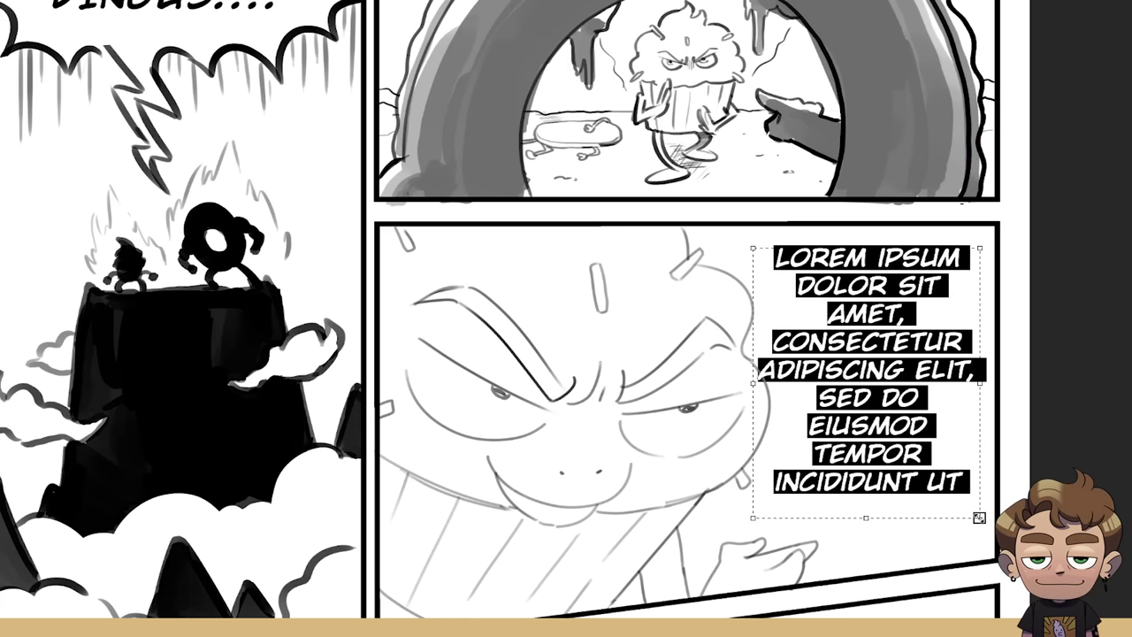
text(I'm actual)
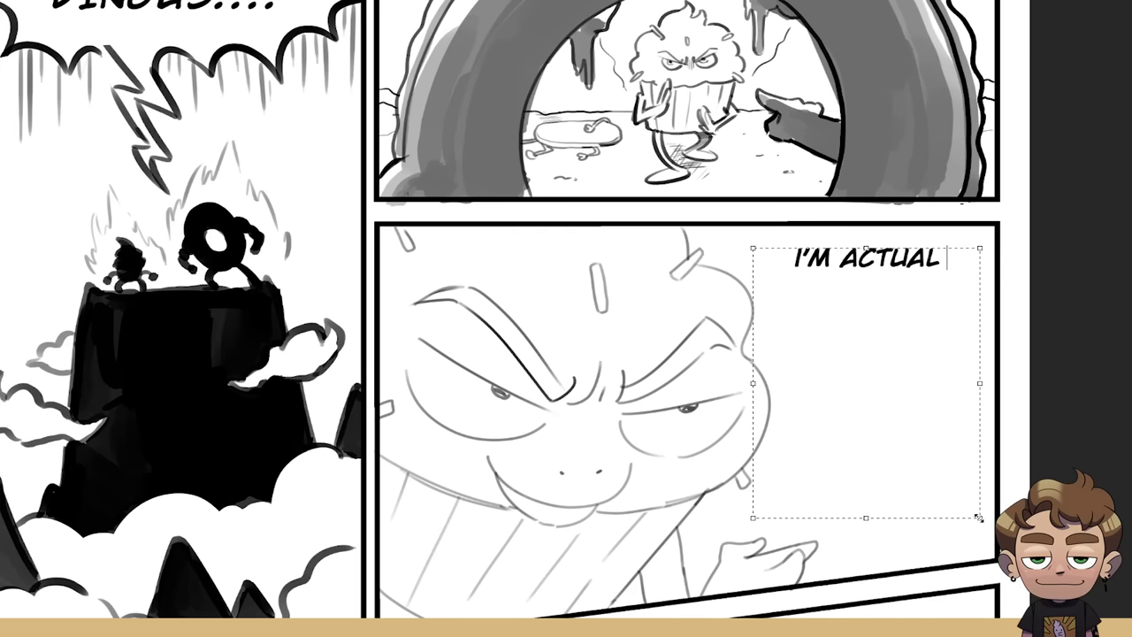
text(ly so glad you sai)
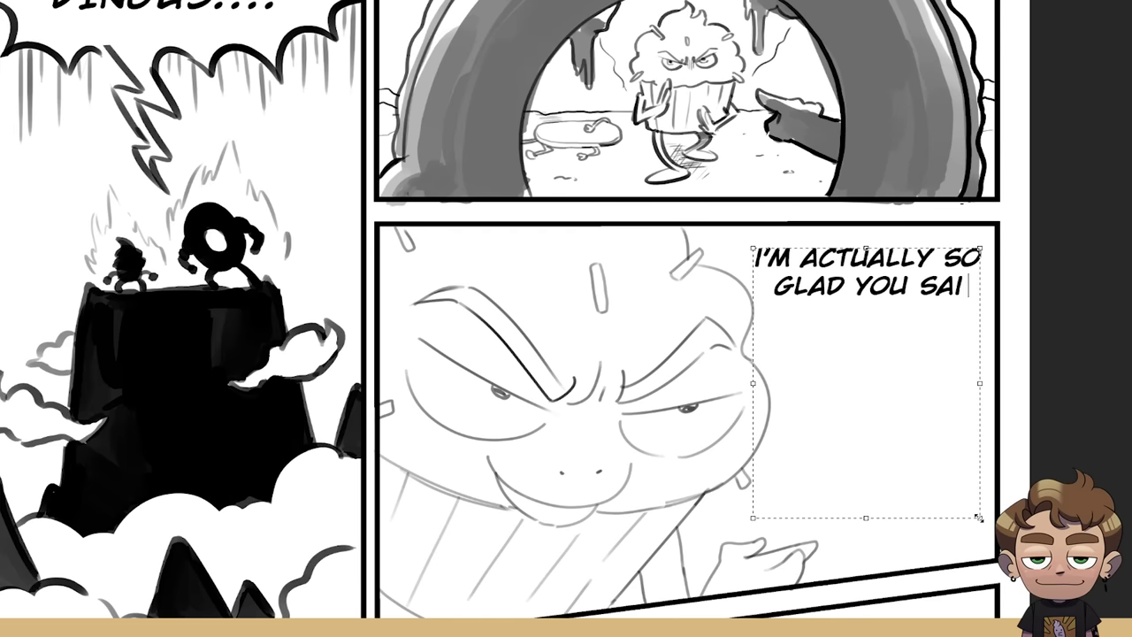
text(d that)
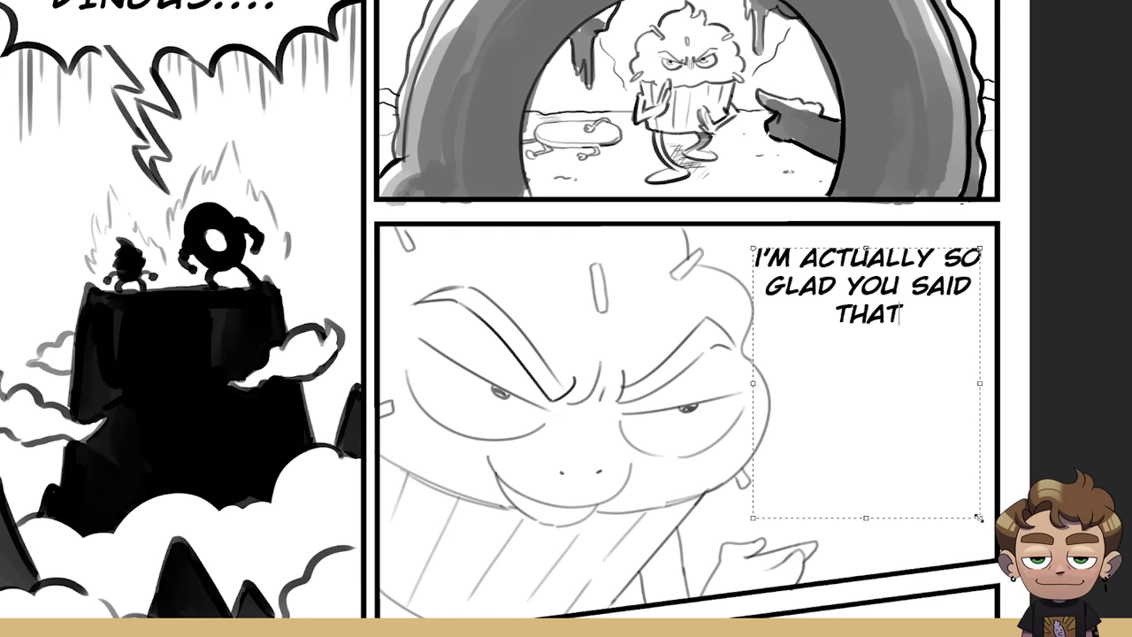
text(...)
key(ctrl+a)
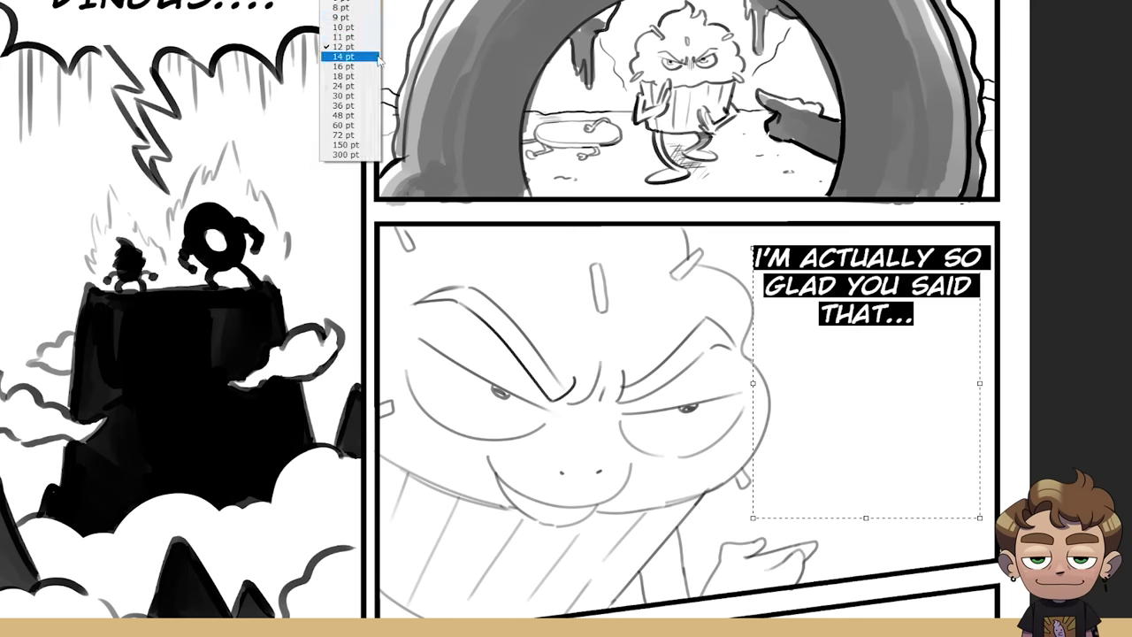
click(363, 77)
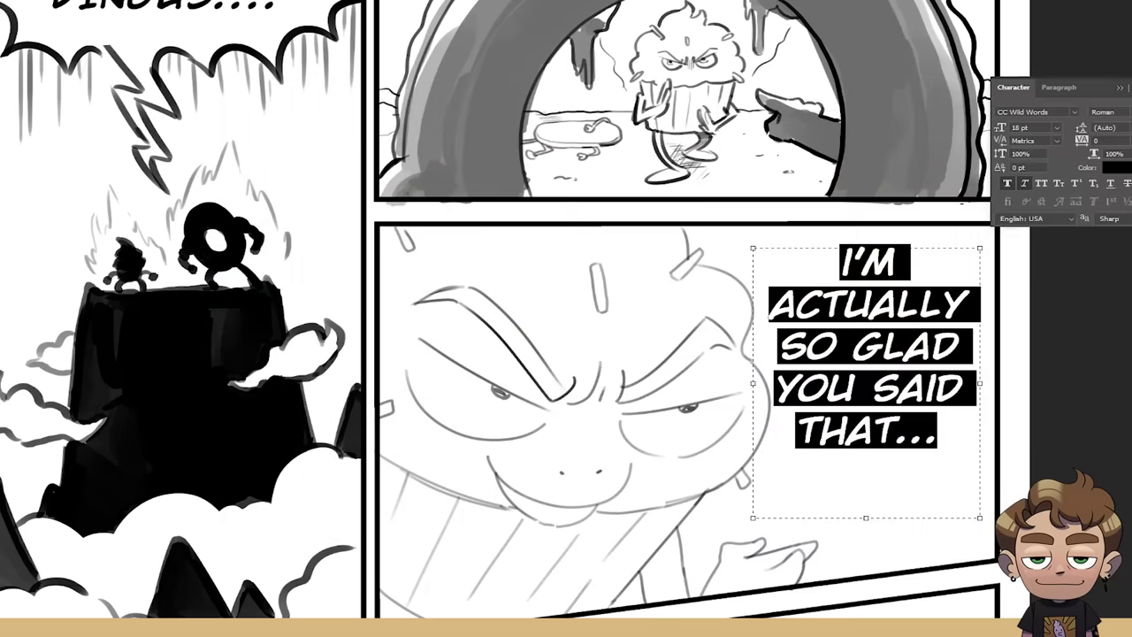
click(1023, 184)
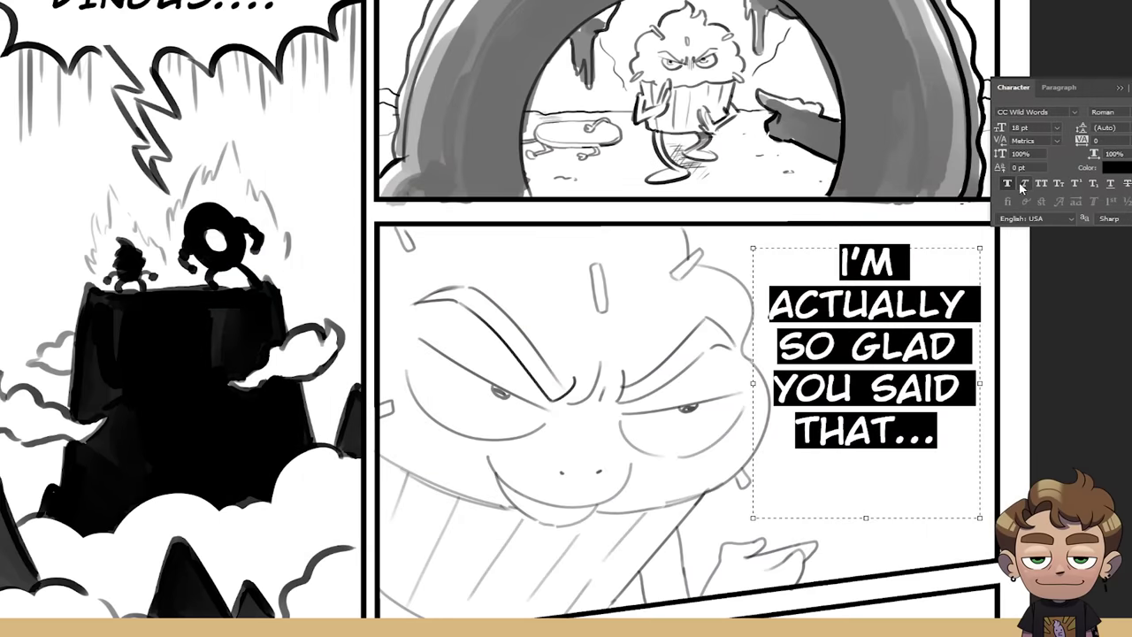
click(1006, 181)
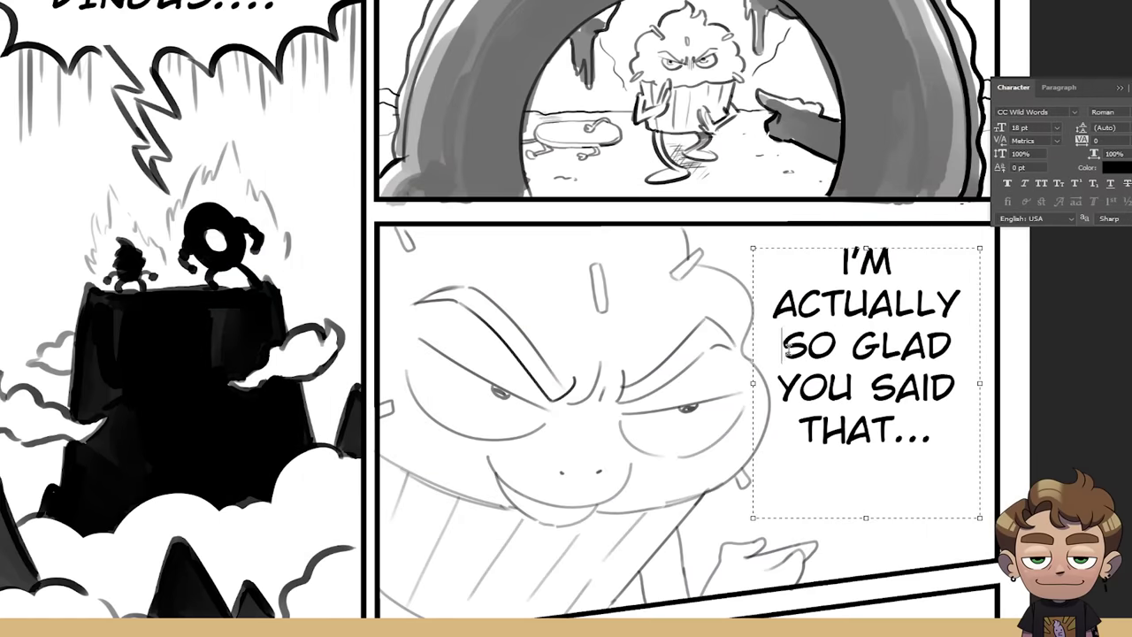
mouse_move(781, 345)
mouse_down()
mouse_move(967, 342)
mouse_move(953, 342)
mouse_up()
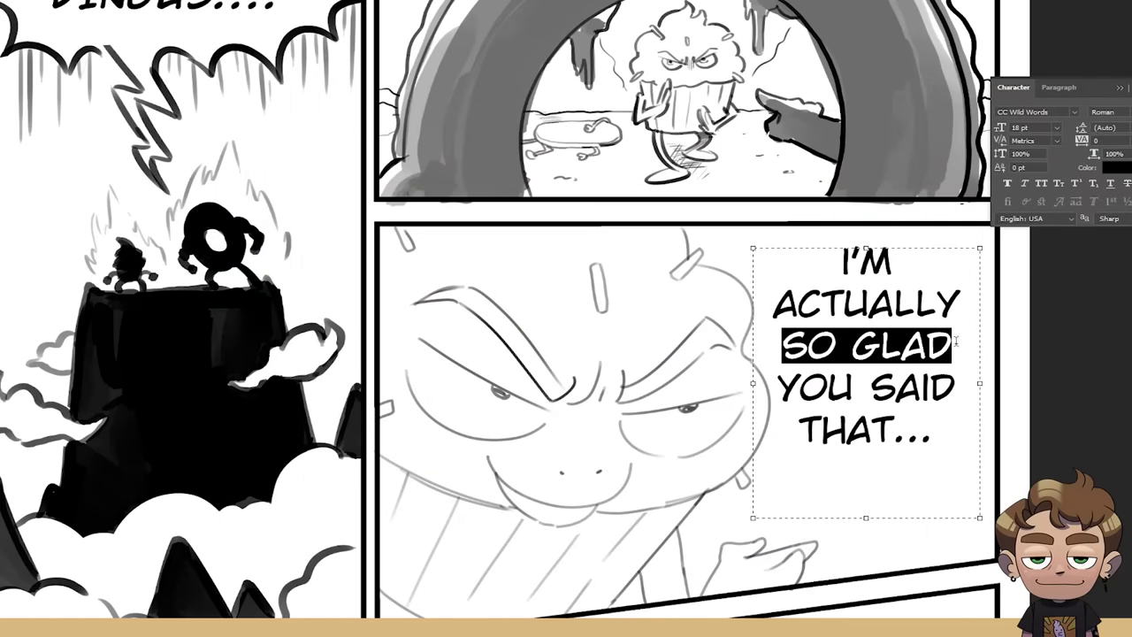
click(1025, 184)
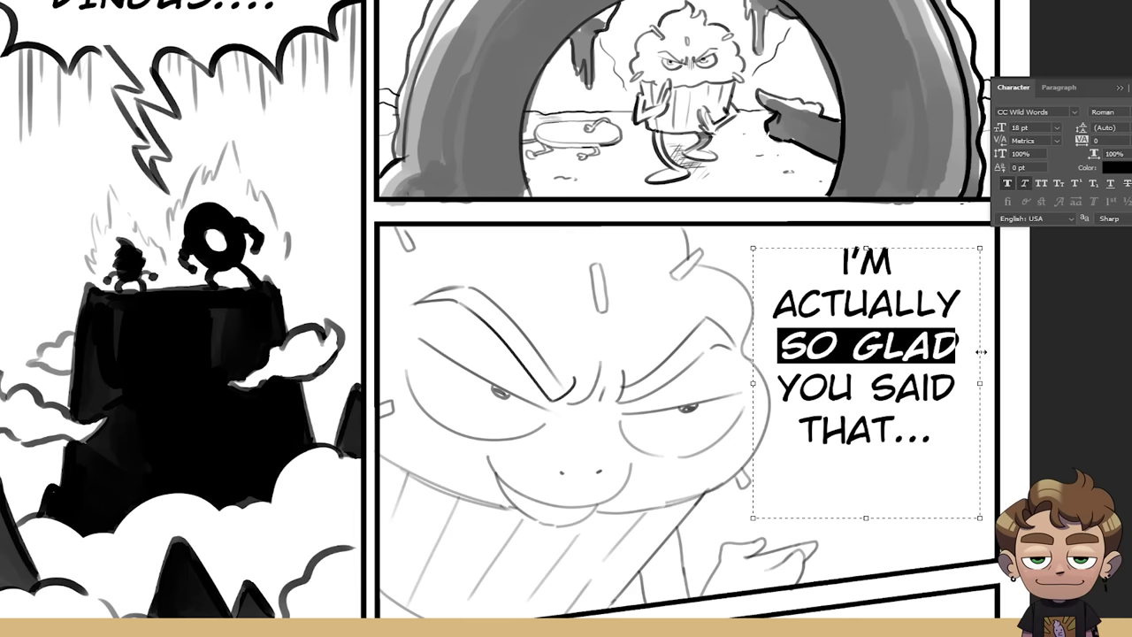
key(ctrl+Return)
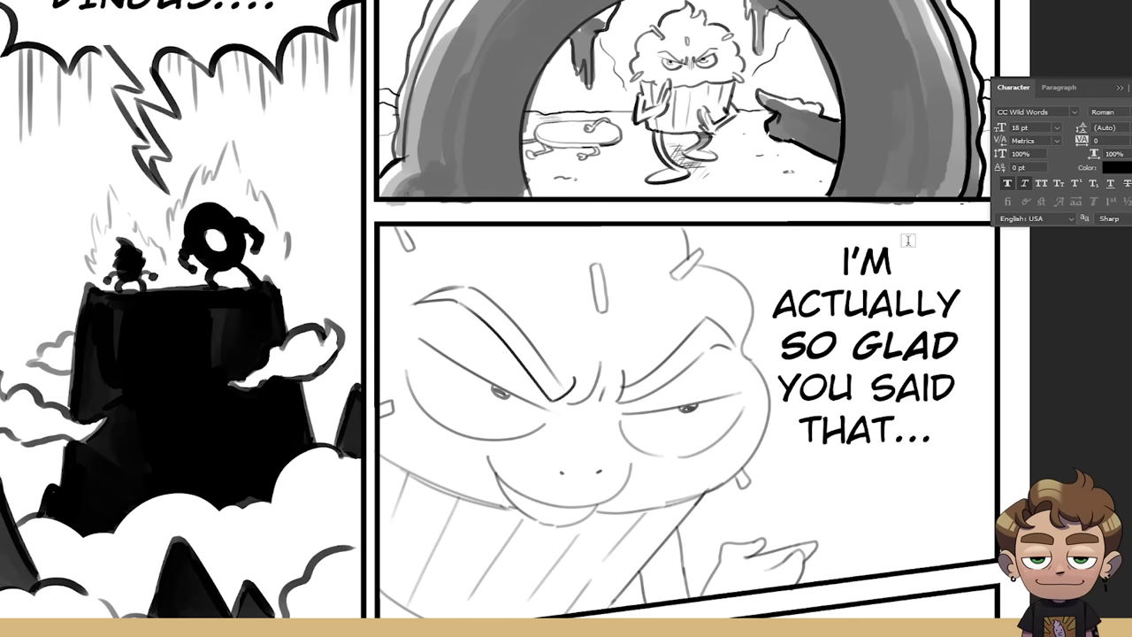
click(1120, 87)
- Nudge the dialogue right and down and sketch the curved bubble edge beneath it
drag(932, 355, 942, 373)
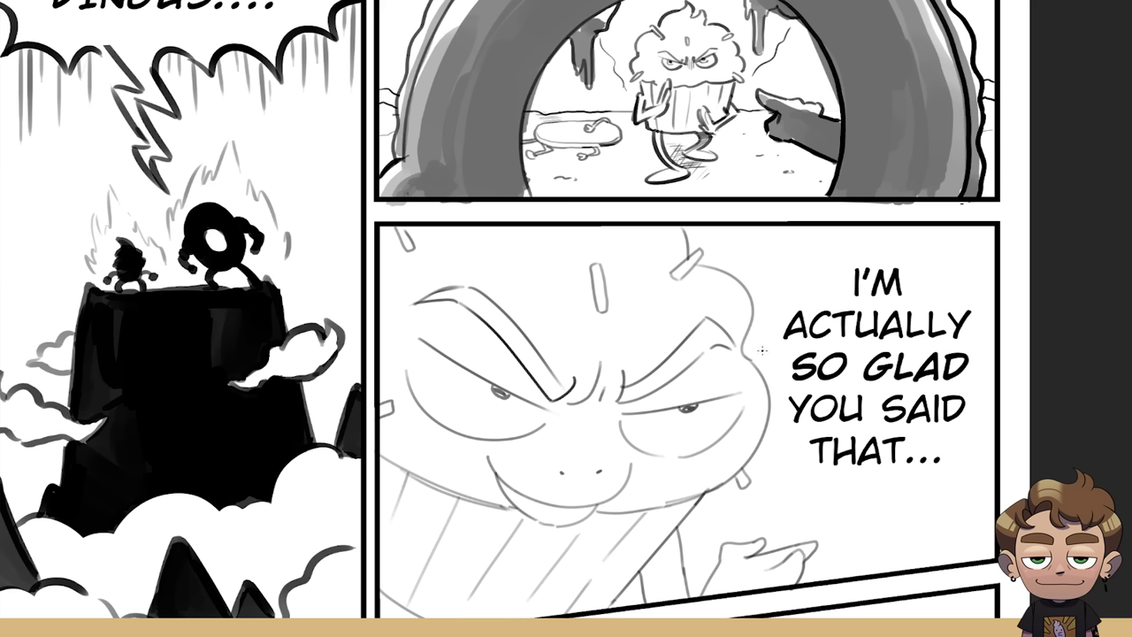
drag(752, 269, 785, 227)
drag(760, 470, 988, 534)
key(ctrl+z)
drag(766, 469, 987, 497)
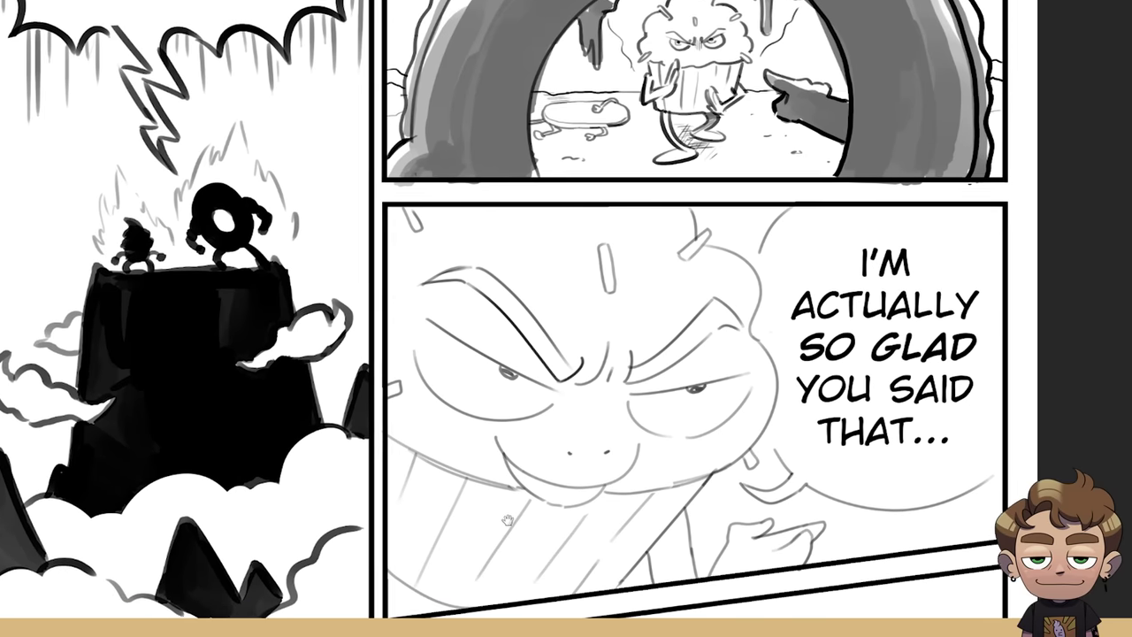
- Hatch the panel's lower-left edge dark, extending the hatching along the bottom edge
mouse_move(390, 607)
mouse_down()
mouse_move(396, 570)
mouse_move(421, 609)
mouse_move(424, 584)
mouse_move(464, 601)
mouse_up()
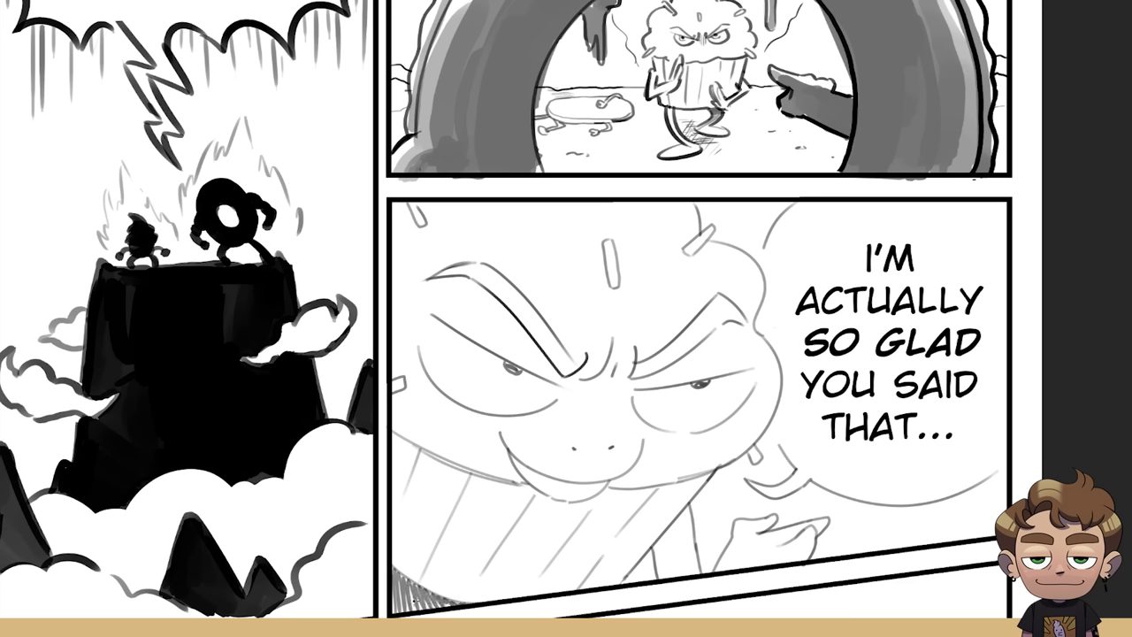
drag(391, 615, 396, 580)
drag(395, 618, 405, 573)
mouse_move(404, 615)
mouse_down()
mouse_move(408, 580)
mouse_move(448, 600)
mouse_move(421, 596)
mouse_up()
drag(442, 612, 451, 602)
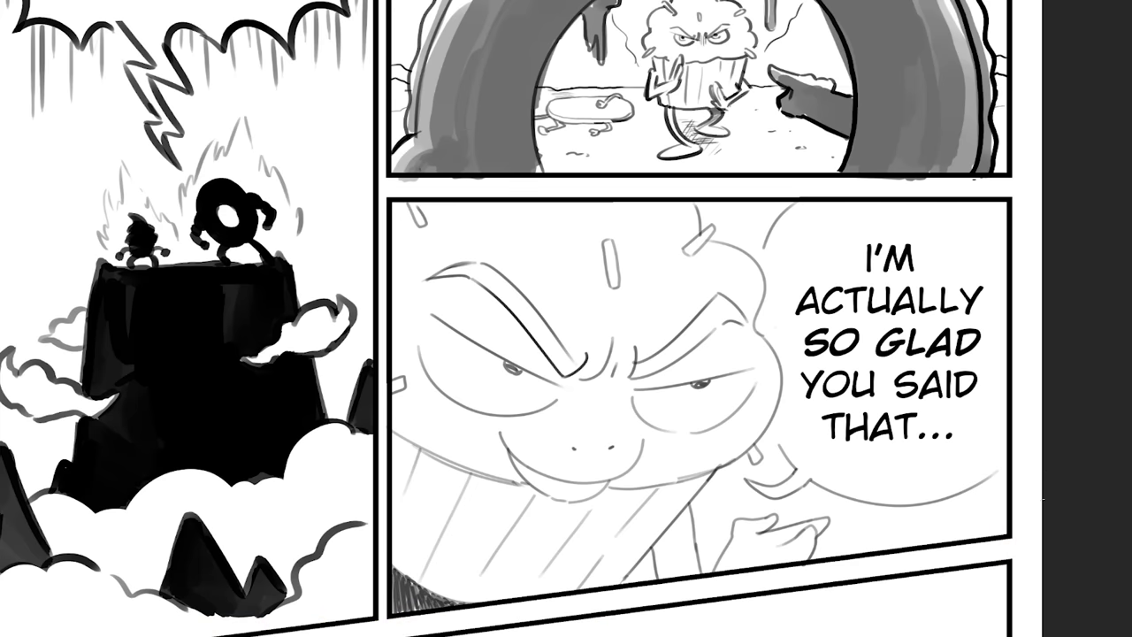
scroll(1053, 504, down, 3)
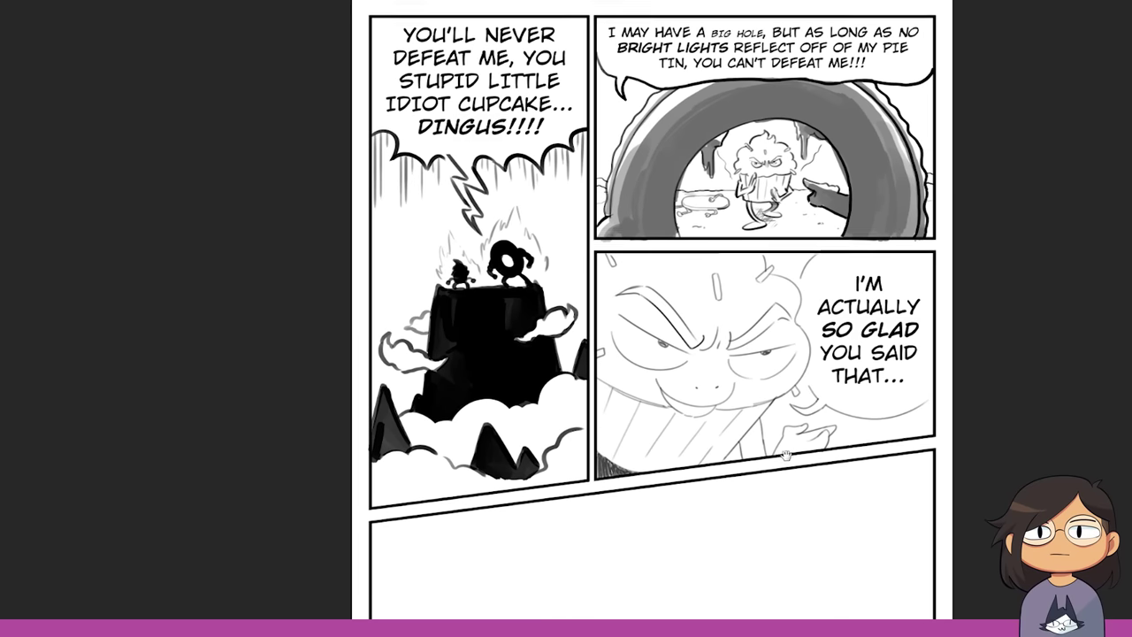
mouse_move(783, 462)
mouse_down()
mouse_move(756, 419)
mouse_move(722, 279)
mouse_move(706, 275)
mouse_up()
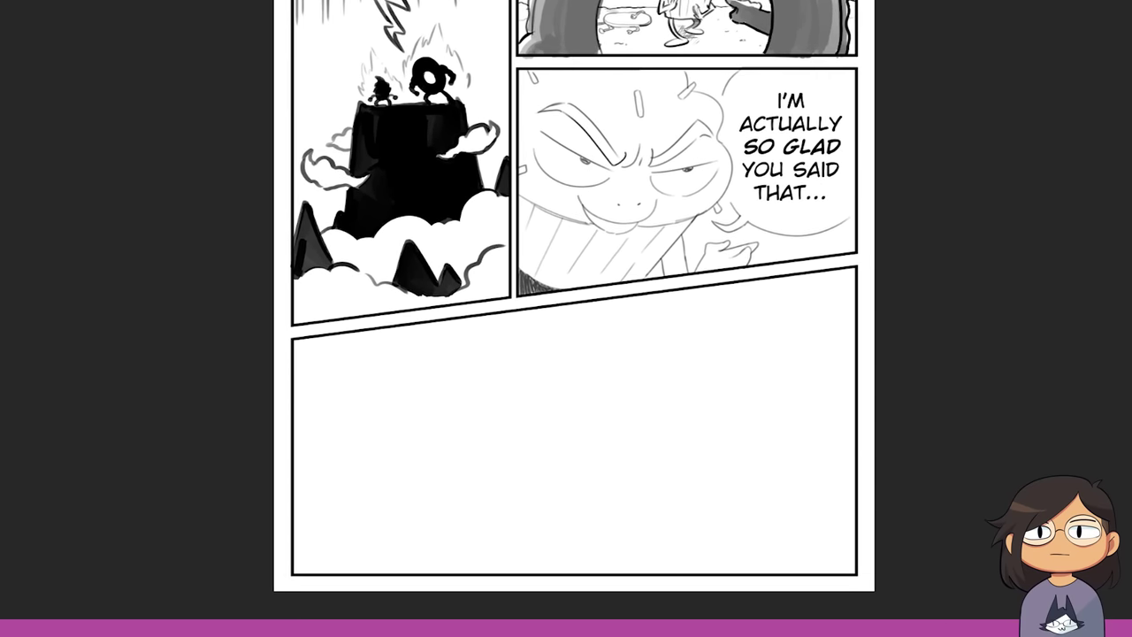
key(ctrl+plus)
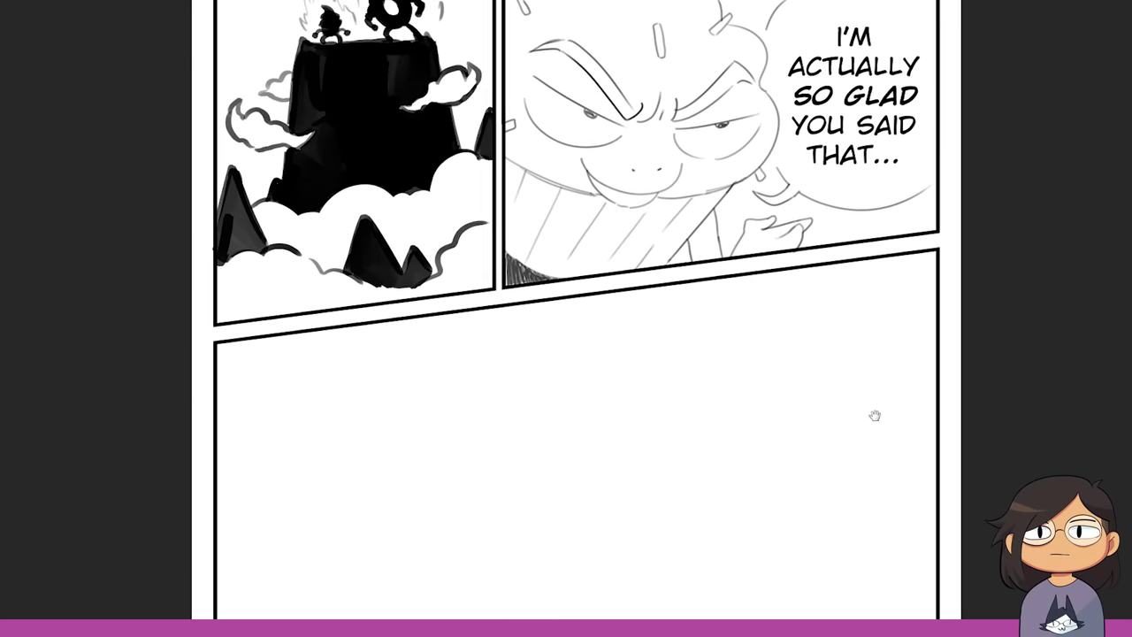
drag(874, 415, 875, 339)
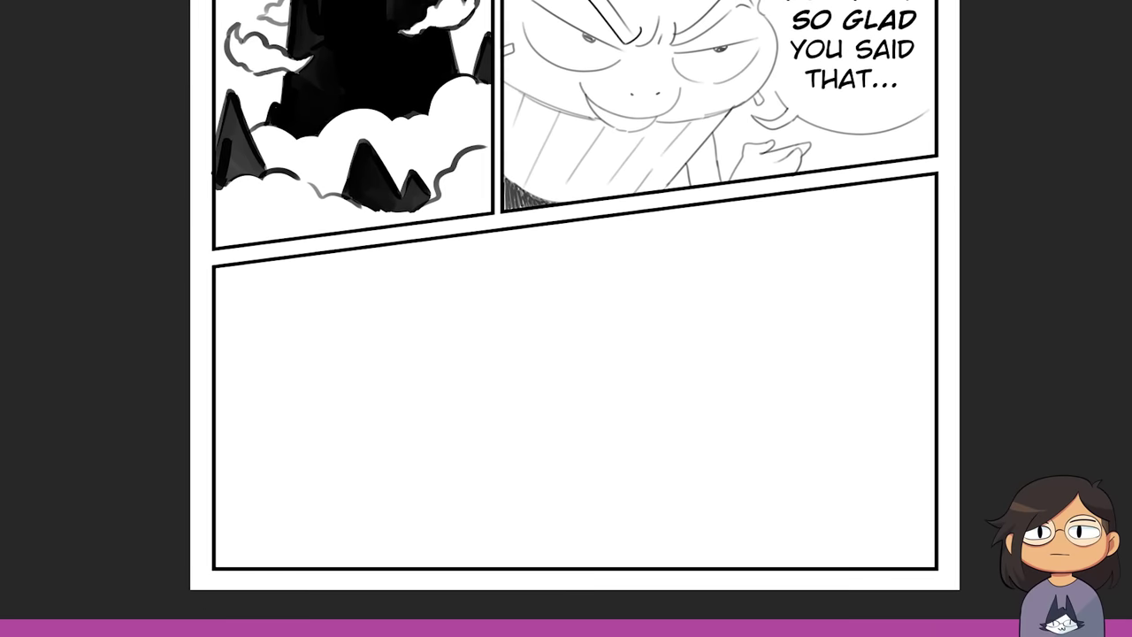
key(ctrl+plus)
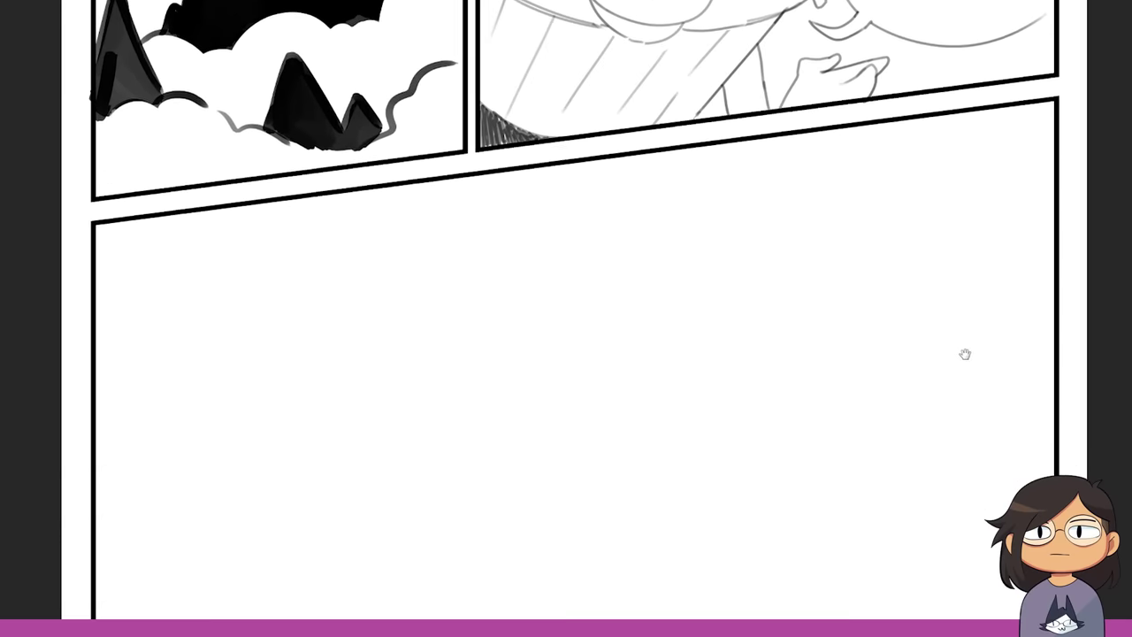
mouse_move(965, 354)
mouse_down()
mouse_move(940, 321)
mouse_move(938, 331)
mouse_up()
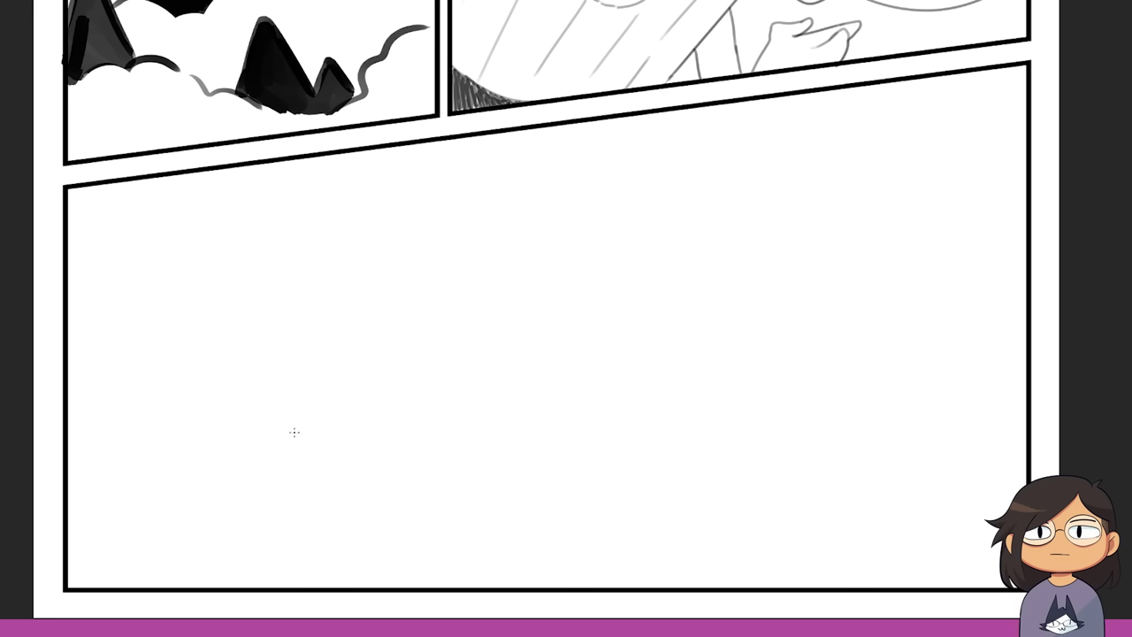
- Switch to a different pencil sketching brush and rough in the cup's arc, left side and bottom edge
drag(240, 425, 311, 440)
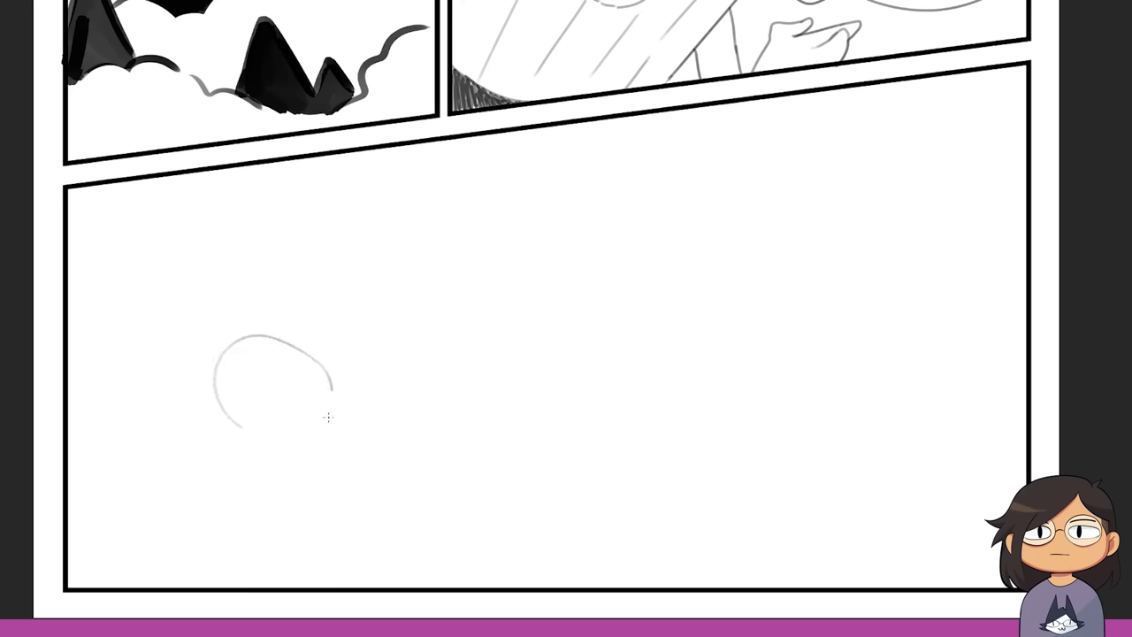
key(ctrl+z)
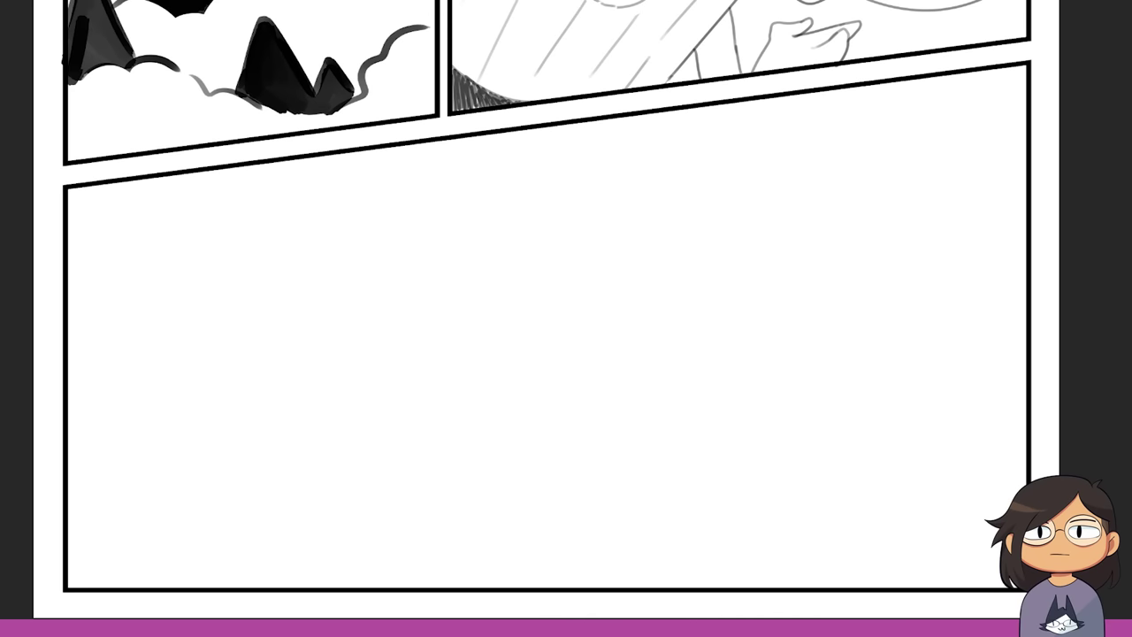
right_click(87, 21)
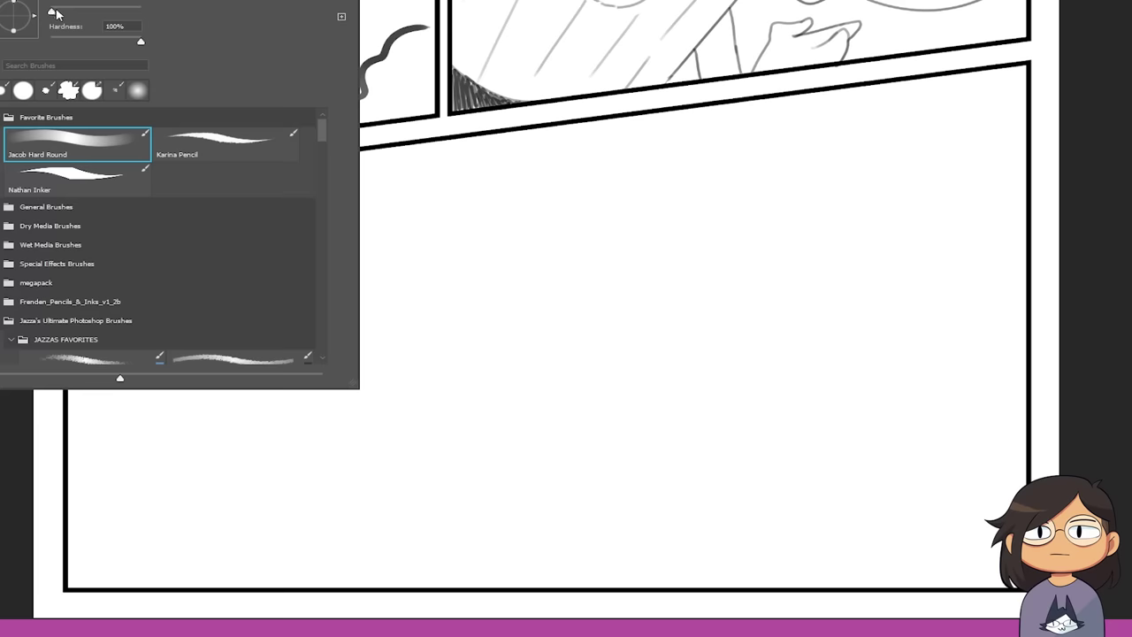
click(195, 408)
drag(187, 438, 261, 339)
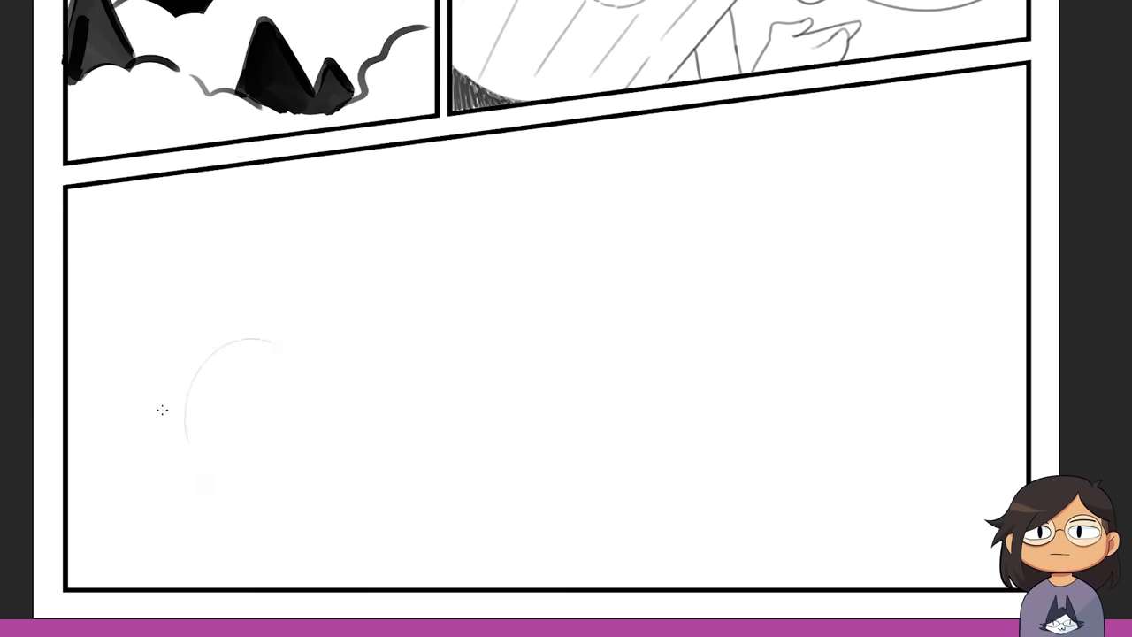
mouse_move(162, 389)
mouse_down()
mouse_move(212, 473)
mouse_move(296, 457)
mouse_up()
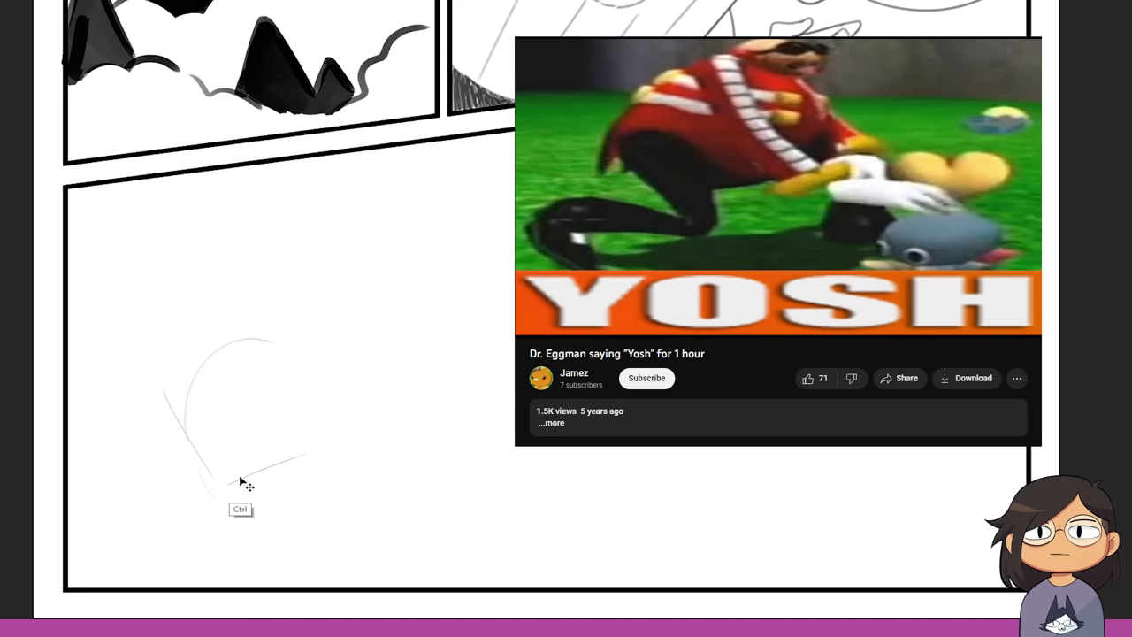
key(ctrl+z)
drag(225, 475, 307, 429)
key(ctrl+z)
drag(224, 474, 334, 435)
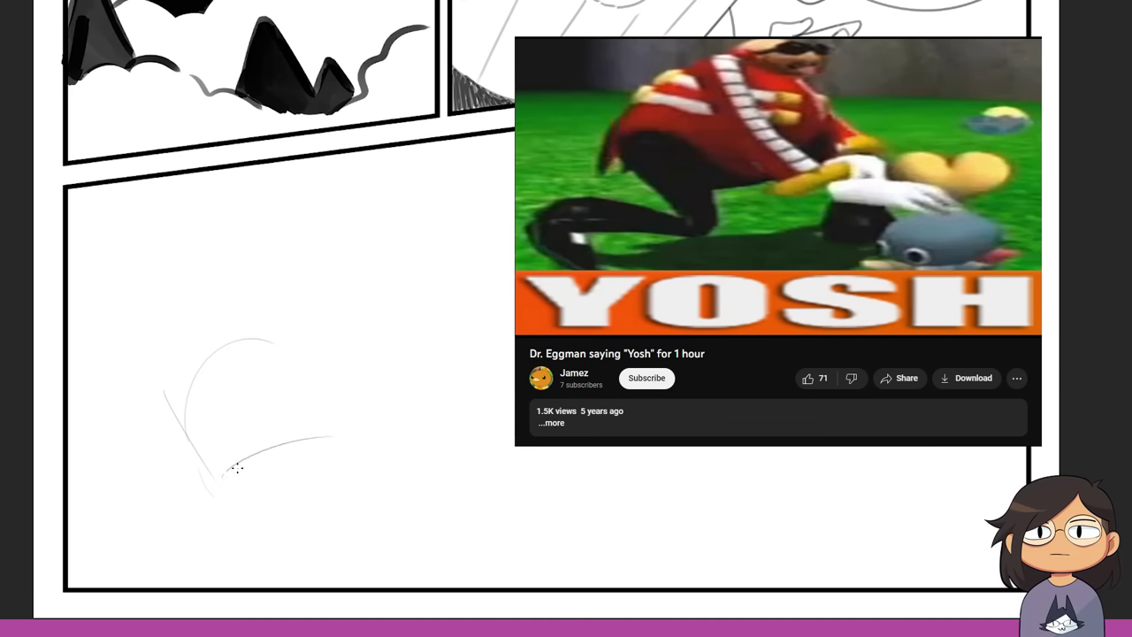
key(ctrl+z)
drag(223, 477, 318, 434)
- Sketch the cup's curved bottom, right side and upper-left arc
drag(222, 485, 276, 492)
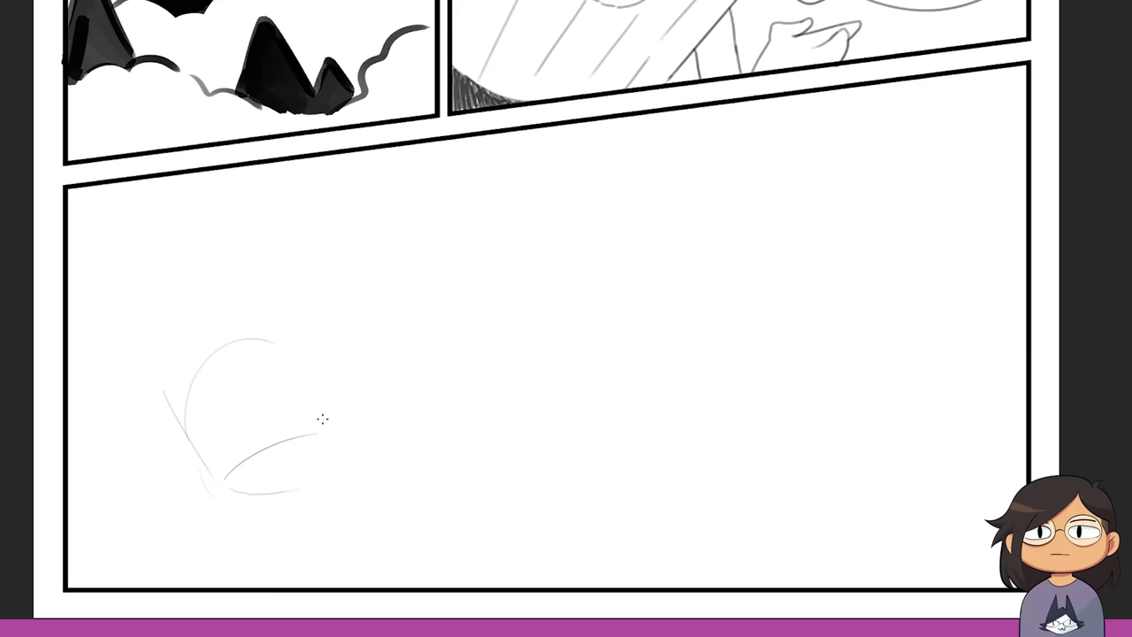
drag(337, 434, 356, 451)
drag(347, 390, 357, 442)
key(ctrl+z)
drag(343, 368, 357, 453)
mouse_move(180, 393)
mouse_down()
mouse_move(266, 334)
mouse_move(292, 337)
mouse_up()
- Lasso the cup sketch, scale it down and reposition it, then redraw its left curve
mouse_move(139, 389)
mouse_down()
mouse_move(248, 522)
mouse_move(284, 263)
mouse_move(142, 394)
mouse_up()
key(ctrl+t)
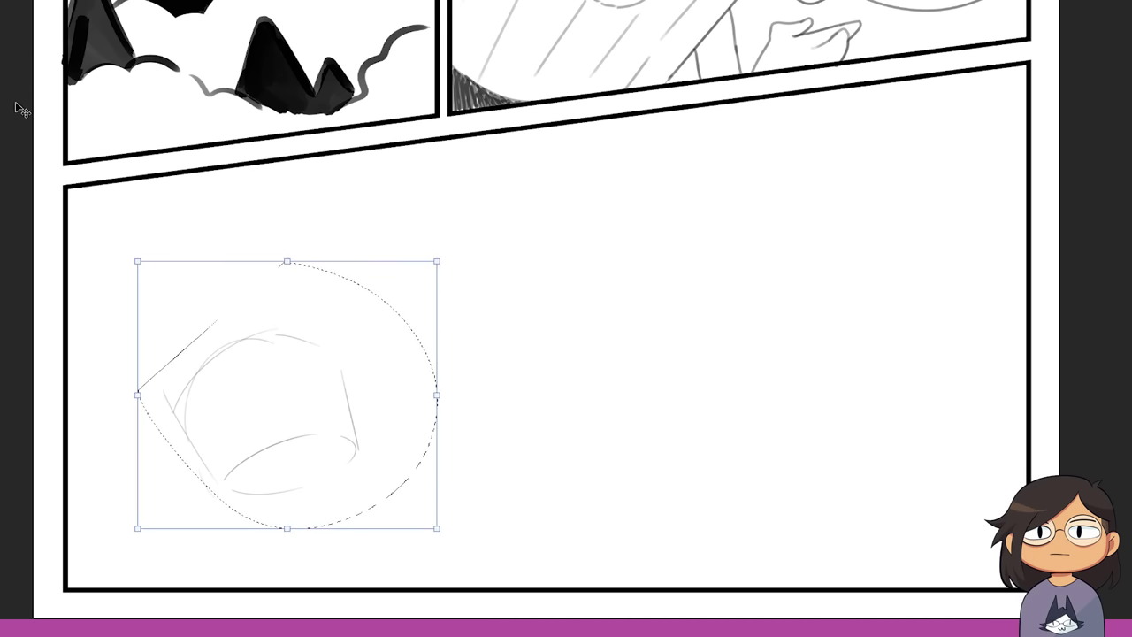
mouse_move(436, 260)
mouse_down()
mouse_move(400, 307)
mouse_move(366, 323)
mouse_up()
mouse_move(316, 387)
mouse_down()
mouse_move(328, 346)
mouse_move(368, 298)
mouse_up()
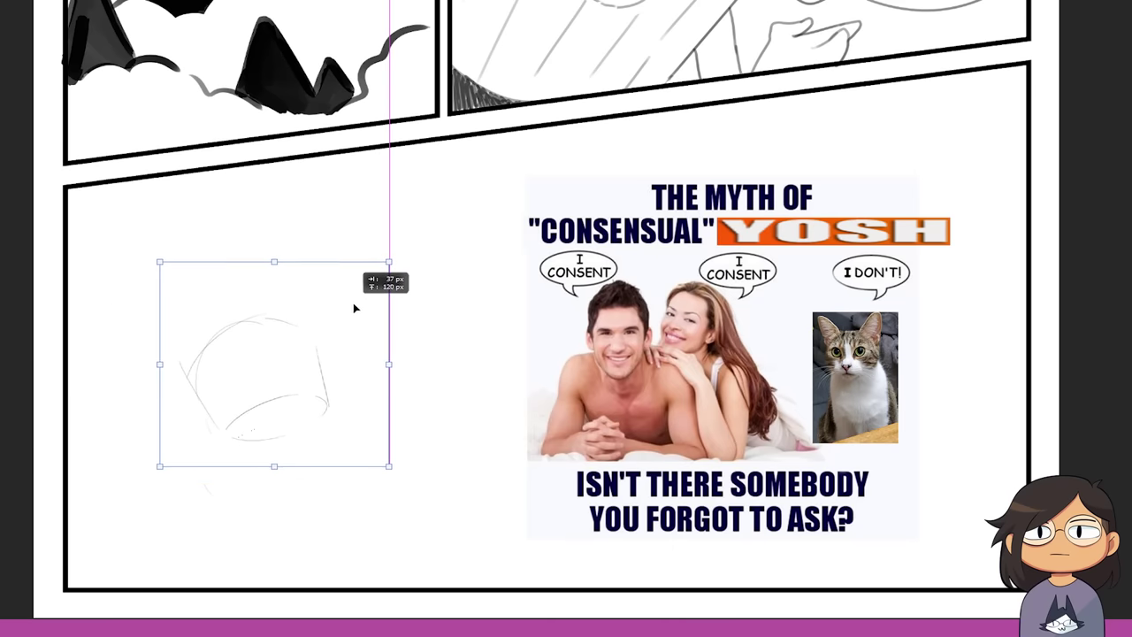
key(Return)
key(ctrl+t)
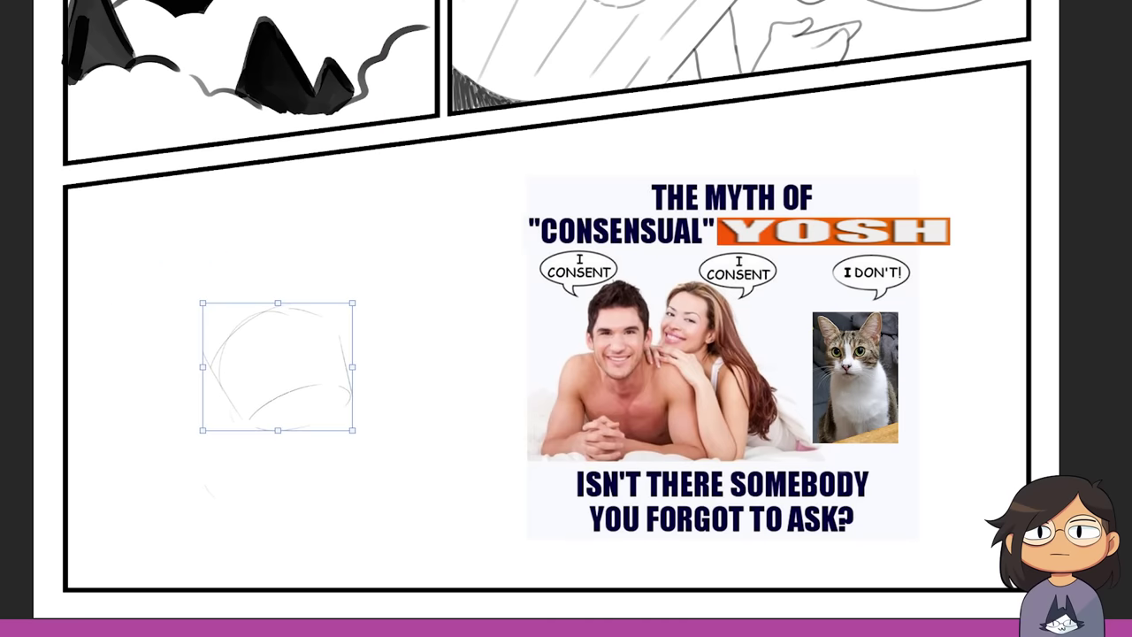
drag(306, 349, 303, 396)
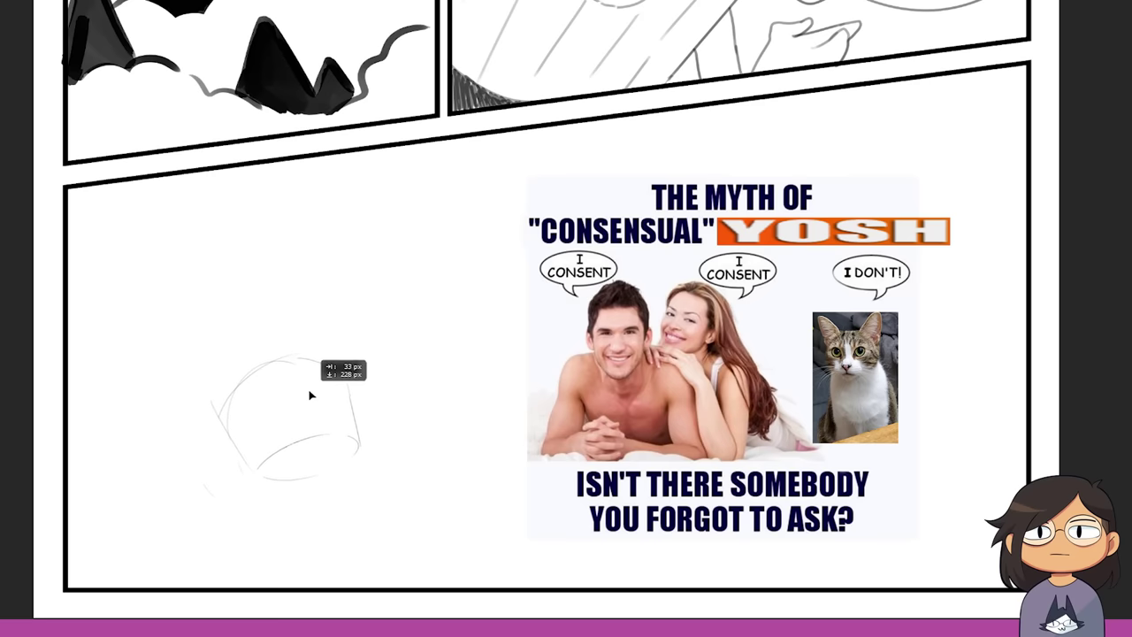
key(Return)
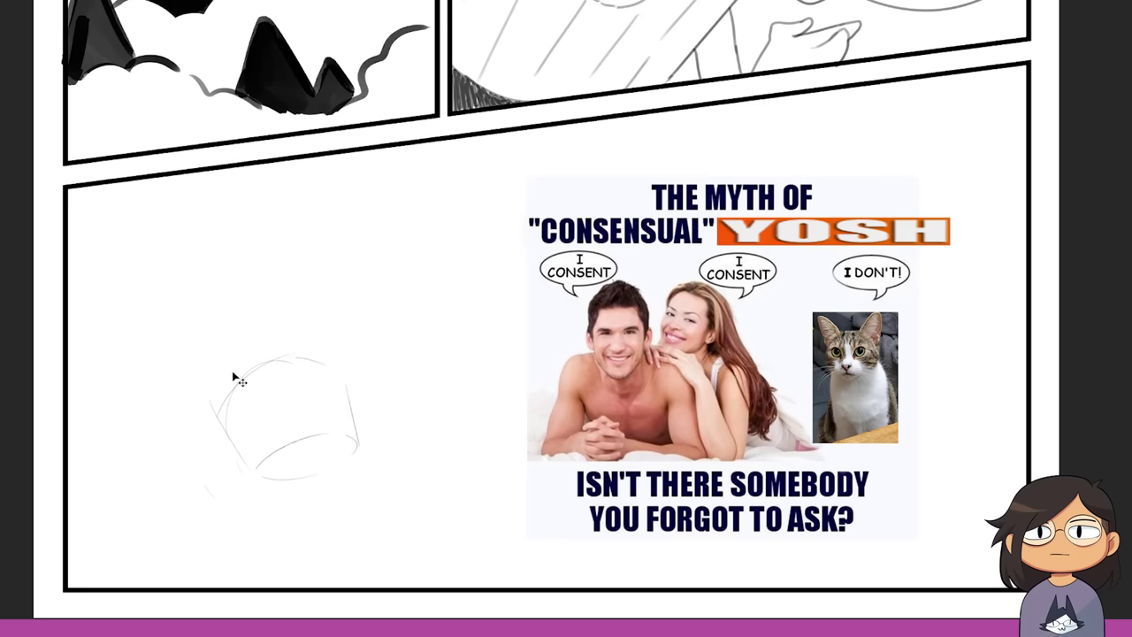
drag(216, 414, 197, 375)
key(ctrl+z)
drag(189, 422, 179, 389)
- Add frosting strokes on the cup's top and a long diagonal ground line across the panel
drag(317, 335, 361, 372)
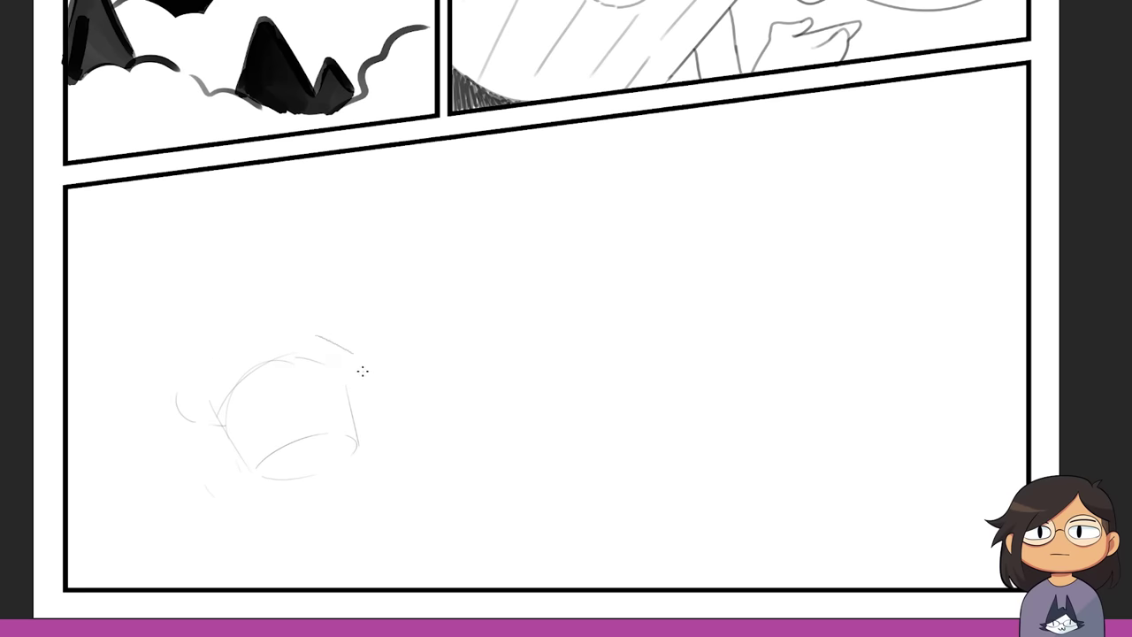
drag(324, 336, 354, 353)
mouse_move(189, 391)
mouse_down()
mouse_move(181, 398)
mouse_move(189, 346)
mouse_move(213, 316)
mouse_up()
mouse_move(263, 279)
mouse_down()
mouse_move(258, 298)
mouse_move(285, 301)
mouse_up()
drag(99, 586, 381, 492)
key(ctrl+z)
drag(124, 587, 643, 454)
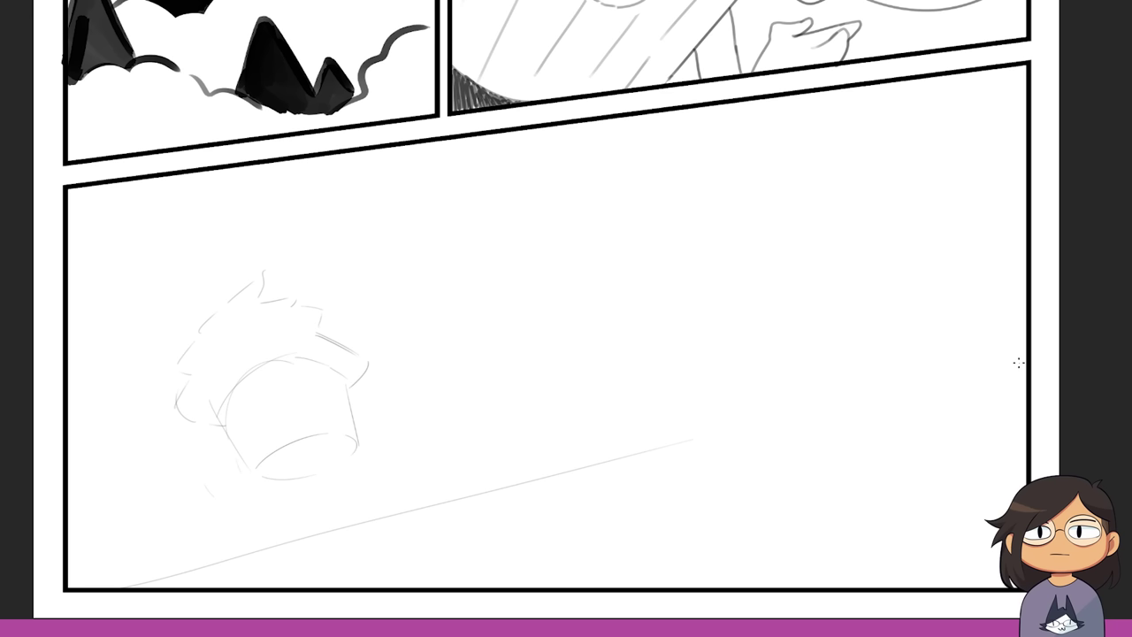
- Sketch the raised arm ending in an open hand with fingers and thumb
drag(219, 399, 180, 360)
mouse_move(210, 407)
mouse_down()
mouse_move(168, 347)
mouse_move(234, 400)
mouse_move(175, 342)
mouse_up()
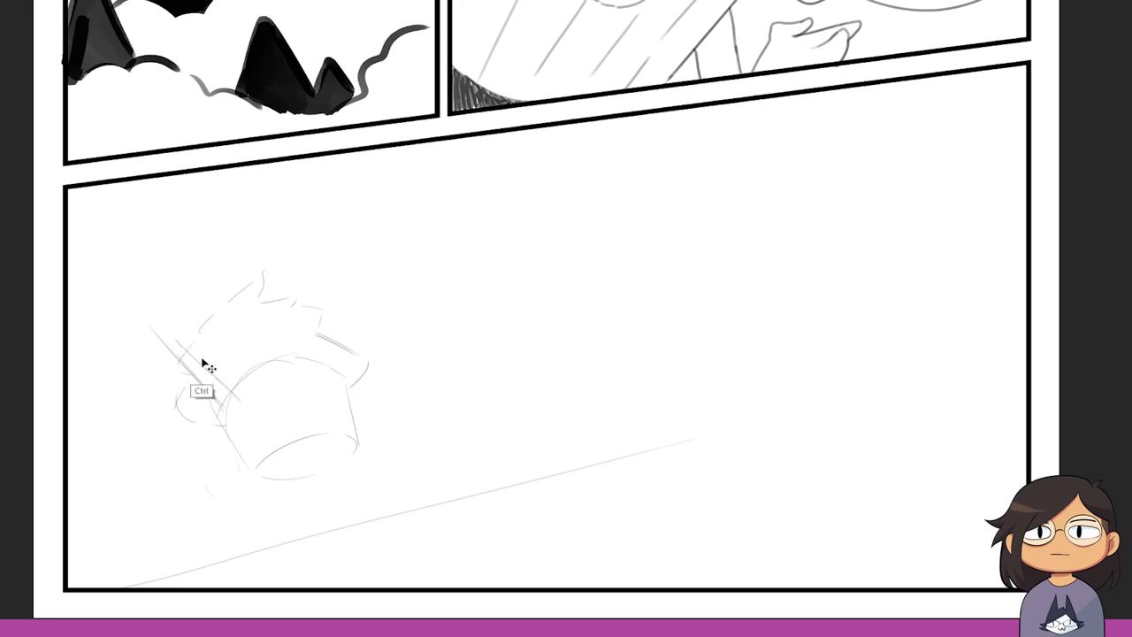
mouse_move(230, 398)
mouse_down()
mouse_move(177, 344)
mouse_move(153, 296)
mouse_move(131, 305)
mouse_up()
key(ctrl+z)
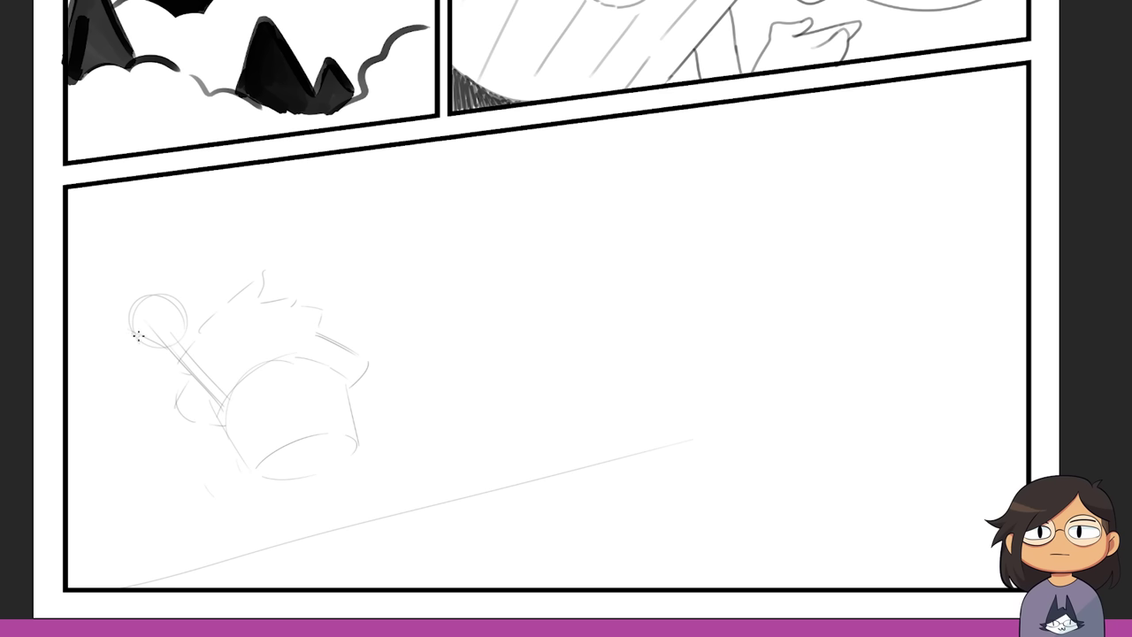
drag(145, 332, 88, 316)
key(ctrl+z)
key(ctrl+z)
key(ctrl)
drag(133, 328, 92, 335)
mouse_move(142, 302)
mouse_down()
mouse_move(119, 281)
mouse_move(147, 286)
mouse_up()
mouse_move(170, 344)
mouse_down()
mouse_move(122, 333)
mouse_move(114, 345)
mouse_move(138, 344)
mouse_up()
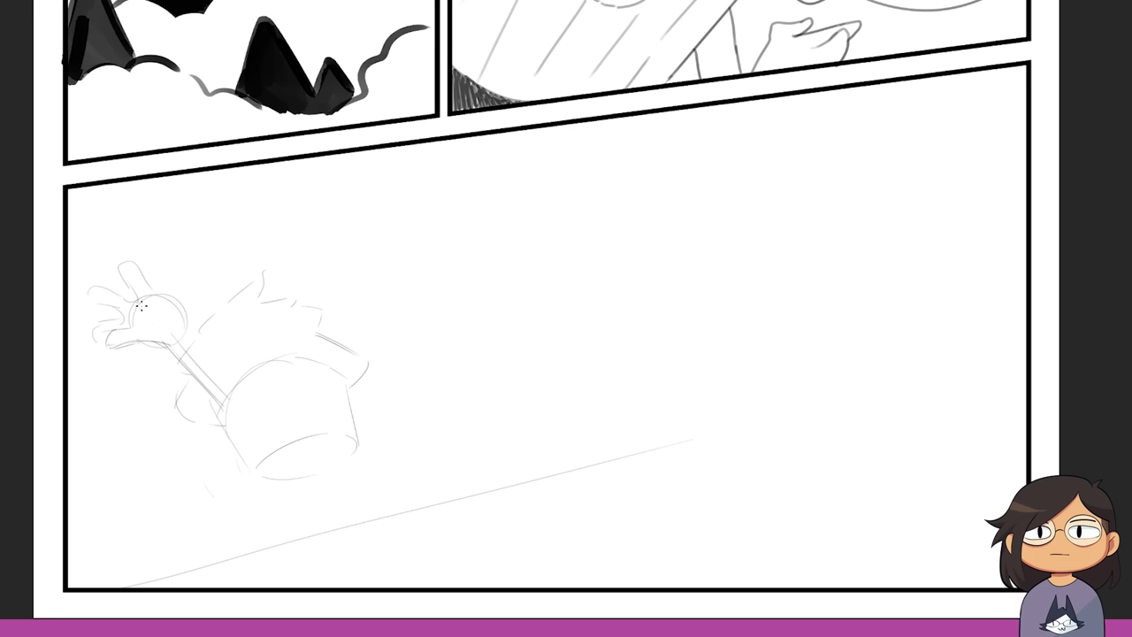
mouse_move(122, 282)
mouse_down()
mouse_move(143, 305)
mouse_move(159, 273)
mouse_move(121, 255)
mouse_up()
mouse_move(138, 316)
mouse_down()
mouse_move(132, 331)
mouse_move(113, 303)
mouse_move(122, 315)
mouse_move(101, 354)
mouse_up()
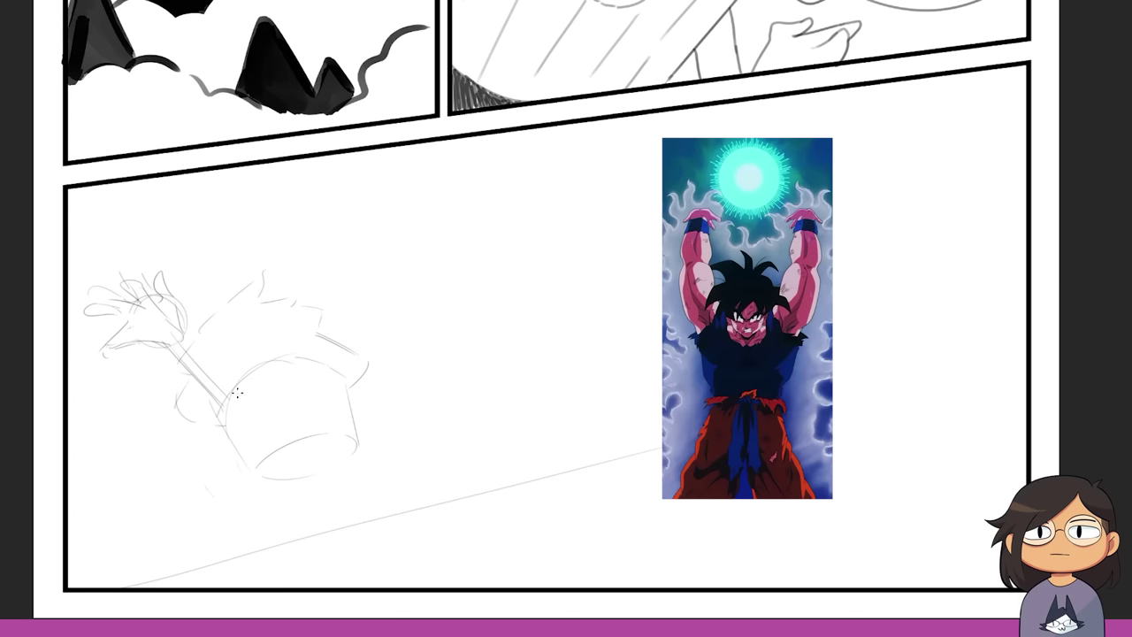
- Add short arcs across the frosting top
drag(252, 382, 342, 372)
mouse_move(253, 368)
mouse_down()
mouse_move(297, 364)
mouse_move(244, 382)
mouse_up()
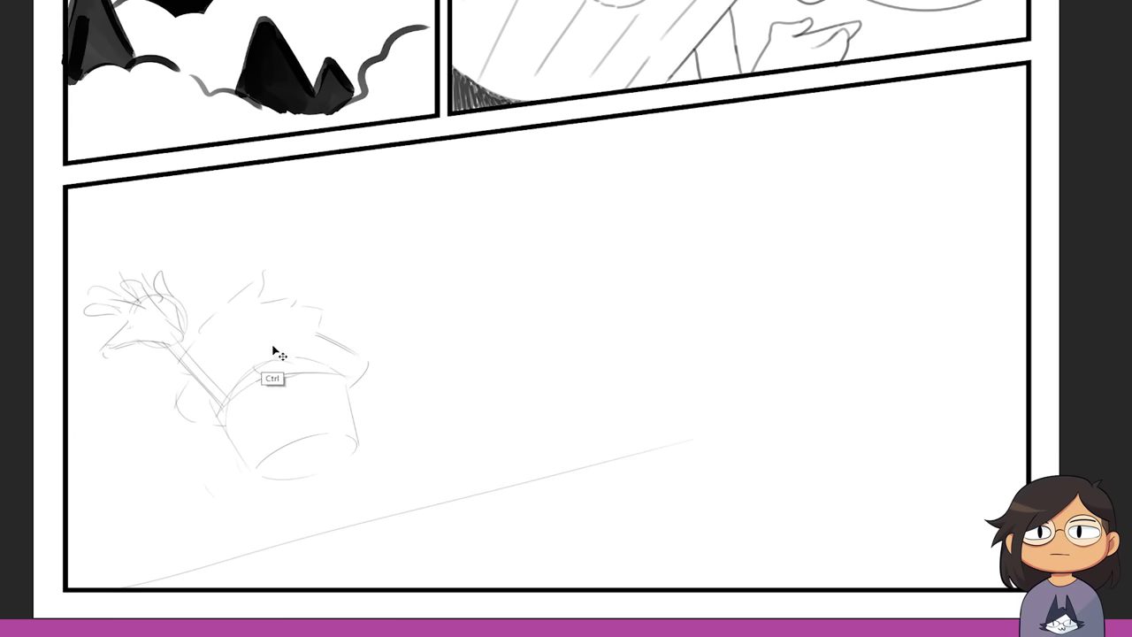
key(ctrl+z)
mouse_move(296, 349)
mouse_down()
mouse_move(249, 363)
mouse_move(265, 386)
mouse_move(316, 369)
mouse_up()
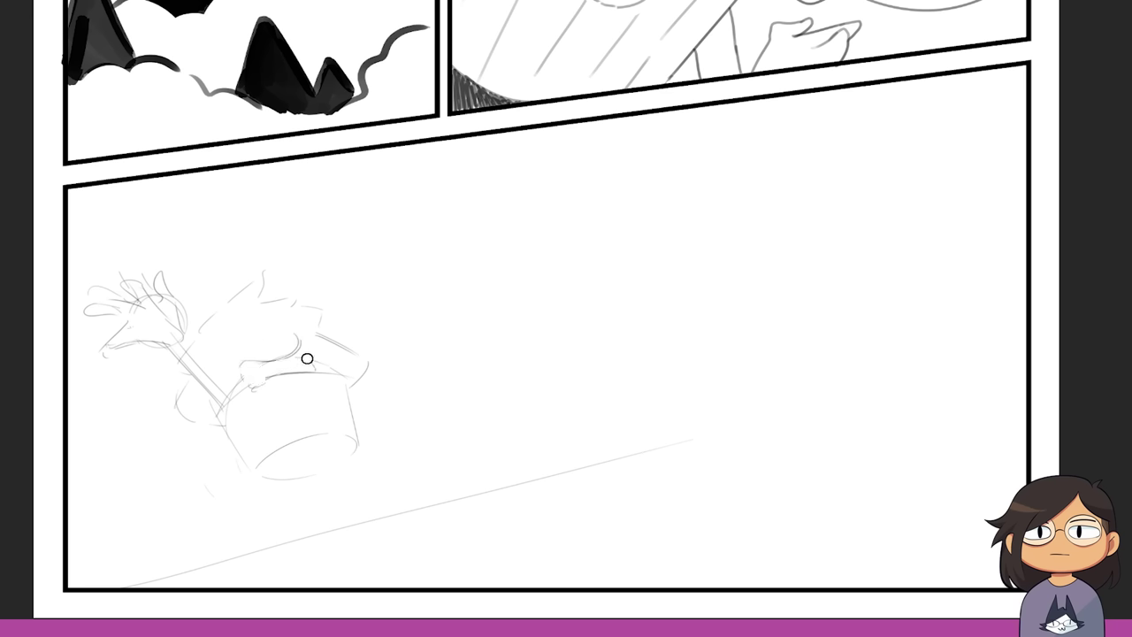
- Sketch a small eye dash and a nose on the cupcake's head
mouse_move(260, 389)
mouse_down()
mouse_move(251, 382)
mouse_move(303, 375)
mouse_move(292, 374)
mouse_up()
key(ctrl+z)
drag(235, 347, 221, 354)
key(ctrl+z)
key(ctrl+z)
drag(220, 340, 239, 350)
drag(290, 338, 294, 318)
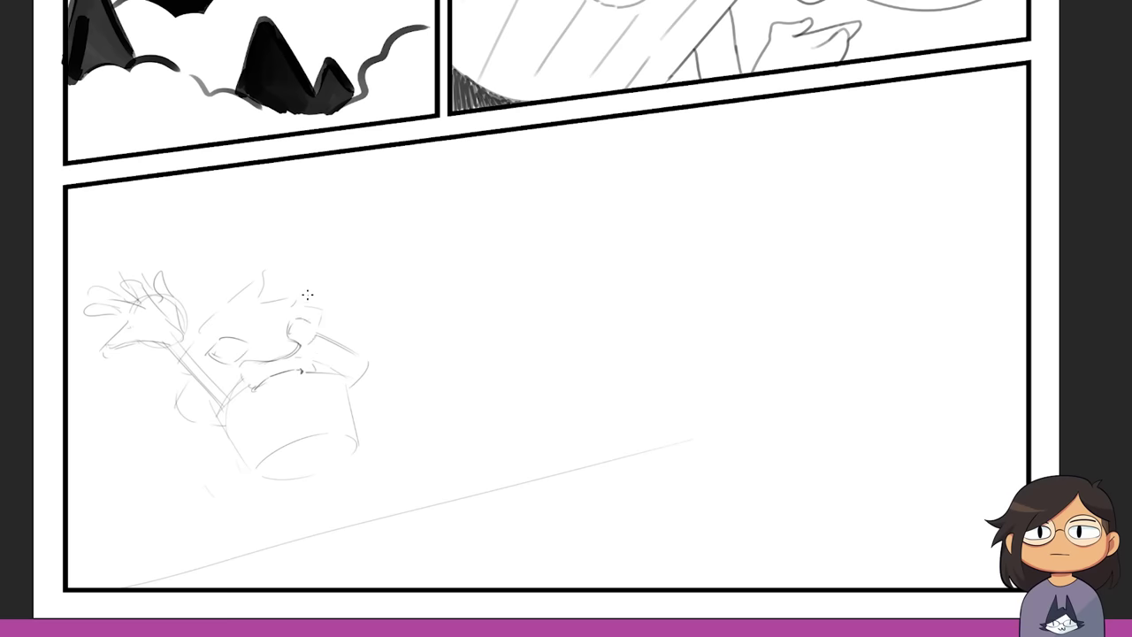
- Sketch two legs with feet planted on the diagonal ground line
drag(274, 476, 261, 536)
mouse_move(272, 478)
mouse_down()
mouse_move(261, 532)
mouse_move(237, 564)
mouse_up()
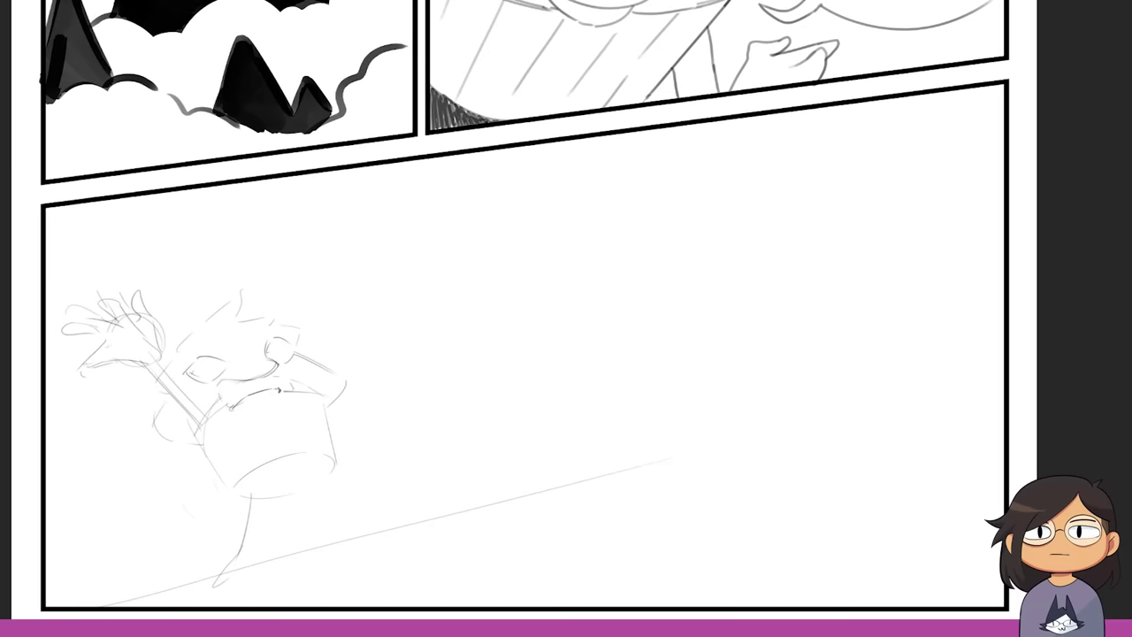
mouse_move(245, 549)
mouse_down()
mouse_move(205, 578)
mouse_move(227, 585)
mouse_up()
drag(264, 536, 258, 510)
mouse_move(315, 478)
mouse_down()
mouse_move(334, 539)
mouse_move(391, 556)
mouse_up()
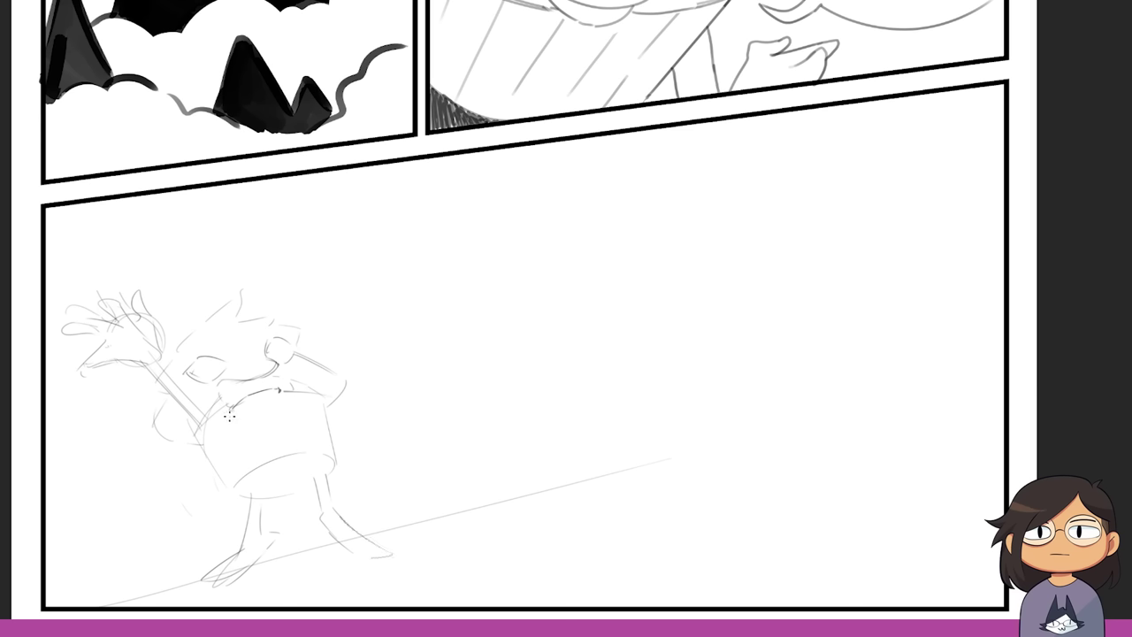
drag(329, 409, 351, 417)
drag(251, 523, 177, 603)
drag(248, 587, 188, 618)
drag(288, 529, 264, 567)
mouse_move(321, 524)
mouse_down()
mouse_move(361, 552)
mouse_move(386, 541)
mouse_move(363, 547)
mouse_up()
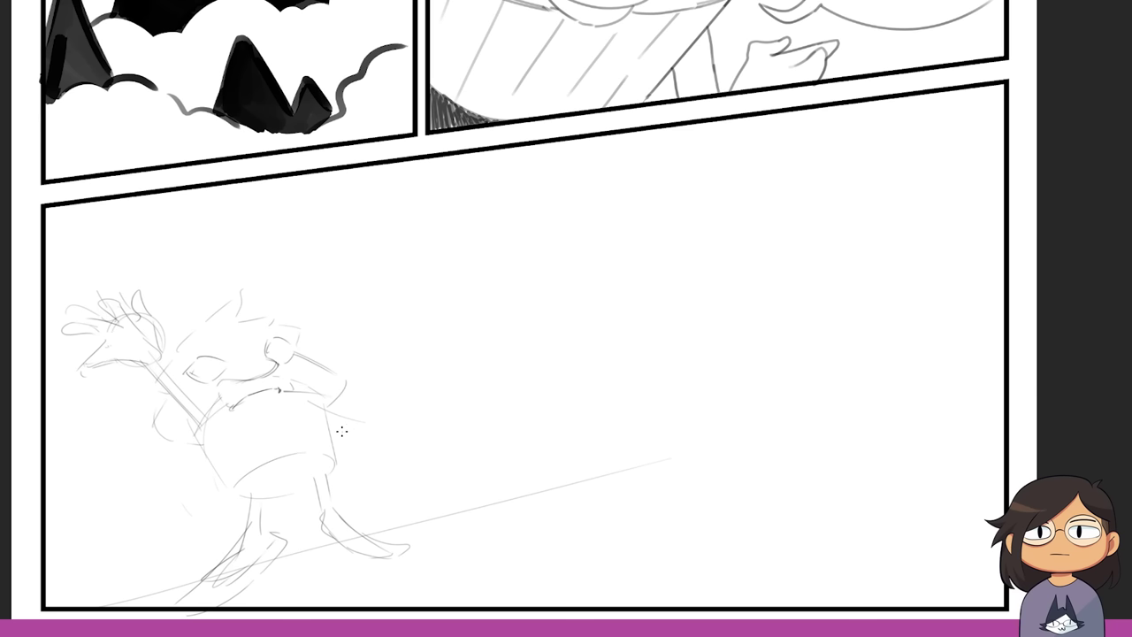
- Sketch the second arm ending in a clenched fist with knuckles, and draw the eye's pupil
mouse_move(336, 441)
mouse_down()
mouse_move(380, 469)
mouse_move(371, 453)
mouse_up()
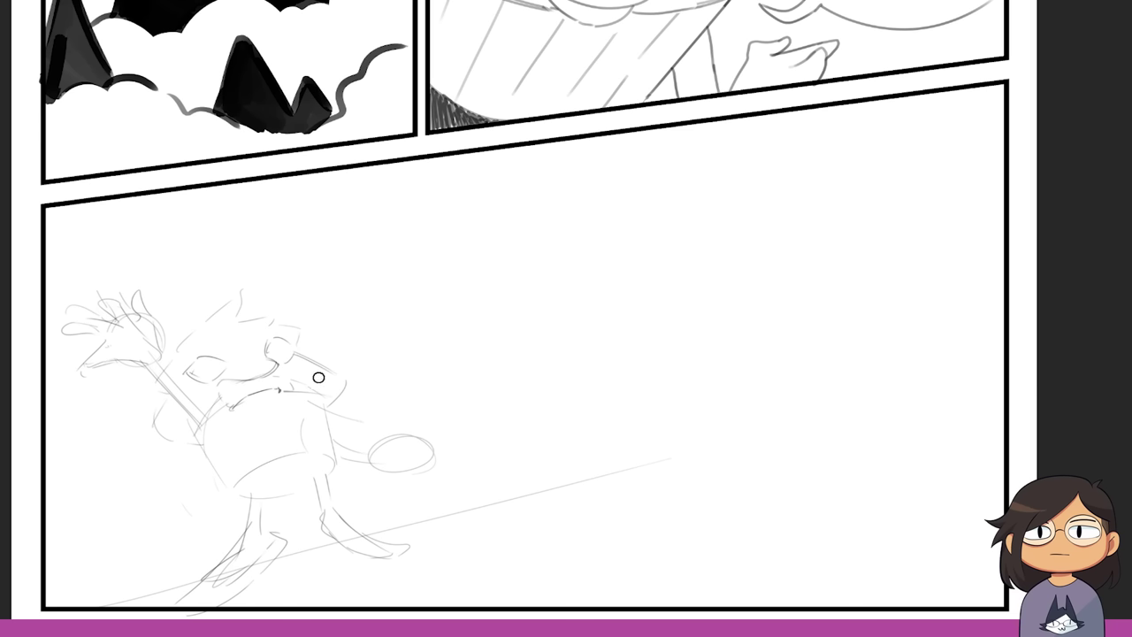
drag(327, 369, 343, 400)
mouse_move(371, 451)
mouse_down()
mouse_move(412, 440)
mouse_move(393, 419)
mouse_move(418, 422)
mouse_move(432, 454)
mouse_up()
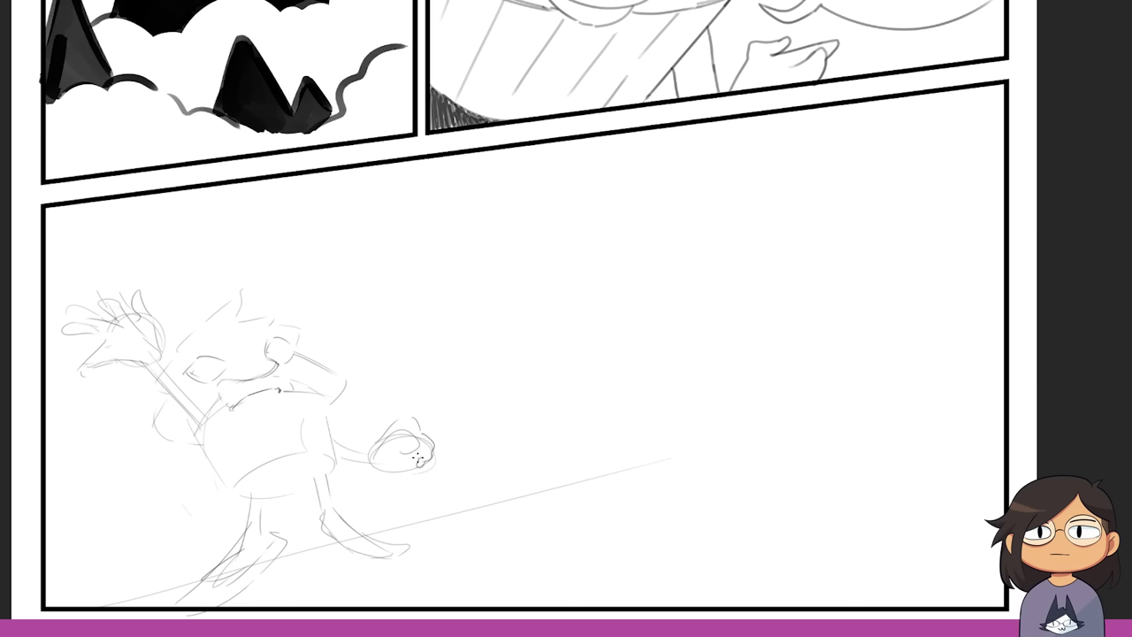
drag(404, 460, 429, 434)
drag(211, 371, 214, 363)
- Draw vertical pleat lines and a bottom edge on the wrapper, plus small marks on it
drag(198, 442, 227, 480)
mouse_move(292, 393)
mouse_down()
mouse_move(323, 397)
mouse_move(332, 449)
mouse_up()
drag(221, 453, 237, 477)
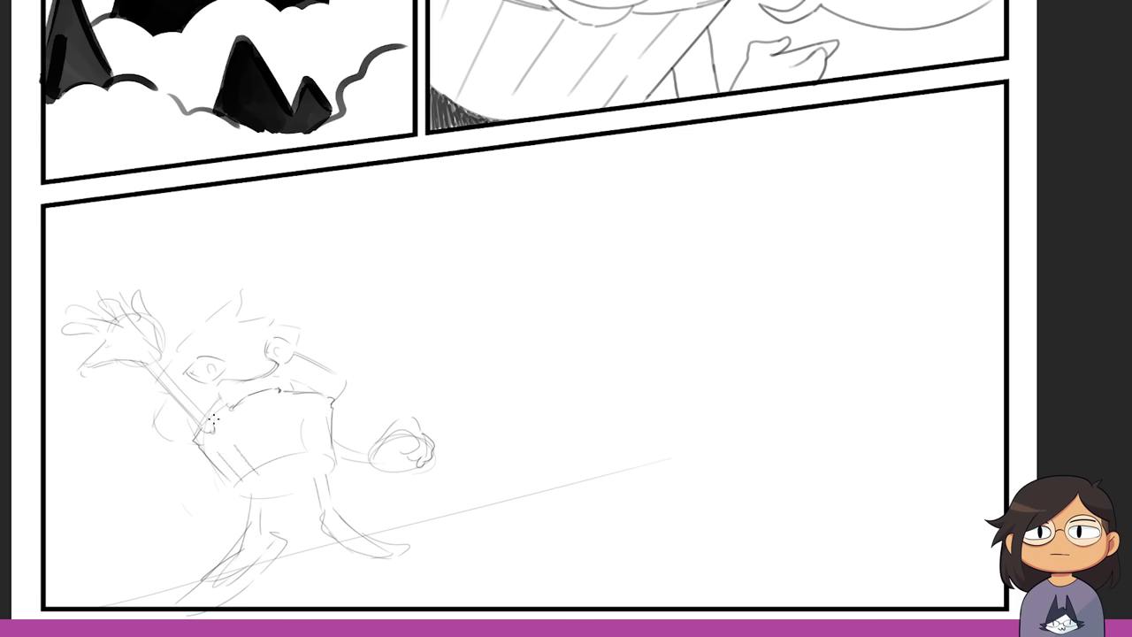
drag(241, 424, 261, 470)
mouse_move(281, 426)
mouse_down()
mouse_move(270, 457)
mouse_move(287, 453)
mouse_up()
mouse_move(311, 405)
mouse_down()
mouse_move(301, 450)
mouse_move(317, 444)
mouse_up()
mouse_move(241, 493)
mouse_down()
mouse_move(301, 492)
mouse_move(260, 489)
mouse_move(323, 470)
mouse_up()
click(253, 480)
click(258, 481)
click(311, 467)
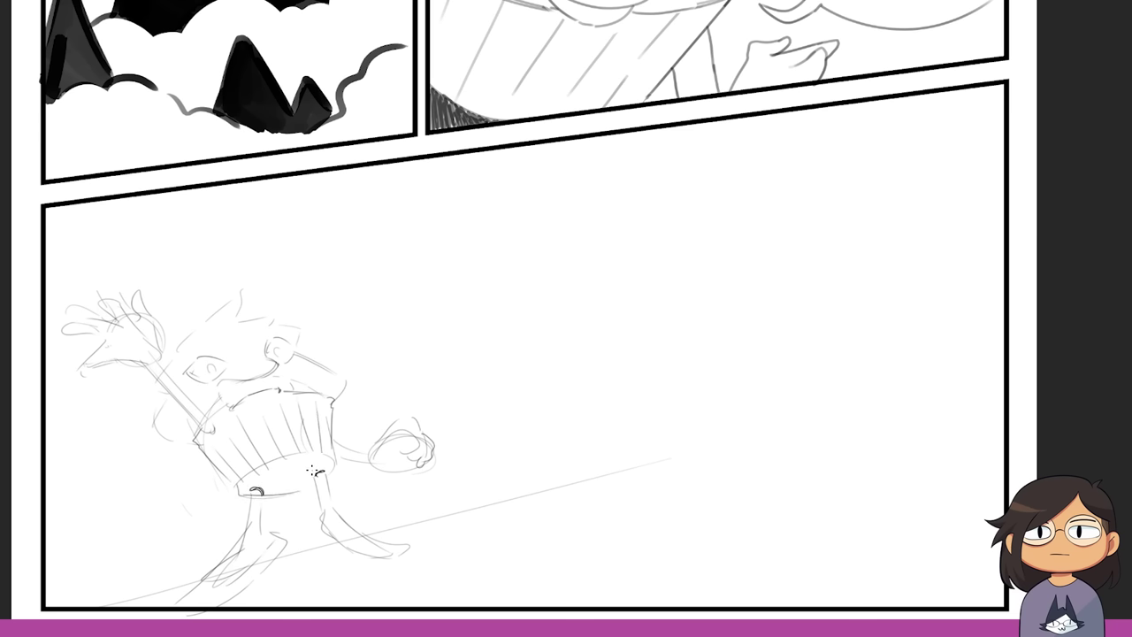
- Sketch a vertical line right of the cupcake and the giant face's huge curved outline
drag(542, 458, 519, 608)
drag(552, 431, 541, 458)
mouse_move(516, 609)
mouse_down()
mouse_move(665, 198)
mouse_move(760, 144)
mouse_up()
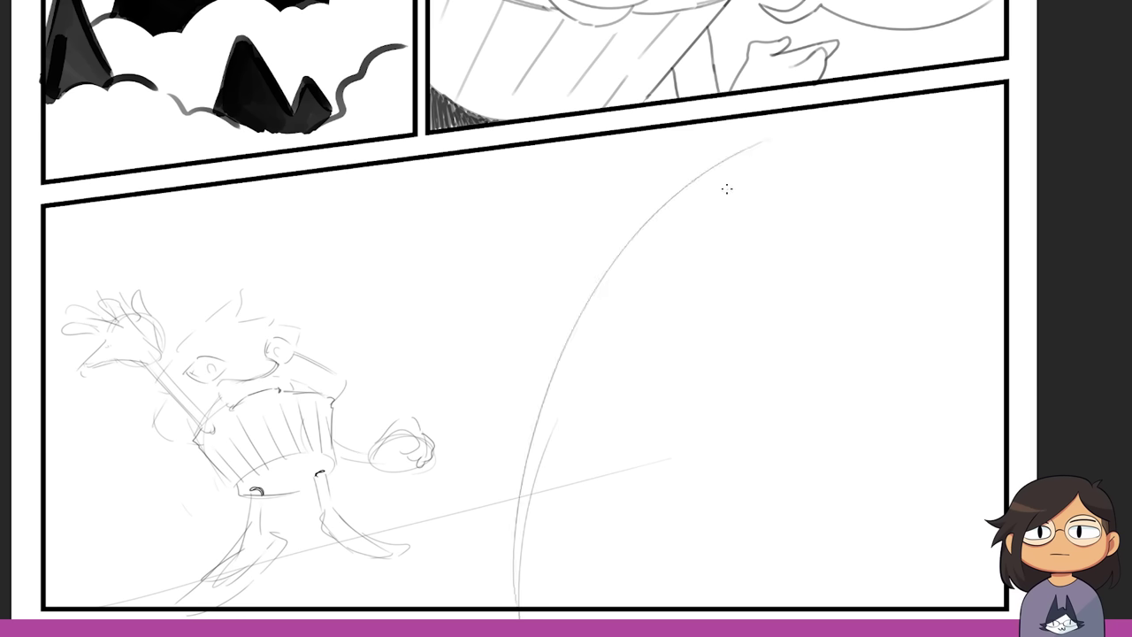
mouse_move(699, 190)
mouse_down()
mouse_move(751, 138)
mouse_move(1030, 60)
mouse_up()
key(ctrl+z)
mouse_move(690, 193)
mouse_down()
mouse_move(854, 112)
mouse_move(1033, 111)
mouse_up()
drag(791, 135, 1024, 130)
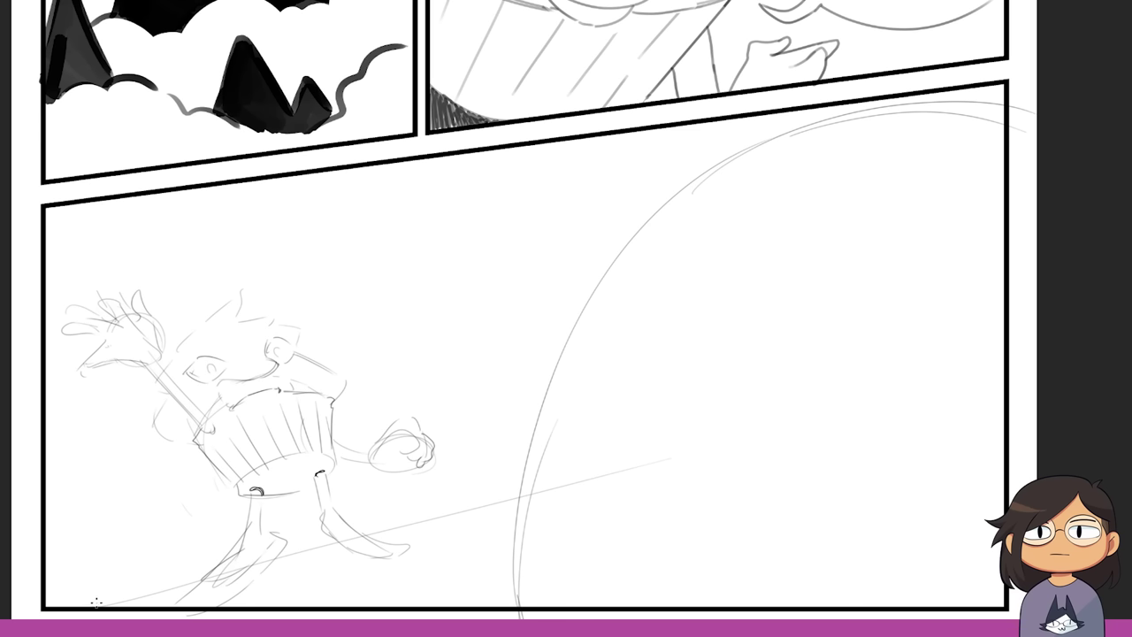
- Add ground lines at the panel's lower left, then try and undo an inked arc and mouth oval
drag(72, 599, 134, 568)
key(ctrl+z)
mouse_move(78, 608)
mouse_down()
mouse_move(180, 564)
mouse_move(143, 609)
mouse_up()
drag(1001, 105, 529, 607)
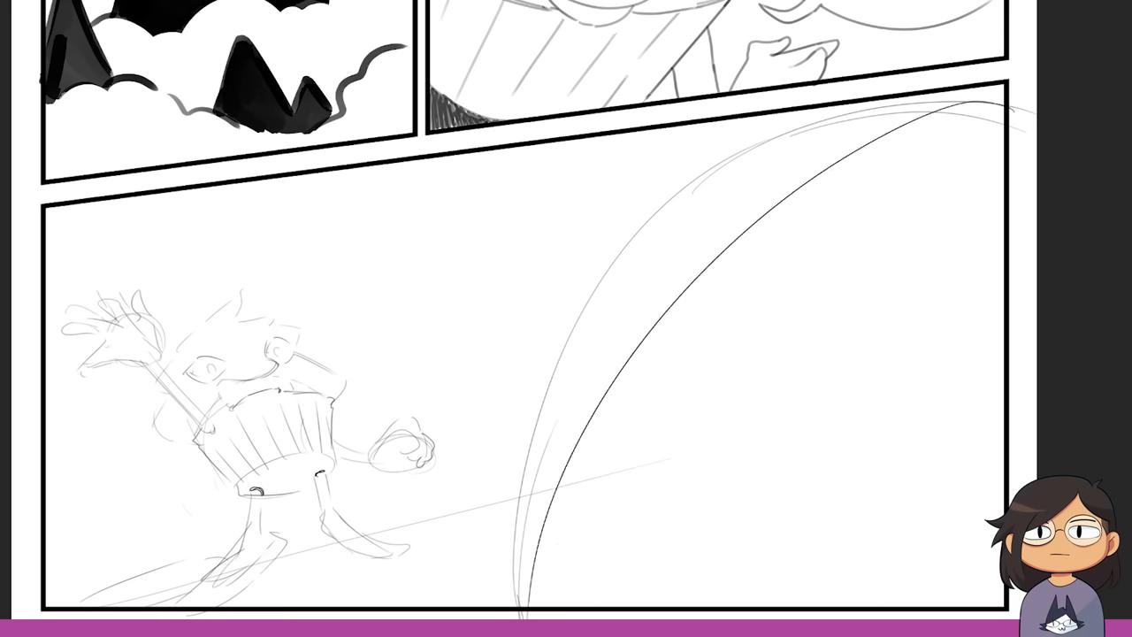
key(ctrl+z)
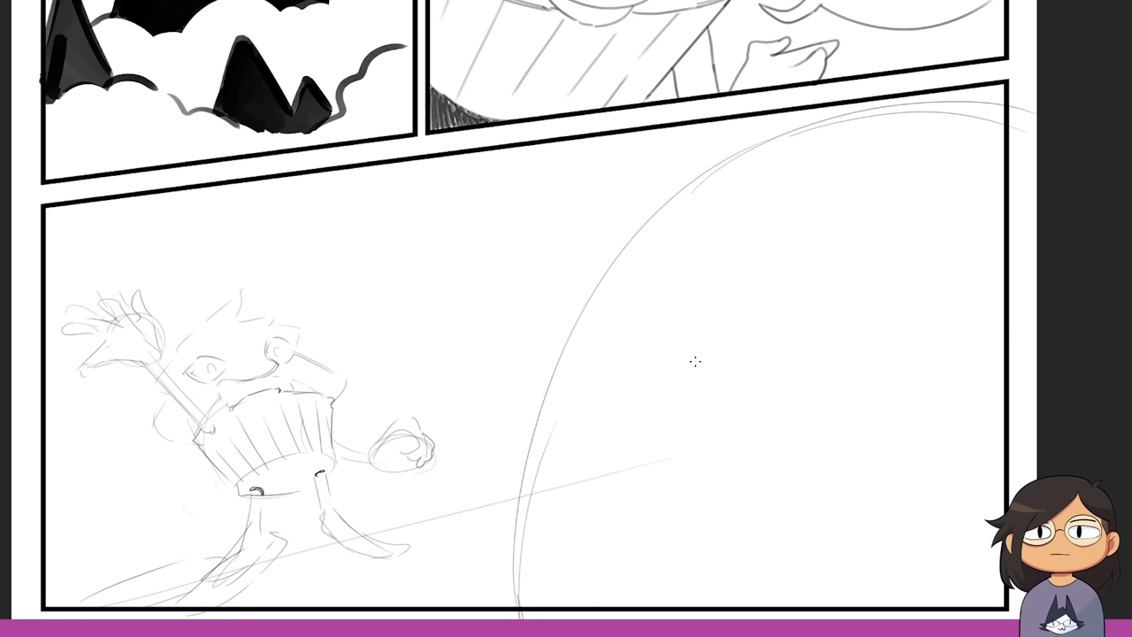
mouse_move(732, 520)
mouse_down()
mouse_move(894, 362)
mouse_move(766, 342)
mouse_move(776, 345)
mouse_up()
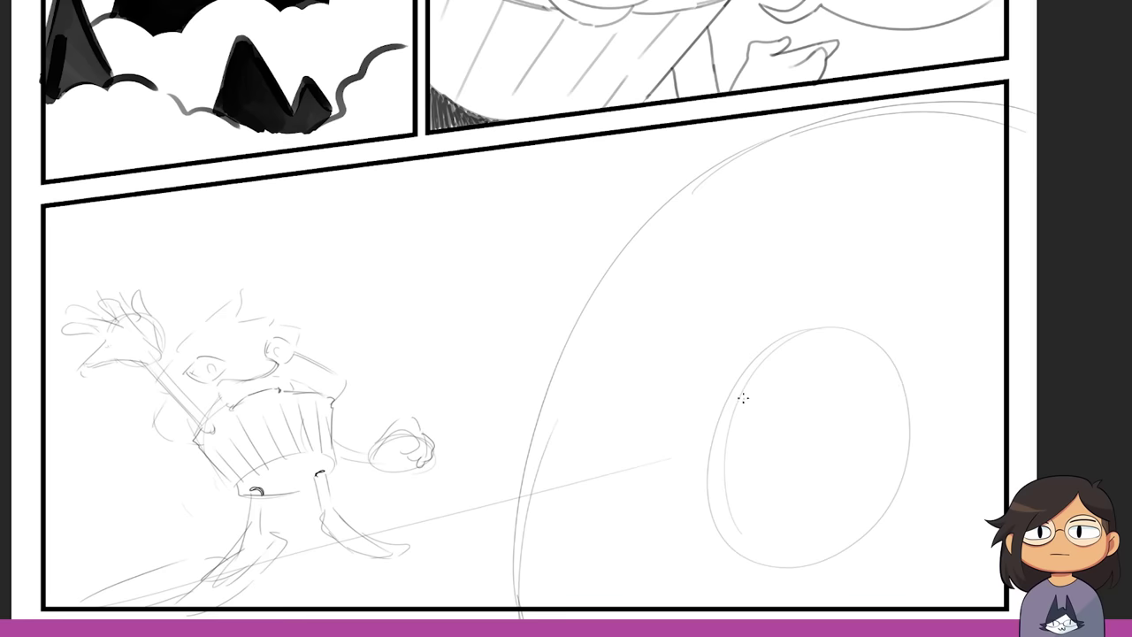
key(ctrl+z)
- Sketch the mouth oval's sides, darken the face outline, and erase the guideline inside it
drag(713, 561, 758, 285)
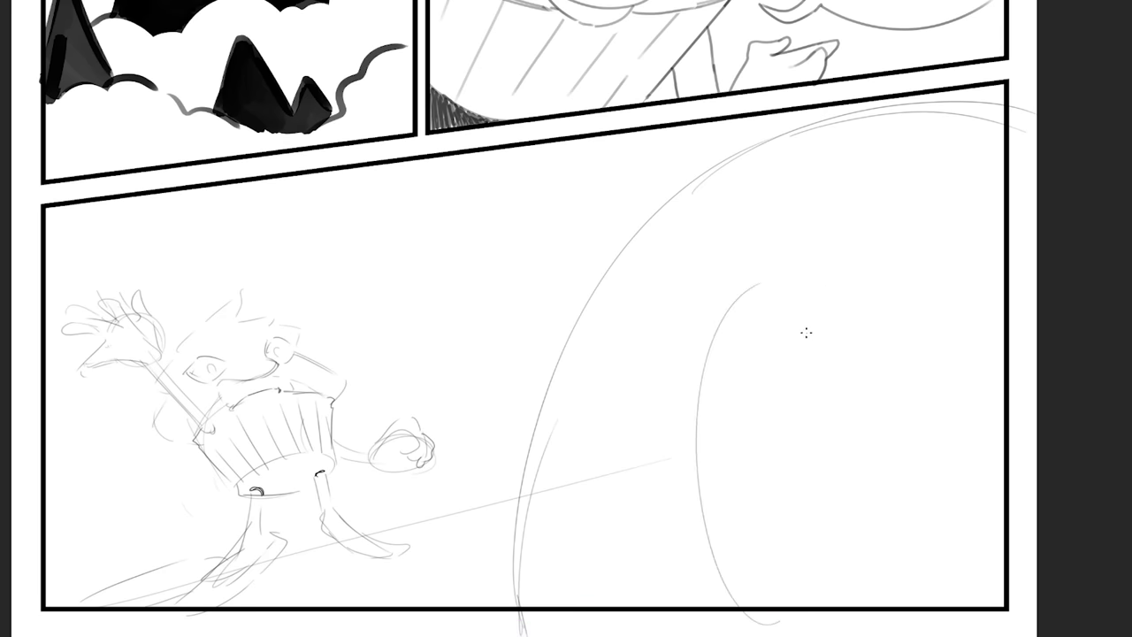
key(ctrl+z)
drag(719, 579, 756, 315)
drag(827, 292, 779, 623)
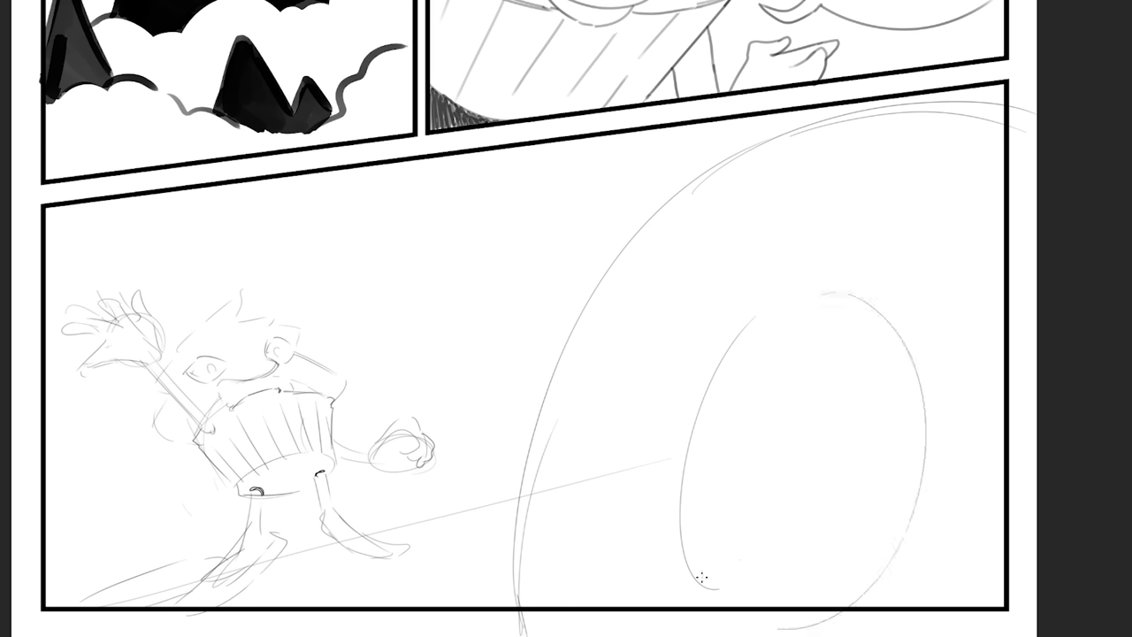
drag(557, 626, 701, 166)
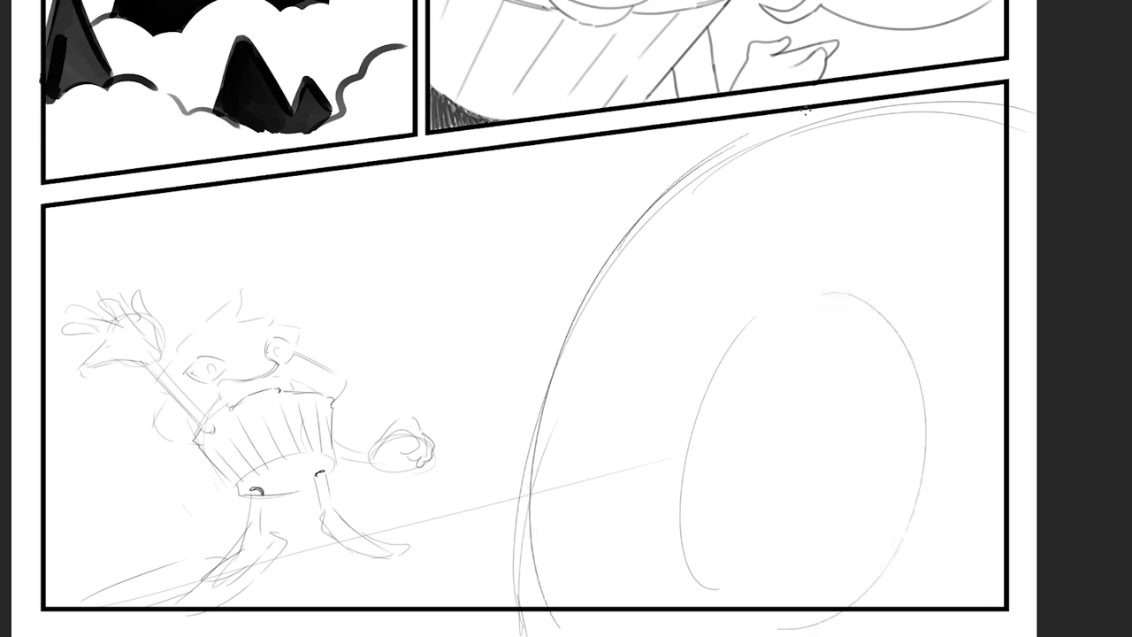
drag(640, 235, 801, 111)
drag(884, 102, 1026, 152)
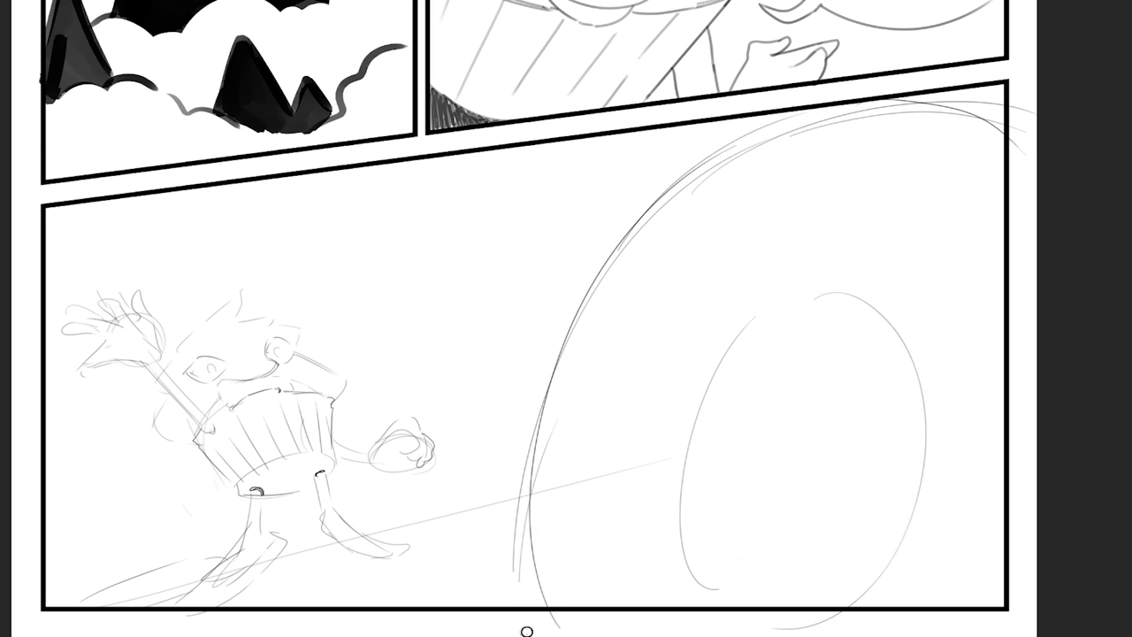
drag(748, 154, 973, 133)
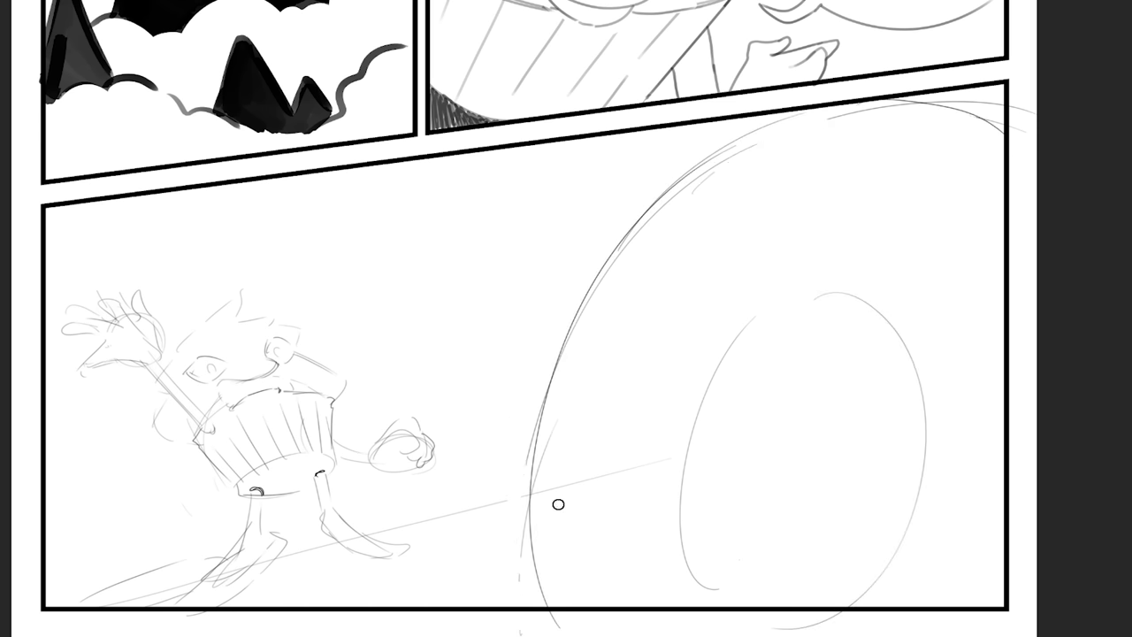
drag(548, 491, 659, 463)
- Firm up the screaming mouth with a jagged left side, upper-right shapes and right edge
mouse_move(827, 292)
mouse_down()
mouse_move(716, 323)
mouse_move(657, 488)
mouse_up()
mouse_move(648, 527)
mouse_down()
mouse_move(688, 605)
mouse_move(725, 619)
mouse_up()
mouse_move(777, 316)
mouse_down()
mouse_move(834, 333)
mouse_move(902, 386)
mouse_move(834, 321)
mouse_move(839, 290)
mouse_up()
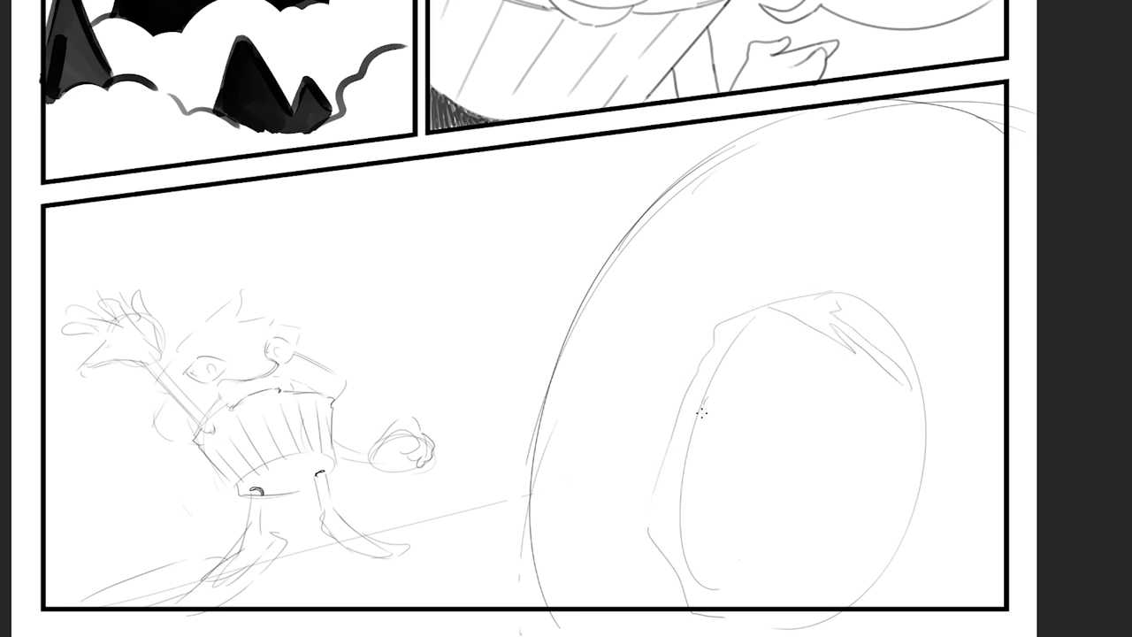
mouse_move(702, 412)
mouse_down()
mouse_move(708, 453)
mouse_move(686, 489)
mouse_up()
drag(885, 572, 929, 451)
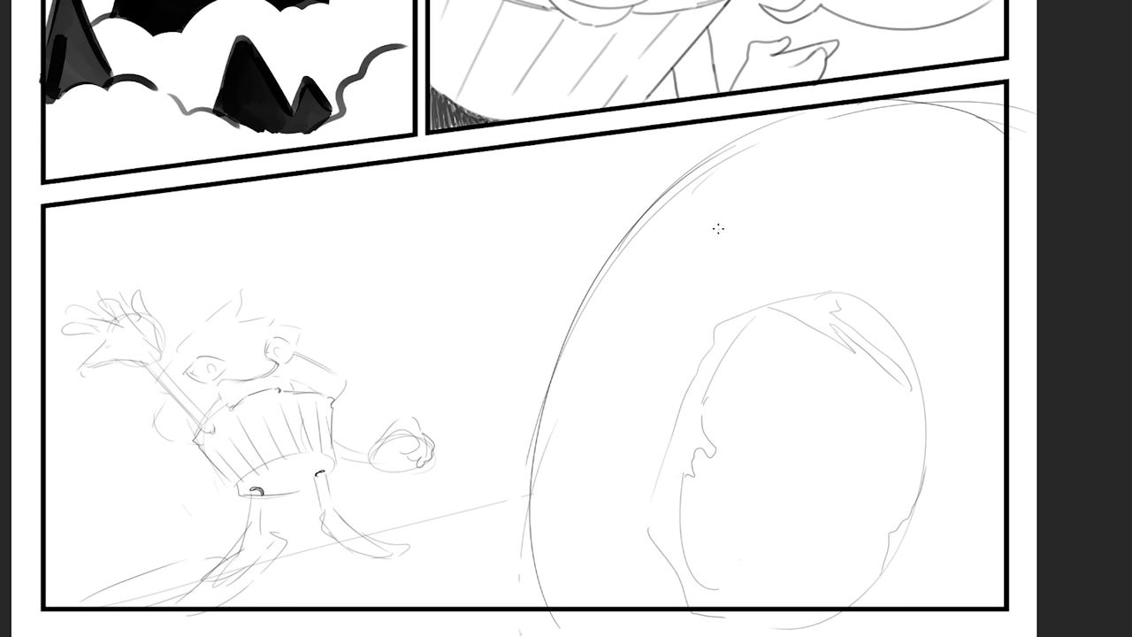
- Sketch and darken the two eyes above the mouth
drag(823, 181, 820, 199)
key(ctrl+z)
drag(801, 189, 811, 169)
drag(848, 217, 871, 205)
mouse_move(687, 206)
mouse_down()
mouse_move(698, 182)
mouse_move(714, 203)
mouse_move(701, 245)
mouse_up()
key(ctrl+z)
mouse_move(812, 157)
mouse_down()
mouse_move(799, 190)
mouse_move(862, 159)
mouse_up()
- Shrink the inking brush size, discarding a test stroke on the face's lower left
right_click(96, 15)
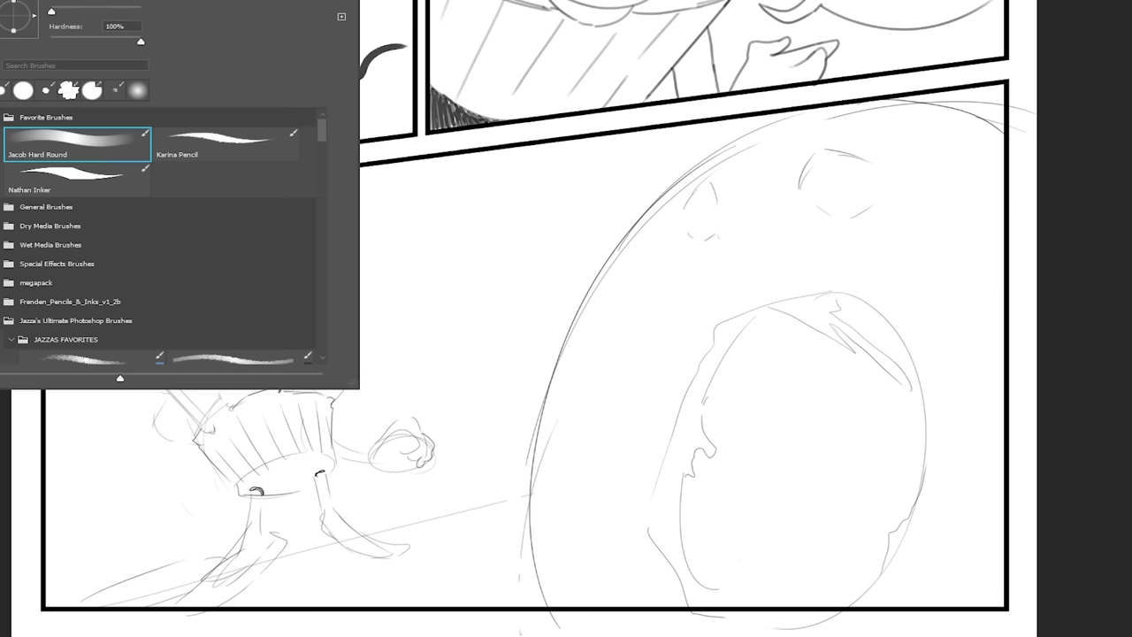
drag(59, 13, 53, 10)
click(545, 583)
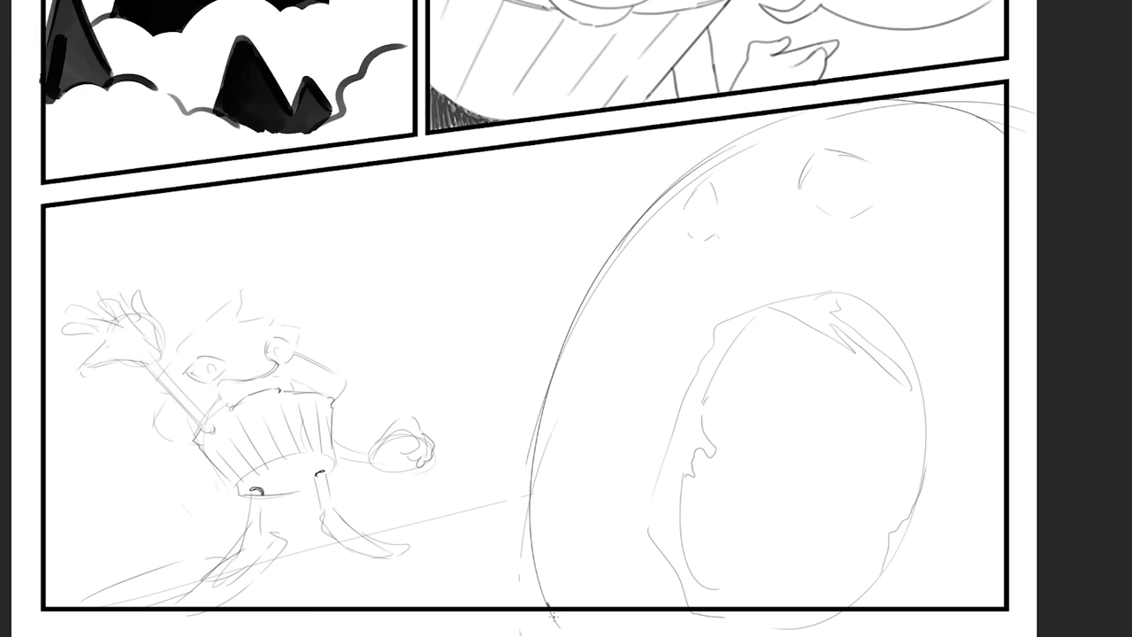
drag(559, 631, 533, 545)
key(ctrl+z)
right_click(138, 18)
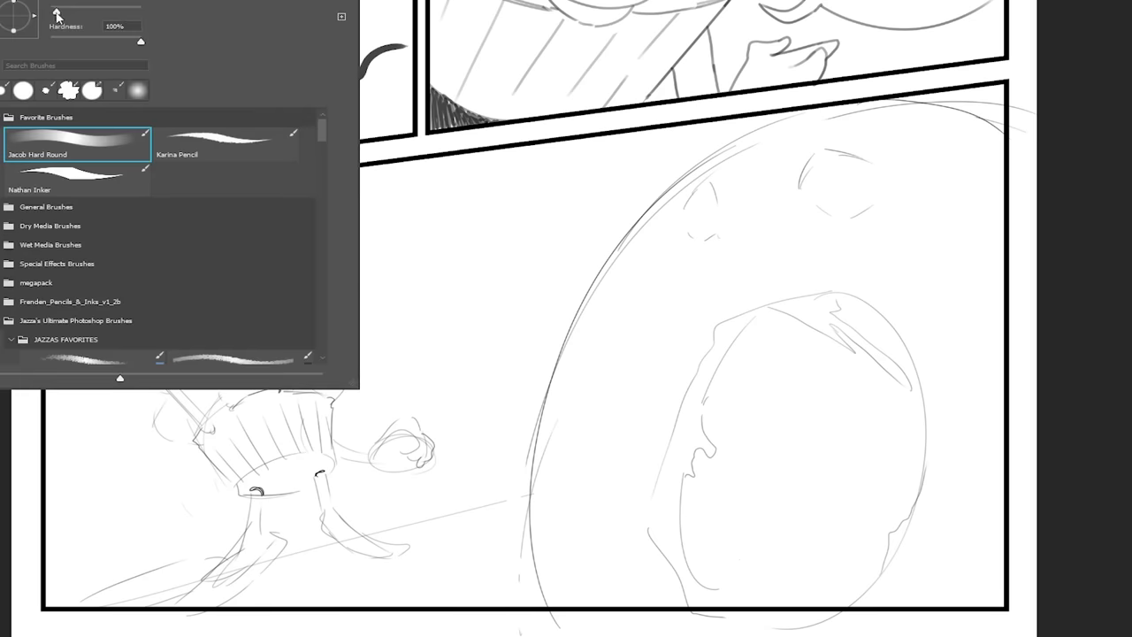
click(541, 592)
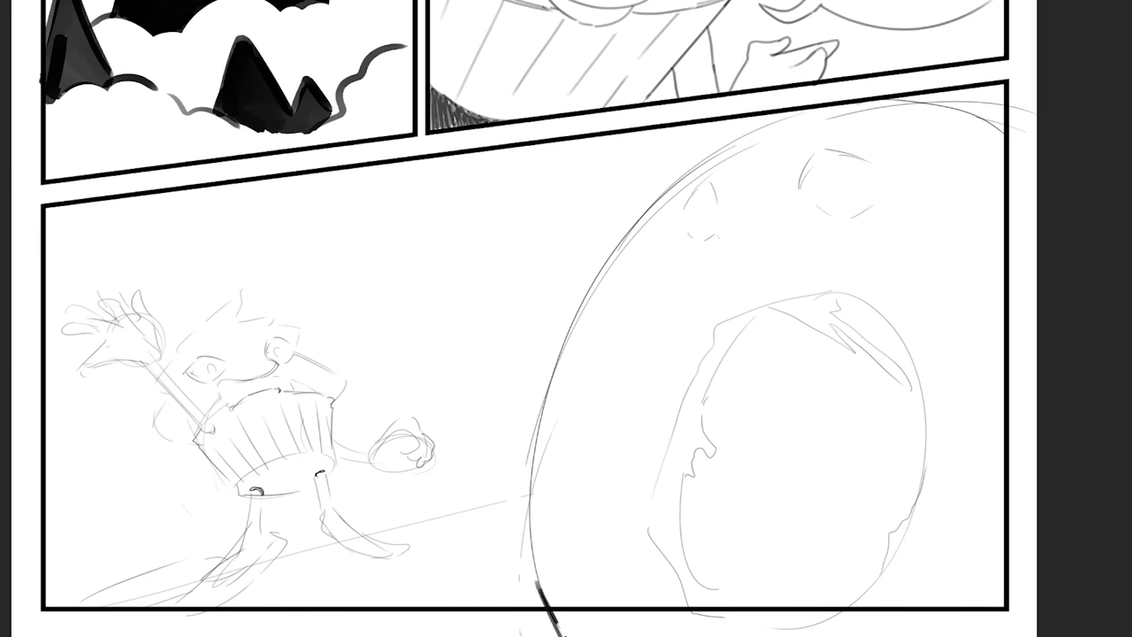
- Ink a wavy scalloped edge up the giant face's left side and at the top right
drag(563, 633, 529, 488)
key(ctrl+z)
mouse_move(549, 621)
mouse_down()
mouse_move(529, 522)
mouse_move(536, 453)
mouse_up()
key(ctrl+z)
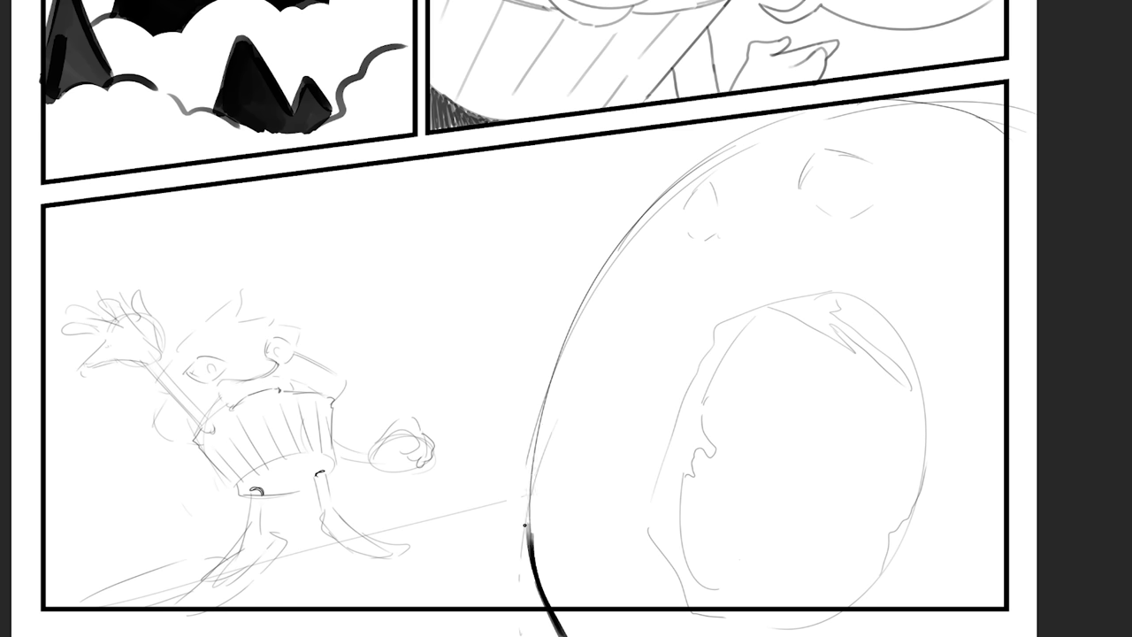
drag(529, 557, 550, 382)
mouse_move(534, 630)
mouse_down()
mouse_move(501, 539)
mouse_move(503, 481)
mouse_move(559, 276)
mouse_move(678, 156)
mouse_move(763, 110)
mouse_up()
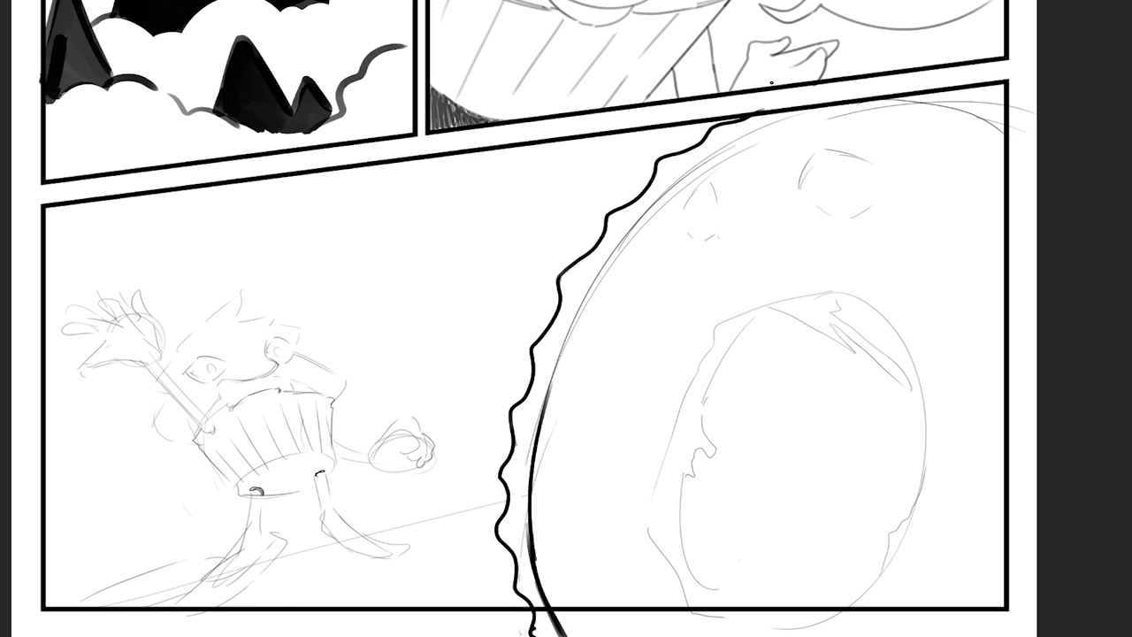
drag(960, 94, 1021, 108)
- Add grey tapered strokes inside the rim and erase the faint eye sketches
drag(543, 541, 575, 623)
drag(545, 469, 573, 630)
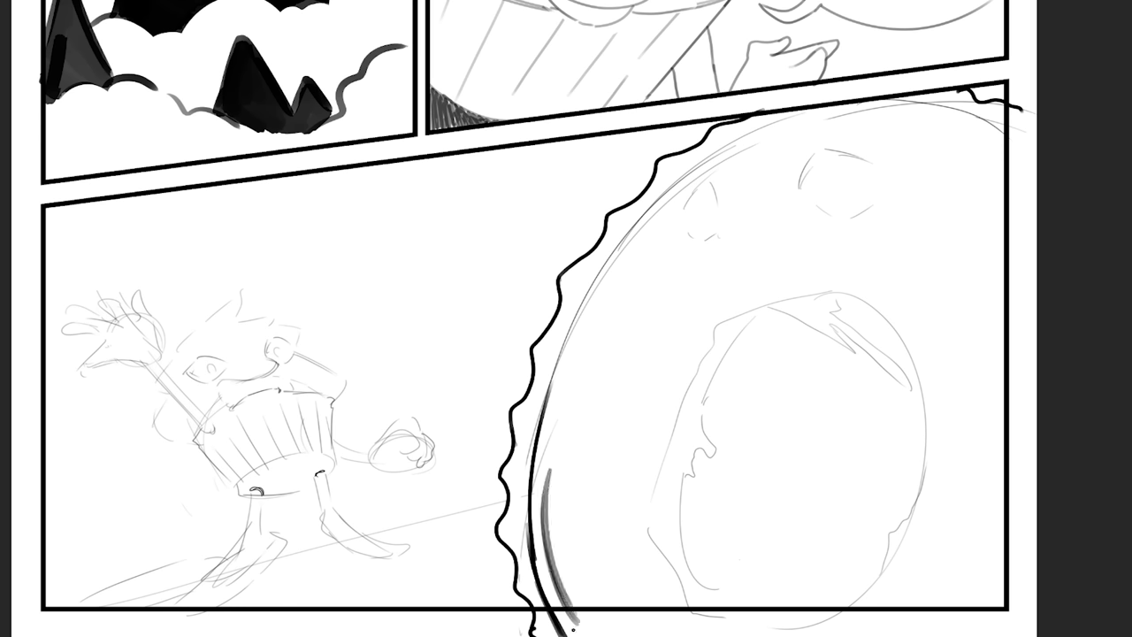
key(ctrl+z)
mouse_move(542, 502)
mouse_down()
mouse_move(573, 628)
mouse_move(581, 355)
mouse_up()
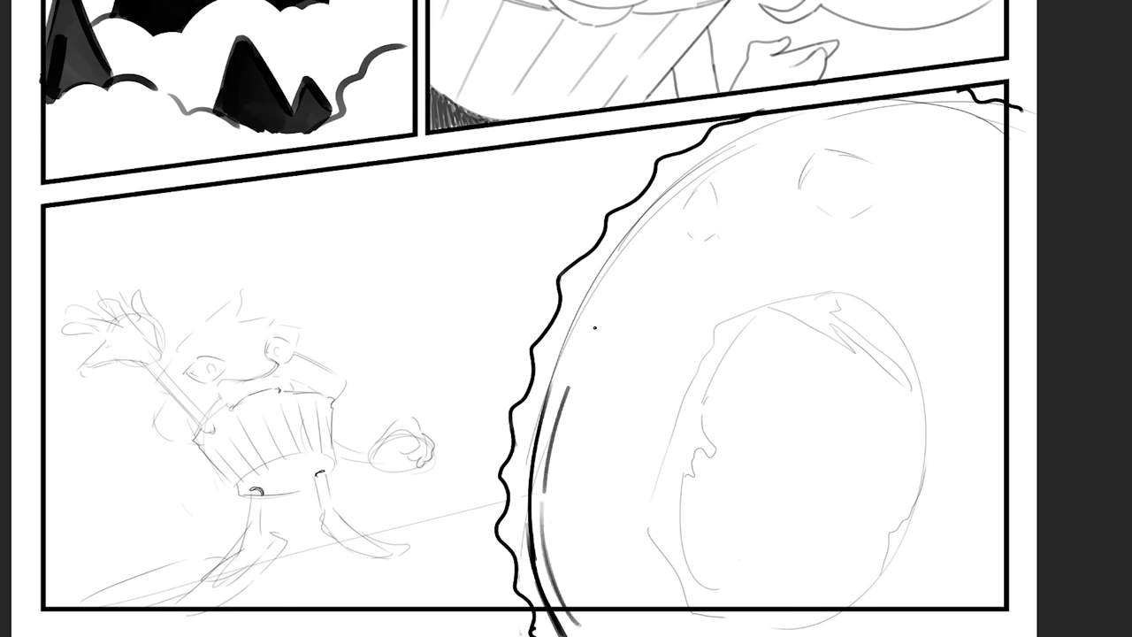
key(ctrl+z)
drag(543, 495, 581, 358)
key(ctrl+z)
drag(543, 497, 587, 341)
drag(565, 399, 624, 267)
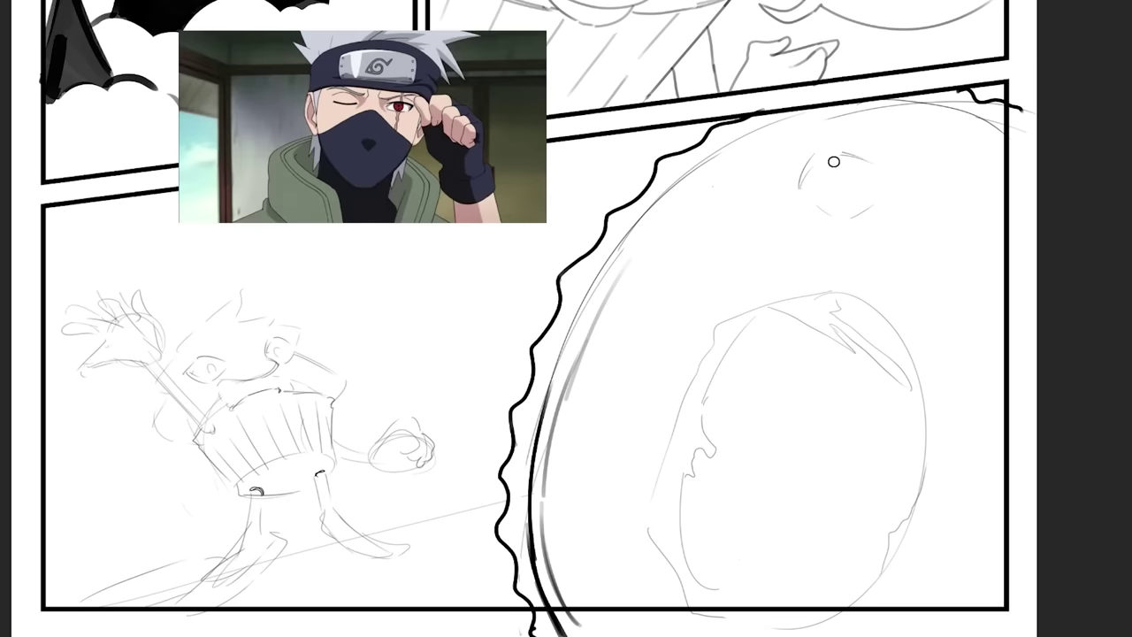
drag(833, 162, 809, 217)
drag(589, 299, 750, 132)
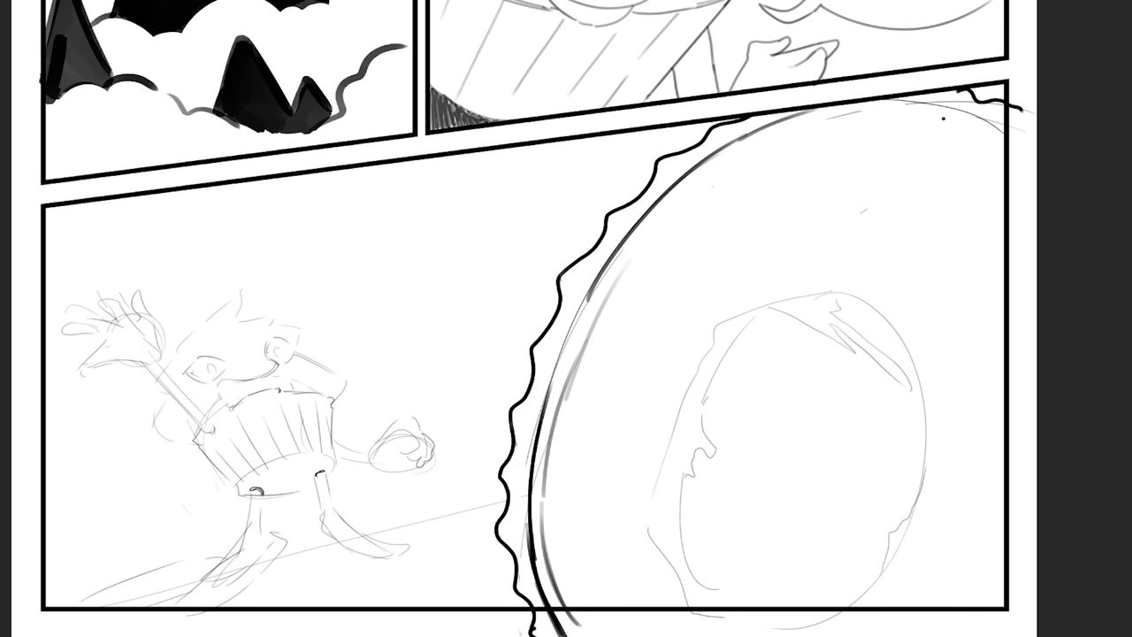
- Ink the bold oval outline of the screaming mouth's left and right sides
mouse_move(660, 482)
mouse_down()
mouse_move(734, 621)
mouse_move(820, 617)
mouse_move(914, 511)
mouse_up()
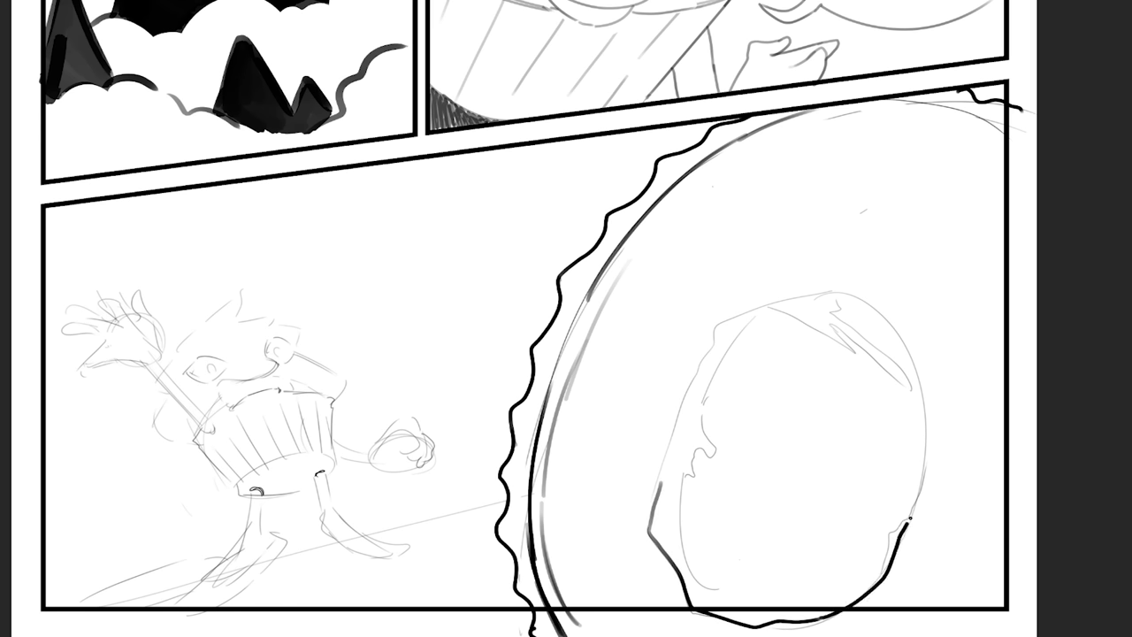
key(ctrl+z)
mouse_move(817, 619)
mouse_down()
mouse_move(915, 506)
mouse_move(911, 357)
mouse_up()
mouse_move(661, 487)
mouse_down()
mouse_move(678, 407)
mouse_move(717, 326)
mouse_move(838, 289)
mouse_move(911, 361)
mouse_up()
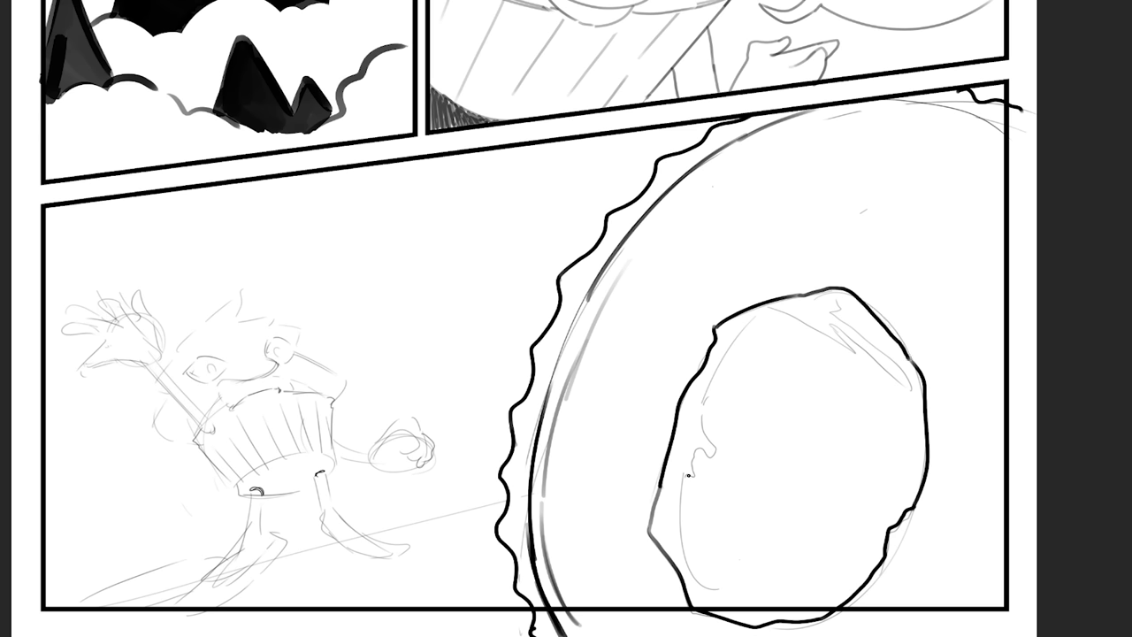
mouse_move(689, 474)
mouse_down()
mouse_move(681, 513)
mouse_move(750, 621)
mouse_up()
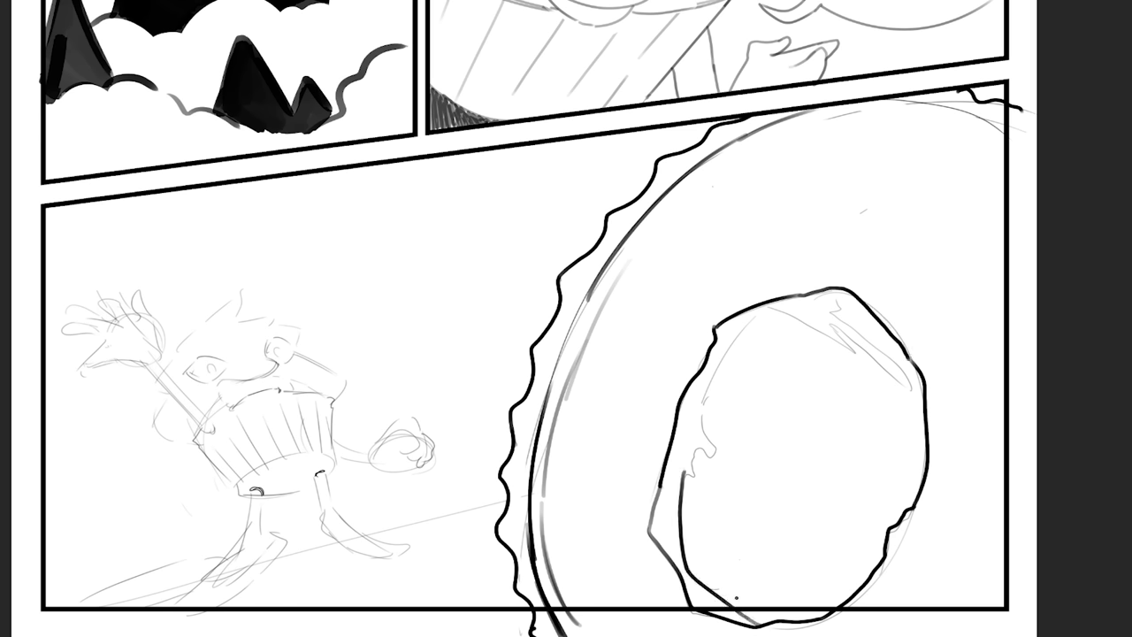
- Add a wavy detail, hook and small oval inside the mouth, and sketch an eye arc
mouse_move(686, 476)
mouse_down()
mouse_move(693, 453)
mouse_move(717, 453)
mouse_move(715, 439)
mouse_up()
drag(716, 488, 713, 499)
mouse_move(713, 453)
mouse_down()
mouse_move(704, 425)
mouse_move(714, 366)
mouse_move(779, 301)
mouse_up()
key(ctrl+z)
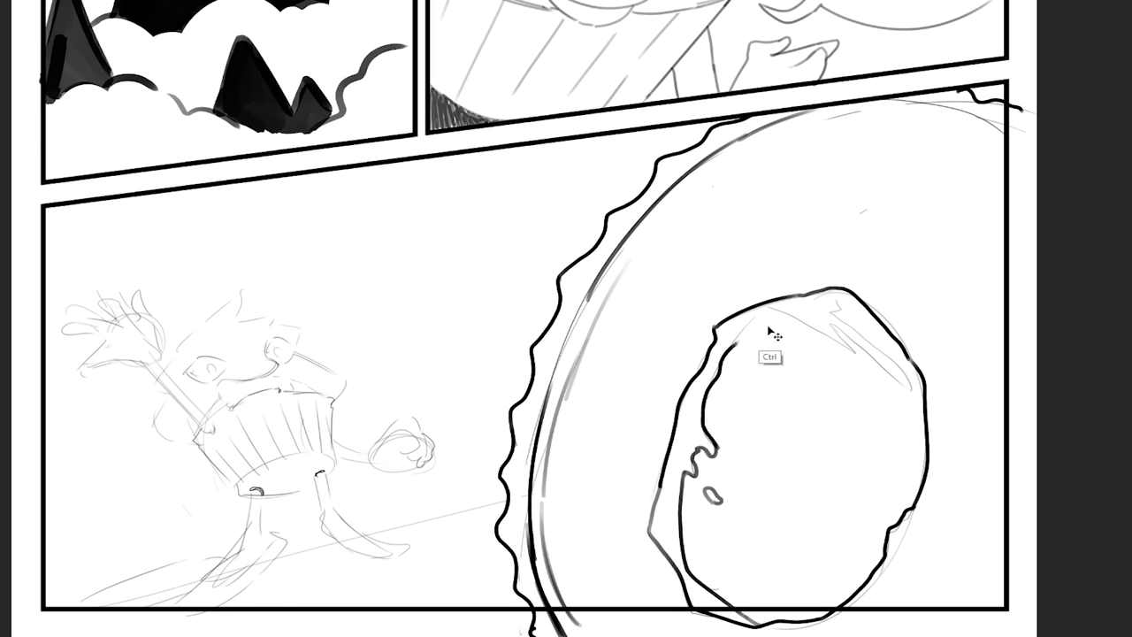
mouse_move(734, 346)
mouse_down()
mouse_move(786, 298)
mouse_move(832, 295)
mouse_move(782, 312)
mouse_move(851, 350)
mouse_move(836, 329)
mouse_move(908, 387)
mouse_move(837, 323)
mouse_move(832, 280)
mouse_move(876, 320)
mouse_up()
drag(742, 550, 738, 539)
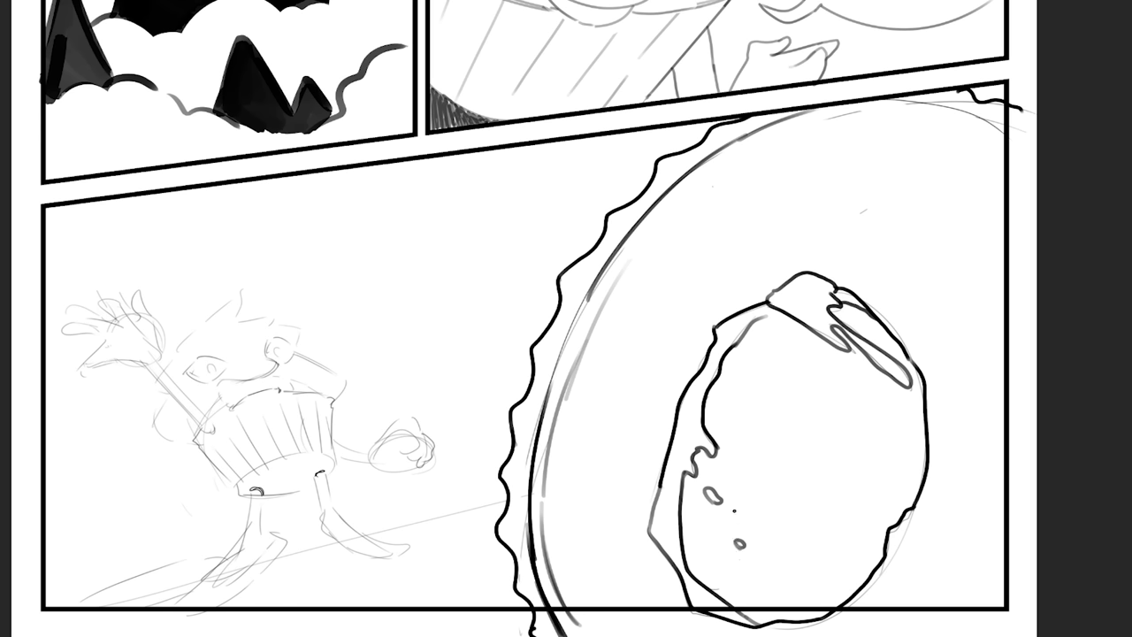
mouse_move(837, 194)
mouse_down()
mouse_move(854, 164)
mouse_move(926, 170)
mouse_move(875, 218)
mouse_move(930, 203)
mouse_up()
key(ctrl+z)
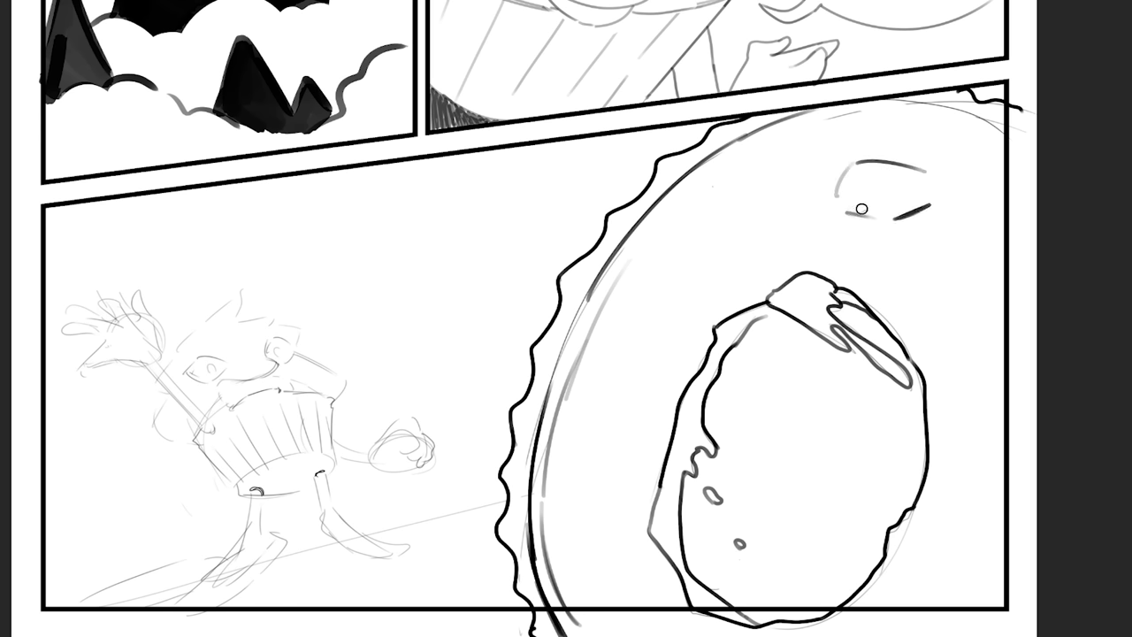
- Sketch the lid arcs of the left and right eyes
mouse_move(676, 209)
mouse_down()
mouse_move(712, 179)
mouse_move(751, 187)
mouse_up()
key(ctrl+z)
mouse_move(687, 204)
mouse_down()
mouse_move(710, 234)
mouse_move(750, 221)
mouse_up()
key(ctrl+z)
drag(694, 244, 752, 222)
key(ctrl+z)
key(ctrl+z)
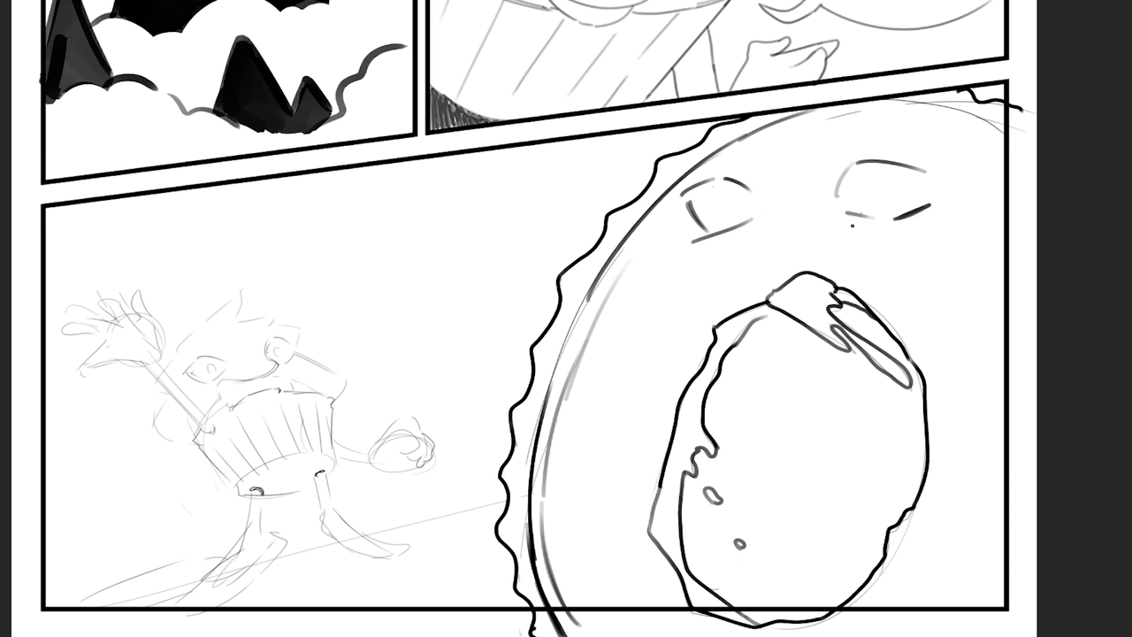
drag(842, 213, 908, 226)
- Add an oval pupil to the right eye and a peaked, darkened right eyebrow
mouse_move(727, 195)
mouse_down()
mouse_move(722, 214)
mouse_move(714, 203)
mouse_up()
key(ctrl+z)
drag(874, 182, 873, 202)
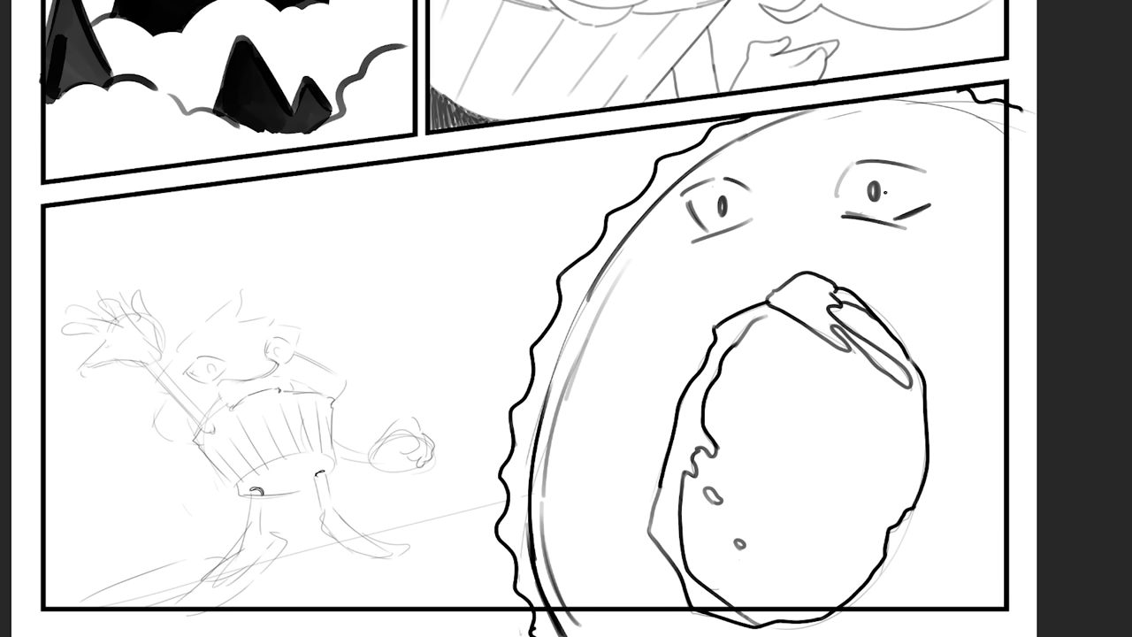
mouse_move(863, 161)
mouse_down()
mouse_move(855, 129)
mouse_move(858, 160)
mouse_up()
drag(888, 225, 935, 357)
mouse_move(901, 232)
mouse_down()
mouse_move(938, 347)
mouse_move(920, 269)
mouse_up()
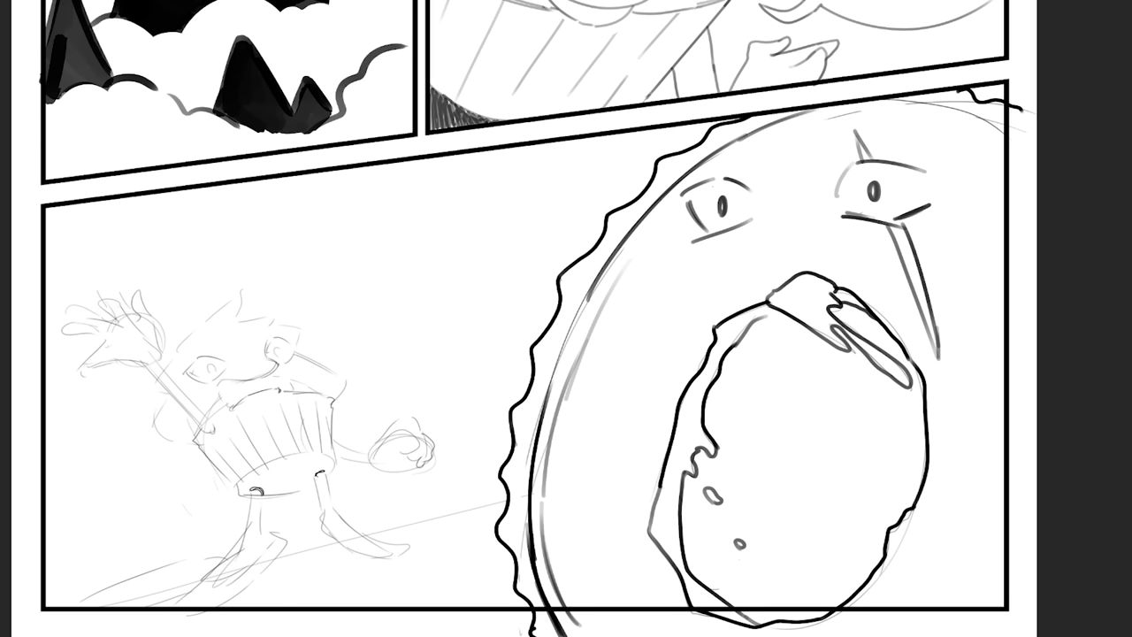
drag(904, 165, 940, 174)
mouse_move(856, 161)
mouse_down()
mouse_move(932, 174)
mouse_move(924, 207)
mouse_up()
key(ctrl+z)
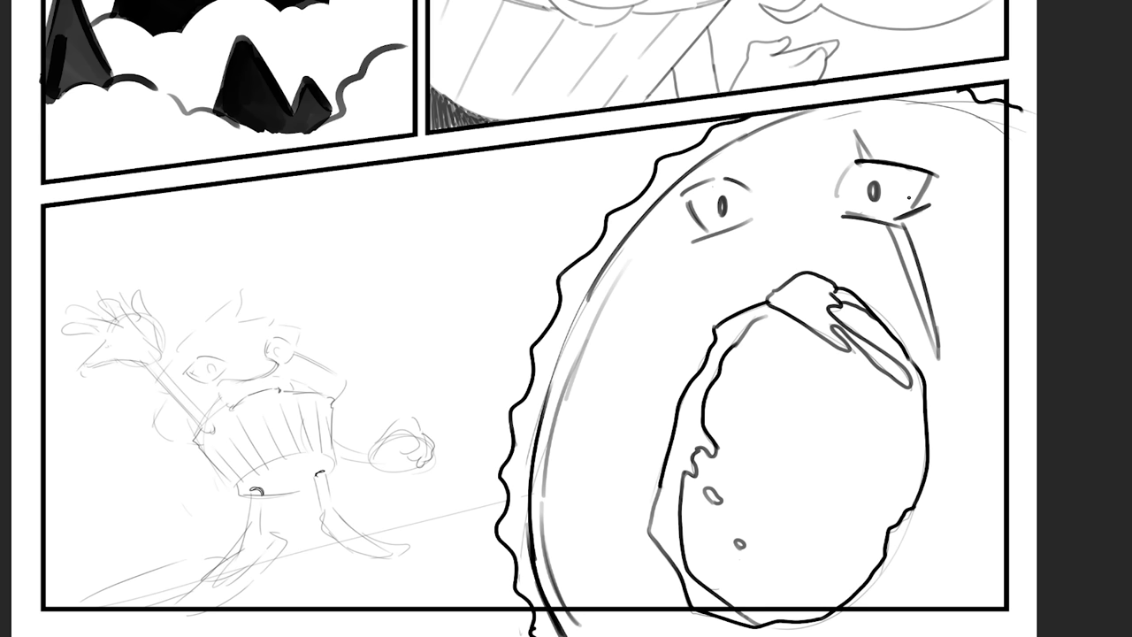
- Extend both lower lids and sketch the nose line beneath the eyes
drag(731, 237, 756, 224)
drag(834, 218, 849, 228)
mouse_move(745, 258)
mouse_down()
mouse_move(803, 234)
mouse_move(846, 248)
mouse_move(744, 267)
mouse_move(849, 247)
mouse_move(831, 258)
mouse_move(848, 257)
mouse_move(814, 252)
mouse_up()
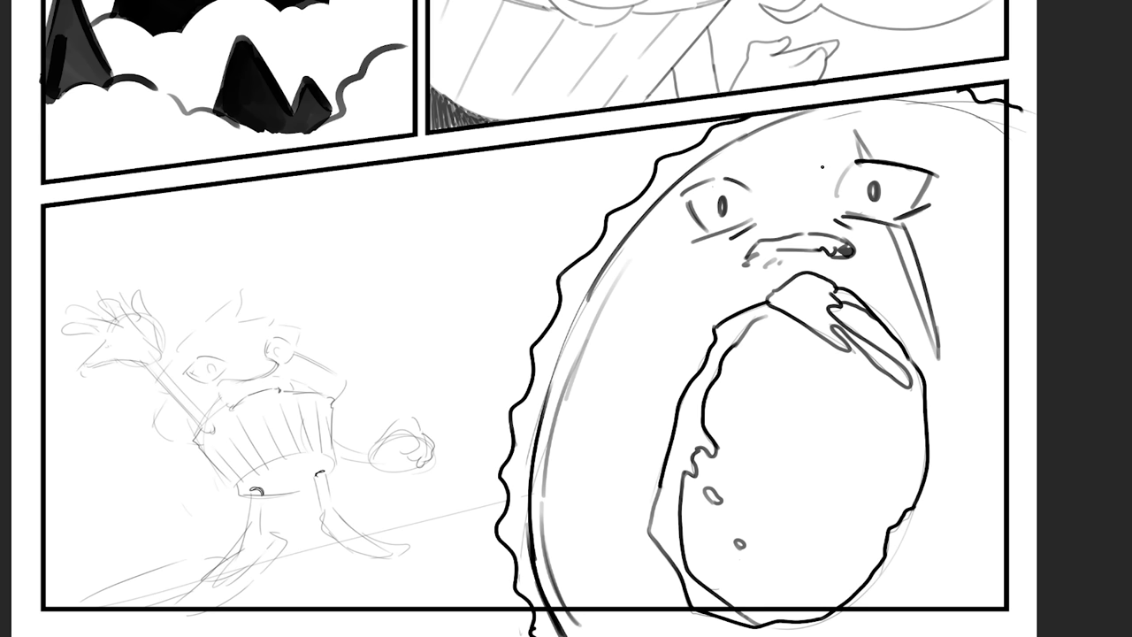
mouse_move(821, 166)
mouse_down()
mouse_move(851, 142)
mouse_move(920, 123)
mouse_move(911, 139)
mouse_move(895, 136)
mouse_move(913, 135)
mouse_up()
key(ctrl+z)
- Sketch a thick triangular brow above the left eye with dots and cheek shading
mouse_move(699, 163)
mouse_down()
mouse_move(742, 164)
mouse_move(717, 154)
mouse_up()
mouse_move(709, 157)
mouse_down()
mouse_move(718, 144)
mouse_move(745, 166)
mouse_move(810, 178)
mouse_up()
click(807, 174)
drag(729, 161, 750, 174)
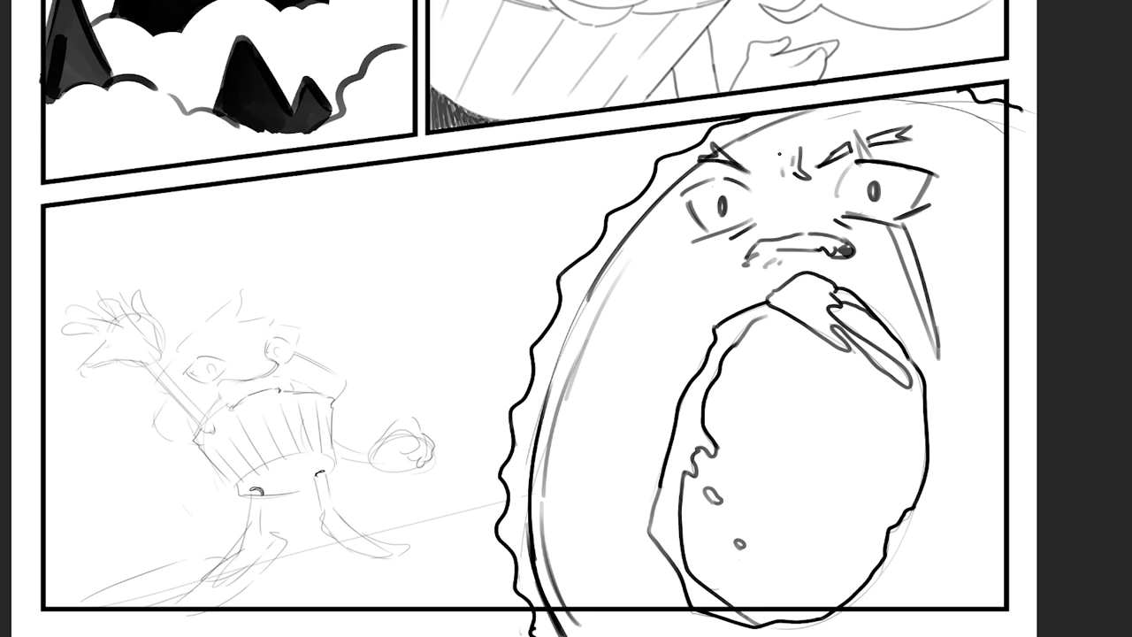
drag(711, 246, 681, 232)
drag(547, 400, 594, 278)
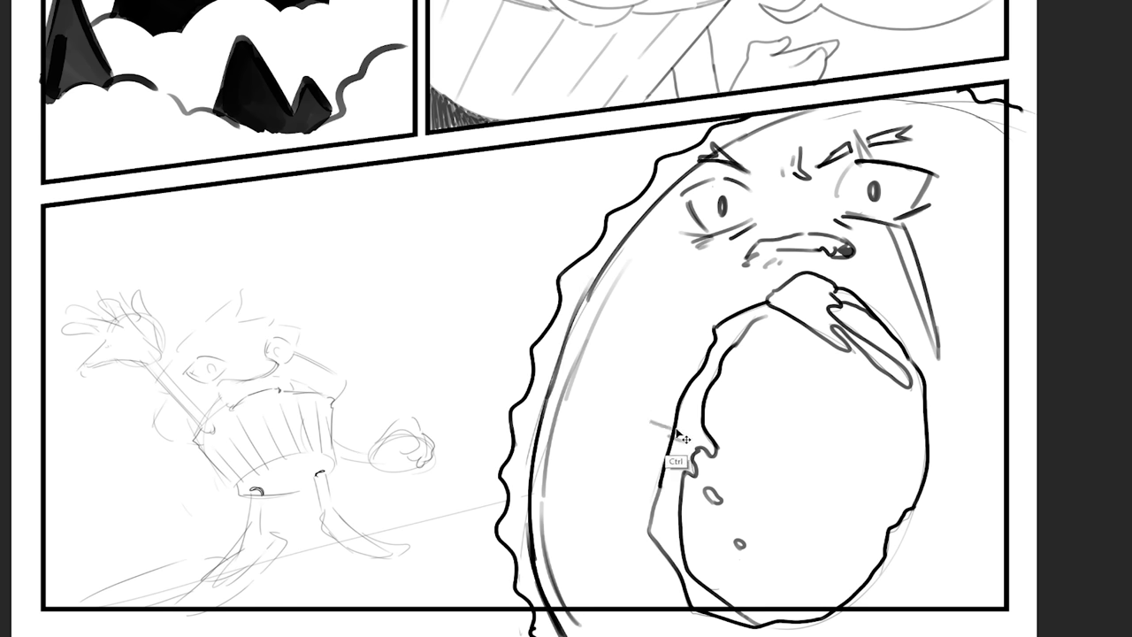
- Hatch small marks inside the mouth and along its left and right sides
drag(662, 423, 691, 431)
mouse_move(669, 435)
mouse_down()
mouse_move(697, 440)
mouse_move(699, 412)
mouse_up()
drag(667, 393, 699, 392)
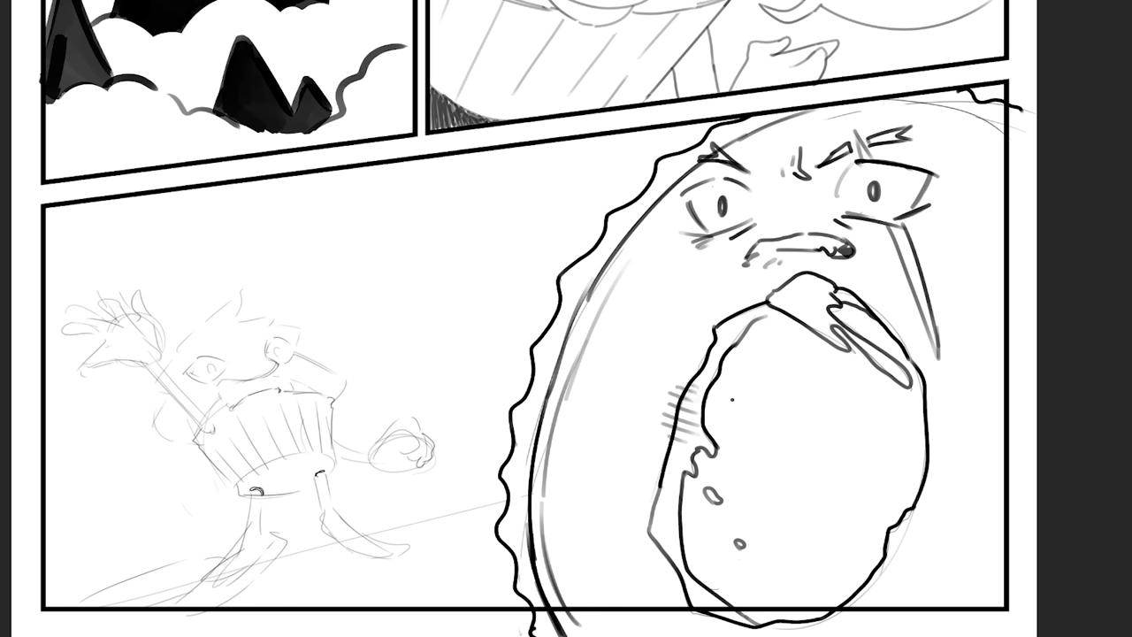
drag(890, 550, 932, 571)
mouse_move(892, 540)
mouse_down()
mouse_move(934, 559)
mouse_move(932, 531)
mouse_up()
- Add blush hatching between the left eye and nose and right of the right eye
mouse_move(741, 239)
mouse_down()
mouse_move(766, 212)
mouse_move(816, 207)
mouse_up()
drag(818, 212, 824, 204)
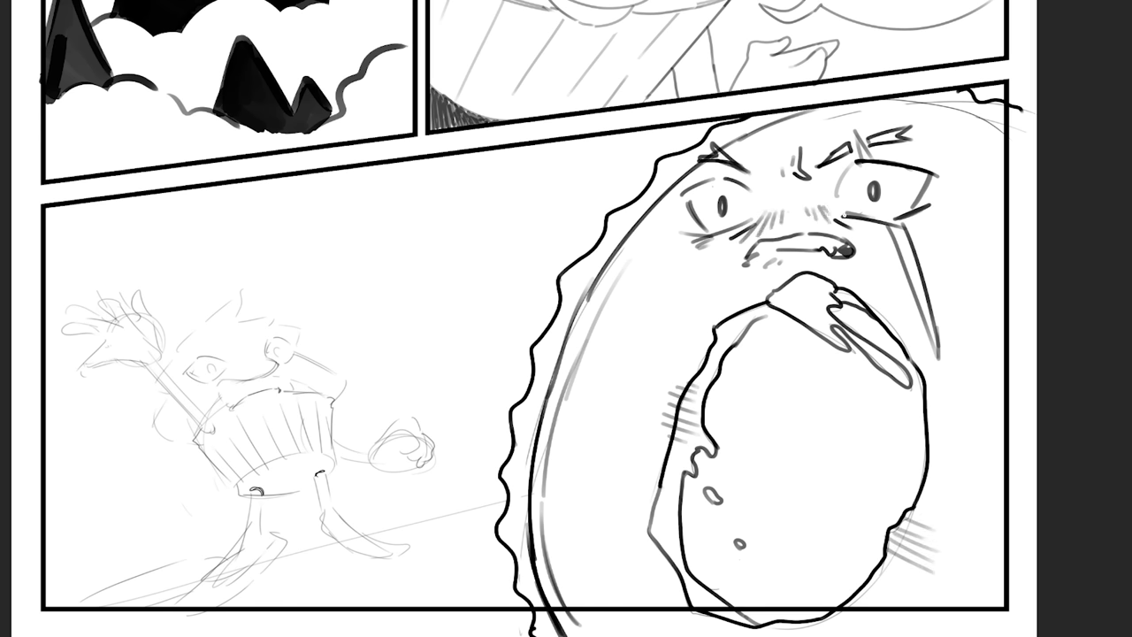
drag(916, 227, 925, 215)
drag(923, 225, 941, 207)
drag(941, 218, 955, 207)
mouse_move(922, 228)
mouse_down()
mouse_move(950, 216)
mouse_move(966, 236)
mouse_up()
drag(936, 209, 994, 239)
- Stack hatching up the mouth's right side past the panel border, and sketch the top head outline
drag(911, 594, 1021, 616)
drag(964, 576, 1017, 600)
drag(966, 554, 1018, 580)
drag(975, 543, 1004, 560)
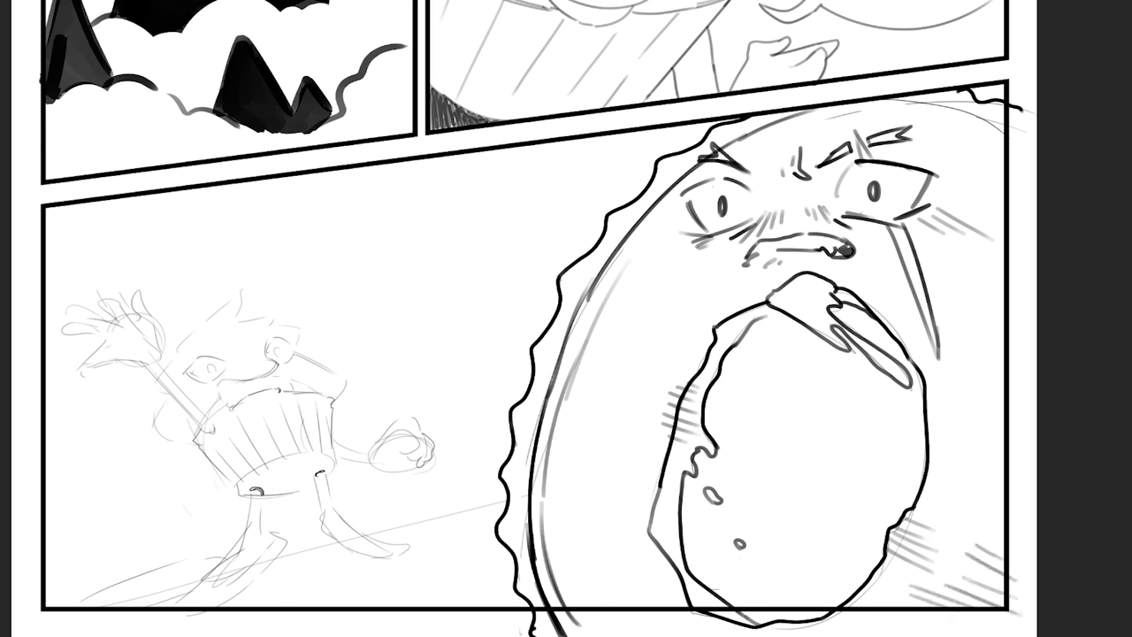
drag(966, 509, 1001, 530)
mouse_move(973, 506)
mouse_down()
mouse_move(1005, 524)
mouse_move(1005, 509)
mouse_up()
drag(985, 209, 1035, 244)
drag(988, 191, 1036, 236)
drag(927, 103, 1037, 161)
drag(980, 122, 1038, 166)
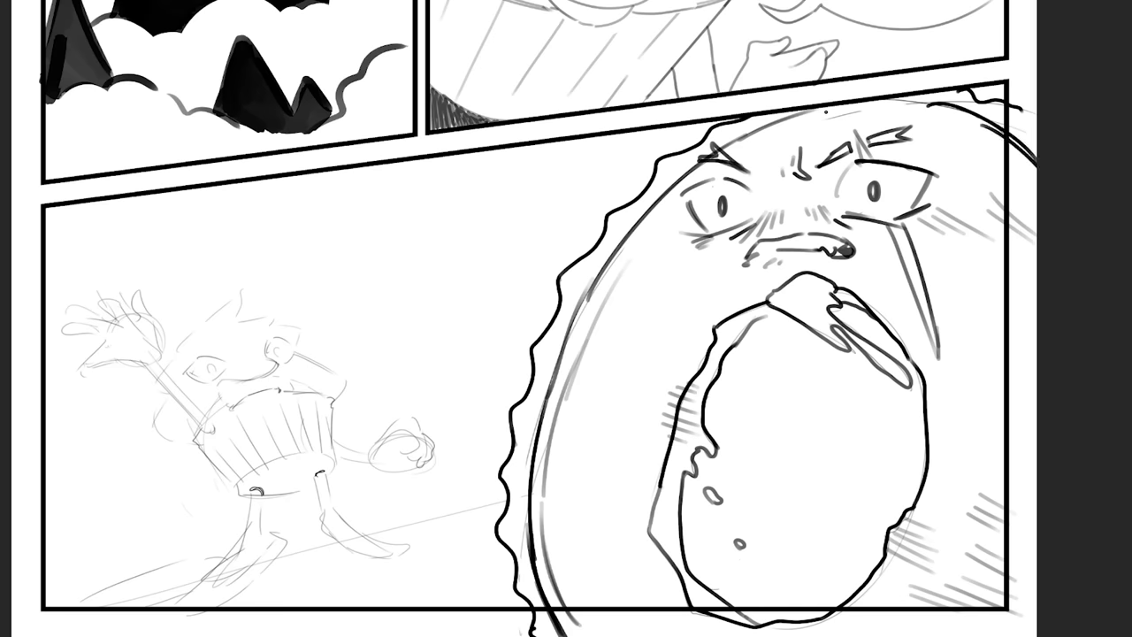
drag(808, 115, 861, 105)
- Ink the head's left and upper-right outline in thick black with a hard round brush
right_click(99, 5)
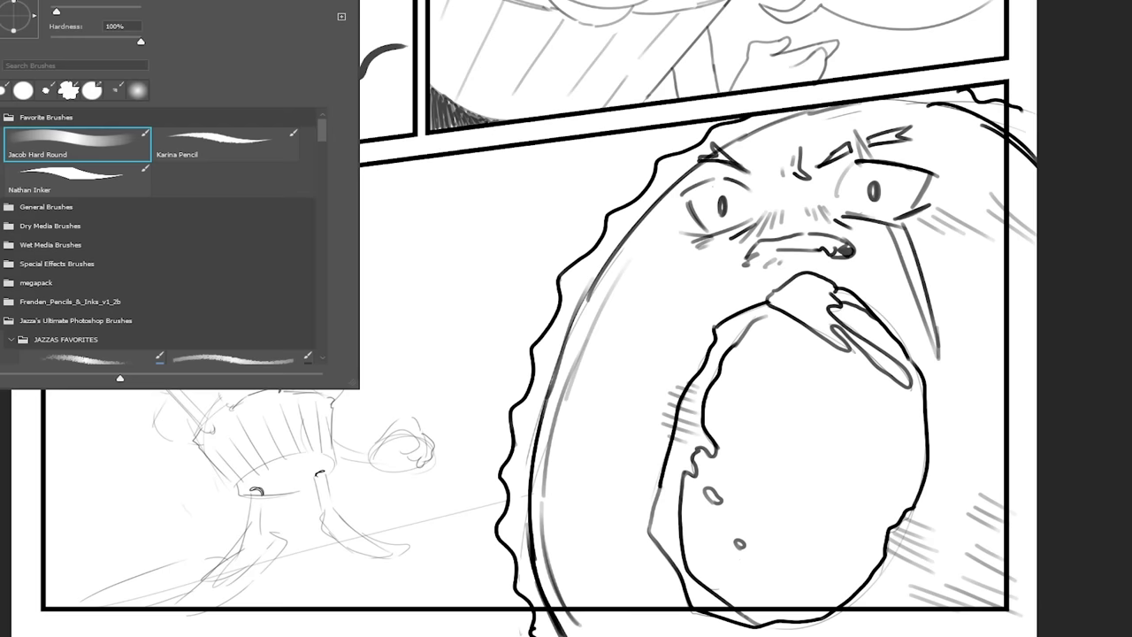
drag(515, 591, 534, 631)
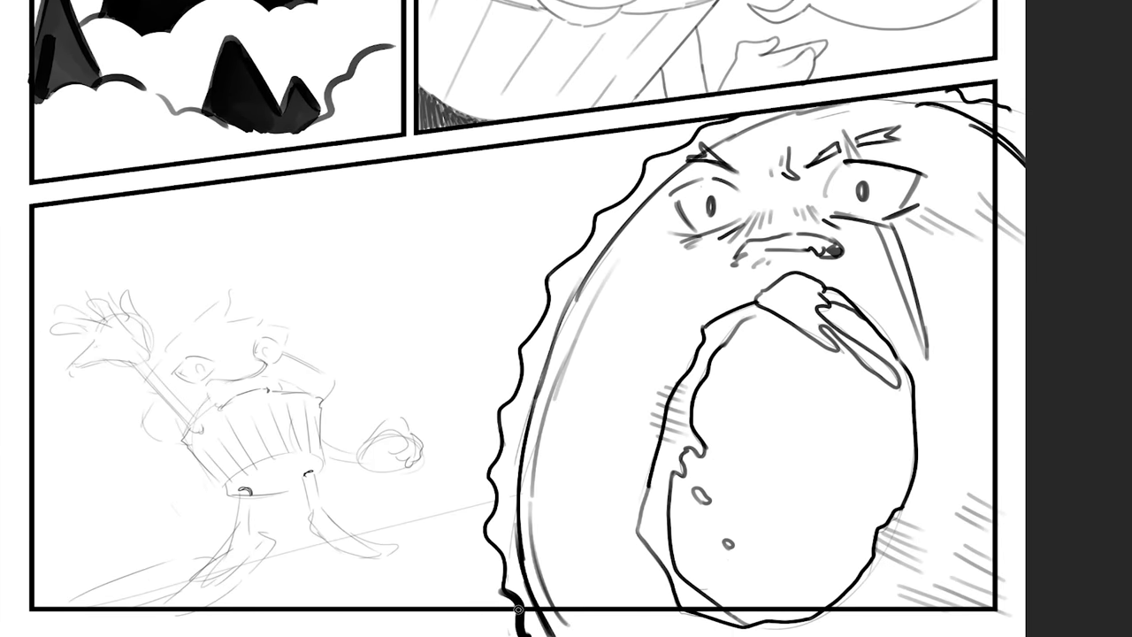
mouse_move(525, 633)
mouse_down()
mouse_move(485, 520)
mouse_move(513, 363)
mouse_move(592, 223)
mouse_move(729, 119)
mouse_up()
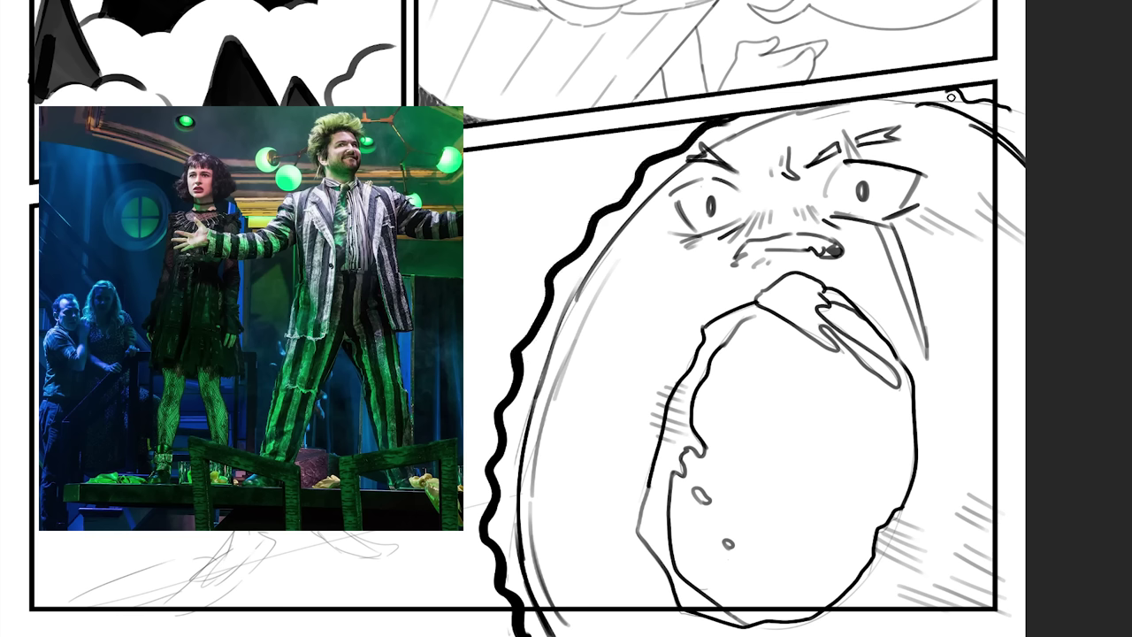
key(ctrl)
mouse_move(954, 88)
mouse_down()
mouse_move(1026, 124)
mouse_move(1027, 161)
mouse_up()
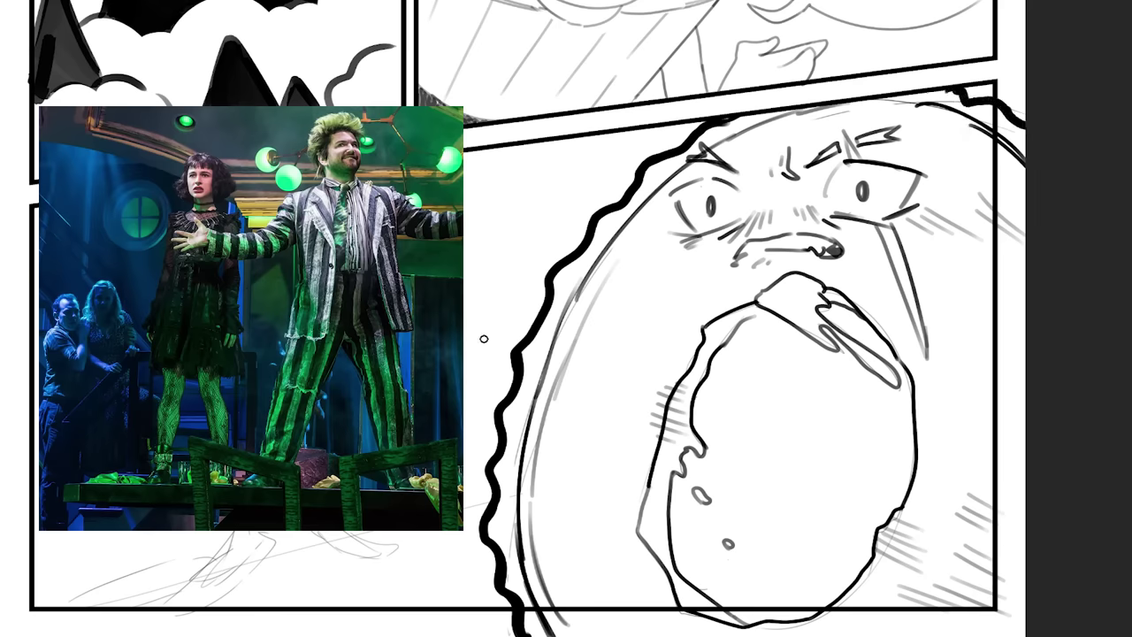
mouse_move(809, 526)
mouse_down()
mouse_move(787, 495)
mouse_move(849, 522)
mouse_up()
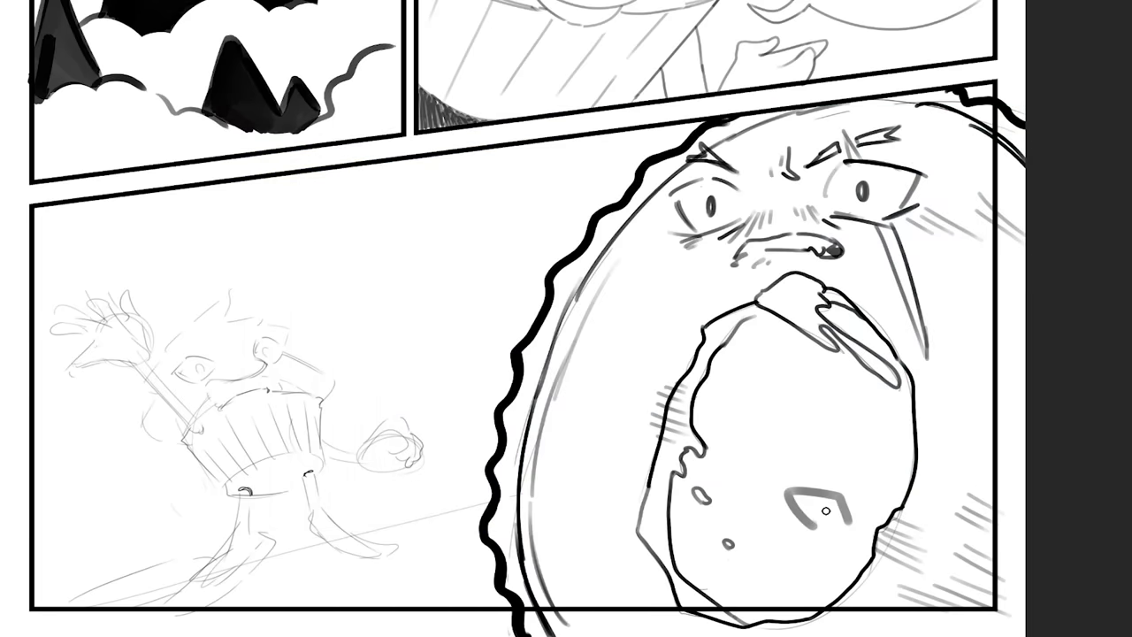
- Ink the mouth's lower outline and the diamond shape inside it
mouse_move(750, 619)
mouse_down()
mouse_move(673, 535)
mouse_move(699, 449)
mouse_move(701, 380)
mouse_move(731, 339)
mouse_move(768, 319)
mouse_move(860, 345)
mouse_move(851, 306)
mouse_up()
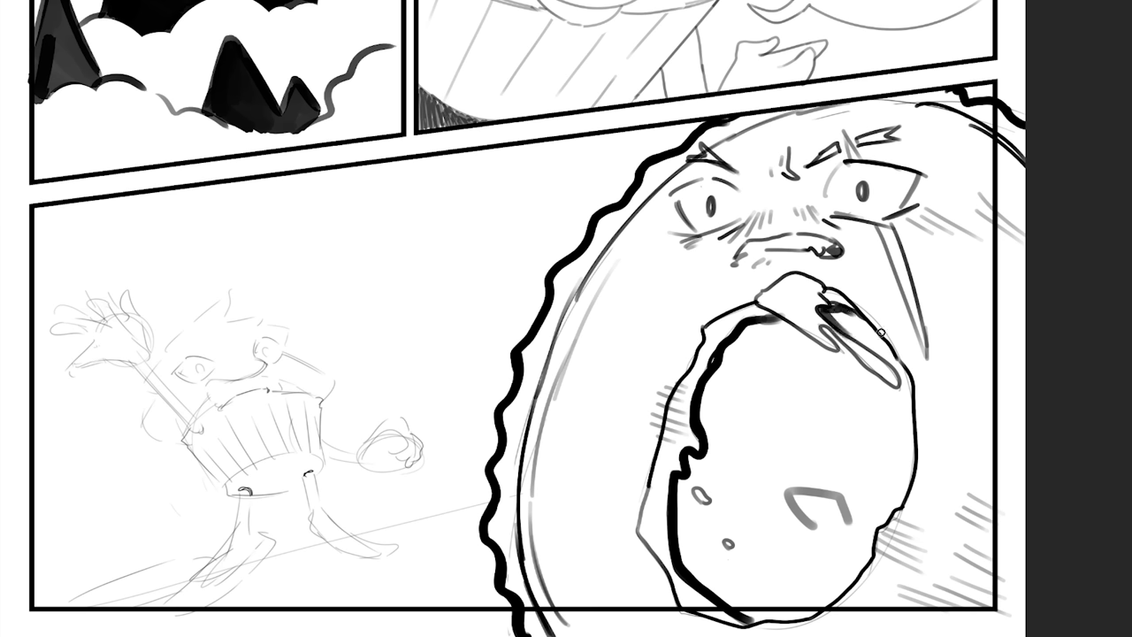
drag(812, 528, 851, 518)
mouse_move(790, 492)
mouse_down()
mouse_move(811, 528)
mouse_move(849, 517)
mouse_up()
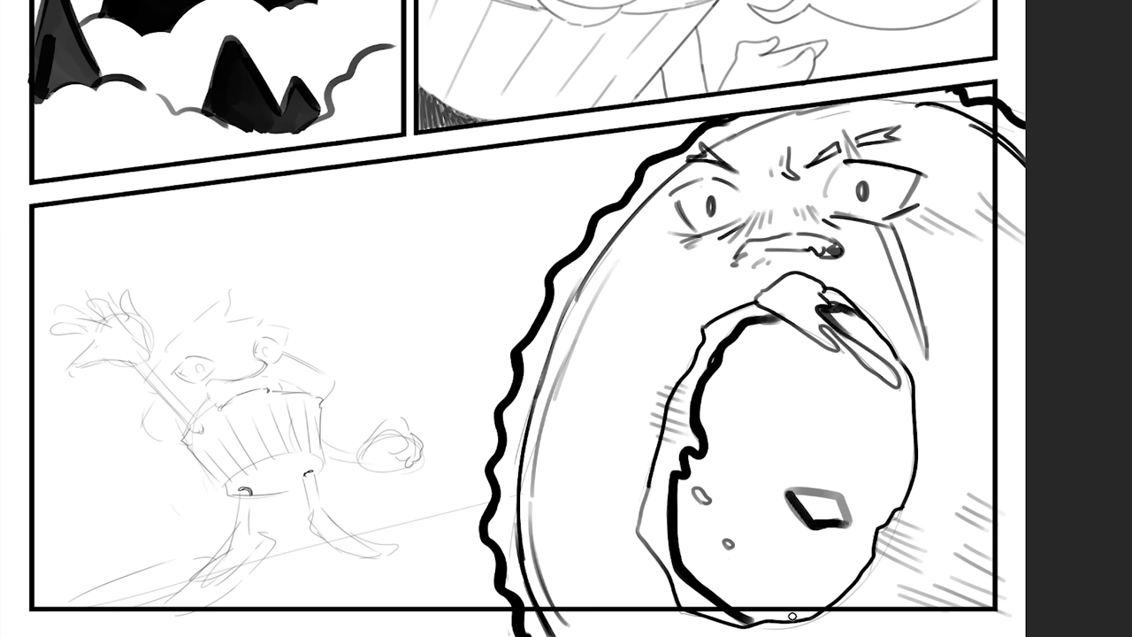
mouse_move(743, 617)
mouse_down()
mouse_move(837, 602)
mouse_move(878, 535)
mouse_up()
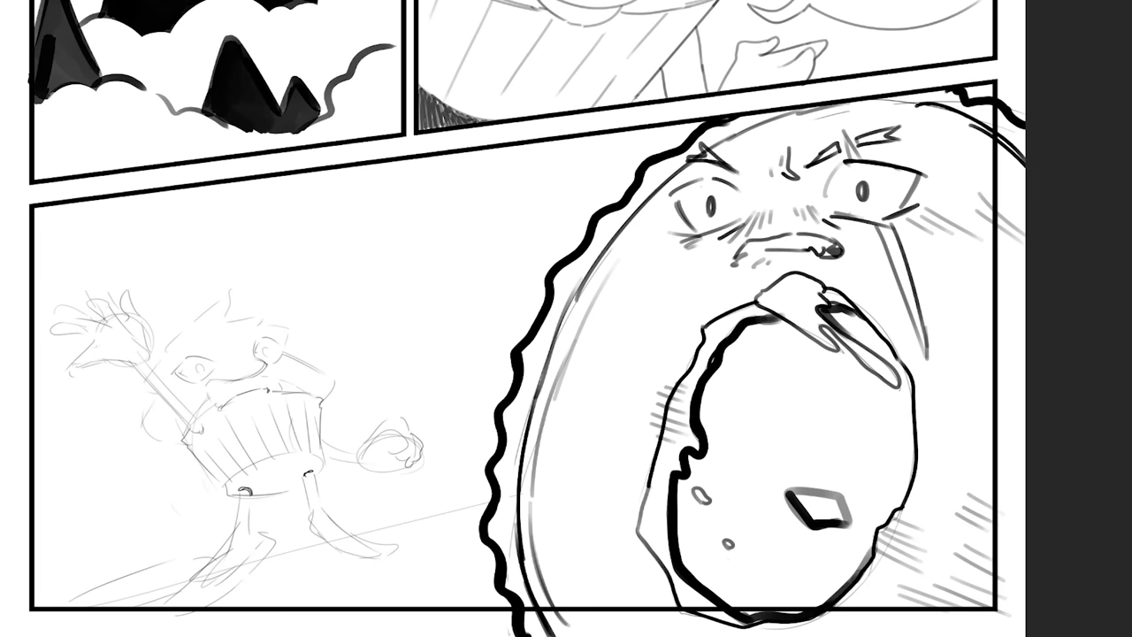
- Set the paint colour to white
click(1, 406)
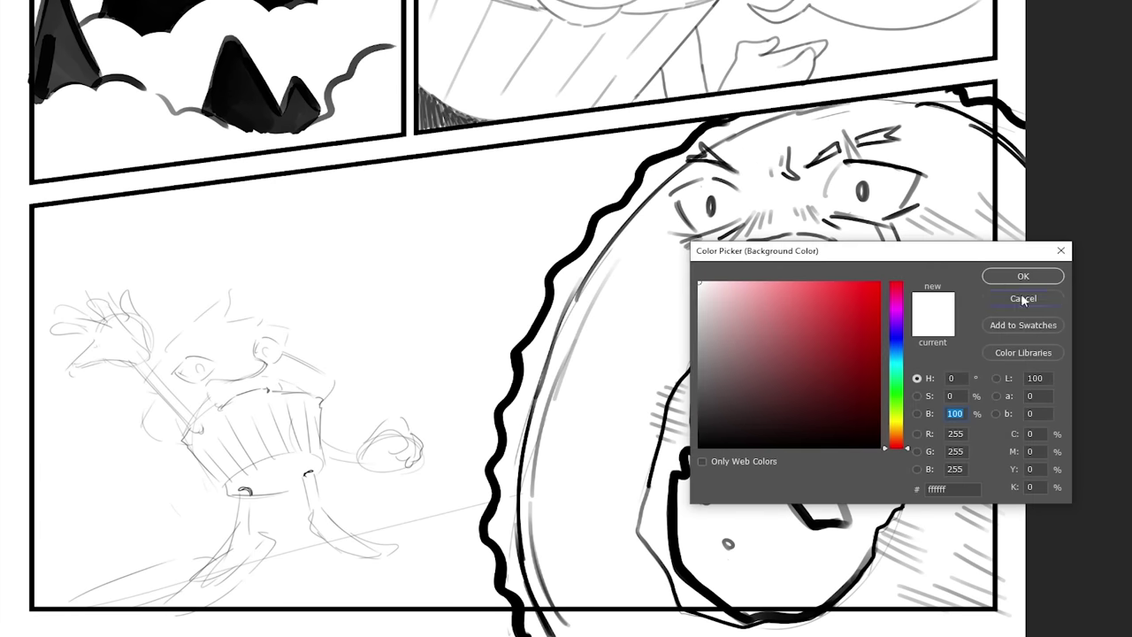
click(1021, 297)
click(2, 398)
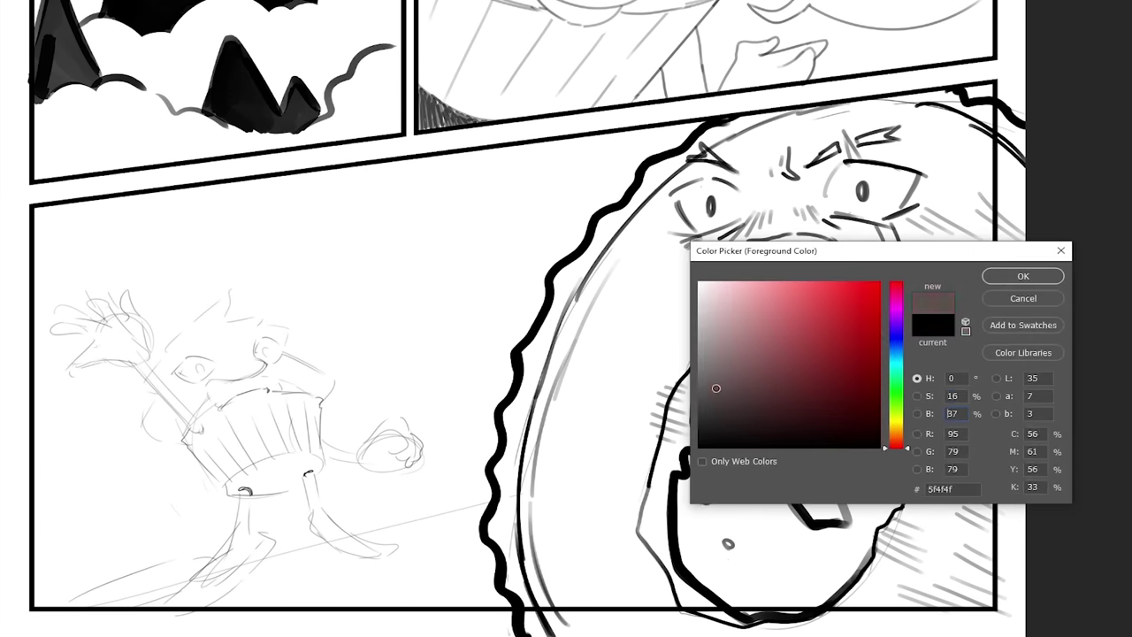
drag(715, 387, 698, 283)
click(989, 275)
- White out the bottom and right panel borders the giant face overlaps
drag(538, 607, 760, 609)
right_click(721, 603)
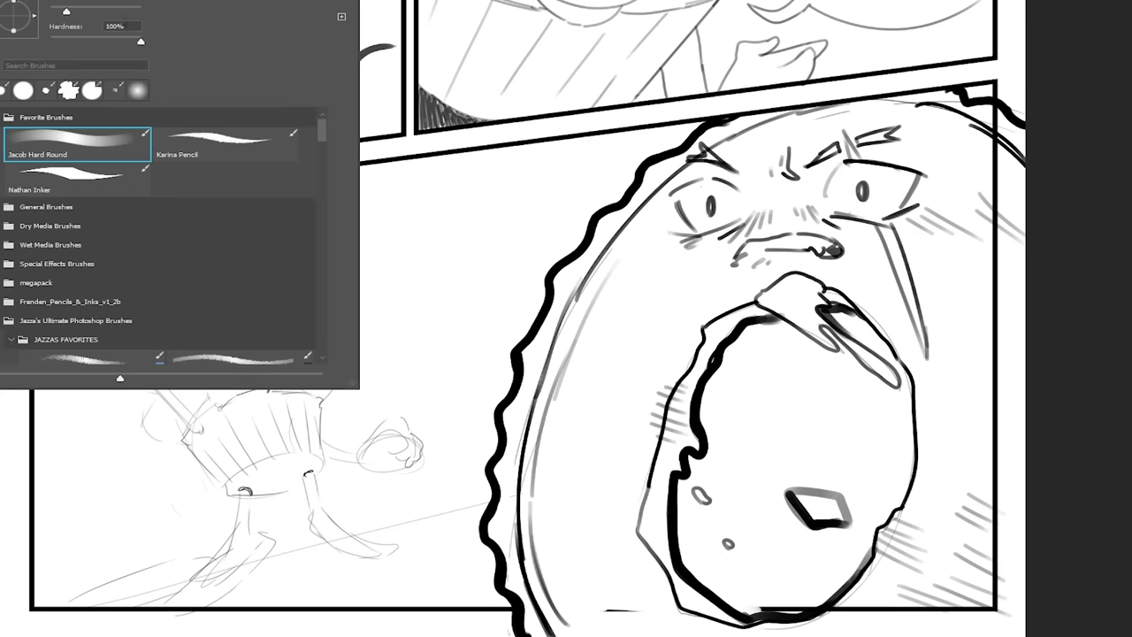
click(591, 590)
mouse_move(610, 608)
mouse_down()
mouse_move(999, 608)
mouse_move(976, 391)
mouse_up()
drag(995, 608, 986, 106)
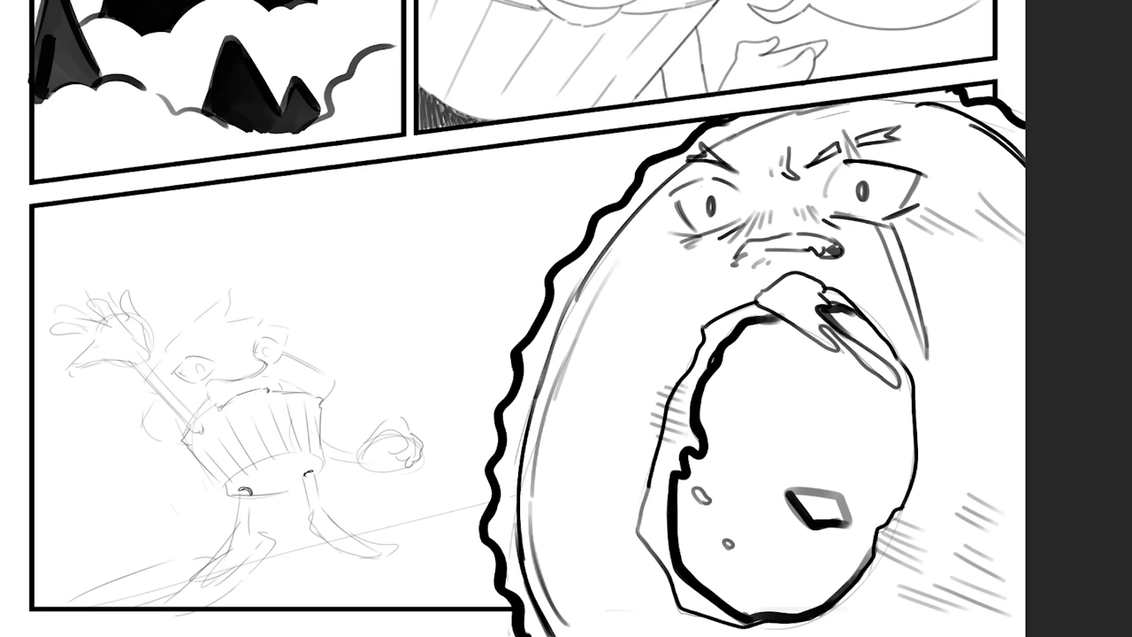
- Return the paint colour to black 000000 and fill a rounded black bar at the mouth's bottom
text(000000)
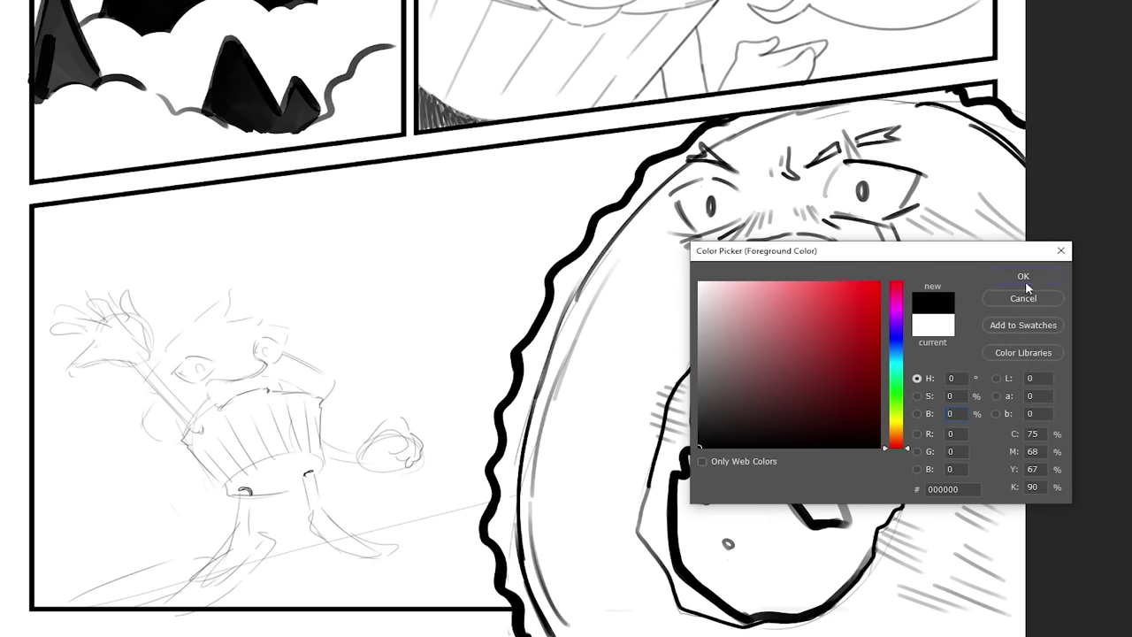
click(1021, 275)
drag(822, 617, 818, 570)
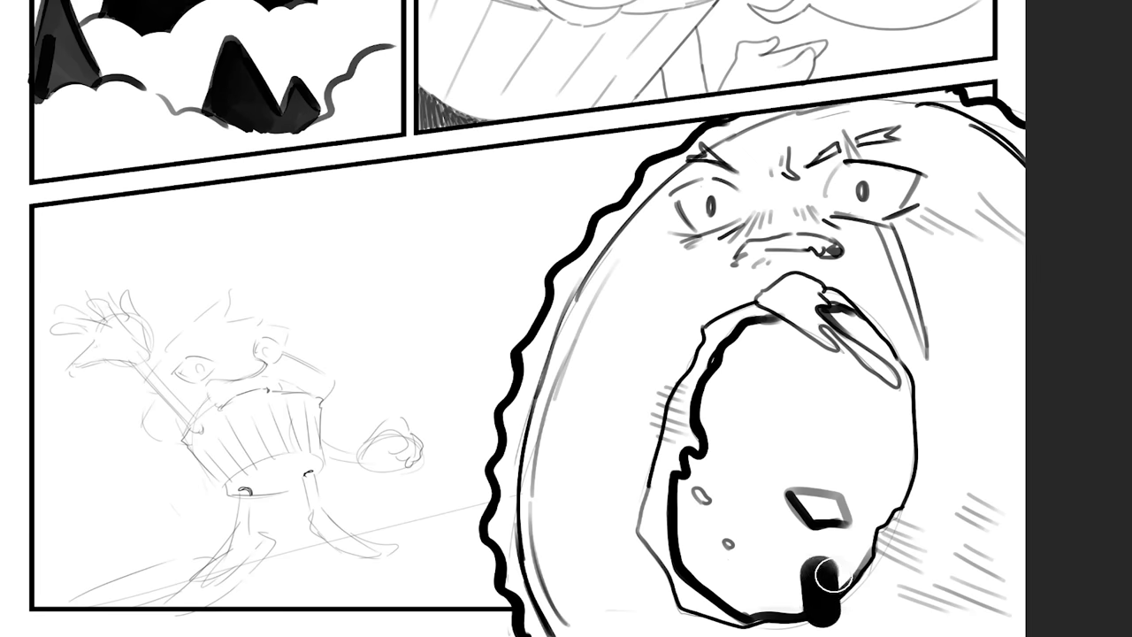
shift+click(970, 568)
mouse_move(970, 568)
mouse_down()
mouse_move(993, 592)
mouse_move(834, 606)
mouse_move(940, 587)
mouse_up()
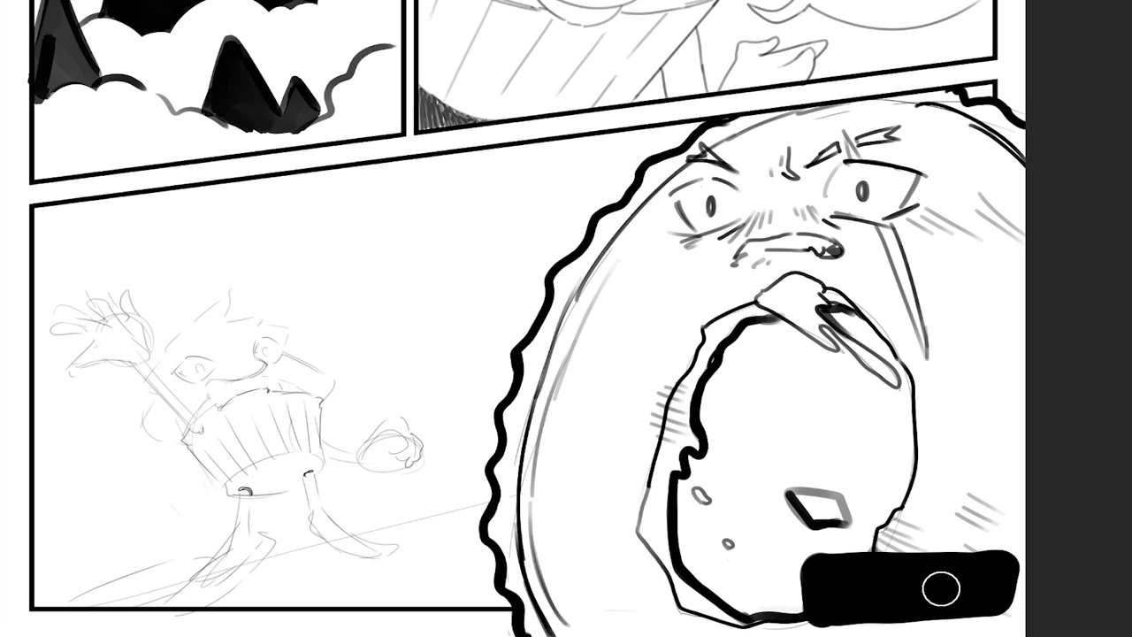
mouse_move(832, 607)
mouse_down()
mouse_move(985, 601)
mouse_move(980, 563)
mouse_up()
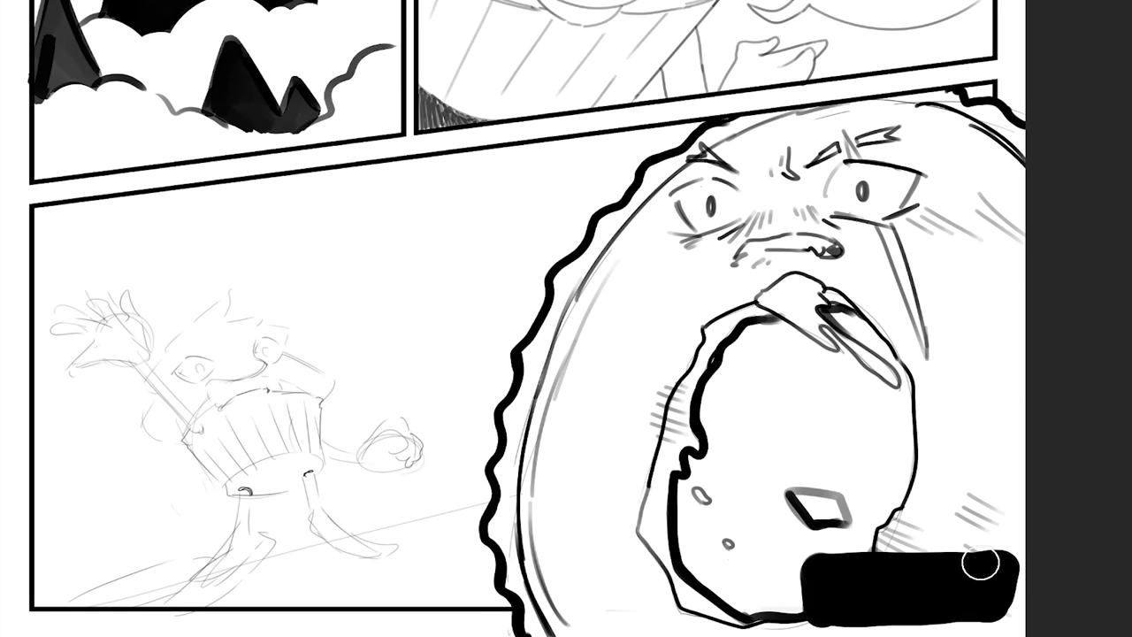
- Thicken, darken and square off the black mouth shape's bottom, left edge and top-left corner
right_click(62, 18)
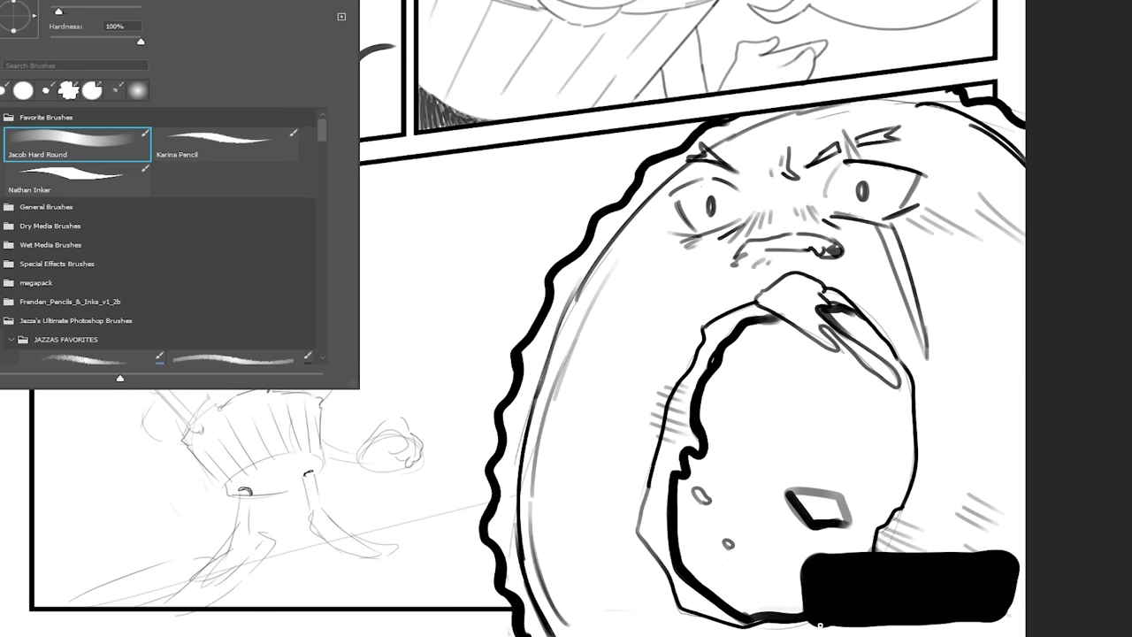
click(821, 625)
mouse_move(821, 625)
mouse_down()
mouse_move(994, 624)
mouse_move(970, 610)
mouse_move(996, 624)
mouse_move(953, 625)
mouse_move(1011, 619)
mouse_up()
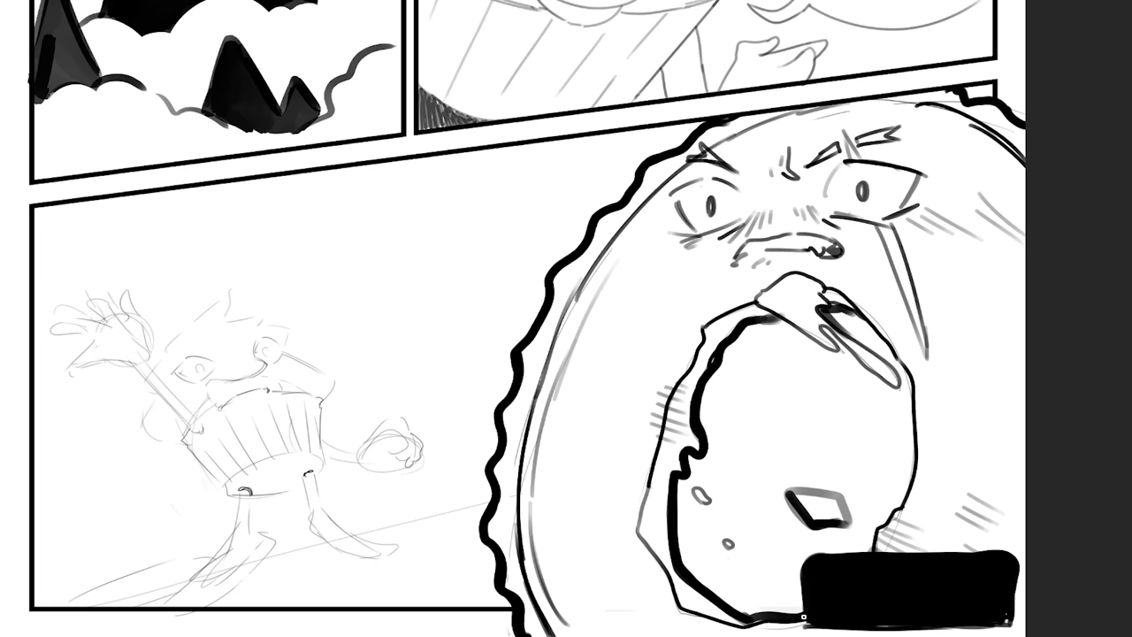
mouse_move(803, 619)
mouse_down()
mouse_move(802, 564)
mouse_move(800, 581)
mouse_move(885, 547)
mouse_up()
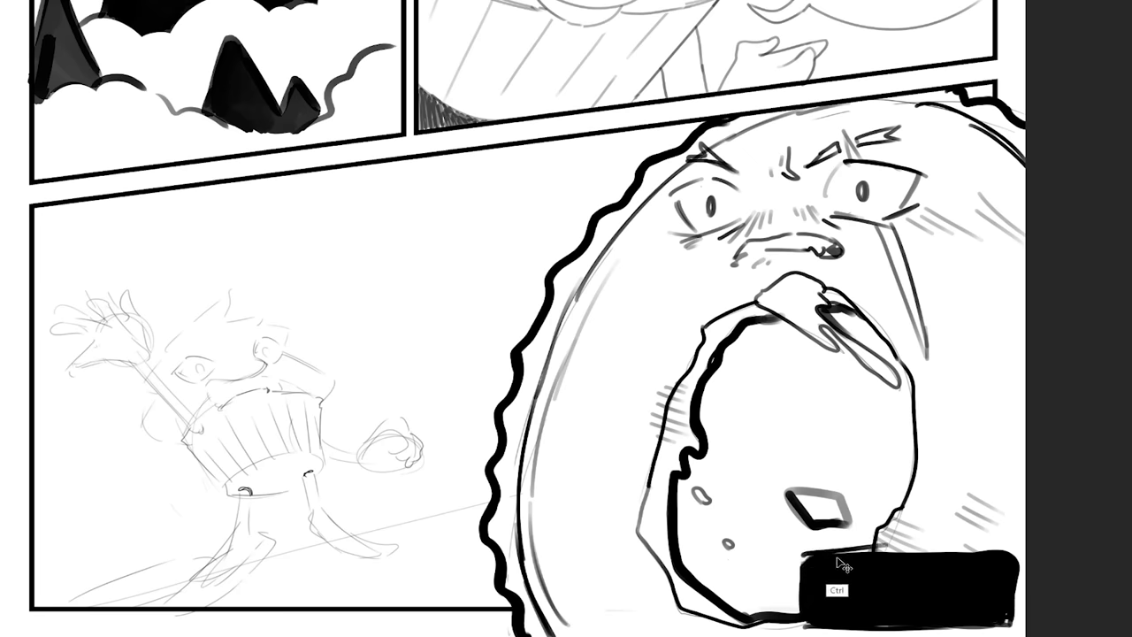
drag(802, 555, 941, 557)
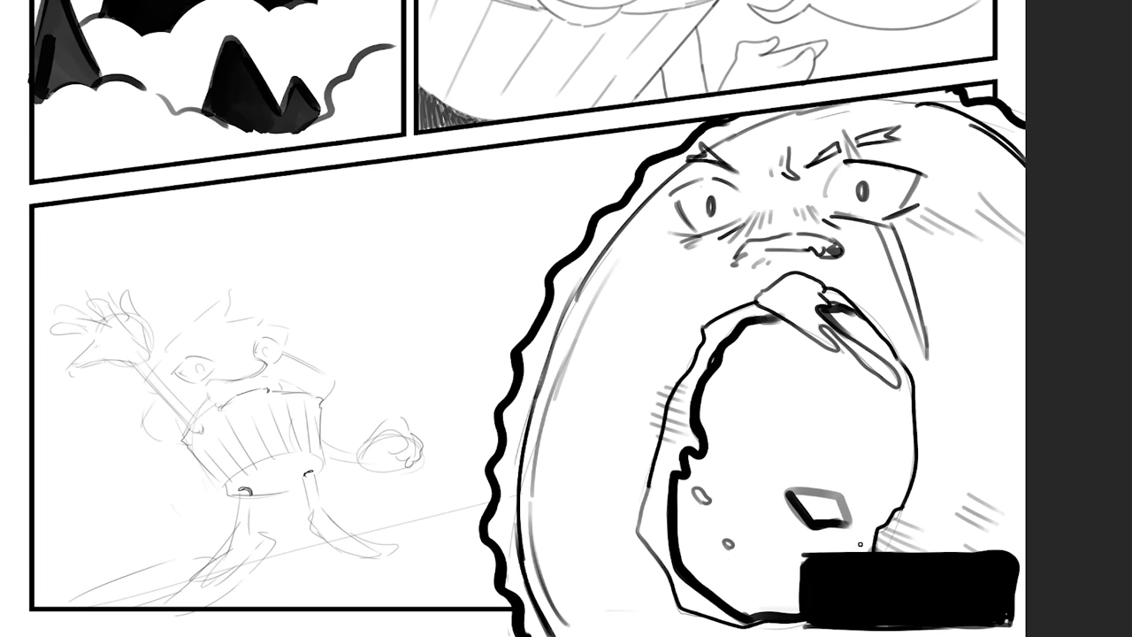
right_click(59, 26)
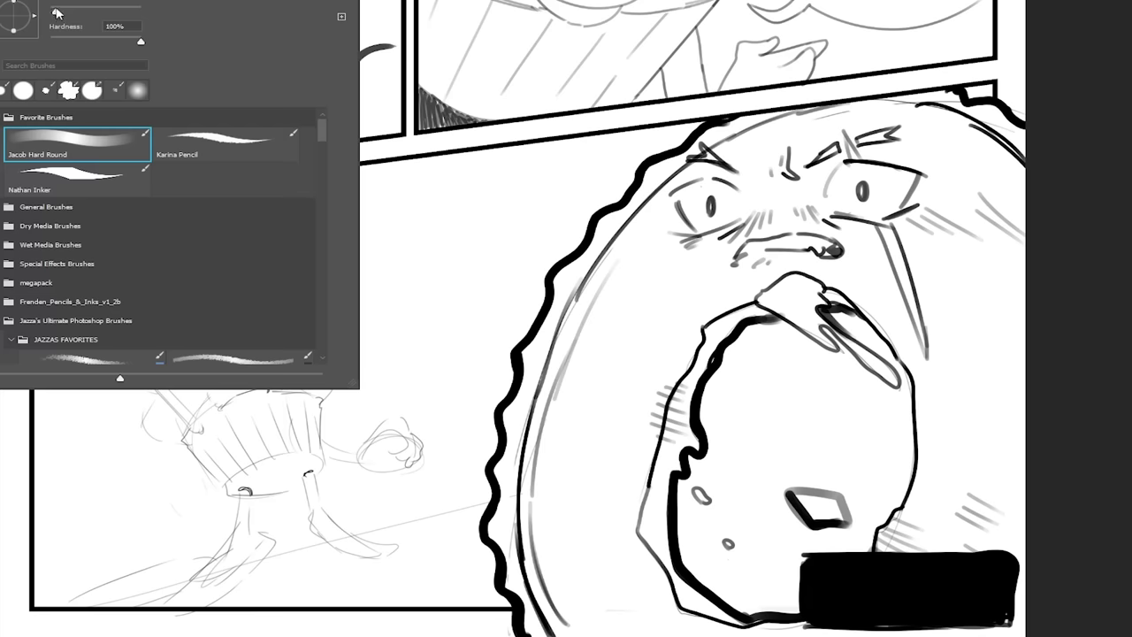
- Ink the small cupcake's left leg down to the panel border, then its right leg
mouse_move(245, 487)
mouse_down()
mouse_move(253, 529)
mouse_move(278, 541)
mouse_up()
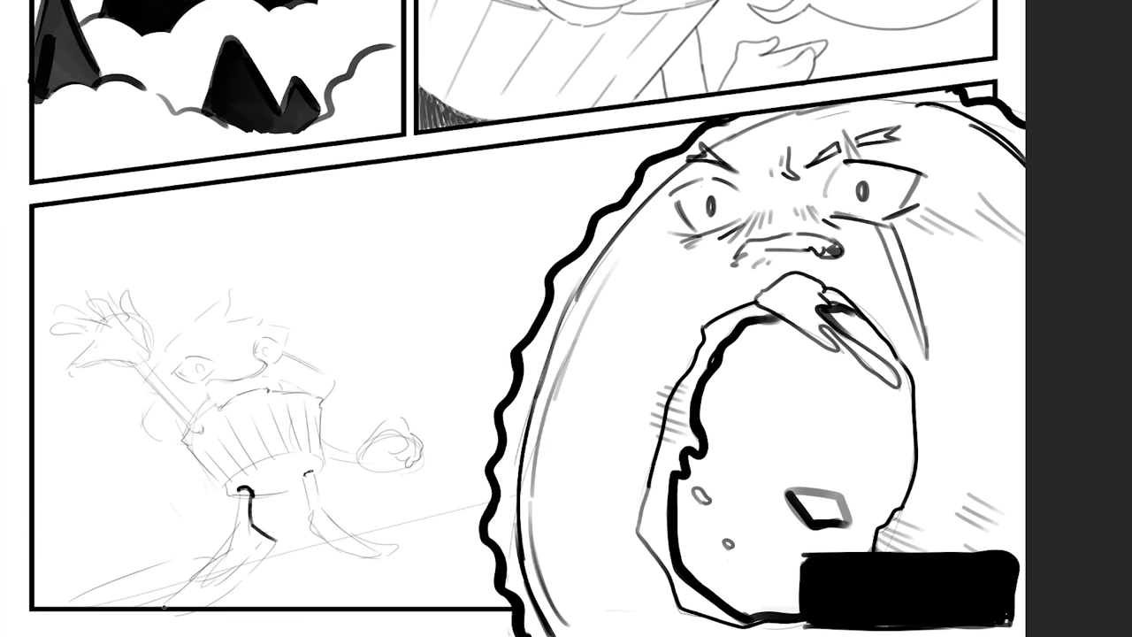
drag(164, 607, 212, 562)
drag(240, 488, 230, 541)
drag(206, 609, 266, 553)
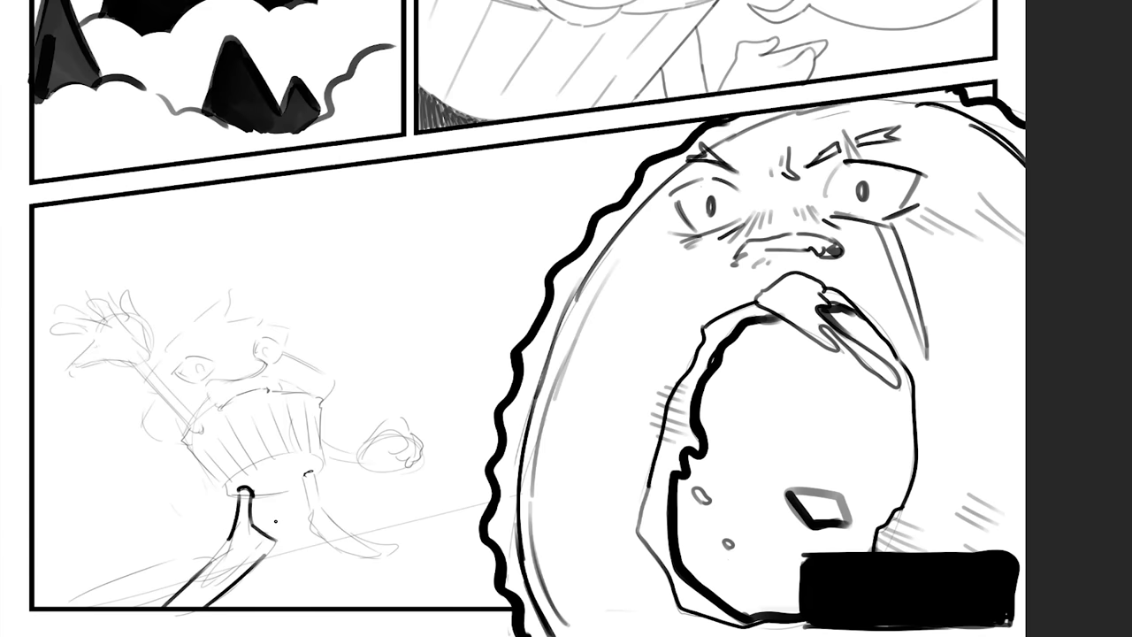
mouse_move(306, 478)
mouse_down()
mouse_move(310, 502)
mouse_move(354, 549)
mouse_up()
- Sketch curved, wavy ground lines along the panel bottom and a wavy cloud stroke bottom-left
drag(389, 607, 483, 539)
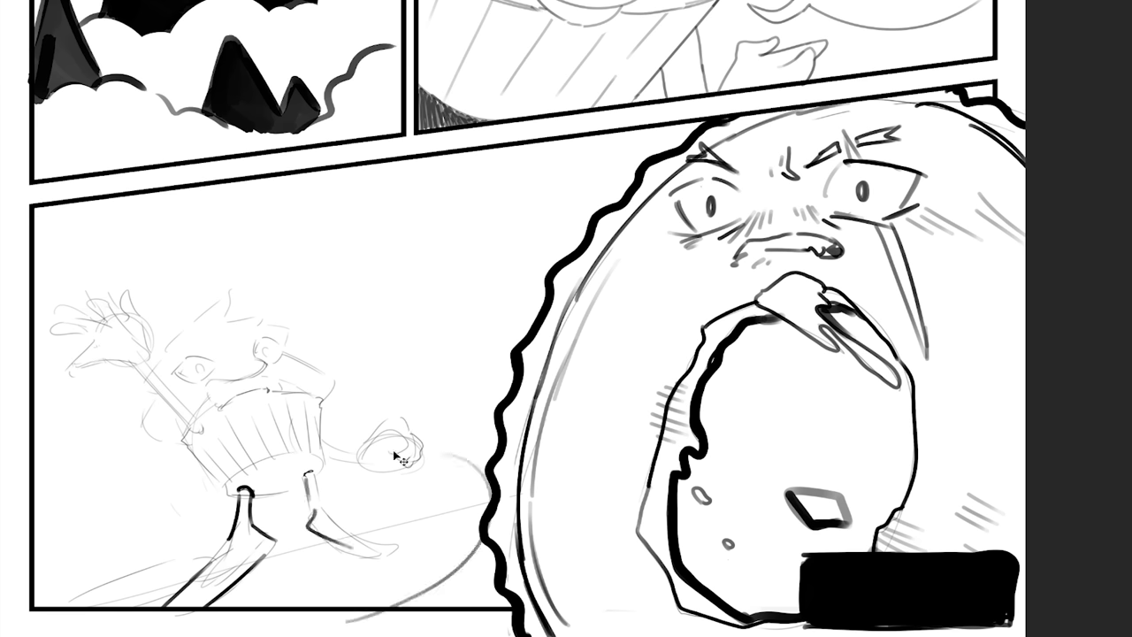
key(ctrl+z)
drag(294, 615, 483, 541)
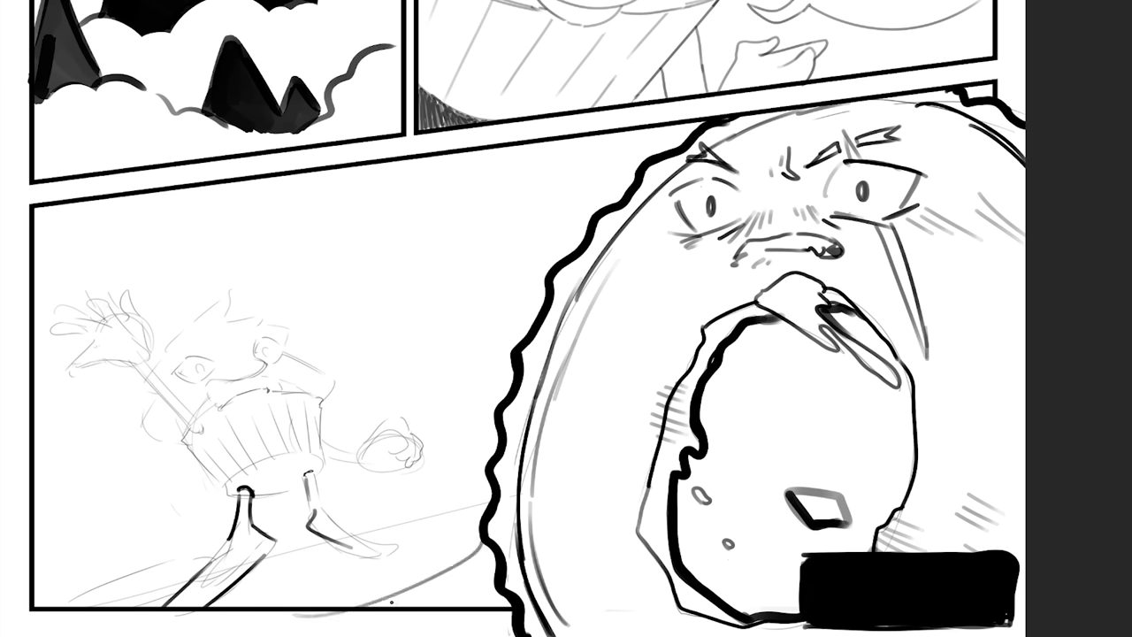
mouse_move(297, 618)
mouse_down()
mouse_move(384, 586)
mouse_move(458, 523)
mouse_move(406, 513)
mouse_move(492, 463)
mouse_up()
drag(112, 614, 43, 580)
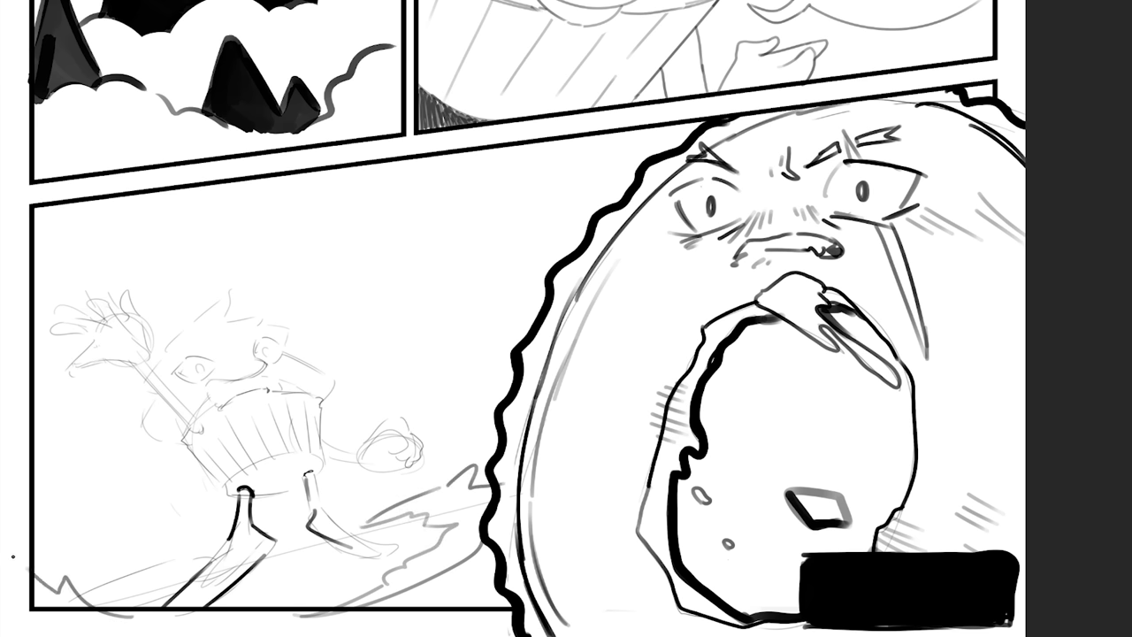
key(ctrl+z)
mouse_move(35, 575)
mouse_down()
mouse_move(103, 612)
mouse_move(43, 570)
mouse_up()
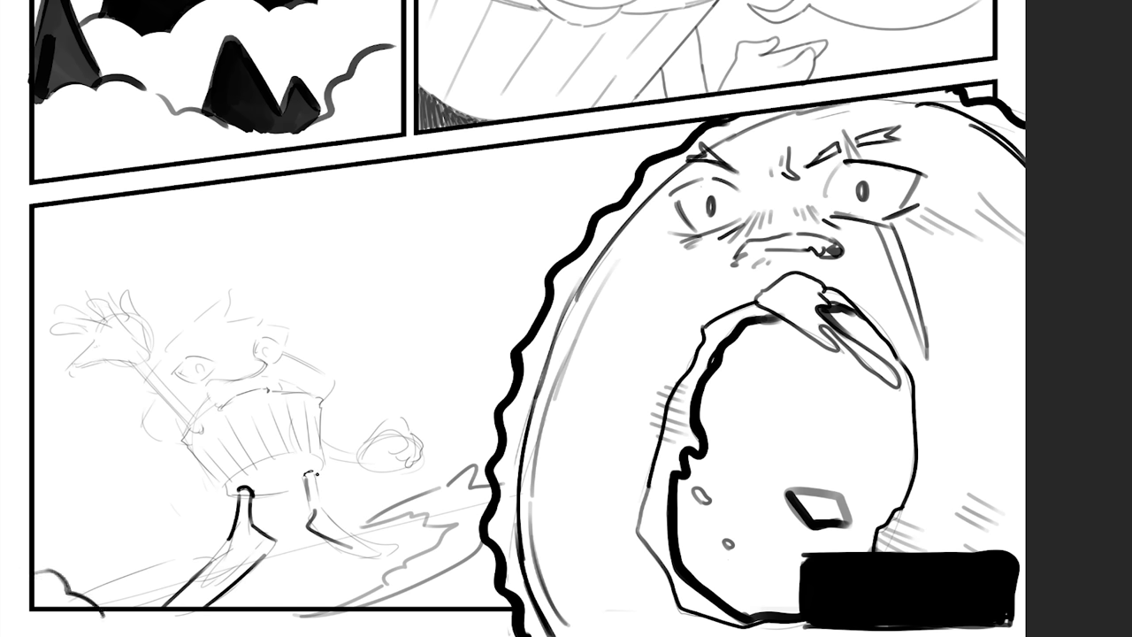
- Ink the small cupcake's right leg and foot, its eye outline and its mouth
mouse_move(315, 470)
mouse_down()
mouse_move(334, 518)
mouse_move(372, 540)
mouse_move(375, 559)
mouse_up()
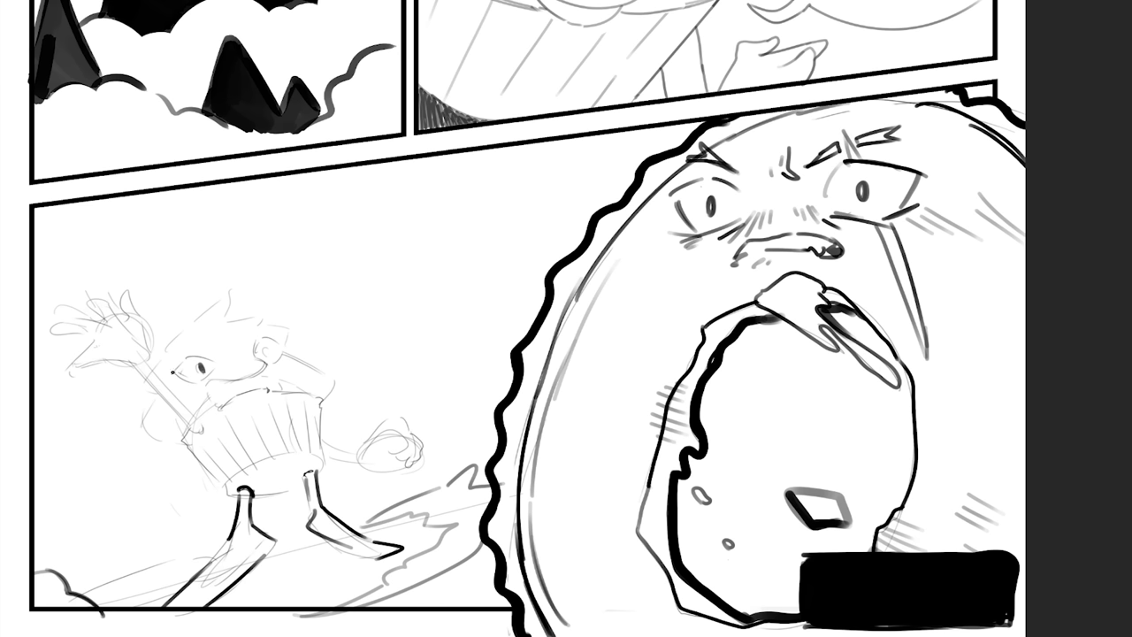
mouse_move(171, 375)
mouse_down()
mouse_move(189, 356)
mouse_move(258, 357)
mouse_move(283, 340)
mouse_move(252, 365)
mouse_up()
mouse_move(227, 380)
mouse_down()
mouse_move(207, 391)
mouse_move(214, 409)
mouse_move(273, 388)
mouse_move(320, 398)
mouse_up()
- Add hatch lines left of the cupcake and zigzag motion strokes above its head
drag(120, 441, 118, 393)
mouse_move(113, 389)
mouse_down()
mouse_move(90, 430)
mouse_move(82, 417)
mouse_up()
drag(85, 403, 70, 410)
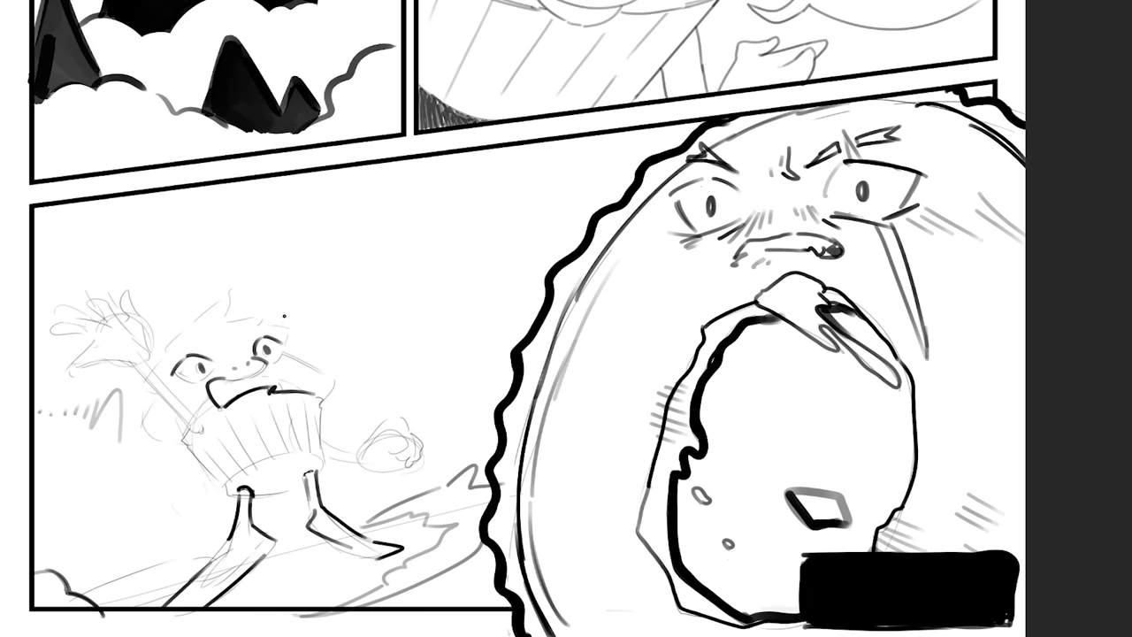
drag(277, 311, 301, 304)
mouse_move(281, 301)
mouse_down()
mouse_move(308, 292)
mouse_move(317, 269)
mouse_up()
drag(302, 264, 317, 261)
drag(312, 251, 325, 247)
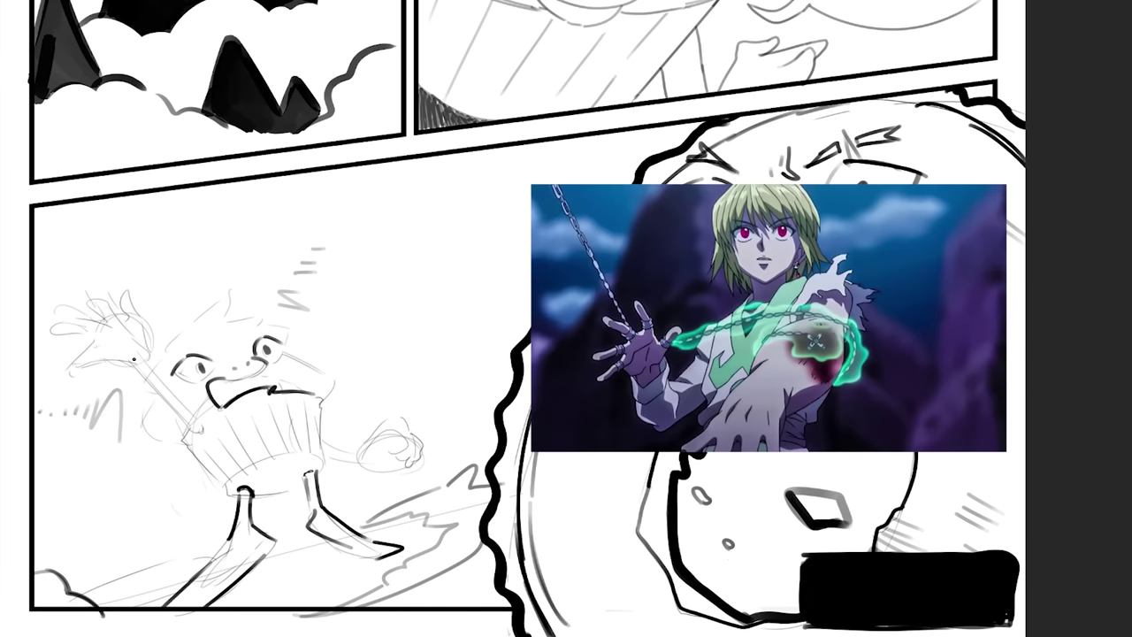
- Ink the small cupcake's raised arm ending in a hooked hand with a thumb
mouse_move(206, 424)
mouse_down()
mouse_move(143, 338)
mouse_move(88, 304)
mouse_up()
key(ctrl+z)
key(ctrl+z)
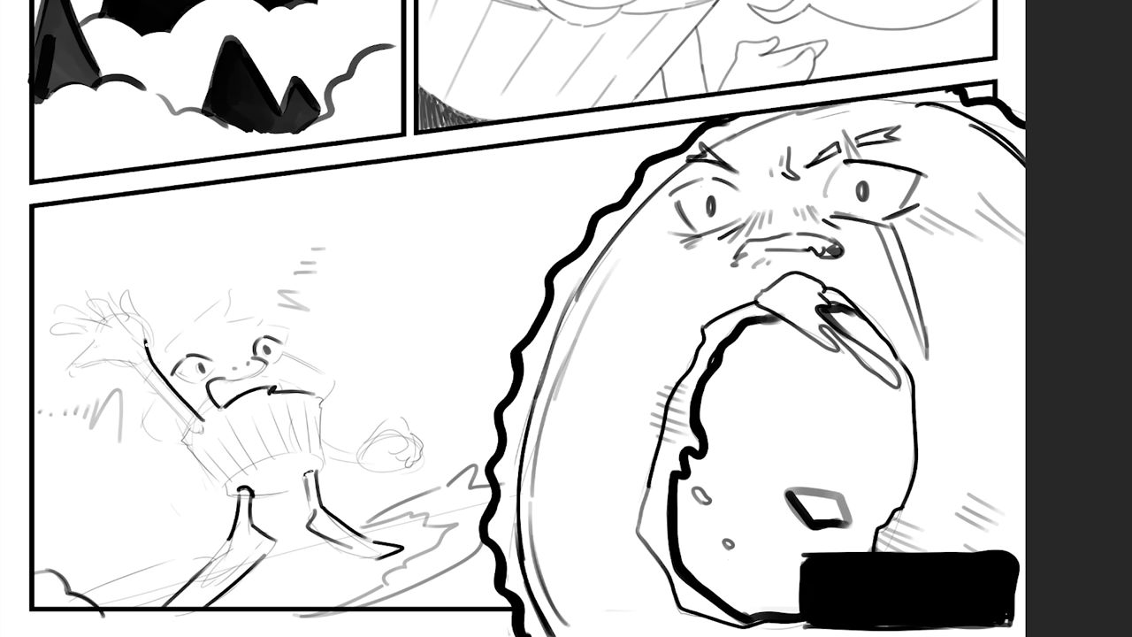
mouse_move(150, 347)
mouse_down()
mouse_move(86, 298)
mouse_move(114, 324)
mouse_move(54, 313)
mouse_move(94, 329)
mouse_move(97, 348)
mouse_move(73, 366)
mouse_move(120, 359)
mouse_move(147, 373)
mouse_up()
mouse_move(138, 329)
mouse_down()
mouse_move(122, 296)
mouse_move(124, 317)
mouse_up()
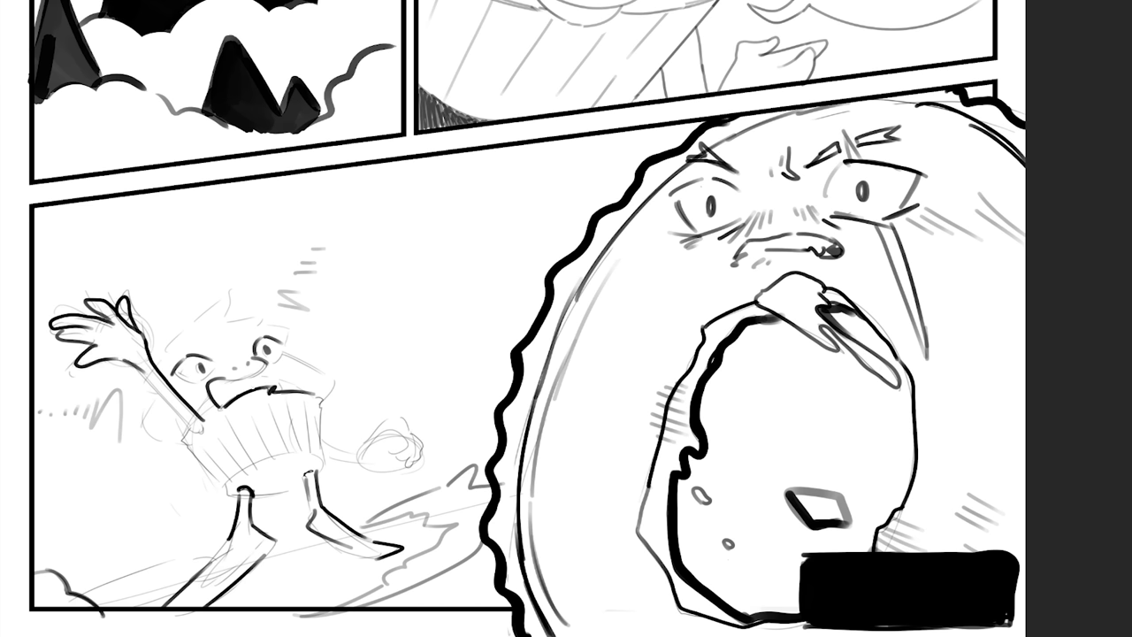
- Ink the mouth line, the curve under the arm, a thicker arm line and zigzag hair
drag(209, 393, 271, 367)
click(244, 333)
drag(163, 386, 178, 431)
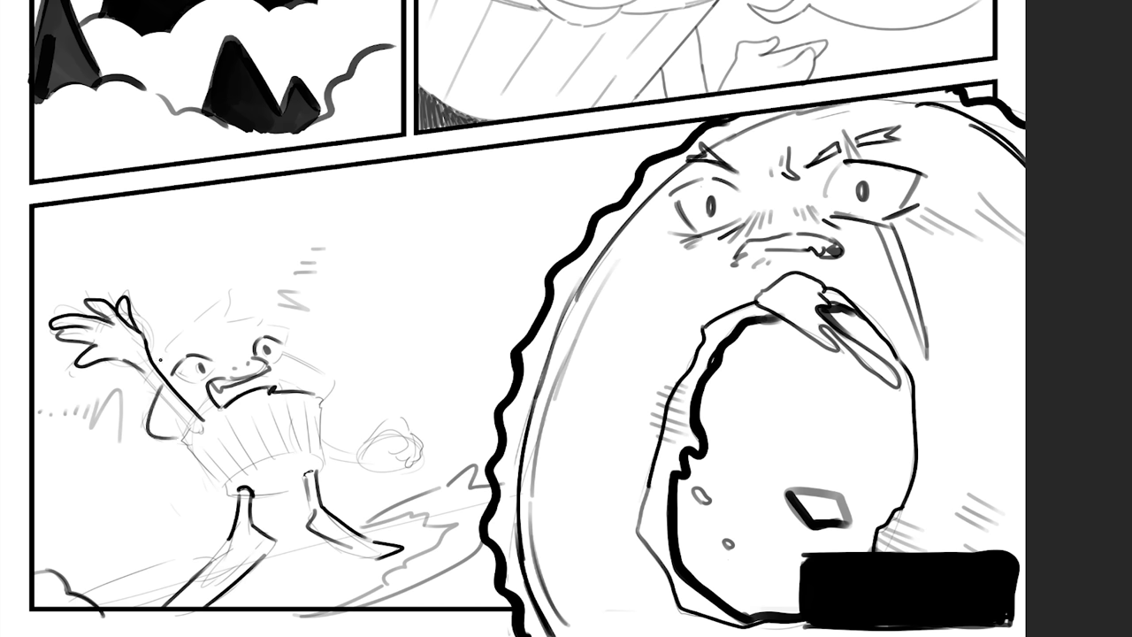
mouse_move(164, 291)
mouse_down()
mouse_move(129, 270)
mouse_move(164, 293)
mouse_up()
drag(155, 355, 165, 374)
mouse_move(167, 335)
mouse_down()
mouse_move(181, 347)
mouse_move(233, 292)
mouse_move(336, 371)
mouse_move(305, 373)
mouse_up()
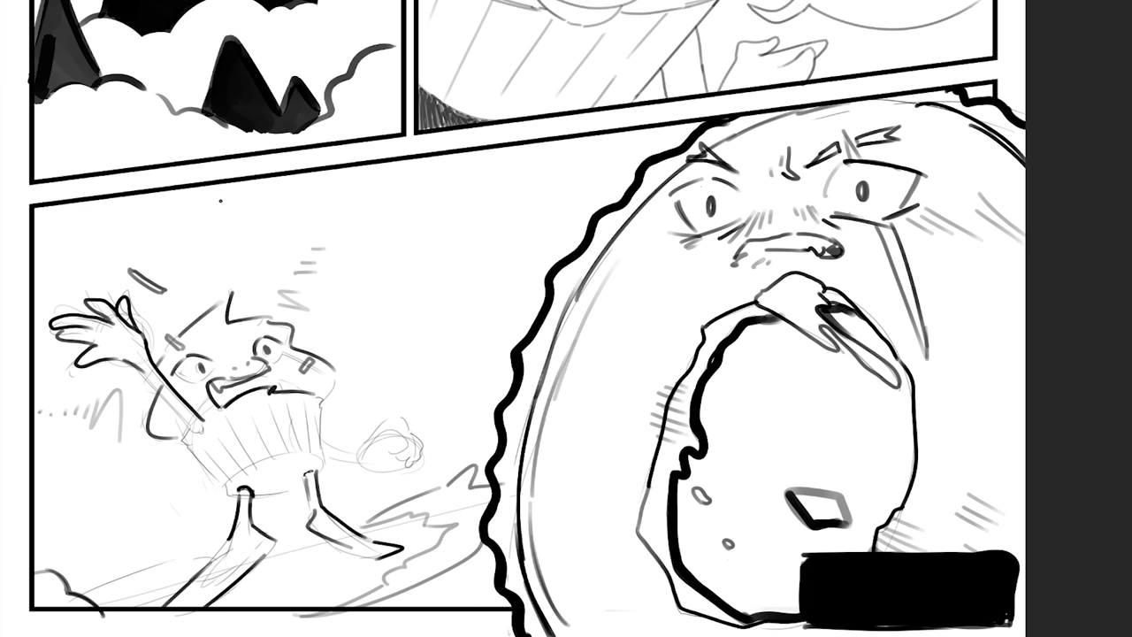
- Draw zigzag speed lines and short vertical strokes above the character, undoing unwanted ones
drag(318, 231, 356, 191)
drag(217, 209, 224, 237)
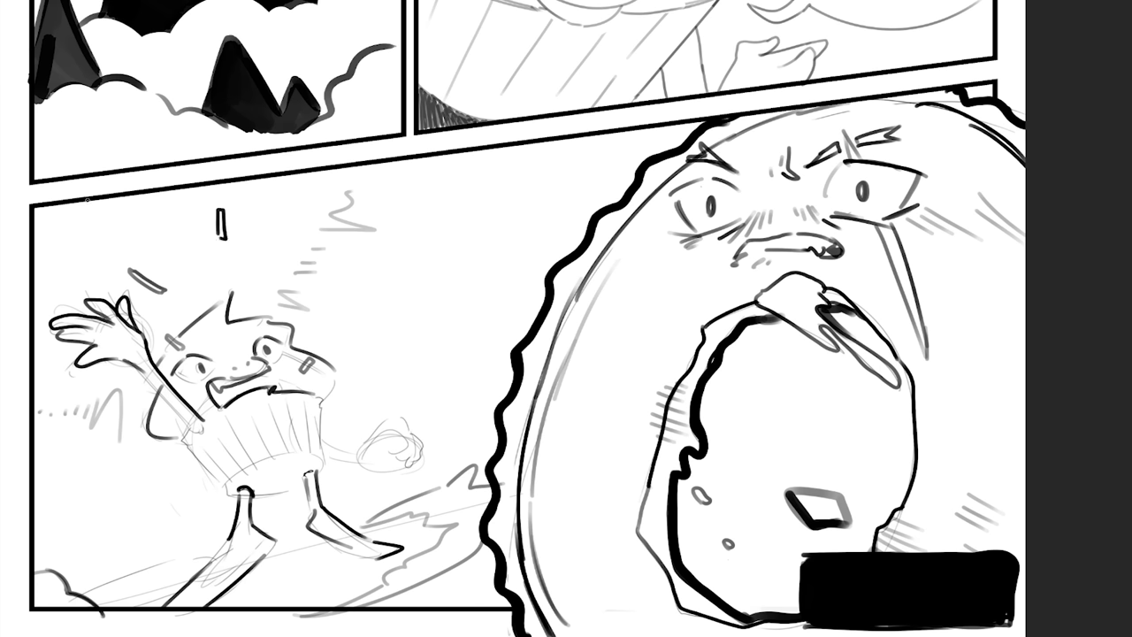
drag(92, 199, 107, 209)
key(ctrl+z)
key(ctrl+z)
key(ctrl+z)
key(ctrl+z)
key(ctrl+z)
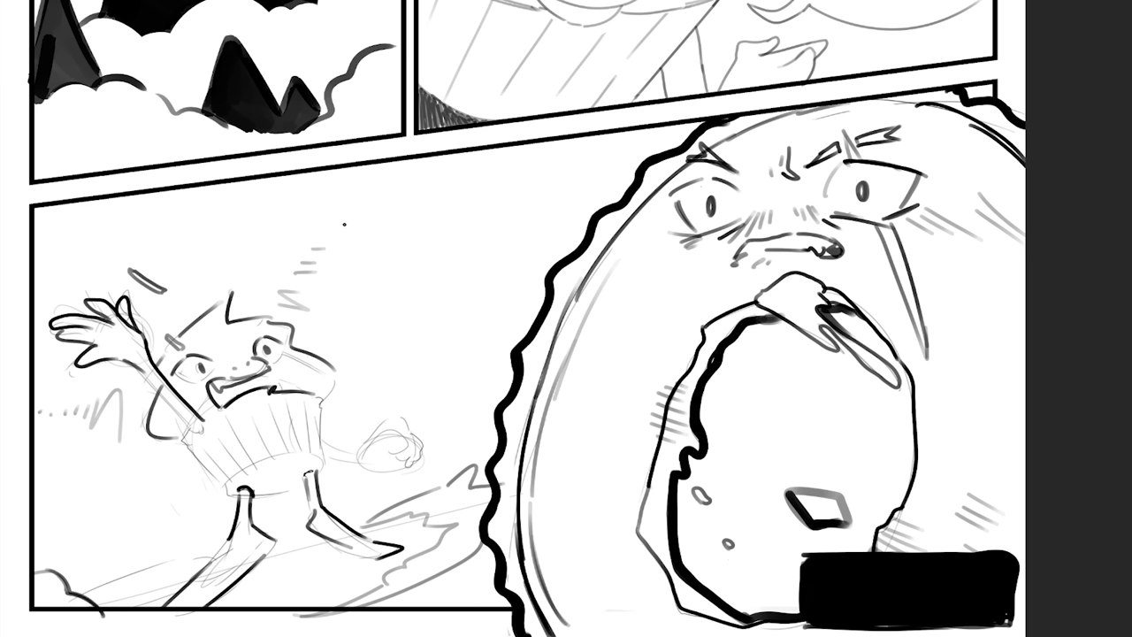
drag(344, 224, 340, 179)
drag(131, 269, 170, 297)
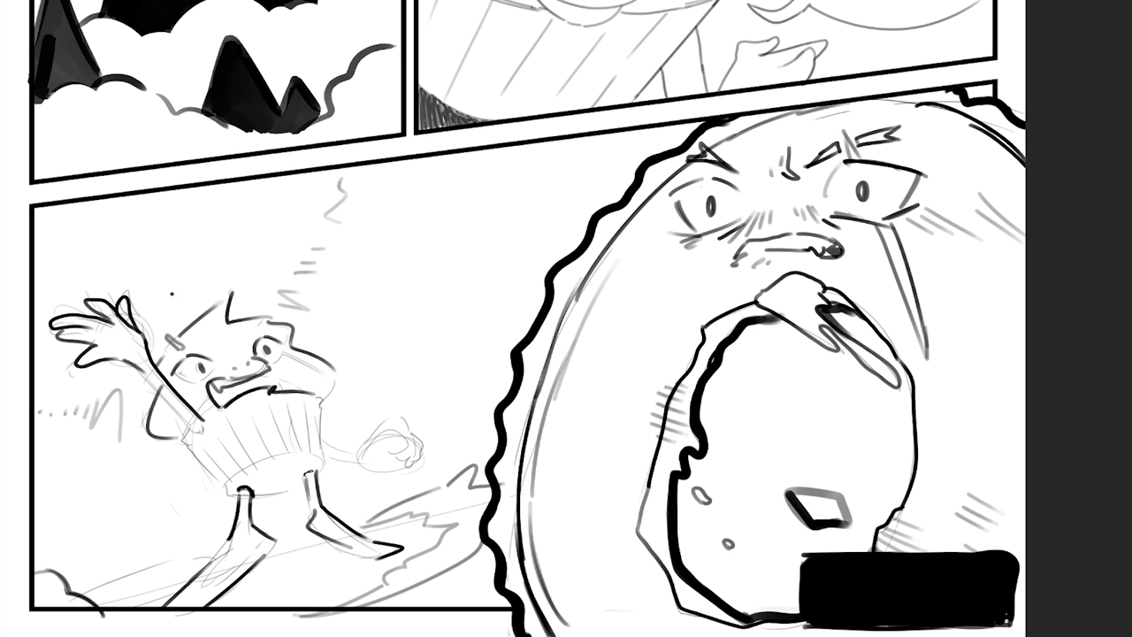
drag(162, 281, 176, 292)
key(ctrl+z)
drag(193, 252, 198, 273)
- Add small marks around the head and ink the wrapper's edges and the reaching arm
drag(206, 254, 209, 264)
drag(60, 236, 72, 241)
mouse_move(312, 348)
mouse_down()
mouse_move(269, 349)
mouse_move(282, 354)
mouse_up()
mouse_move(180, 441)
mouse_down()
mouse_move(232, 492)
mouse_move(292, 491)
mouse_move(279, 490)
mouse_move(311, 454)
mouse_up()
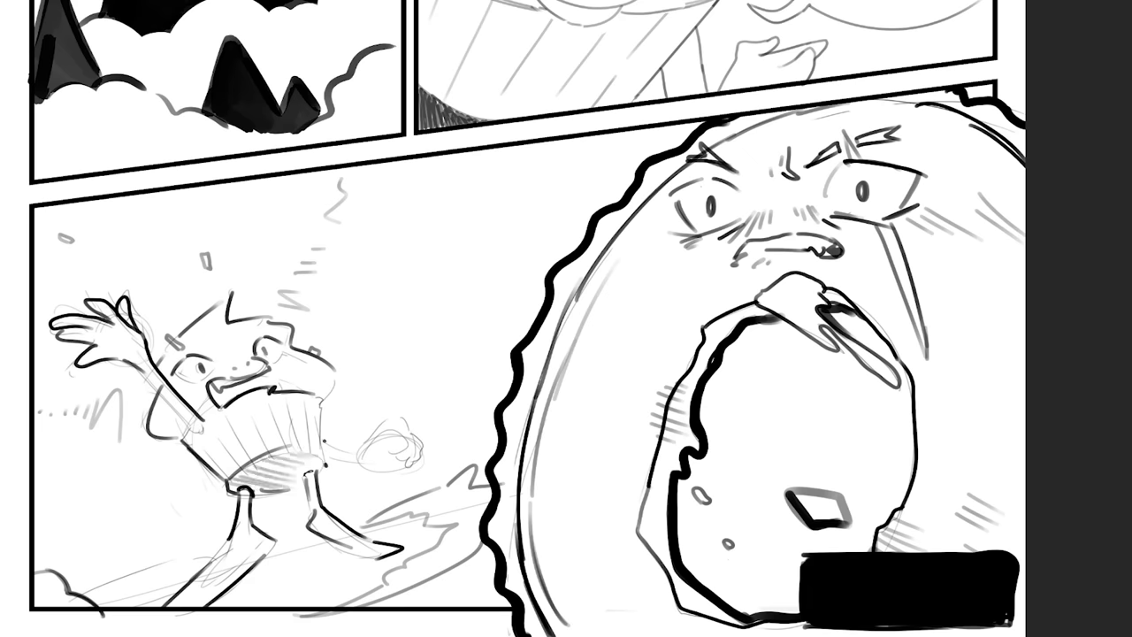
mouse_move(324, 400)
mouse_down()
mouse_move(326, 465)
mouse_move(352, 460)
mouse_move(382, 422)
mouse_up()
- Reduce the brush size to 60 and ink the cupcake's fist details and bottom edge
right_click(371, 407)
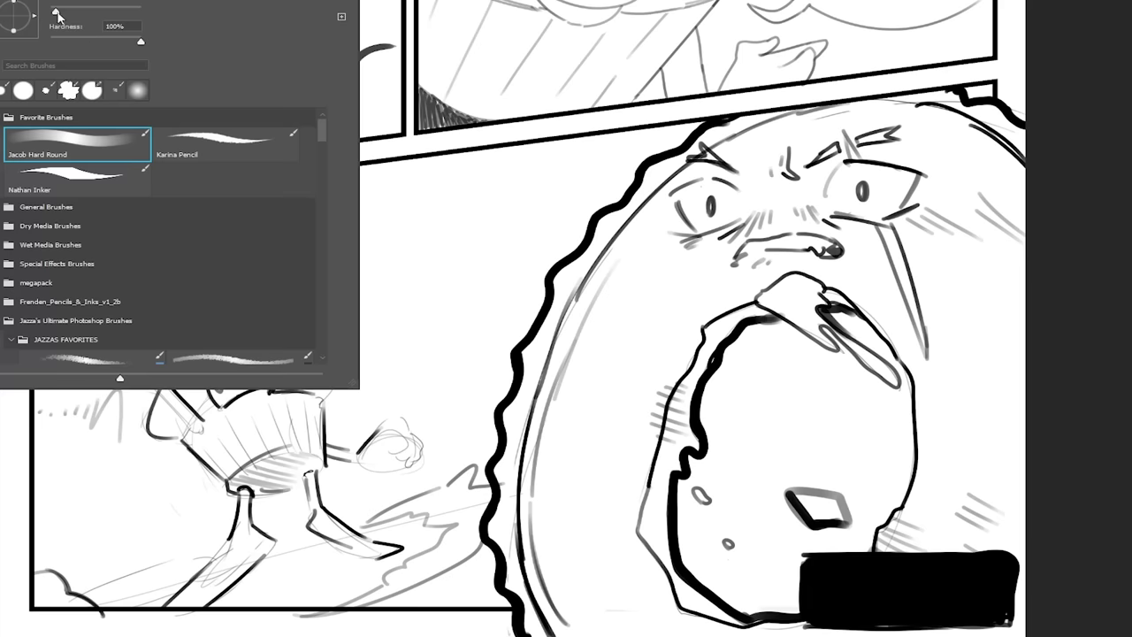
drag(57, 11, 53, 12)
mouse_move(401, 430)
mouse_down()
mouse_move(385, 433)
mouse_move(408, 452)
mouse_move(385, 451)
mouse_move(380, 433)
mouse_move(412, 447)
mouse_move(399, 464)
mouse_move(419, 461)
mouse_move(426, 437)
mouse_move(408, 458)
mouse_up()
drag(419, 433, 424, 456)
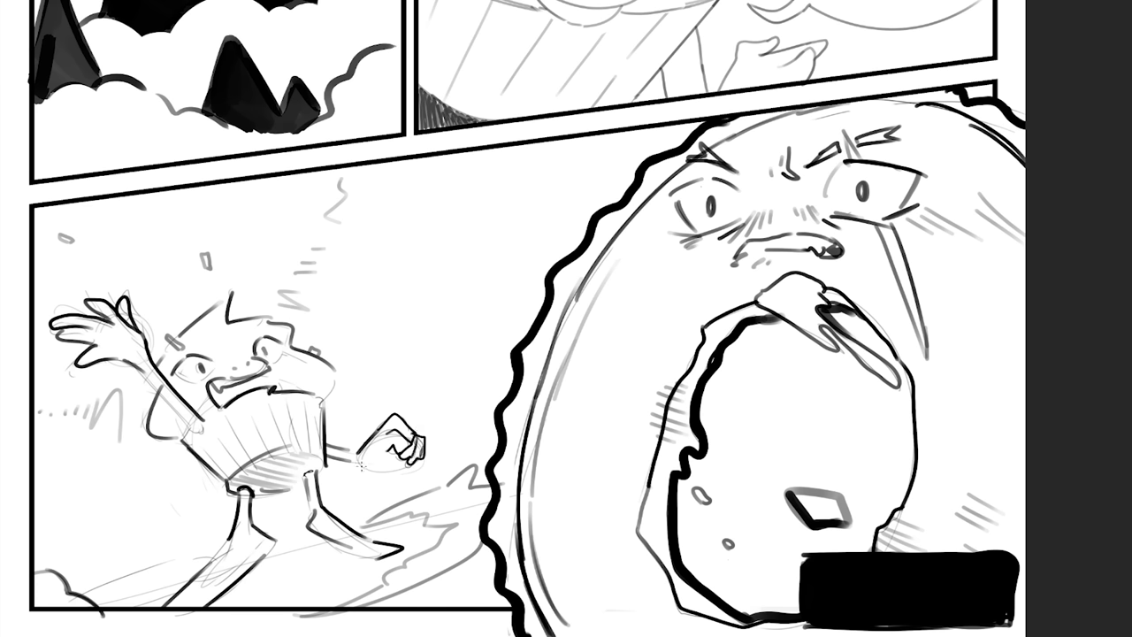
drag(356, 462, 402, 464)
- Ink around both eyes, the arm and head edges, and bold wrapper pleats
drag(200, 372, 212, 380)
drag(142, 376, 167, 398)
drag(325, 398, 329, 364)
drag(179, 359, 181, 371)
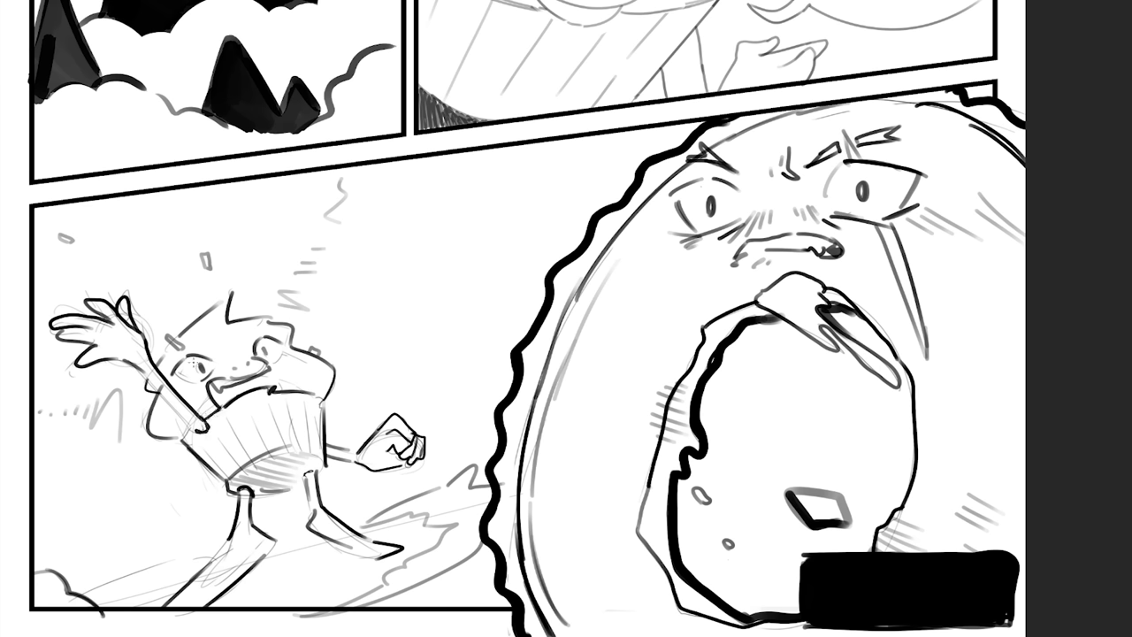
mouse_move(218, 441)
mouse_down()
mouse_move(232, 416)
mouse_move(248, 453)
mouse_up()
mouse_move(263, 400)
mouse_down()
mouse_move(250, 442)
mouse_move(309, 445)
mouse_up()
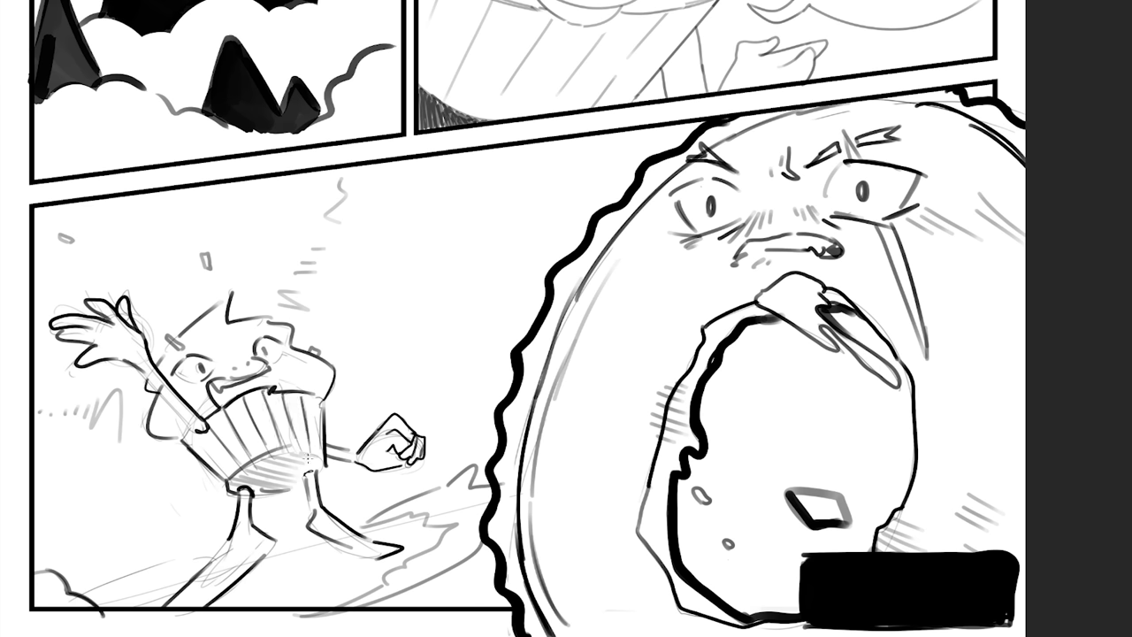
drag(189, 435, 221, 474)
mouse_move(187, 352)
mouse_down()
mouse_move(257, 332)
mouse_move(273, 360)
mouse_move(265, 387)
mouse_move(222, 385)
mouse_move(260, 373)
mouse_move(274, 383)
mouse_up()
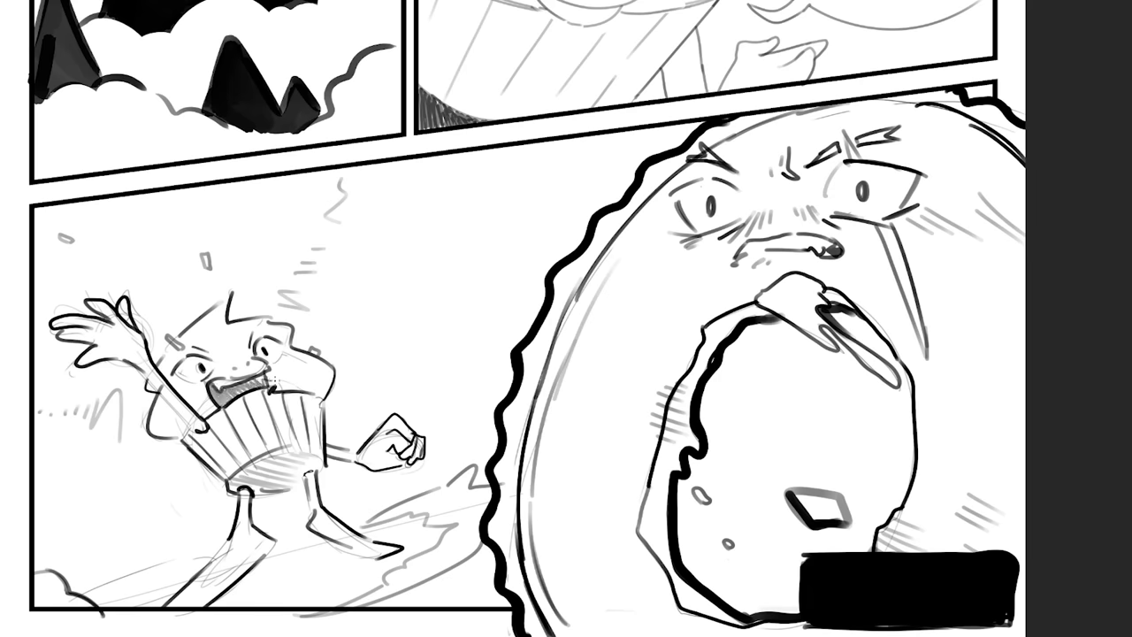
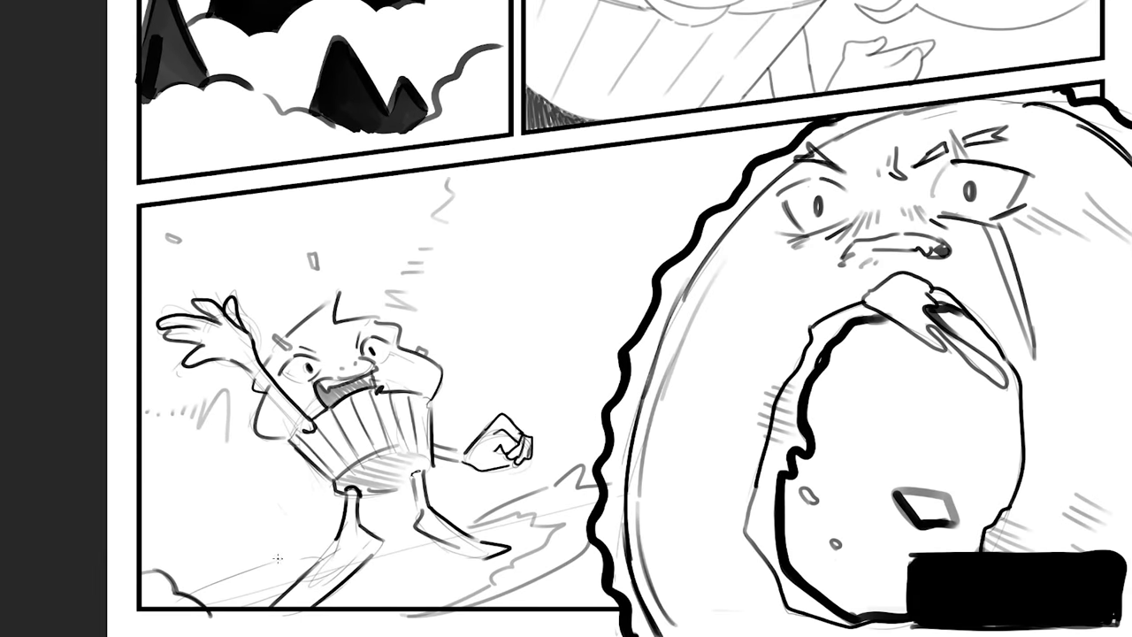
- Sketch a small hand and arm at lower left and darken the cupcake's foot and leg
mouse_move(277, 558)
mouse_down()
mouse_move(249, 595)
mouse_move(281, 587)
mouse_move(269, 589)
mouse_move(280, 555)
mouse_move(317, 551)
mouse_up()
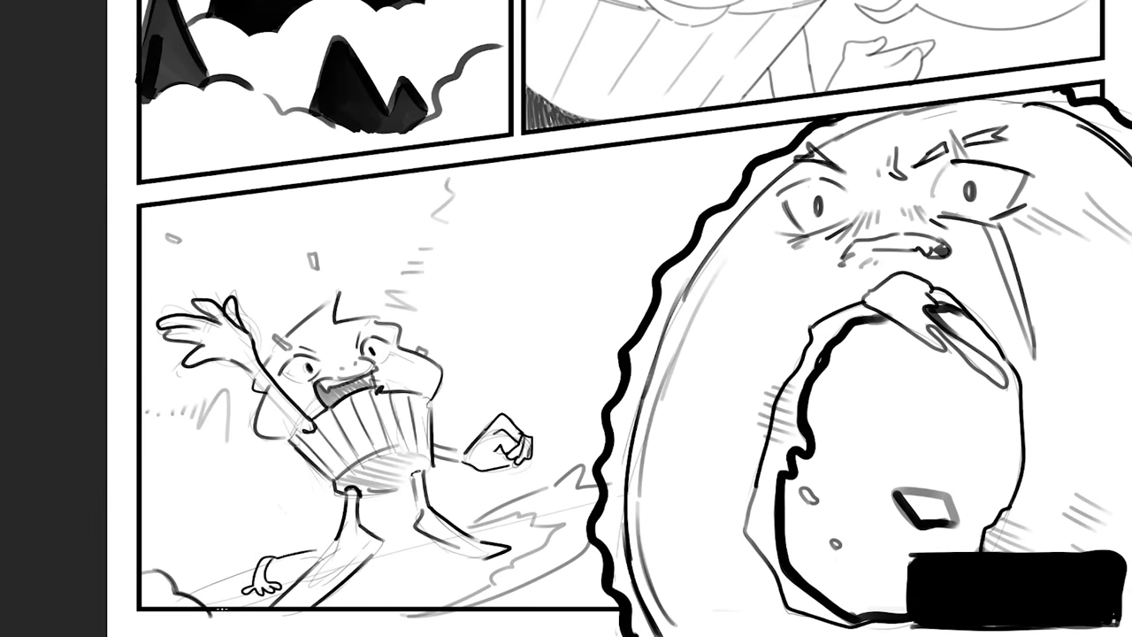
drag(189, 599, 241, 570)
drag(308, 557, 327, 545)
drag(455, 545, 493, 560)
mouse_move(382, 534)
mouse_down()
mouse_move(366, 568)
mouse_move(430, 593)
mouse_up()
- Sketch rock debris beside the fist and at lower left, plus curved ground lines
mouse_move(587, 423)
mouse_down()
mouse_move(611, 455)
mouse_move(605, 412)
mouse_move(598, 438)
mouse_move(612, 453)
mouse_move(601, 437)
mouse_up()
drag(594, 412, 603, 428)
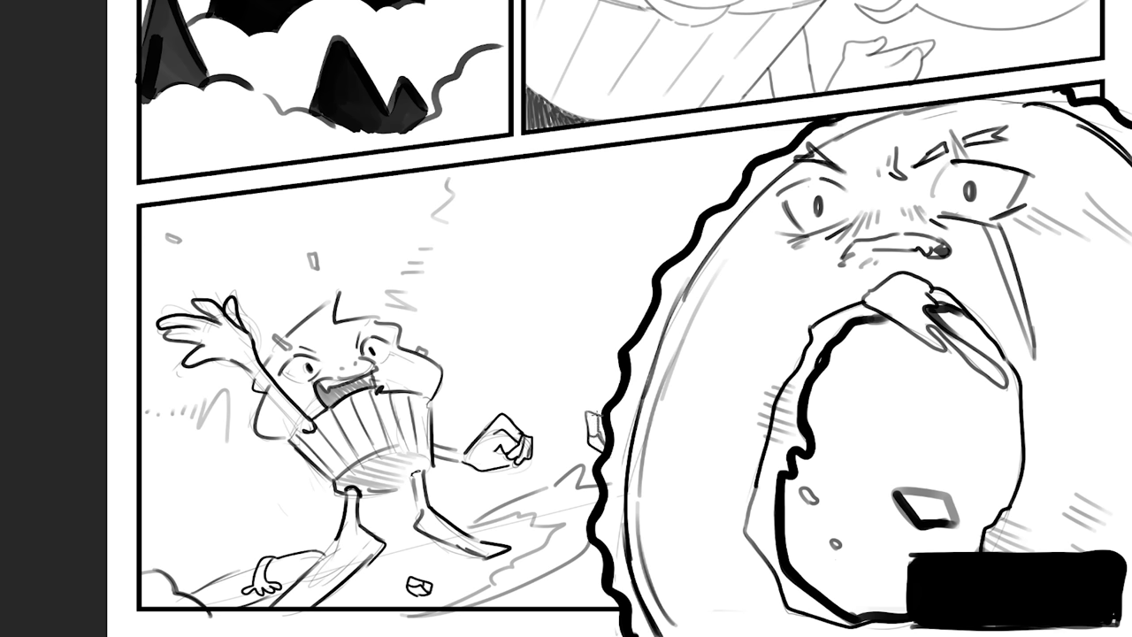
mouse_move(543, 472)
mouse_down()
mouse_move(534, 488)
mouse_move(564, 470)
mouse_move(557, 484)
mouse_up()
mouse_move(196, 545)
mouse_down()
mouse_move(232, 571)
mouse_move(219, 568)
mouse_up()
mouse_move(151, 555)
mouse_down()
mouse_move(239, 501)
mouse_move(334, 529)
mouse_up()
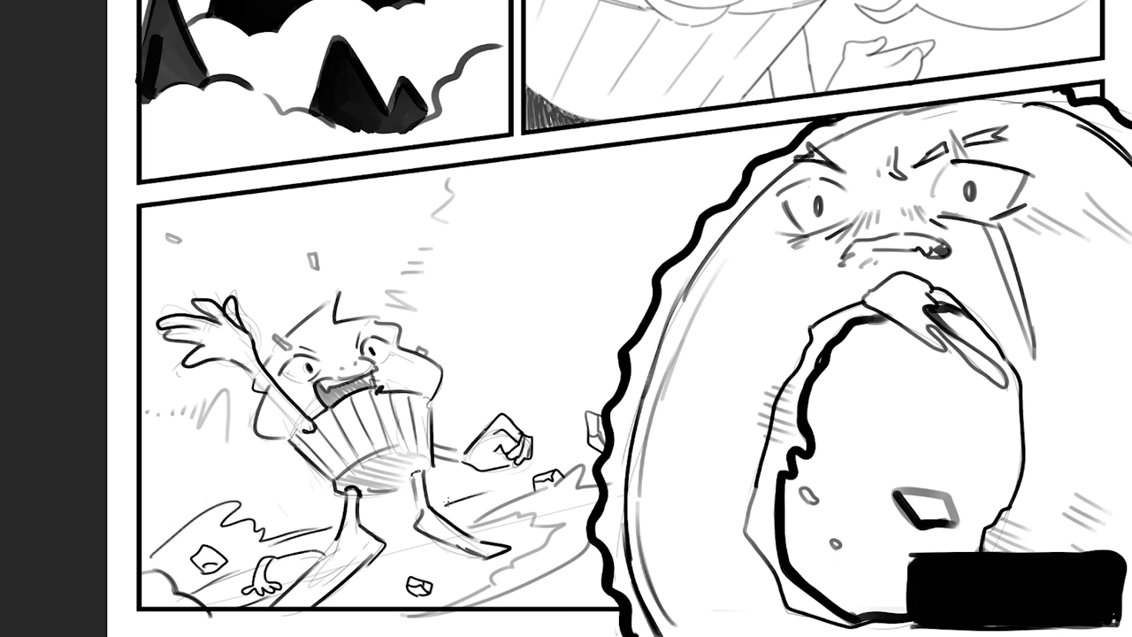
drag(481, 474, 469, 494)
mouse_move(527, 423)
mouse_down()
mouse_move(568, 394)
mouse_move(631, 389)
mouse_up()
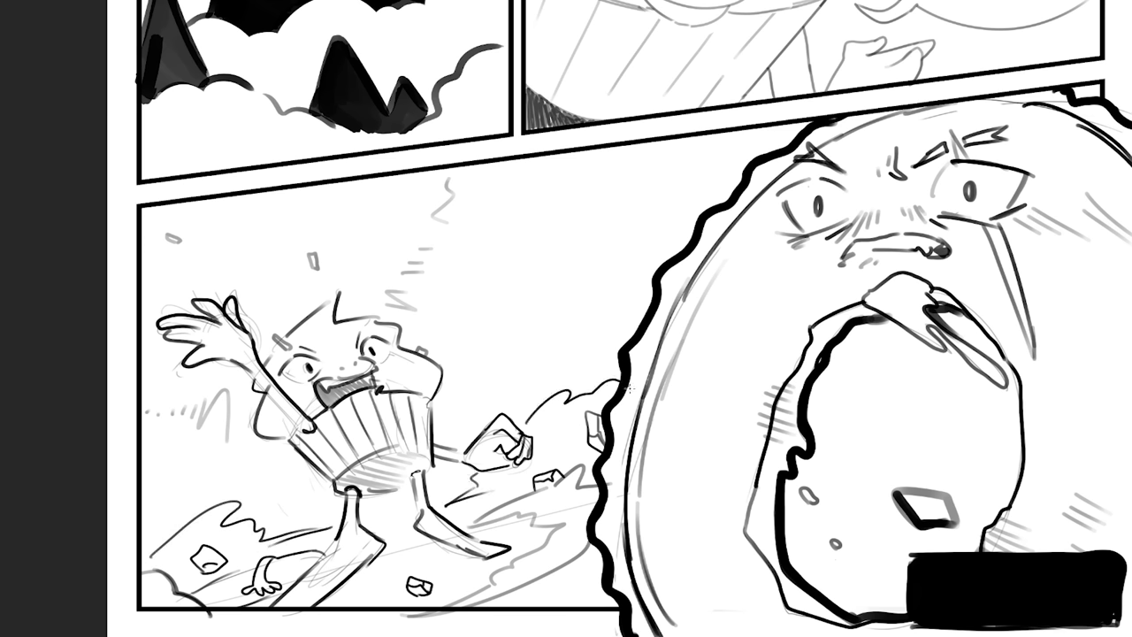
drag(182, 529, 142, 523)
click(704, 284)
key(Return)
mouse_move(927, 561)
mouse_down()
mouse_move(927, 582)
mouse_move(937, 582)
mouse_up()
drag(938, 560, 955, 580)
mouse_move(964, 559)
mouse_down()
mouse_move(964, 581)
mouse_move(928, 591)
mouse_move(934, 559)
mouse_move(923, 576)
mouse_up()
key(ctrl+z)
key(ctrl+z)
key(ctrl+z)
key(ctrl+z)
drag(941, 561, 950, 576)
mouse_move(950, 559)
mouse_down()
mouse_move(951, 577)
mouse_move(975, 568)
mouse_up()
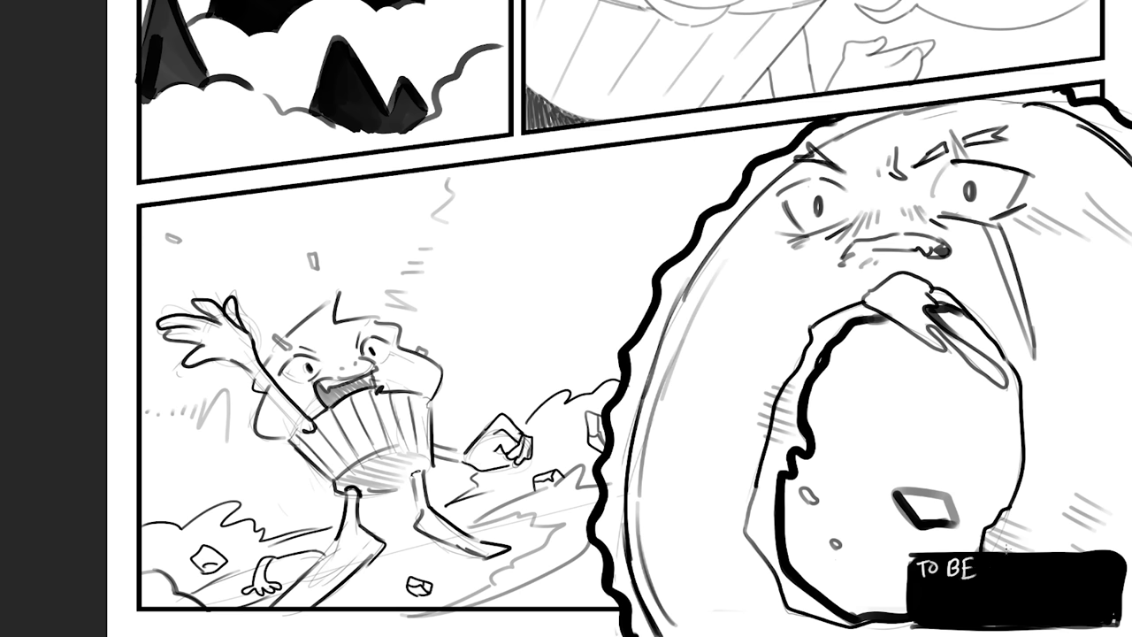
key(ctrl+z)
key(ctrl+z)
key(ctrl+z)
key(ctrl+z)
key(ctrl+z)
key(ctrl+z)
key(ctrl+z)
key(ctrl+z)
- With the Jacob Hard Round brush, ink the lower-left ground line and a wavy bush outline behind the cupcake
right_click(61, 23)
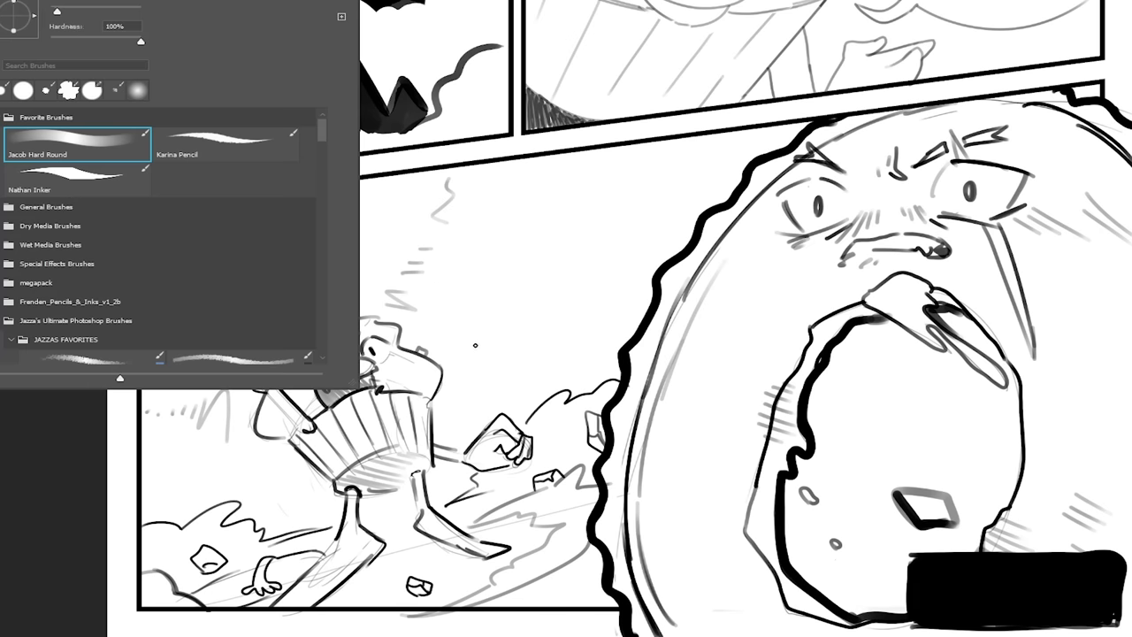
click(143, 493)
mouse_move(141, 491)
mouse_down()
mouse_move(292, 482)
mouse_move(301, 461)
mouse_up()
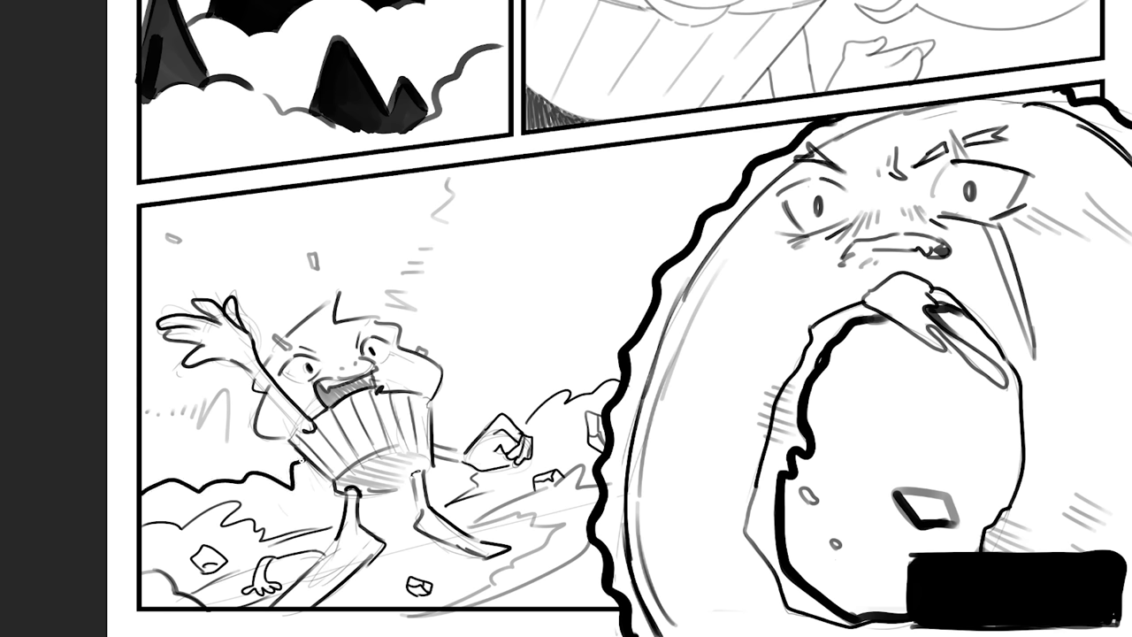
drag(436, 423, 548, 309)
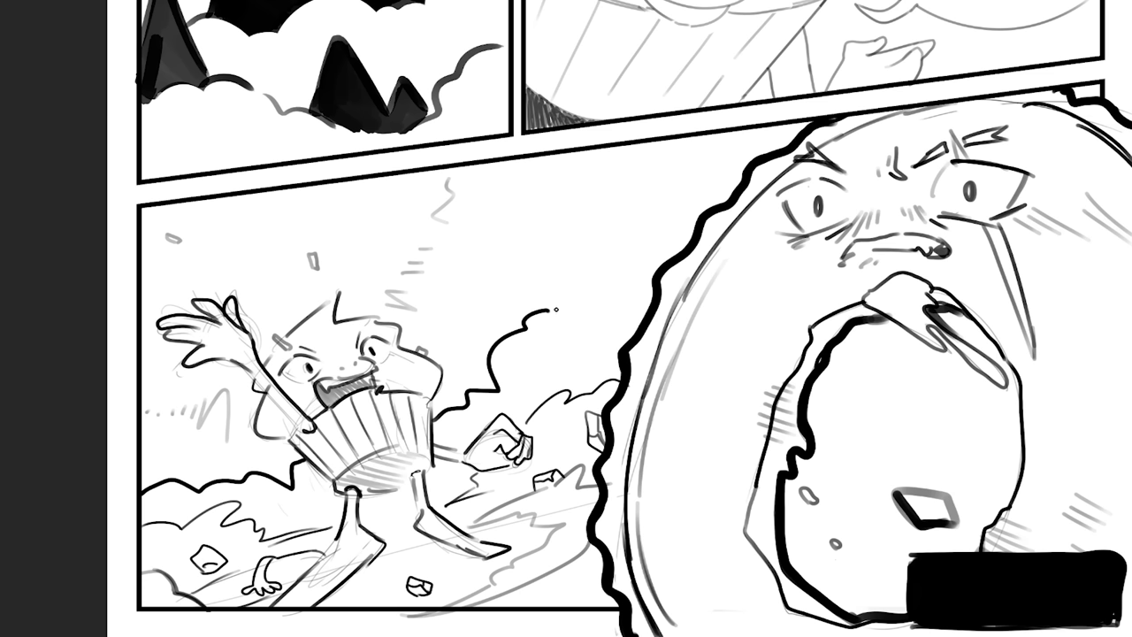
mouse_move(556, 309)
mouse_down()
mouse_move(610, 274)
mouse_move(638, 223)
mouse_move(633, 152)
mouse_move(655, 132)
mouse_up()
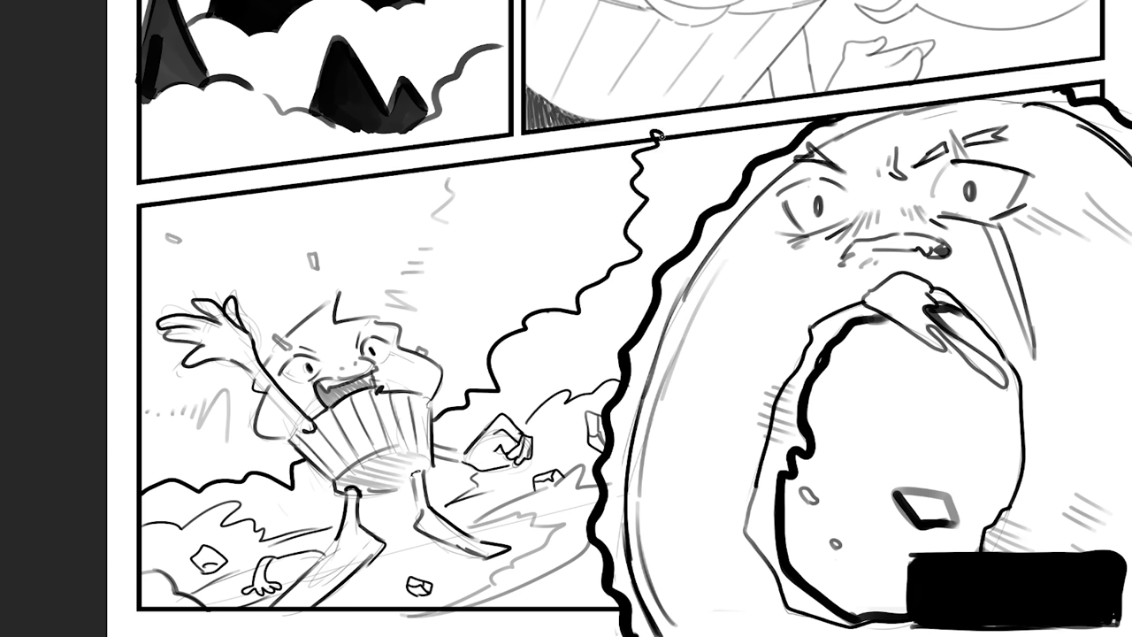
key(ctrl+z)
key(ctrl+z)
key(ctrl+z)
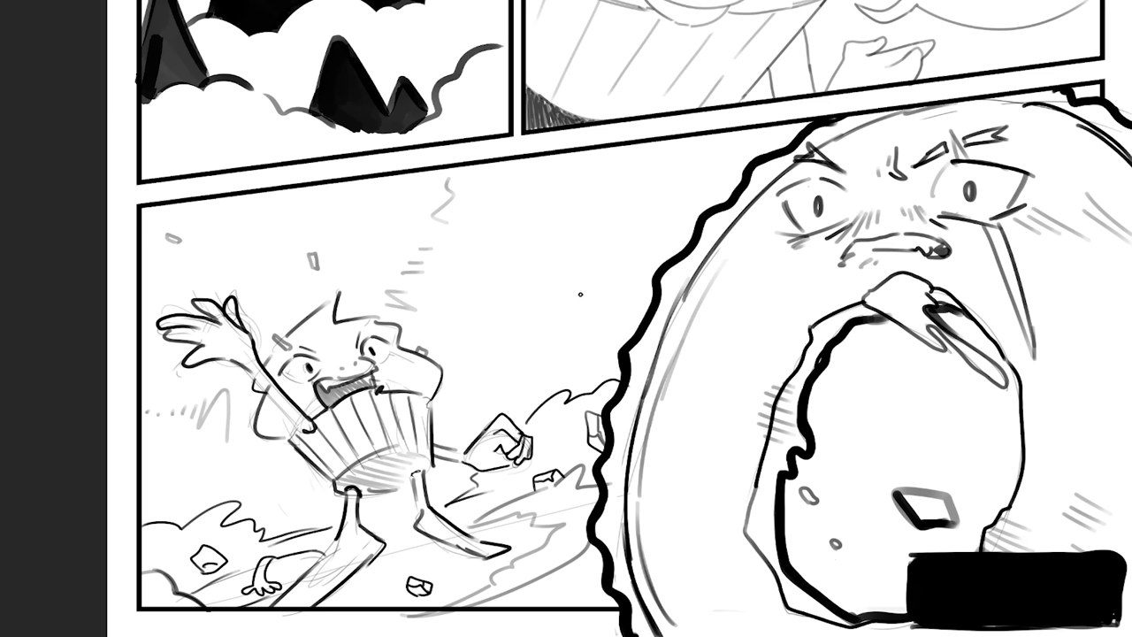
- Discard two trial curves and add a short curve to the bush outline
drag(143, 485, 623, 157)
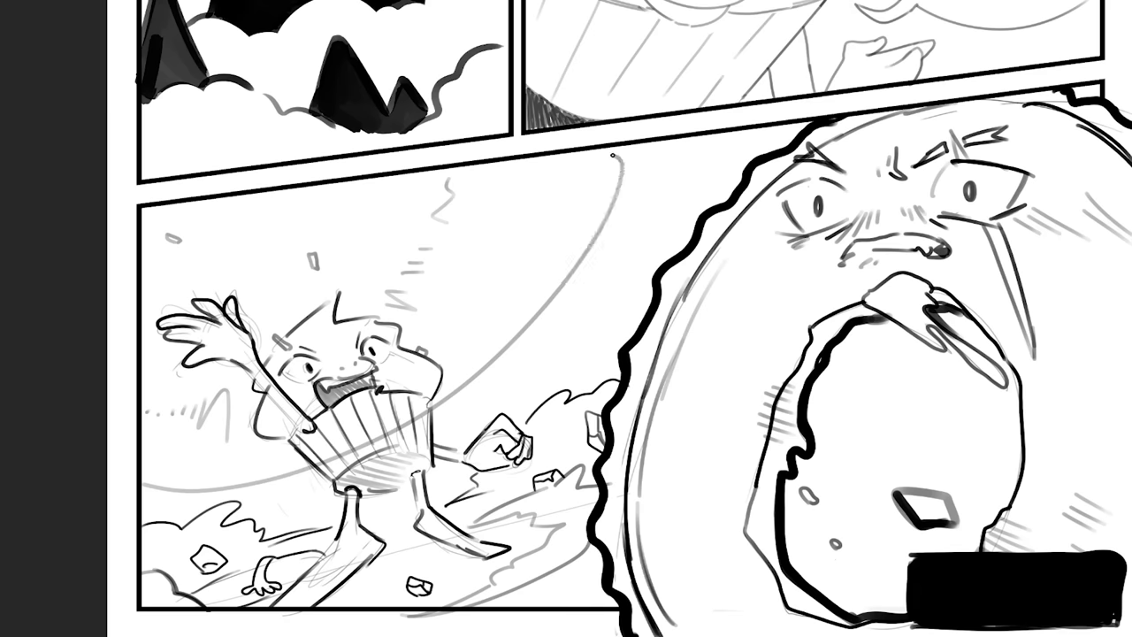
key(ctrl+z)
drag(434, 250, 520, 289)
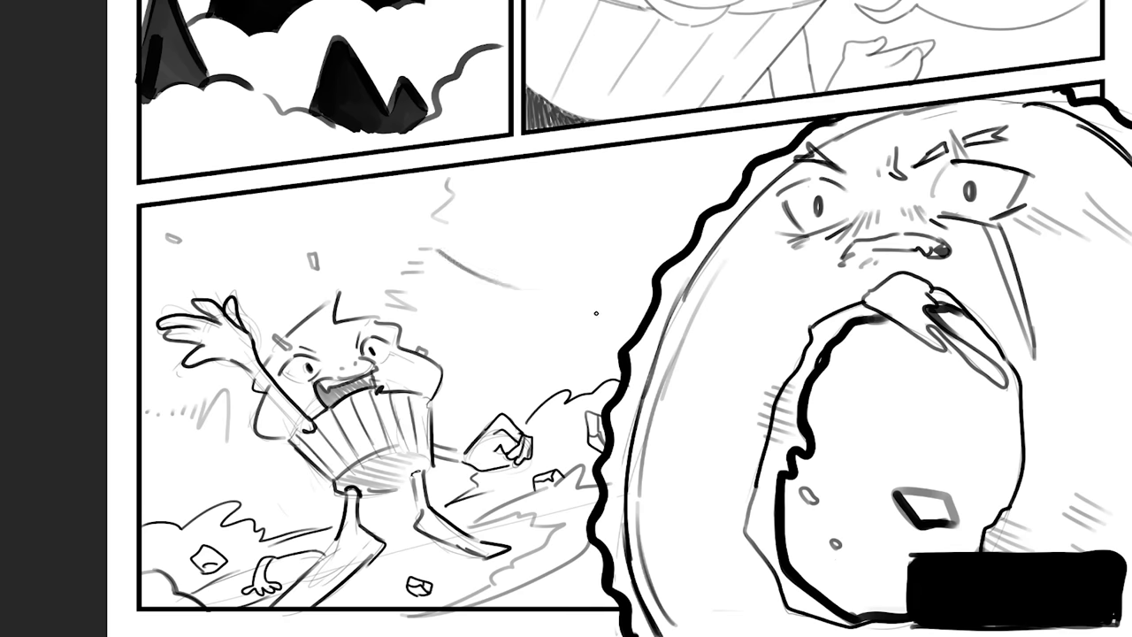
key(ctrl+z)
mouse_move(419, 283)
mouse_down()
mouse_move(443, 306)
mouse_move(443, 358)
mouse_move(501, 321)
mouse_move(632, 350)
mouse_up()
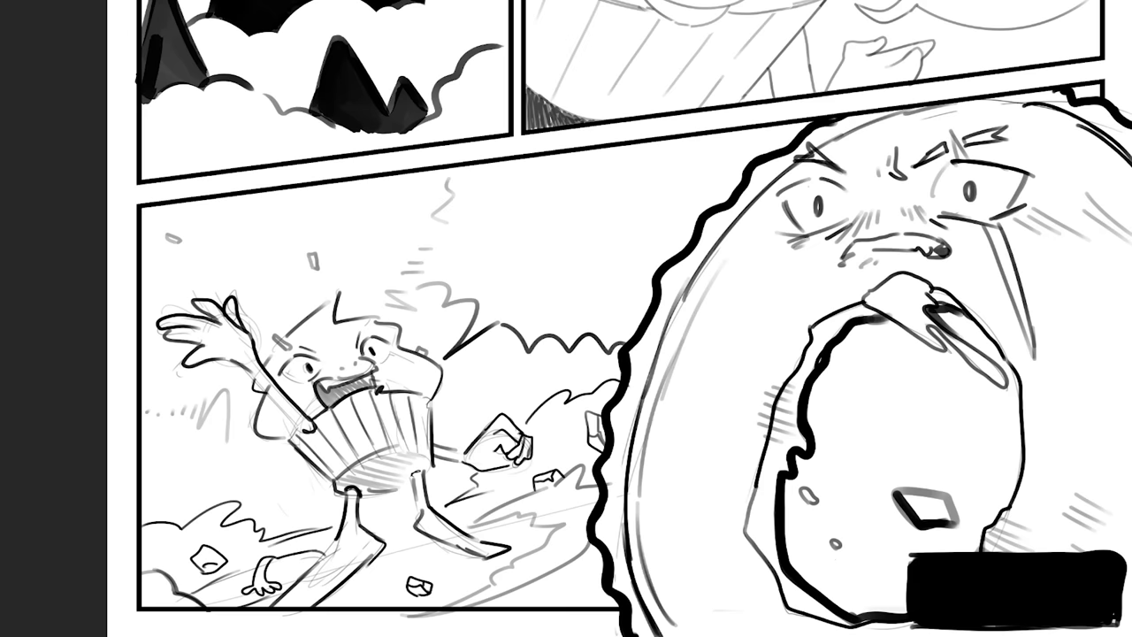
right_click(439, 430)
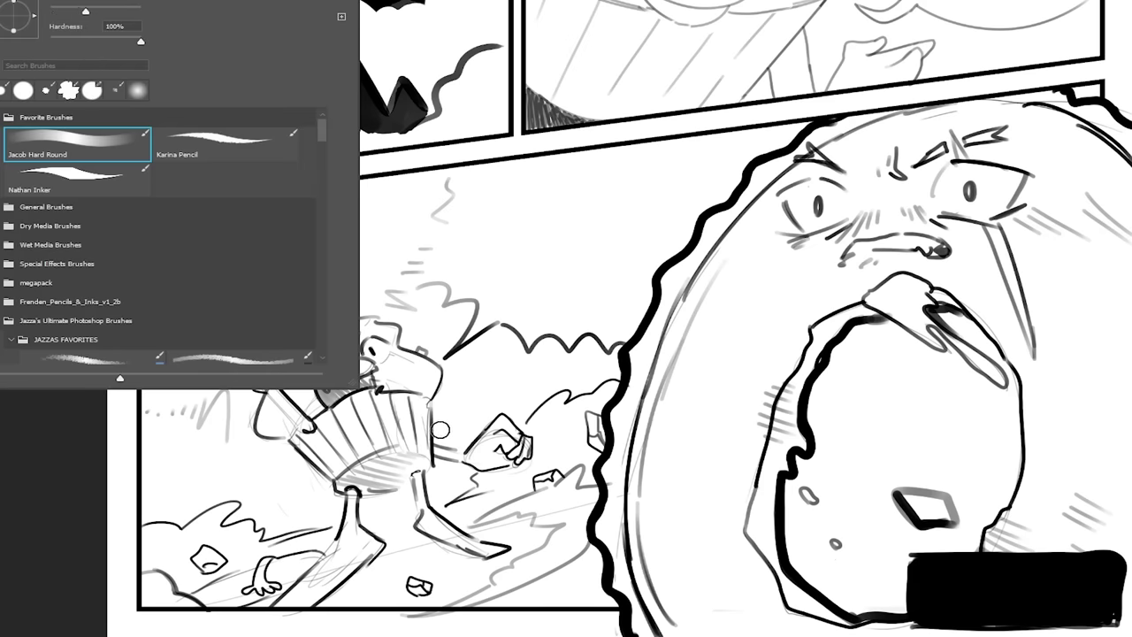
- Paint grey shading inside the bush and behind the cupcake's legs
mouse_move(439, 430)
mouse_down()
mouse_move(442, 380)
mouse_move(411, 319)
mouse_move(448, 294)
mouse_move(460, 322)
mouse_move(452, 411)
mouse_move(477, 423)
mouse_move(610, 376)
mouse_move(615, 353)
mouse_move(469, 411)
mouse_move(473, 358)
mouse_move(500, 345)
mouse_move(536, 378)
mouse_move(579, 371)
mouse_move(602, 349)
mouse_move(529, 372)
mouse_move(459, 432)
mouse_up()
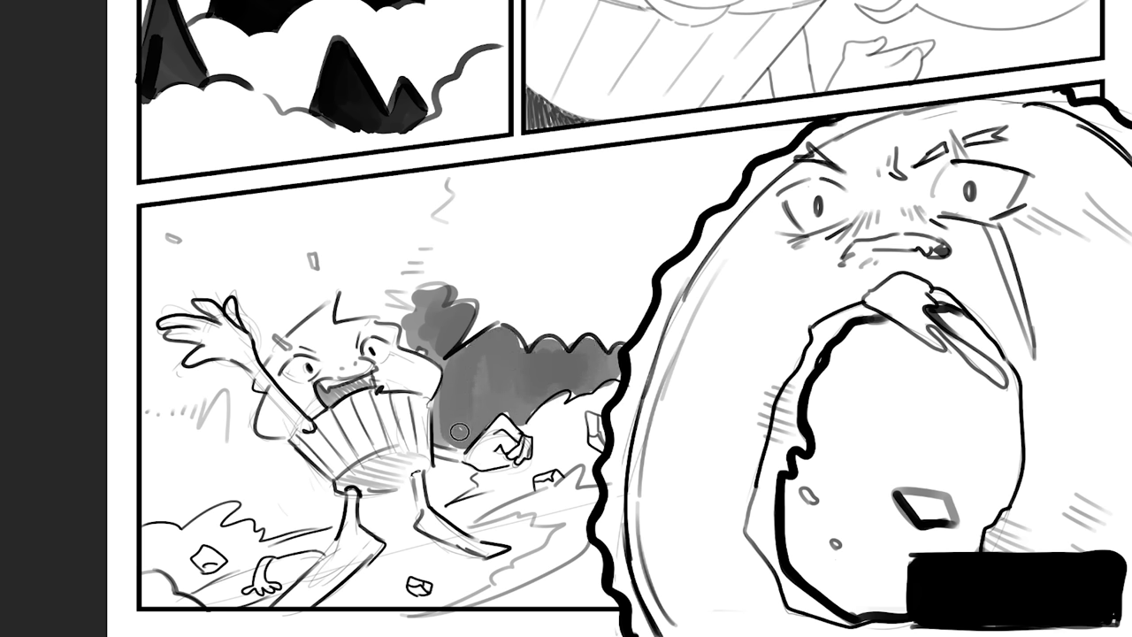
mouse_move(269, 538)
mouse_down()
mouse_move(319, 522)
mouse_move(334, 496)
mouse_move(270, 455)
mouse_move(209, 435)
mouse_move(149, 436)
mouse_move(152, 517)
mouse_move(222, 495)
mouse_move(265, 518)
mouse_move(332, 460)
mouse_move(270, 527)
mouse_move(252, 464)
mouse_move(172, 495)
mouse_move(150, 482)
mouse_move(178, 499)
mouse_move(211, 495)
mouse_move(252, 478)
mouse_move(274, 451)
mouse_move(231, 460)
mouse_move(205, 408)
mouse_move(141, 433)
mouse_up()
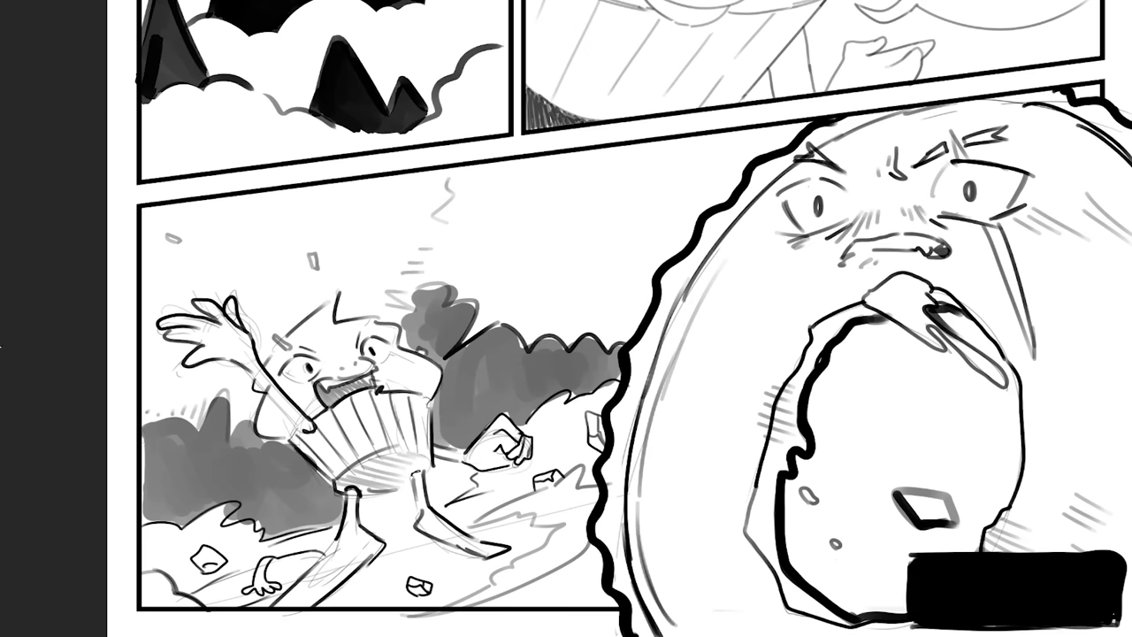
click(17, 4)
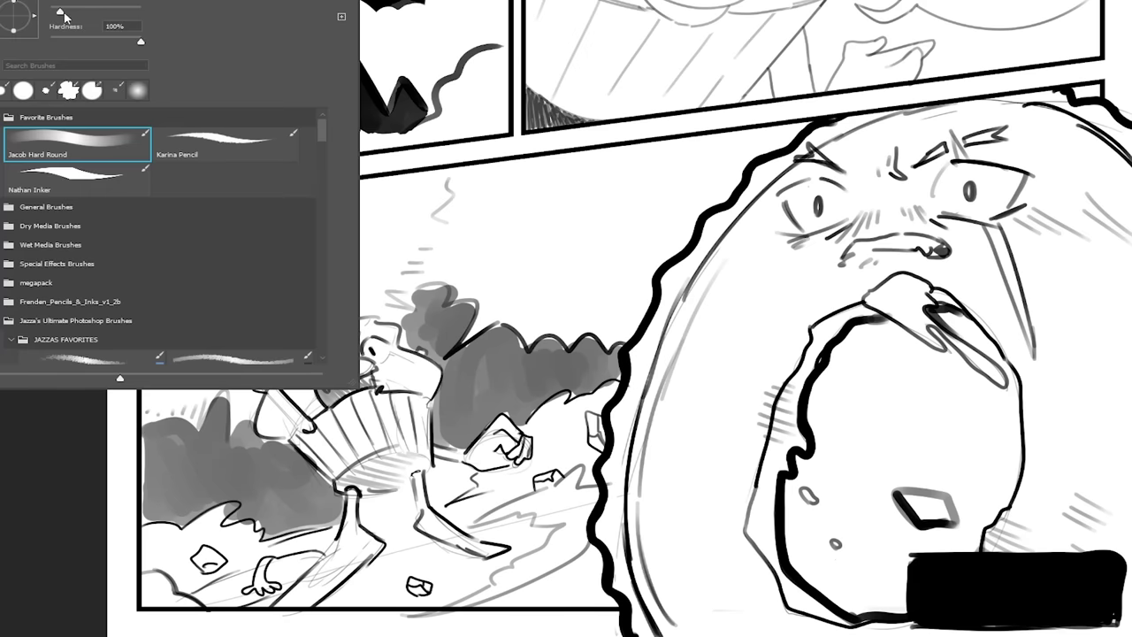
- Ink a black outline along the top edge of the grey bush
mouse_move(435, 295)
mouse_down()
mouse_move(431, 285)
mouse_move(469, 309)
mouse_move(462, 347)
mouse_move(448, 353)
mouse_up()
mouse_move(504, 327)
mouse_down()
mouse_move(621, 346)
mouse_move(603, 338)
mouse_up()
scroll(603, 339, up, 10)
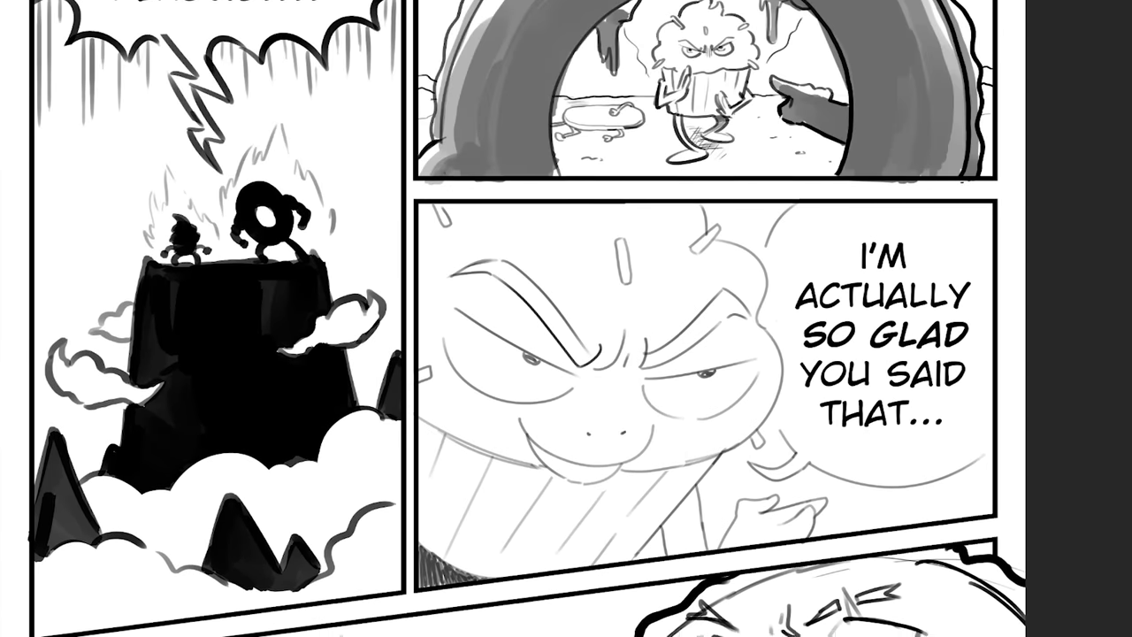
scroll(566, 318, down, 5)
scroll(566, 319, down, 3)
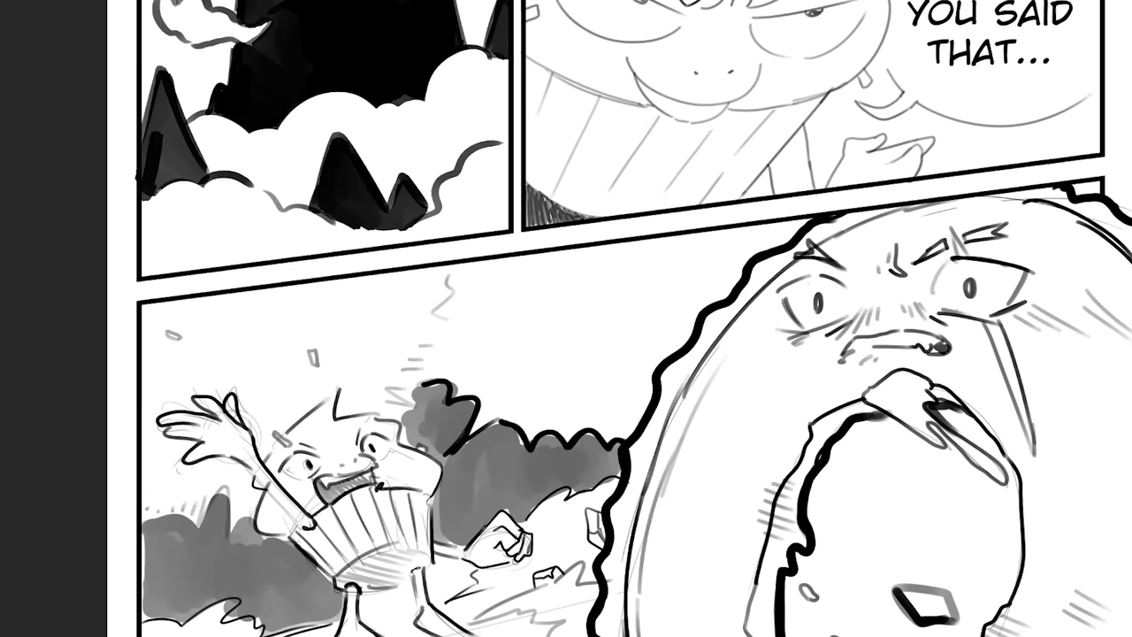
scroll(566, 318, down, 2)
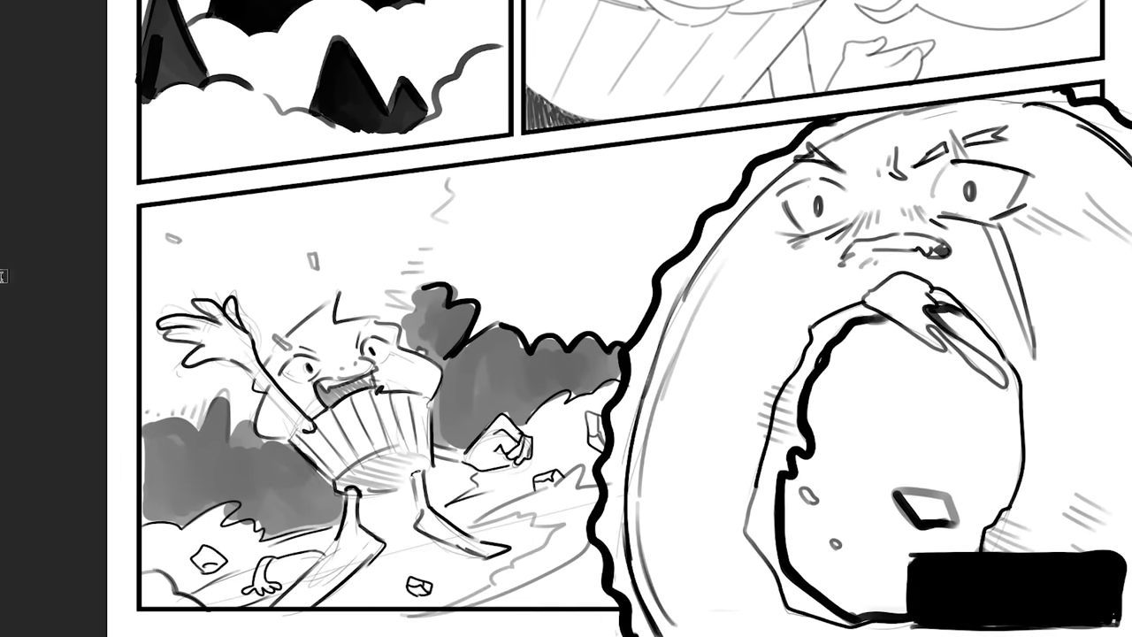
- Place a text box above the cupcake and type 'I'M LIKE SUPER GLAD ACTUALLY, IT'S GREAT THAT'
click(481, 189)
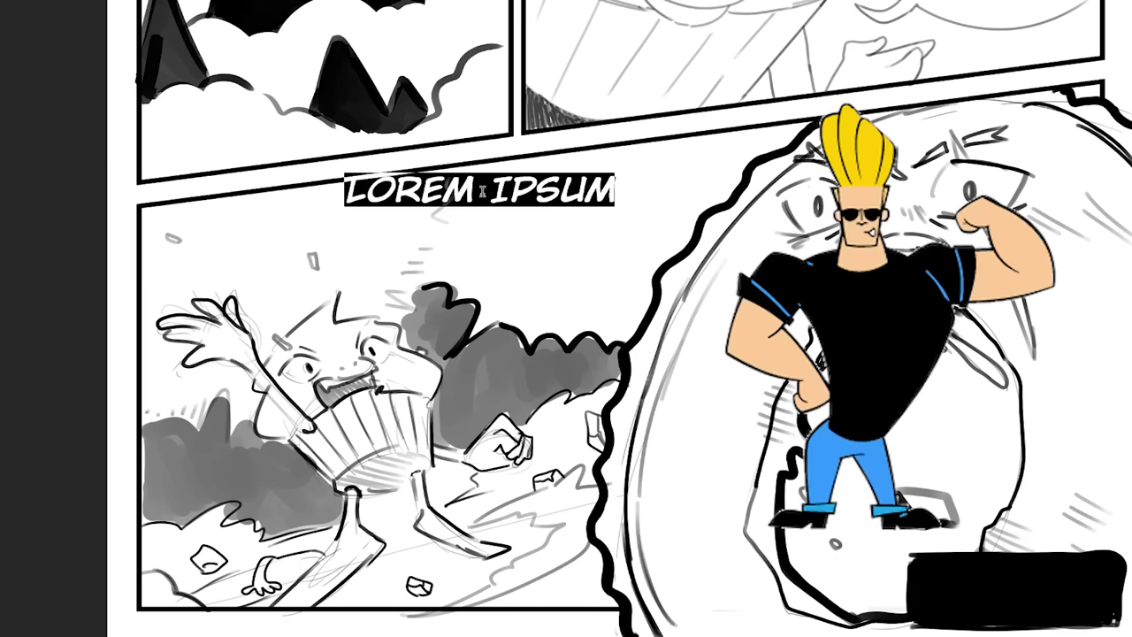
key(Escape)
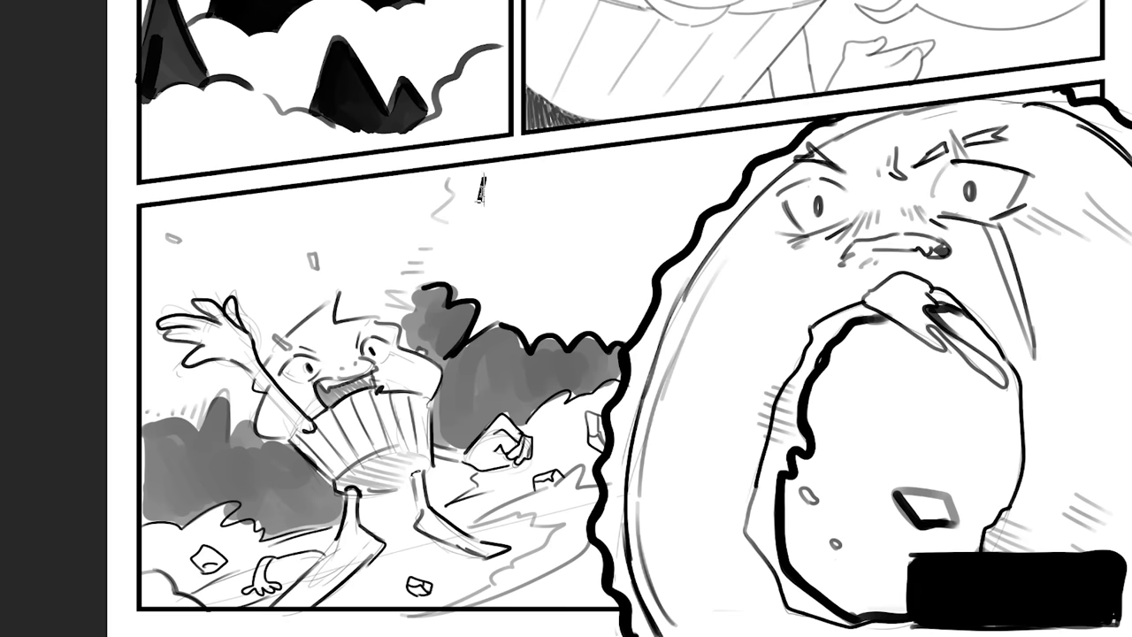
text(I'M LIKE S)
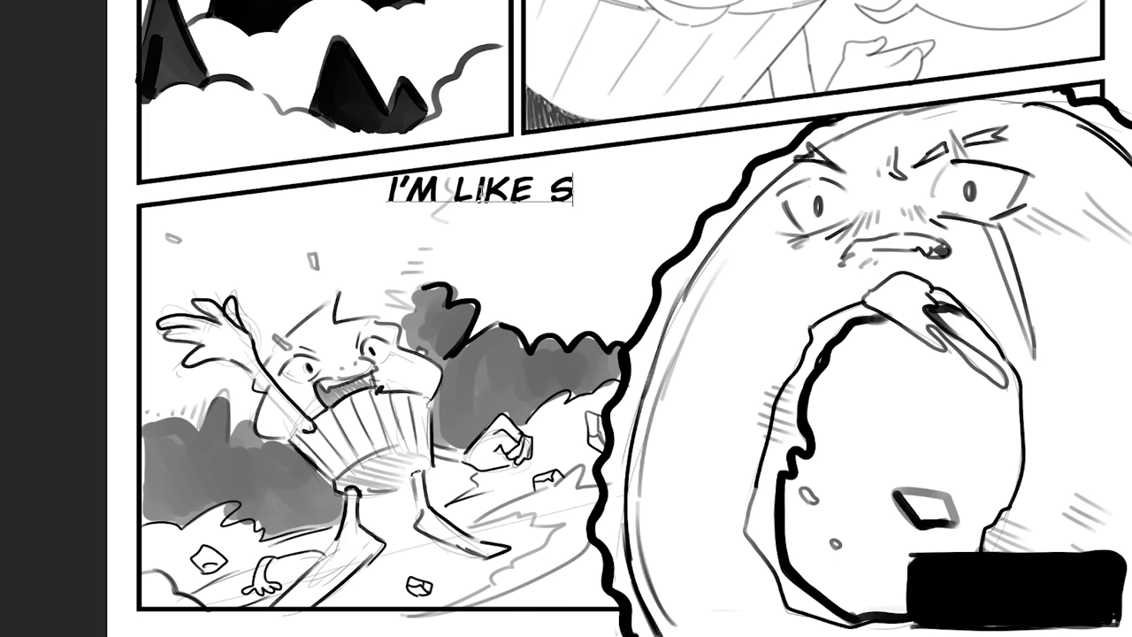
text(UPER)
text(G)
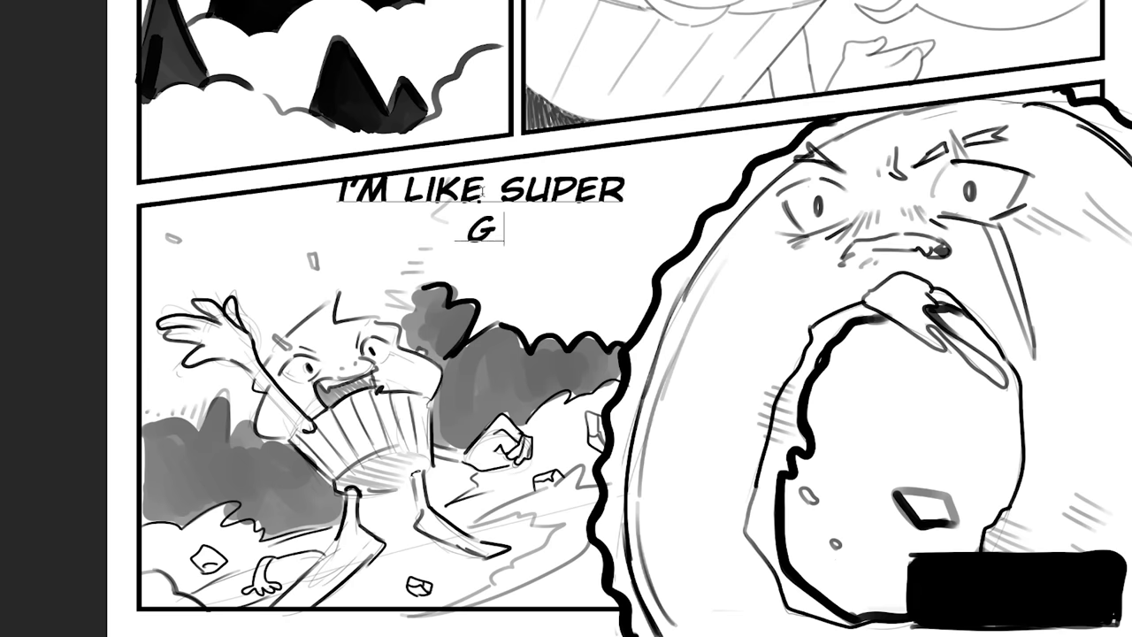
text(LAS)
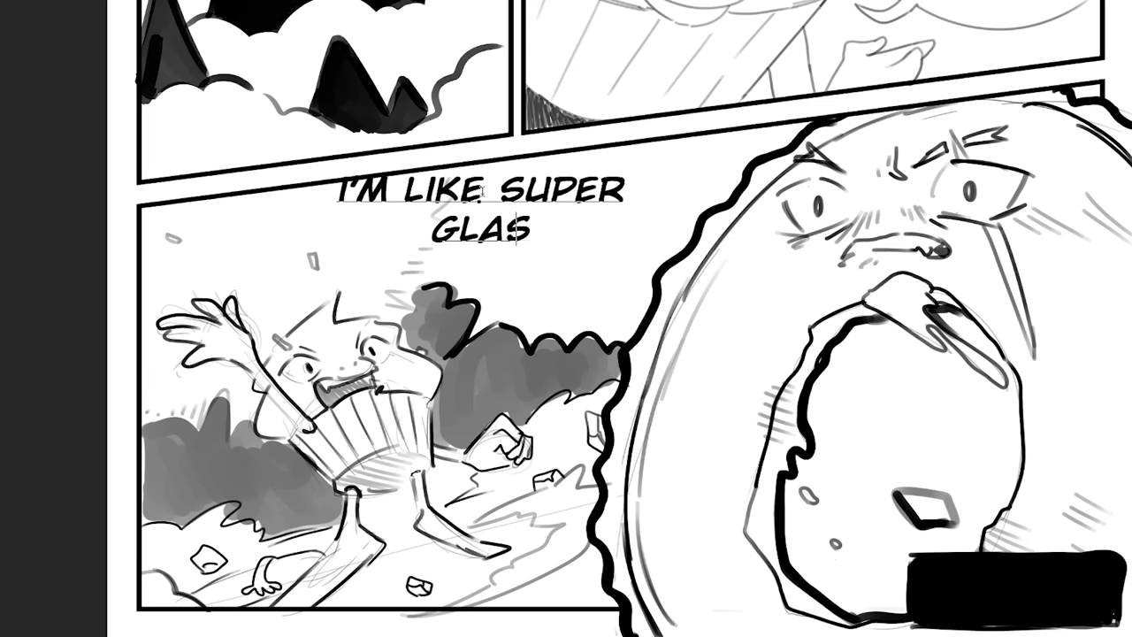
key(BackSpace)
text(D)
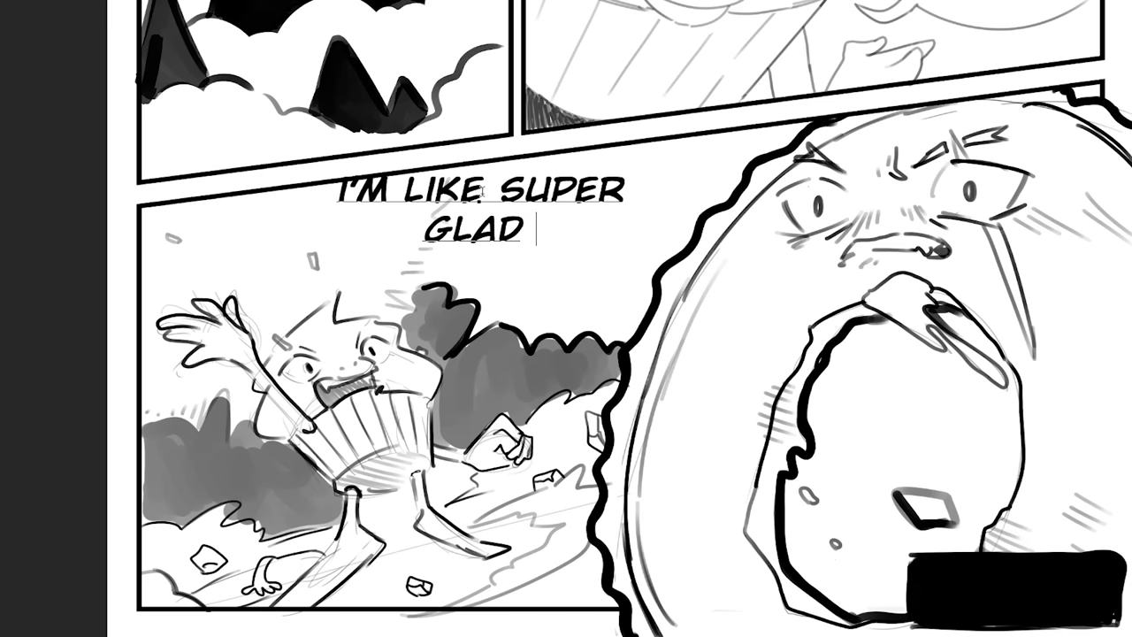
text(ACTUALL)
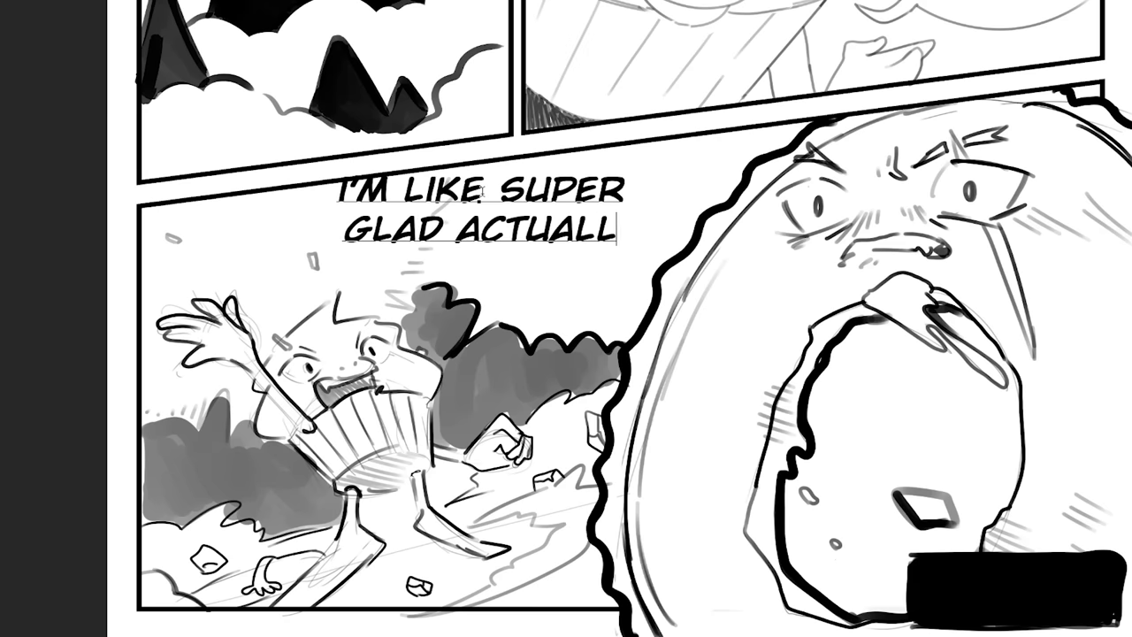
text(Y, )
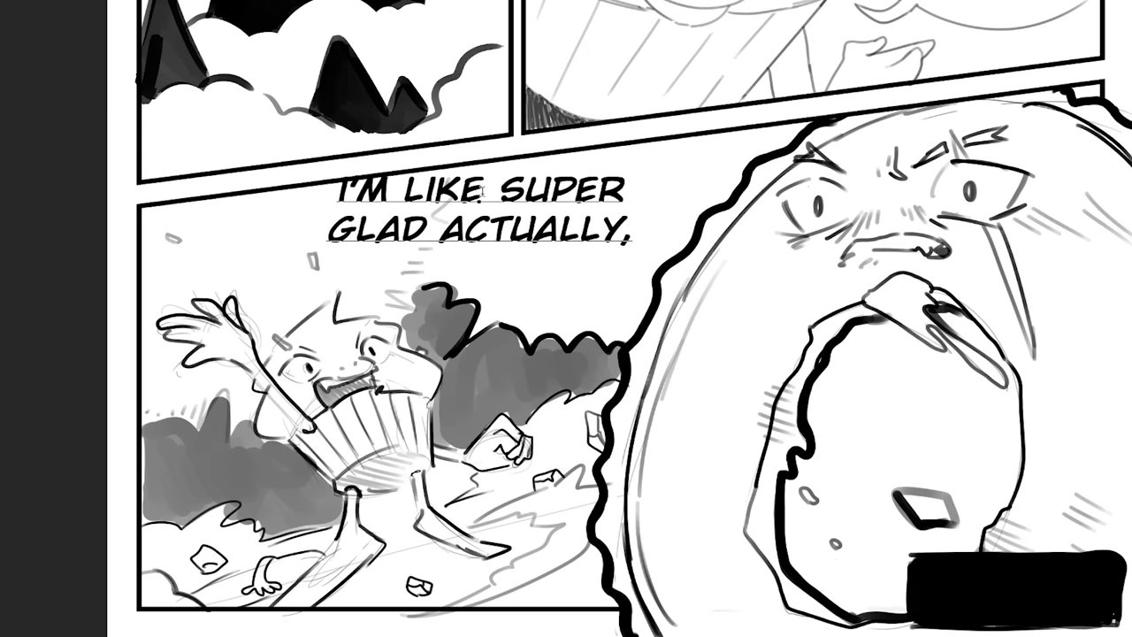
text(IT'S GREA)
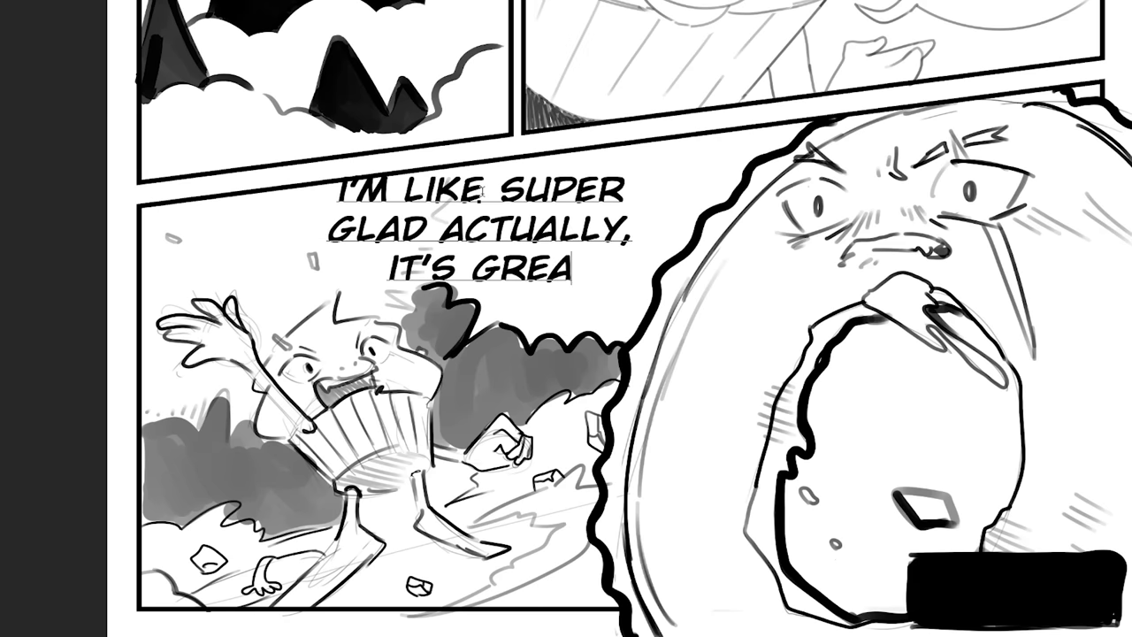
text(T THAT)
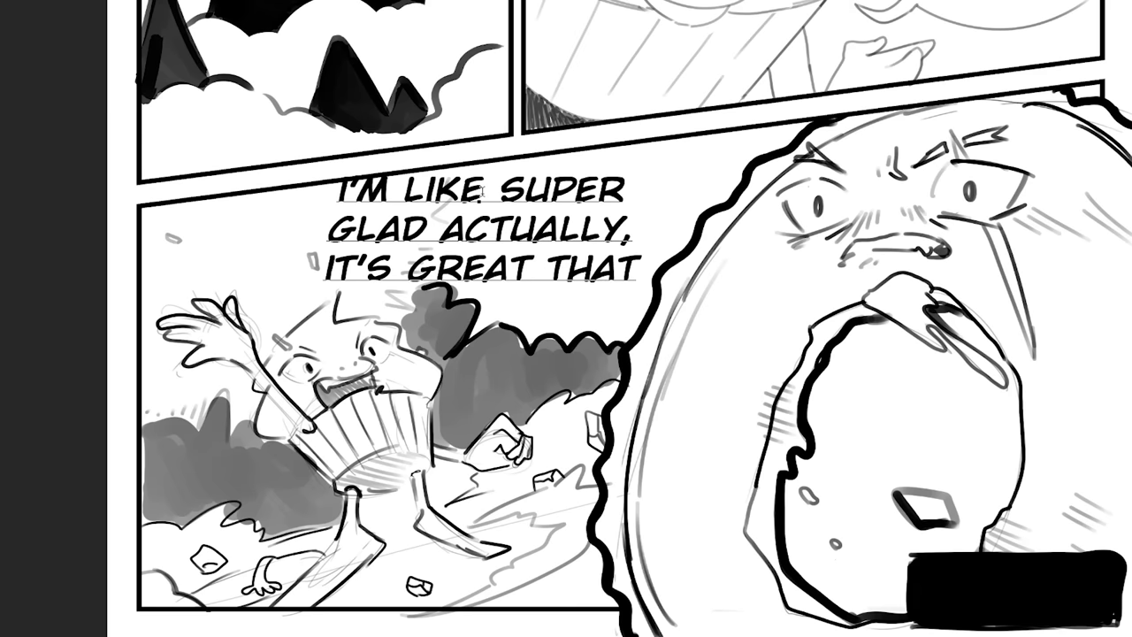
- Add the dialogue lines 'TO ME. TODAY' and 'YOU SAID THAT', fixing the line breaks
key(Return)
text(YOU SA)
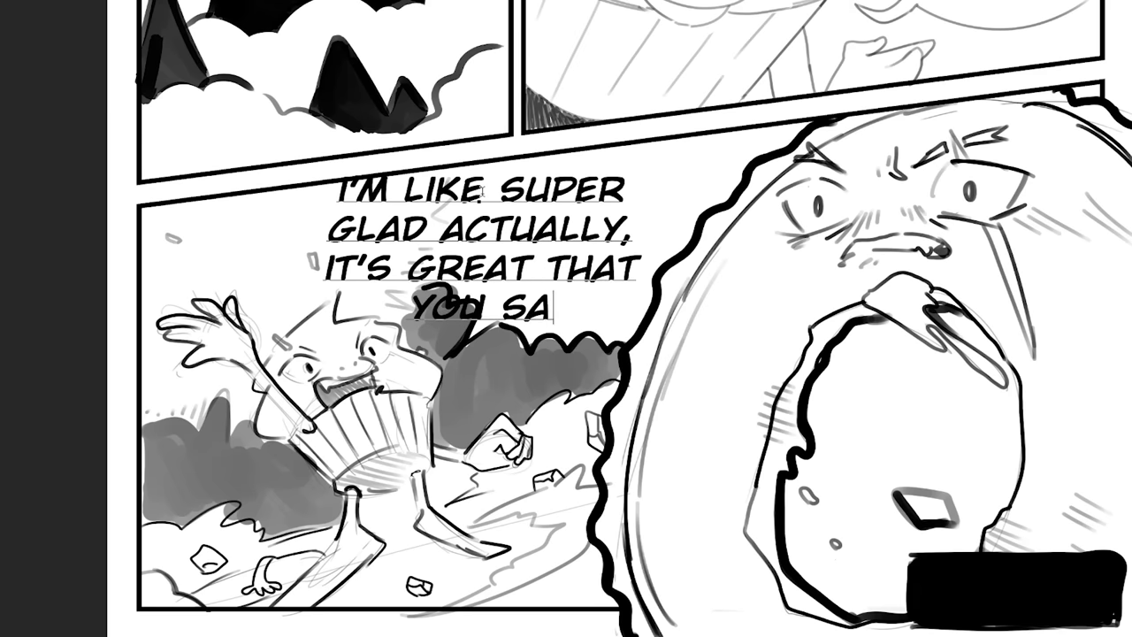
text(ID THAT)
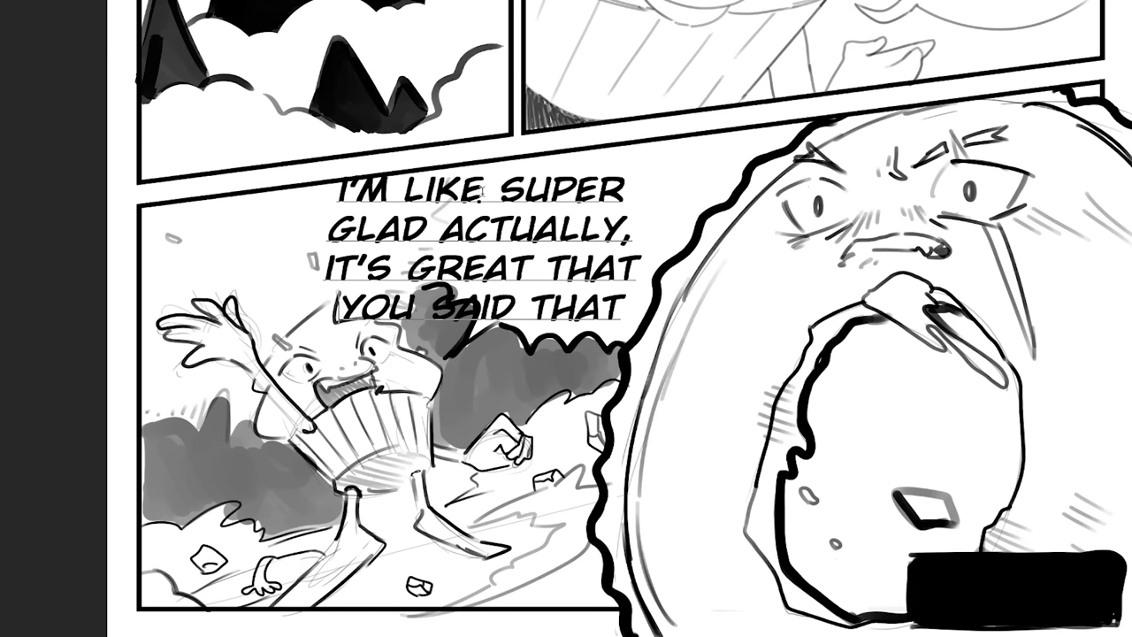
key(Home)
key(Return)
text(TO ME. TO)
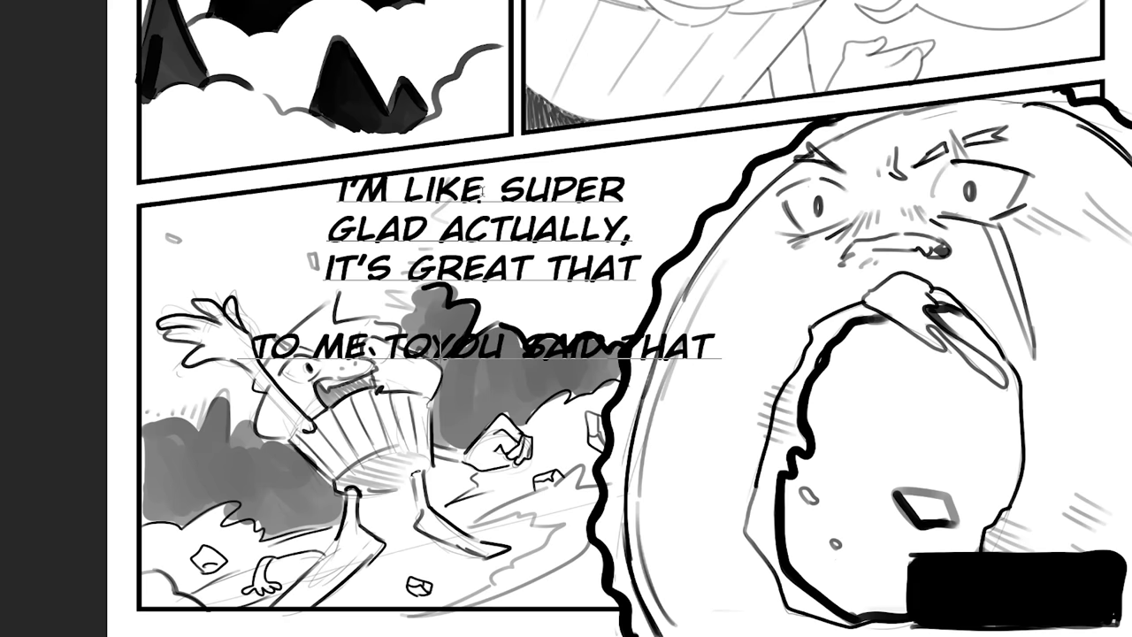
text(DAY)
key(Return)
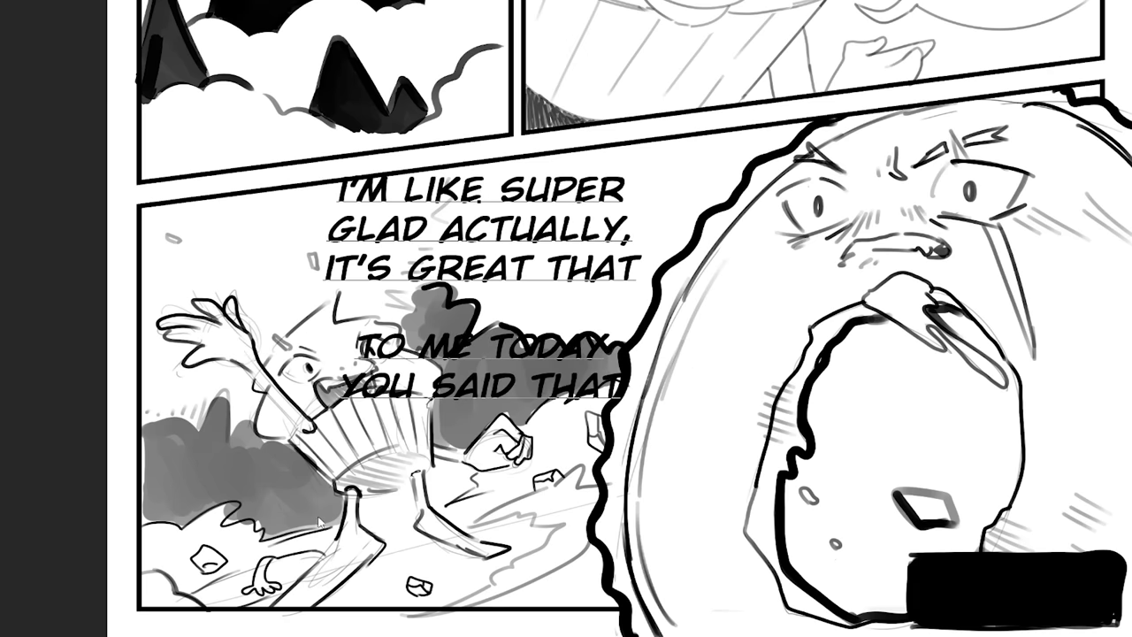
key(Up)
key(Return)
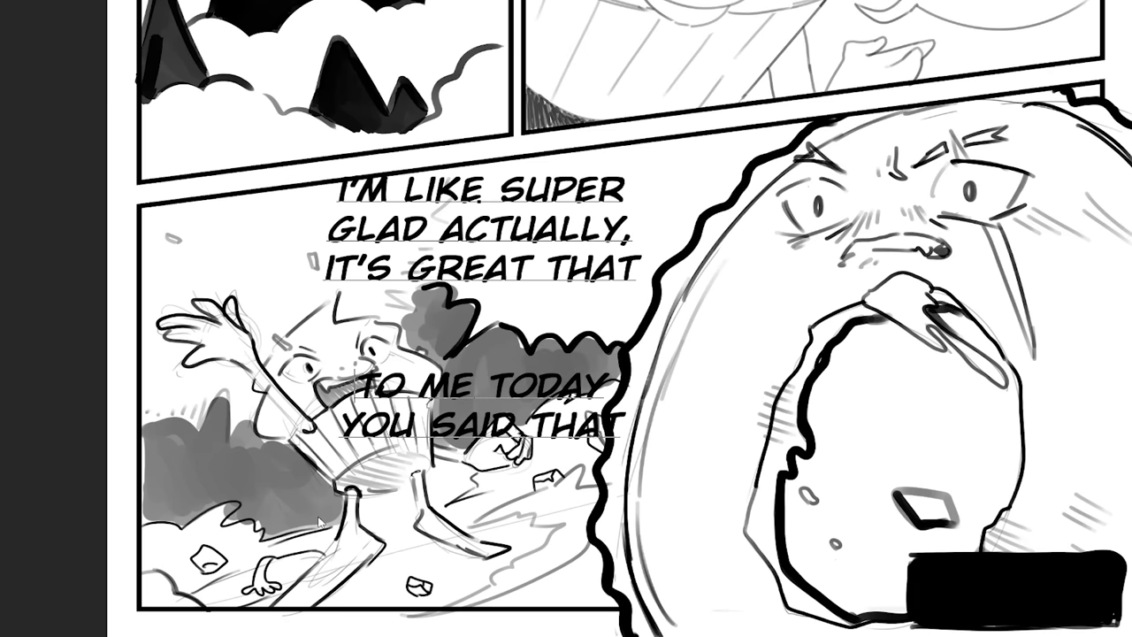
key(BackSpace)
key(BackSpace)
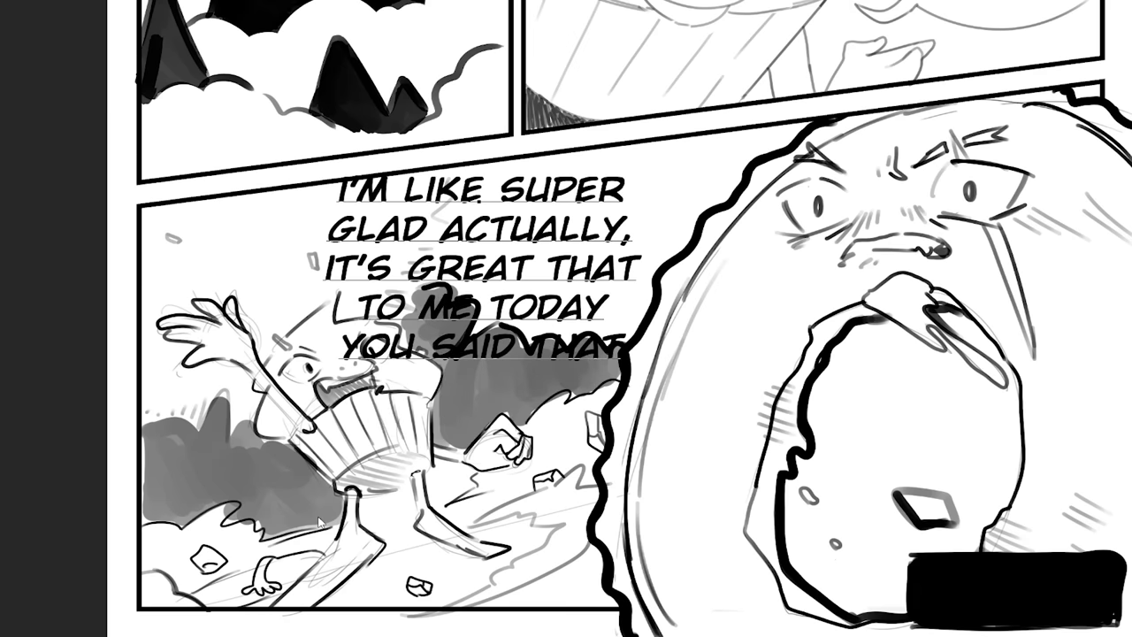
key(Down)
- Add 'TODAY' after YOU SAID THAT and put it on its own line
text(TODAY)
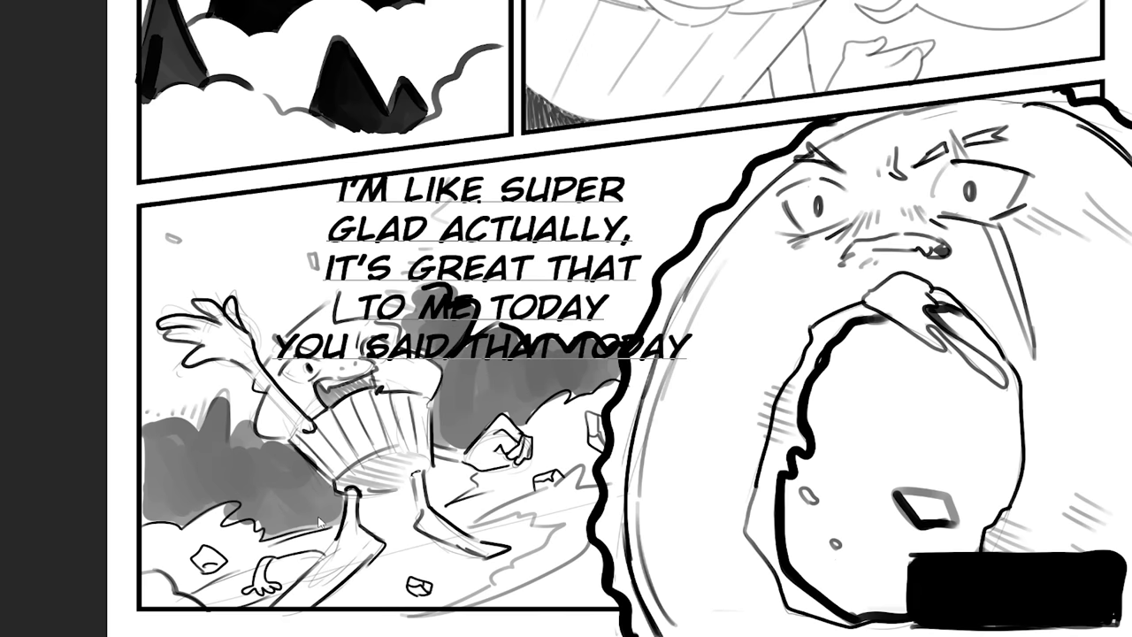
text(OOO)
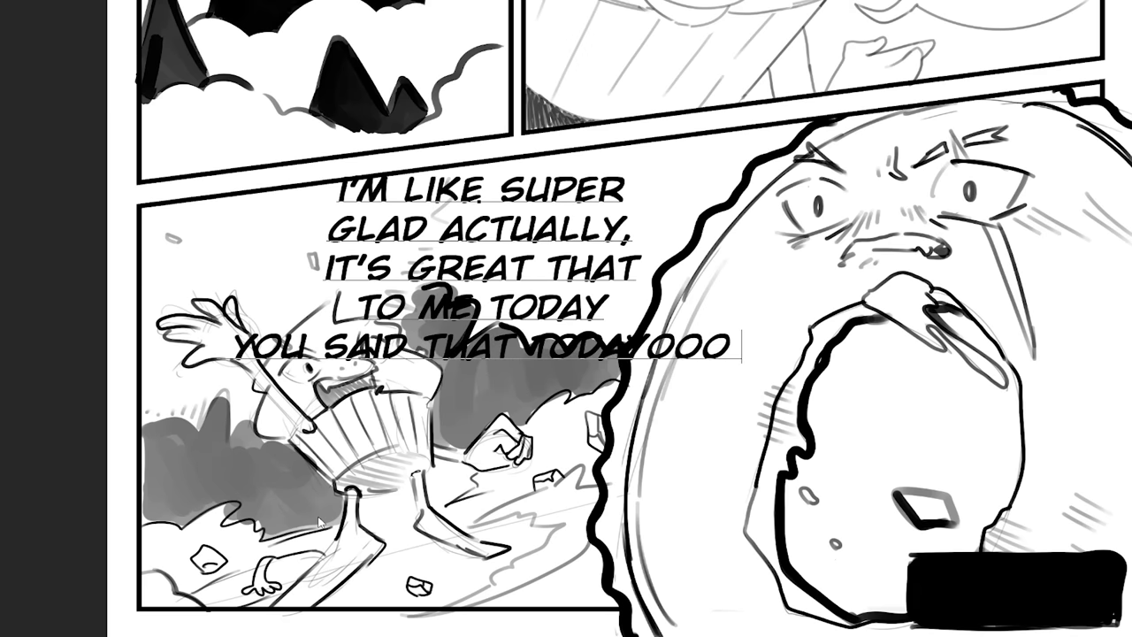
text(O)
key(BackSpace)
key(BackSpace)
key(BackSpace)
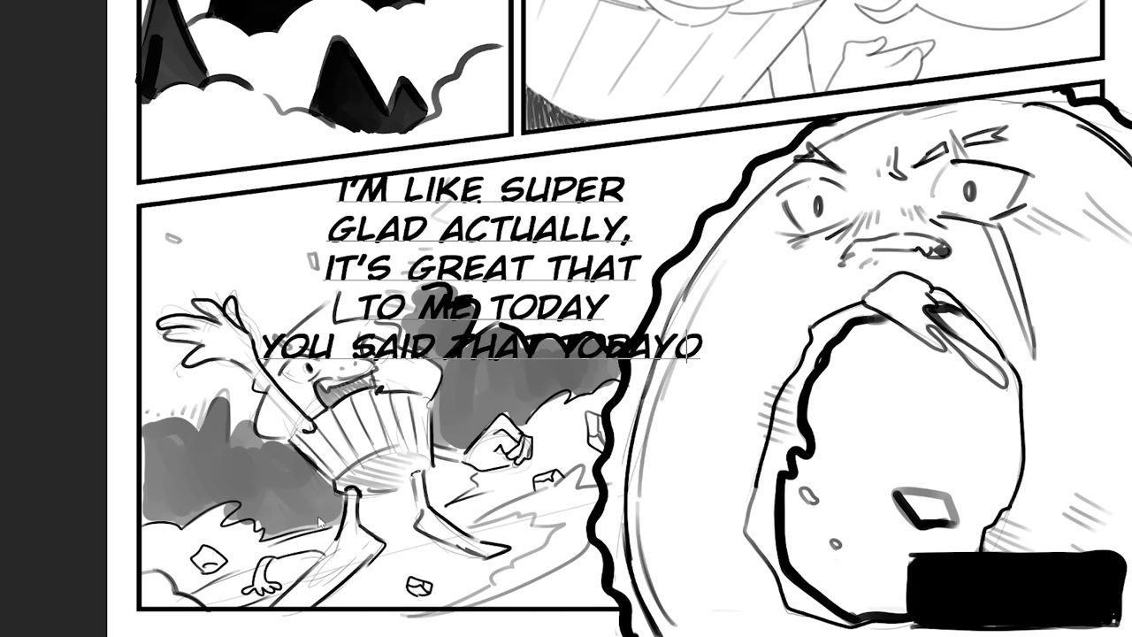
key(BackSpace)
key(BackSpace)
text(Y)
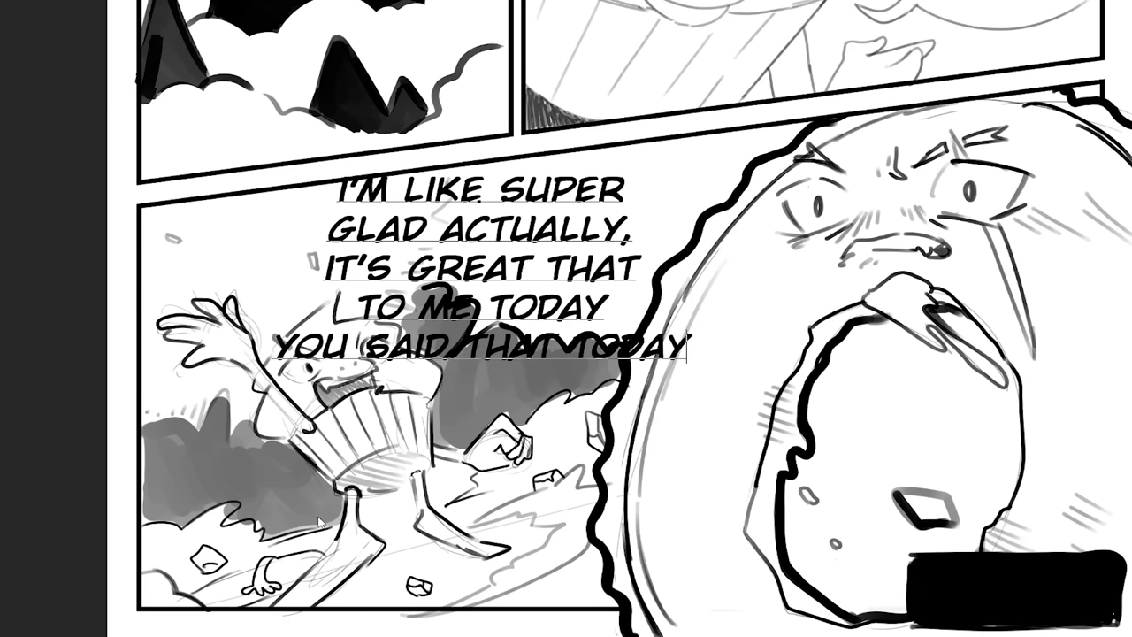
key(Left)
key(Left)
key(Left)
key(Left)
key(BackSpace)
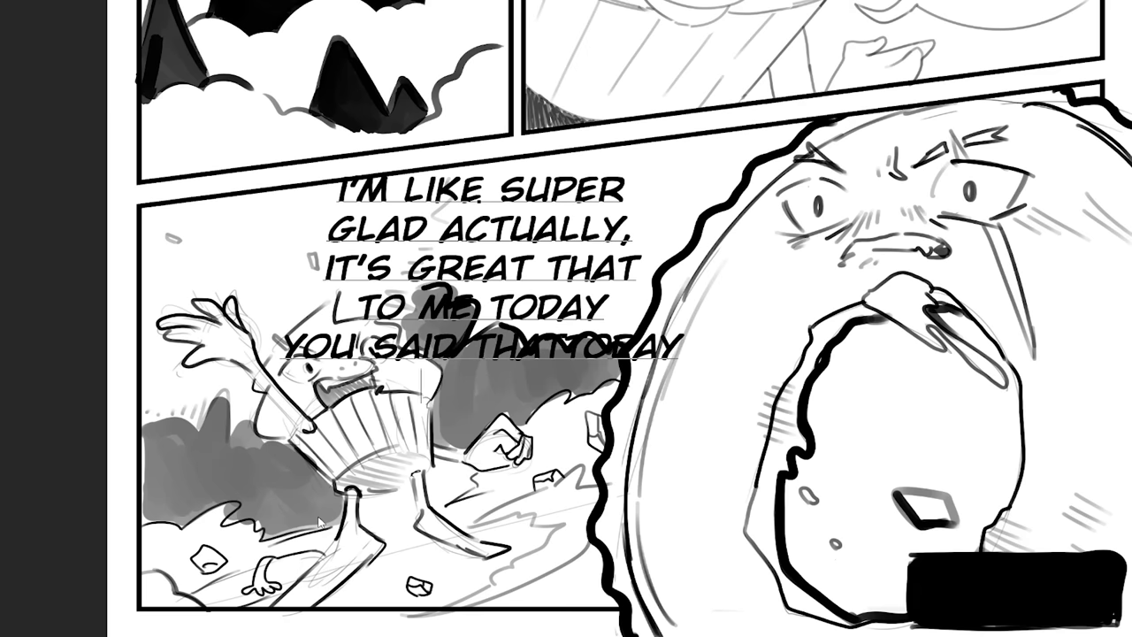
key(Return)
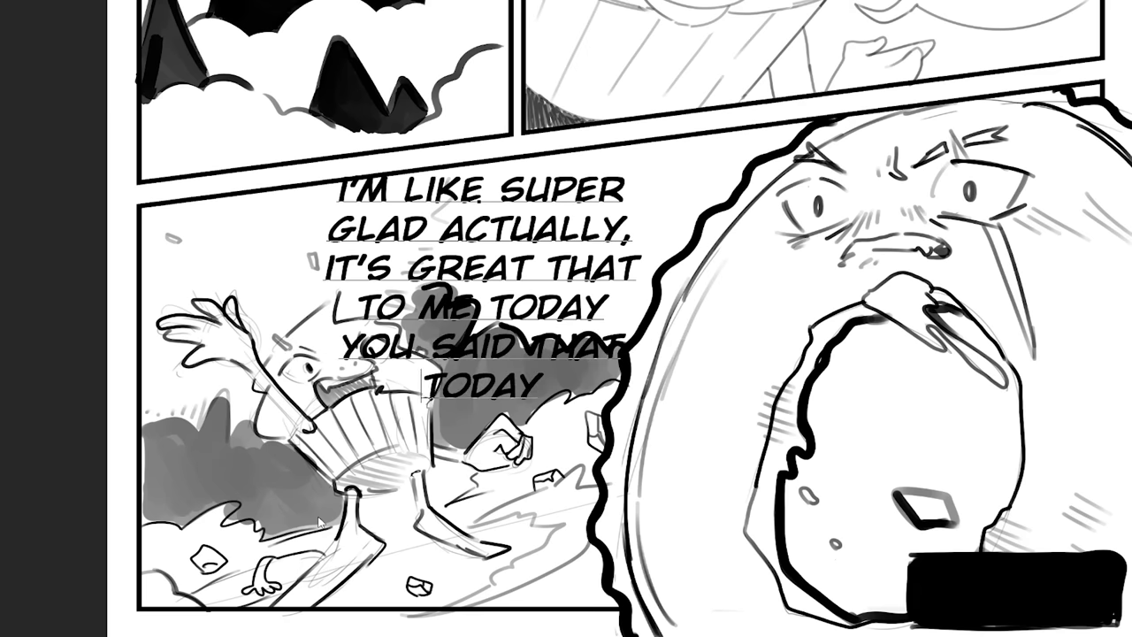
key(End)
- End the dialogue with '. I'M REALLY' and a final 'GLAD TODAY' line, then select all the text
text(.)
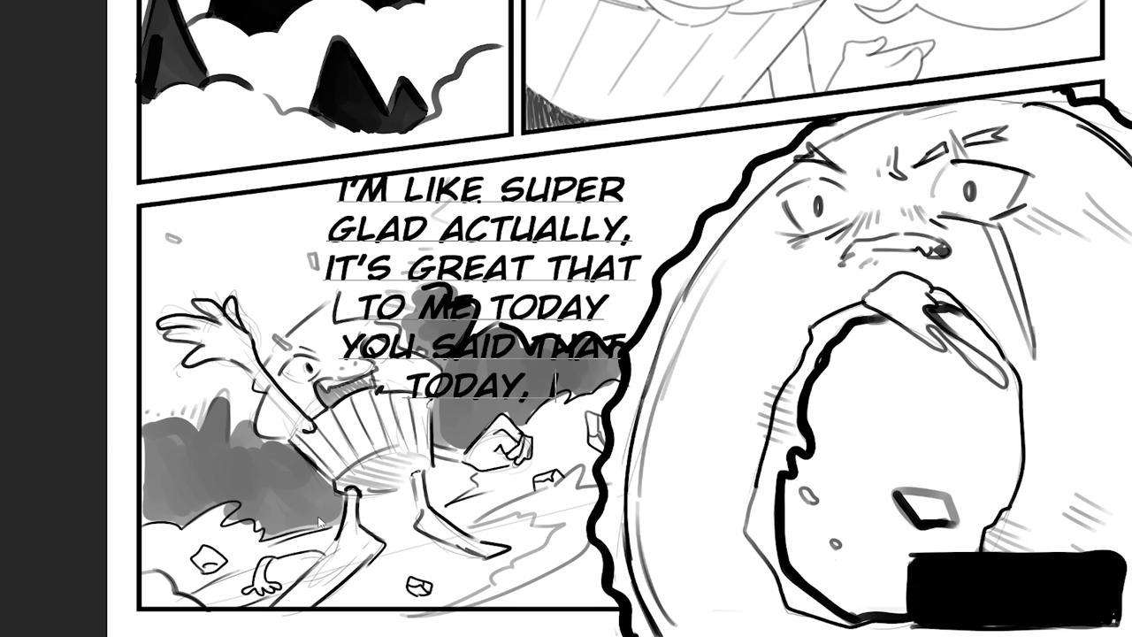
text( IM)
key(BackSpace)
text('M)
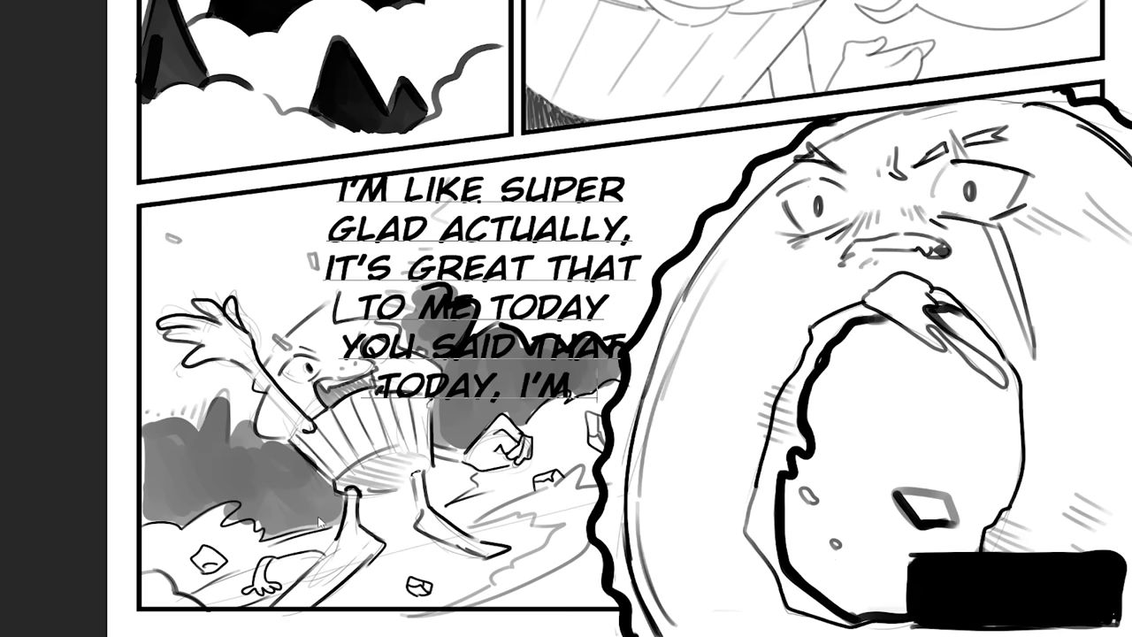
text( REALLY)
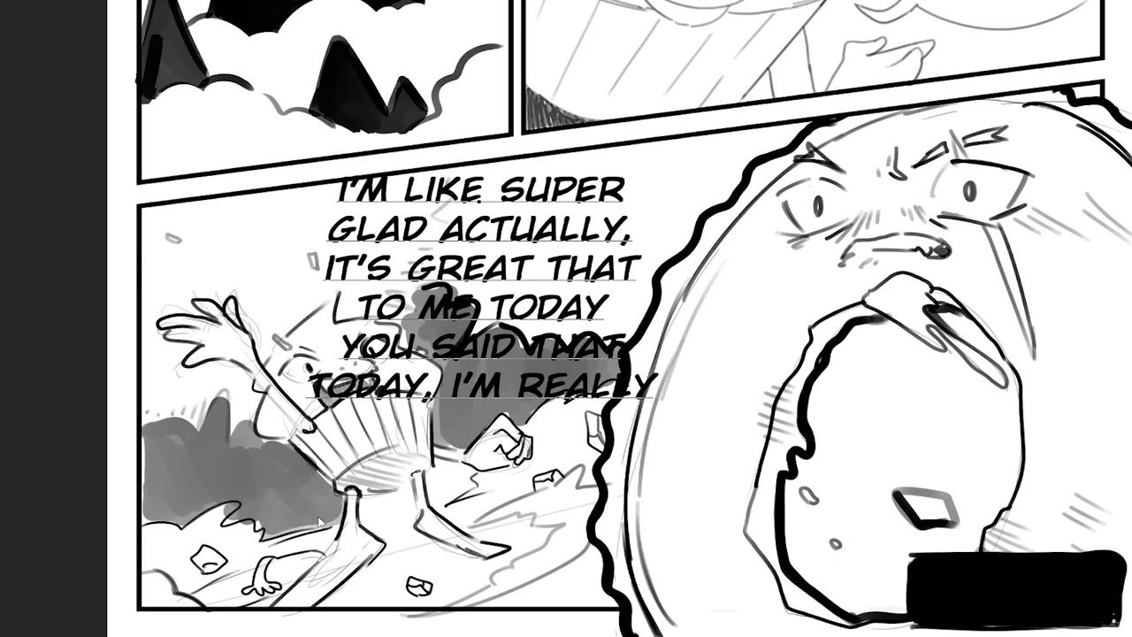
key(Return)
text(GLAD)
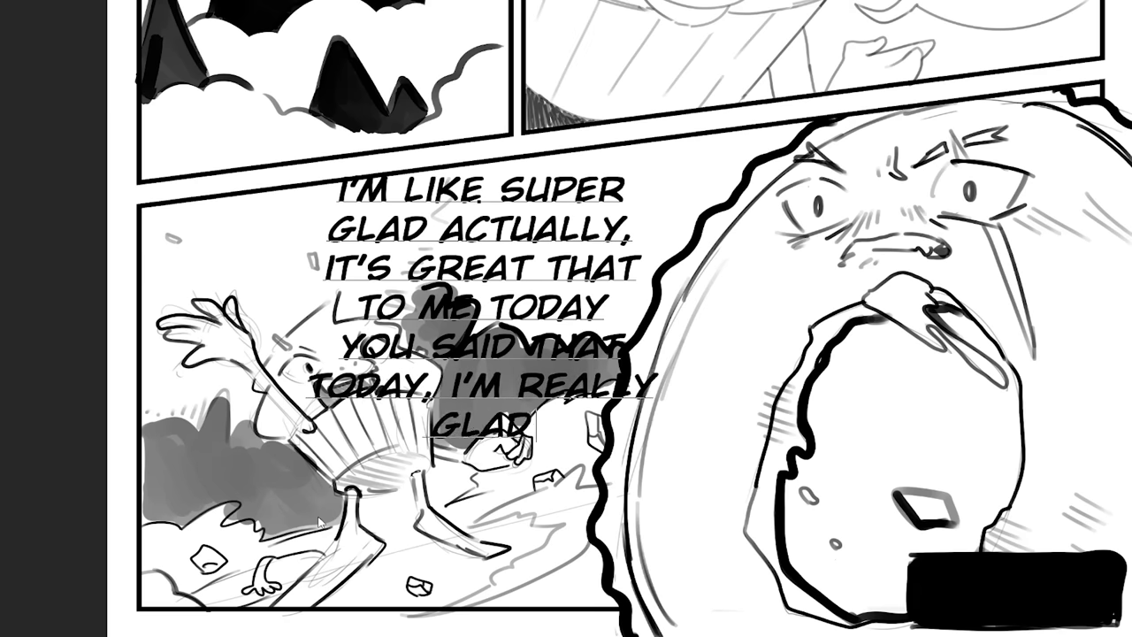
text( TODAY)
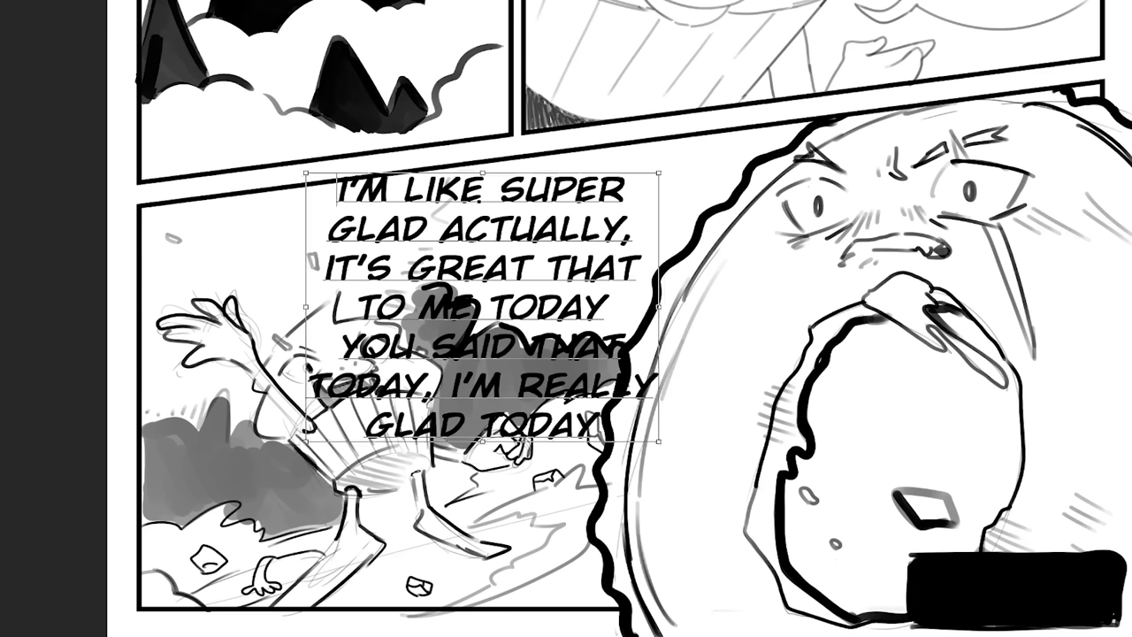
key(ctrl+a)
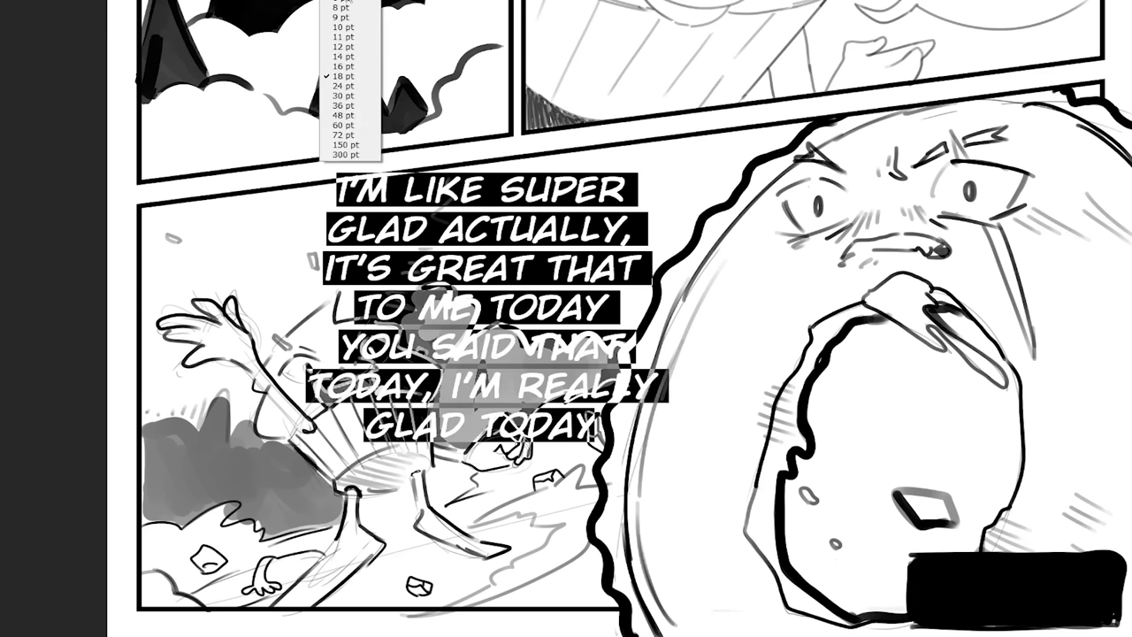
- Shrink the dialogue font size and move the text up and right into the bubble
click(343, 49)
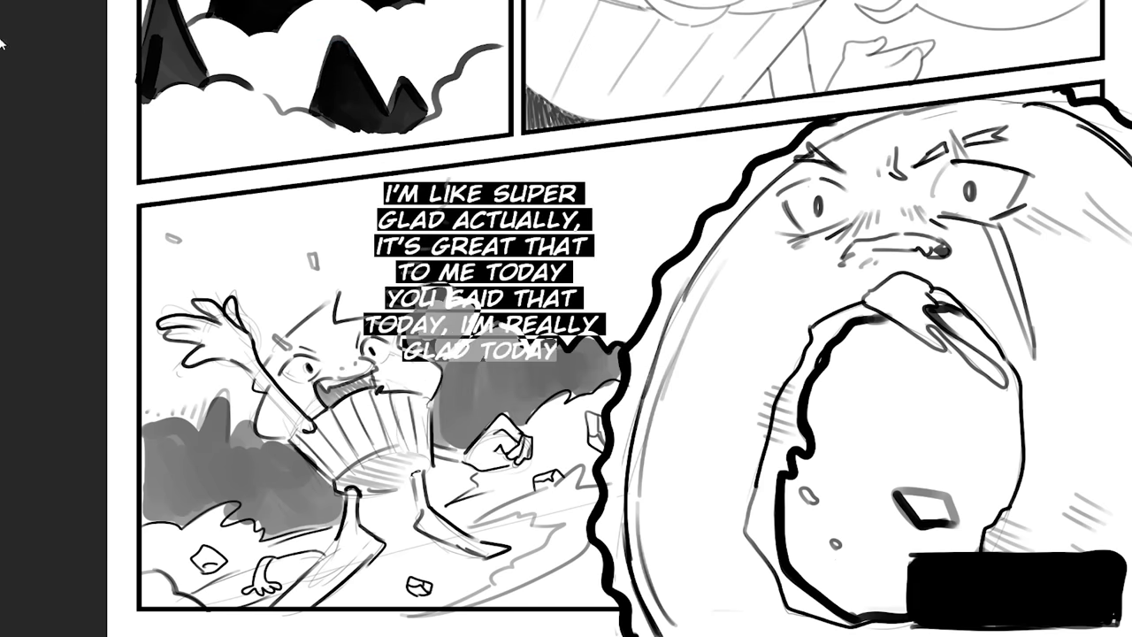
key(Escape)
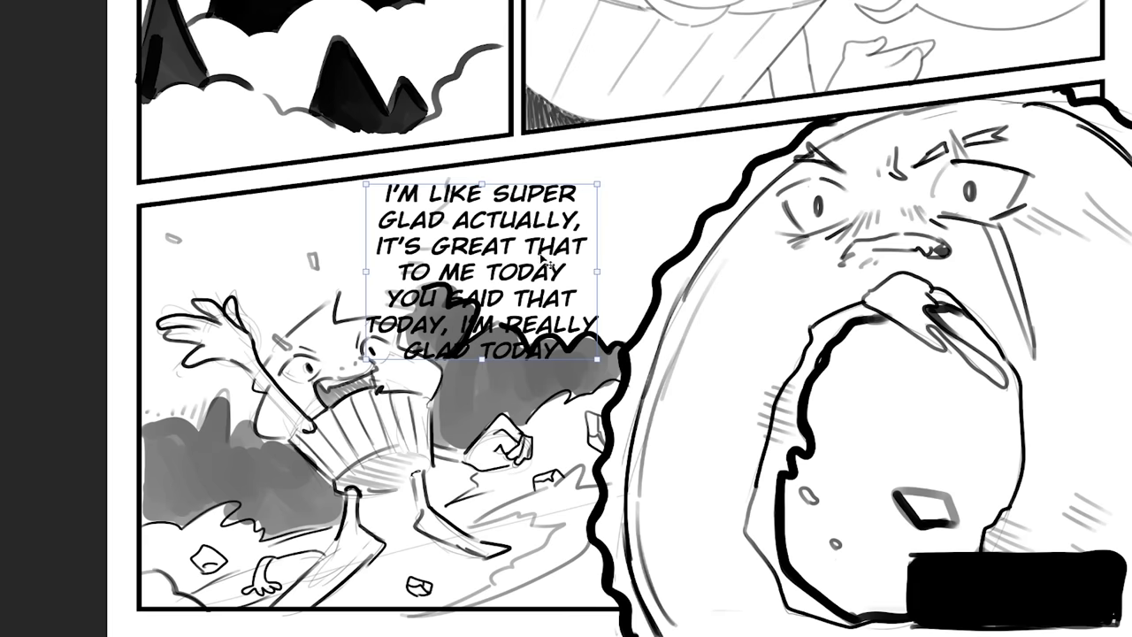
mouse_move(548, 257)
mouse_down()
mouse_move(628, 236)
mouse_move(620, 202)
mouse_up()
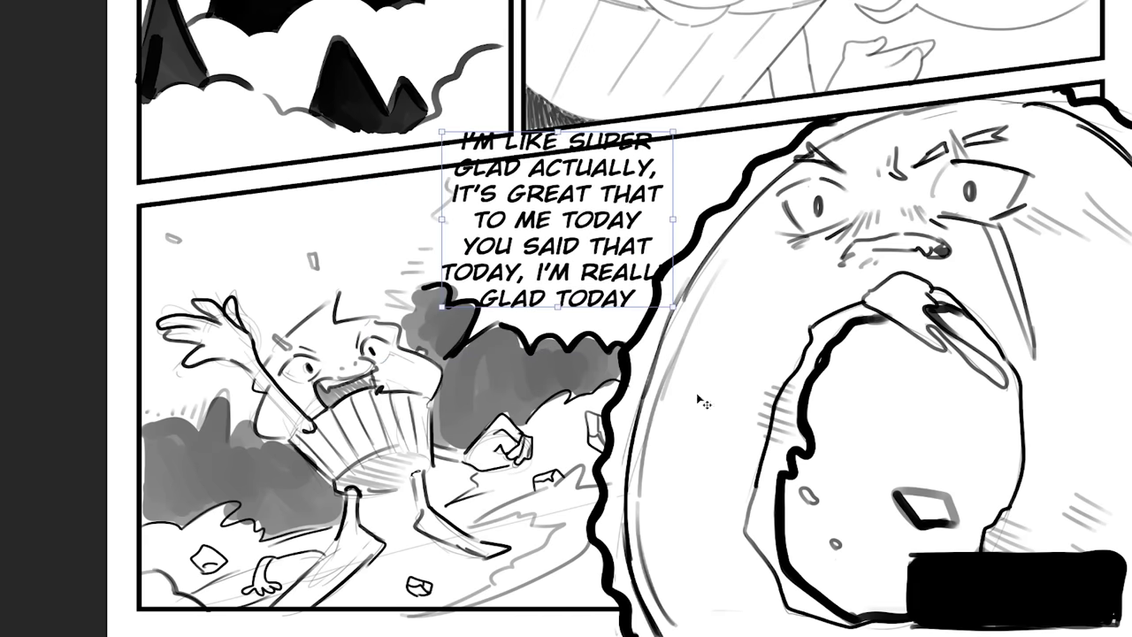
- Enlarge the dialogue slightly, tilt it to a gentle clockwise slant, nudge it and apply
drag(726, 356, 727, 349)
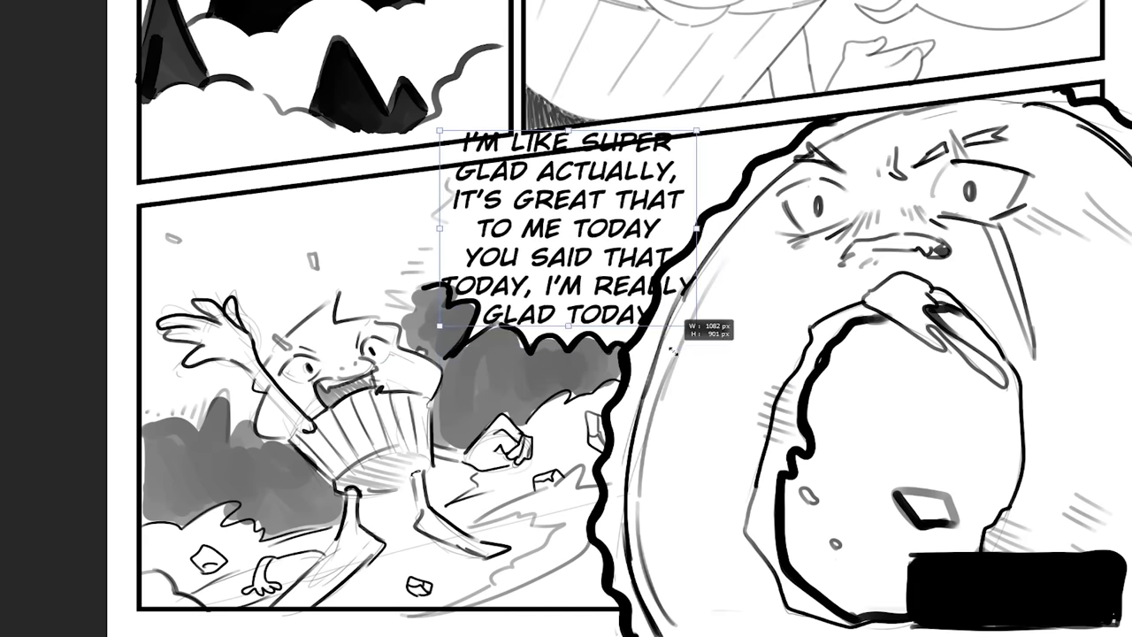
mouse_move(739, 206)
mouse_down()
mouse_move(774, 234)
mouse_move(768, 219)
mouse_up()
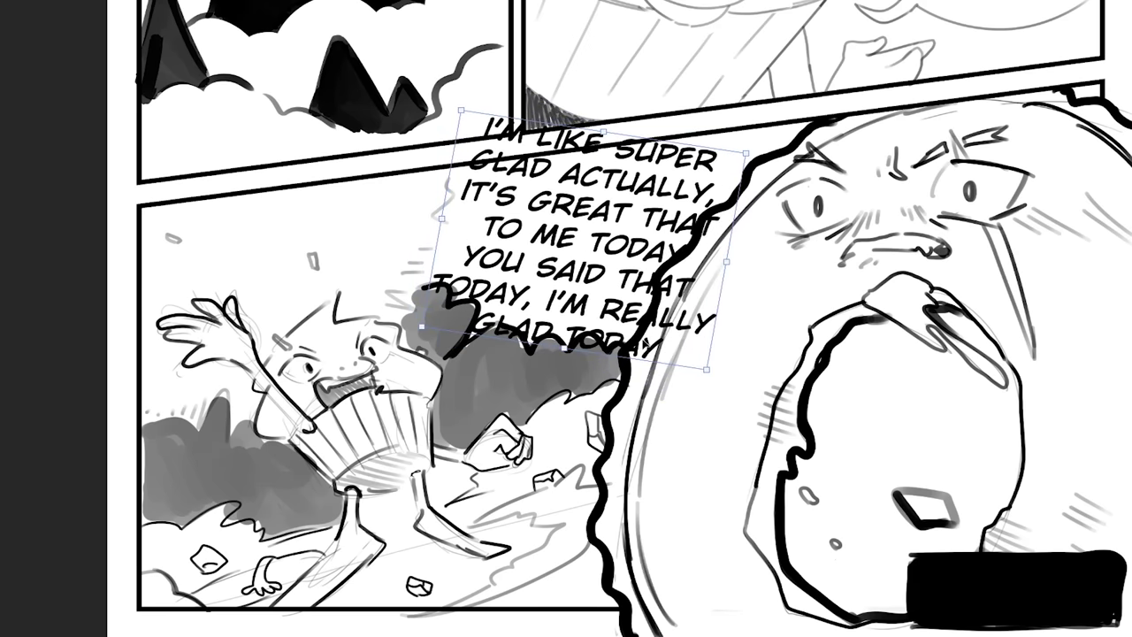
mouse_move(768, 155)
mouse_down()
mouse_move(715, 126)
mouse_move(727, 157)
mouse_up()
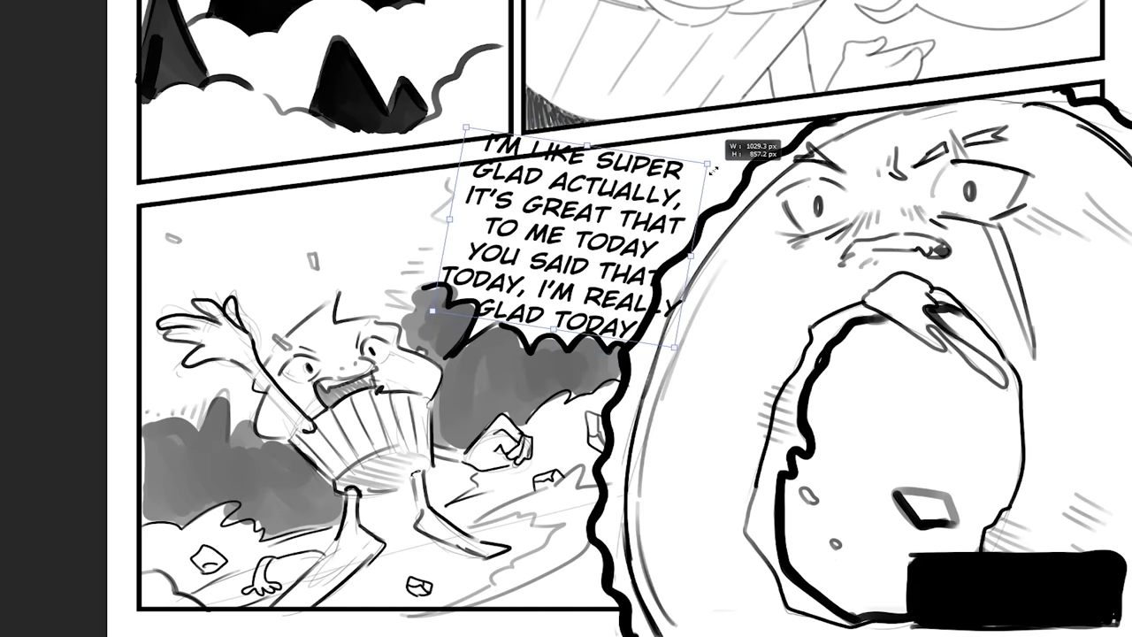
drag(653, 195, 659, 184)
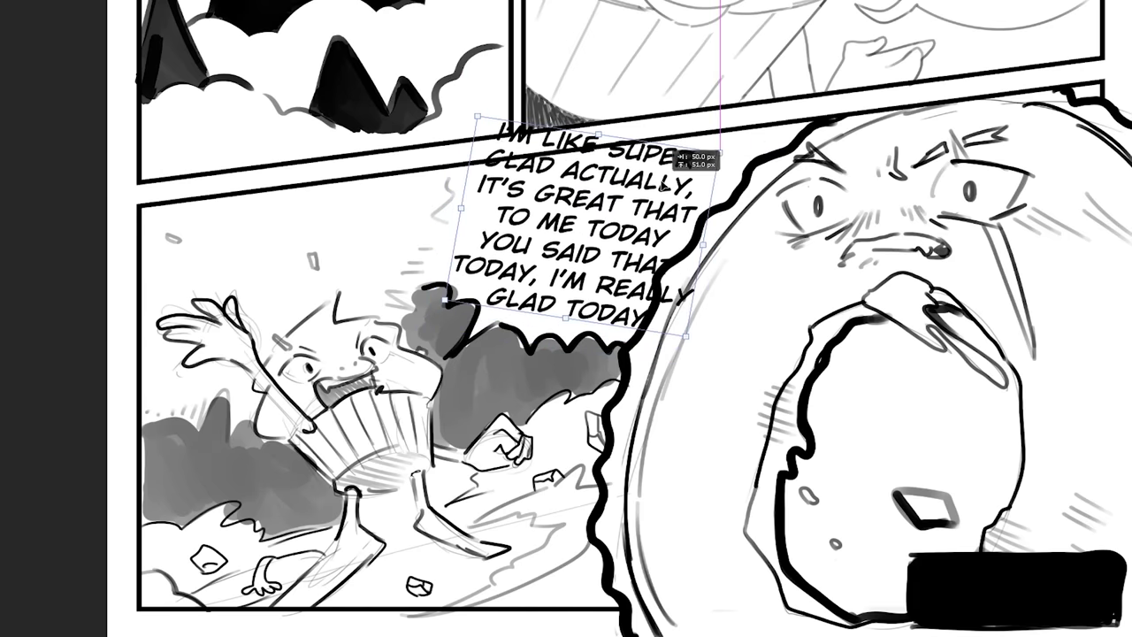
key(Return)
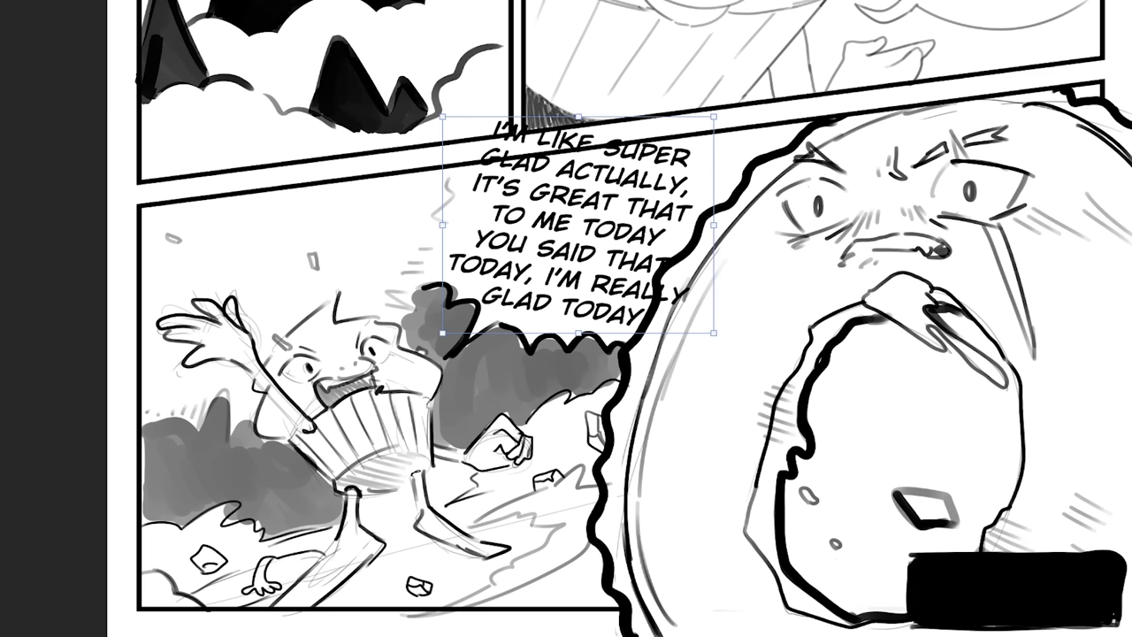
key(b)
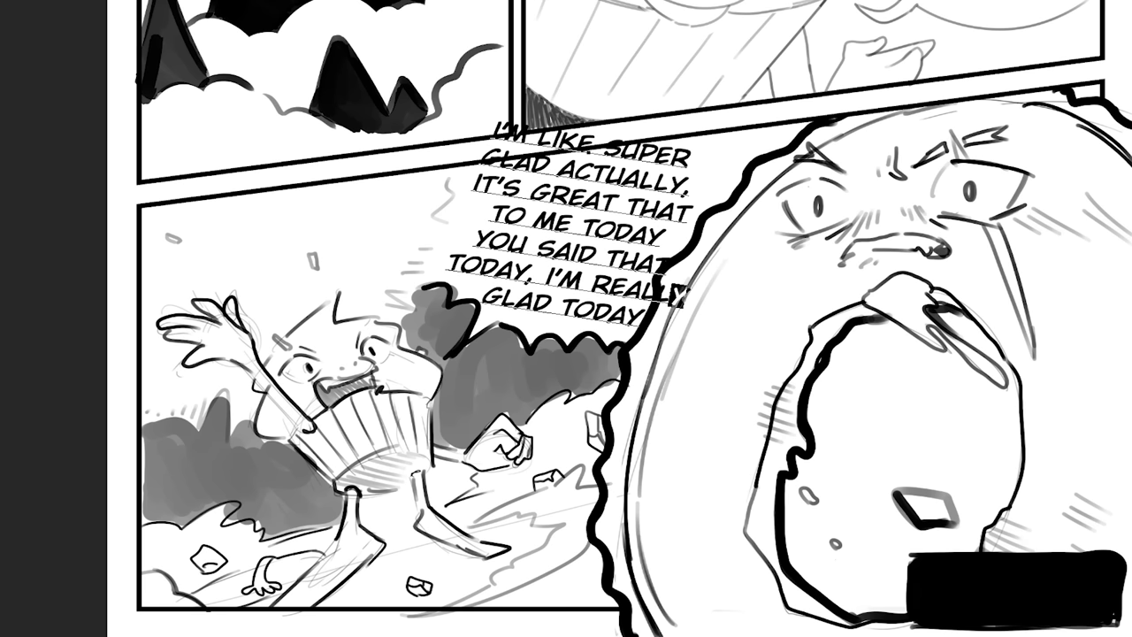
click(673, 310)
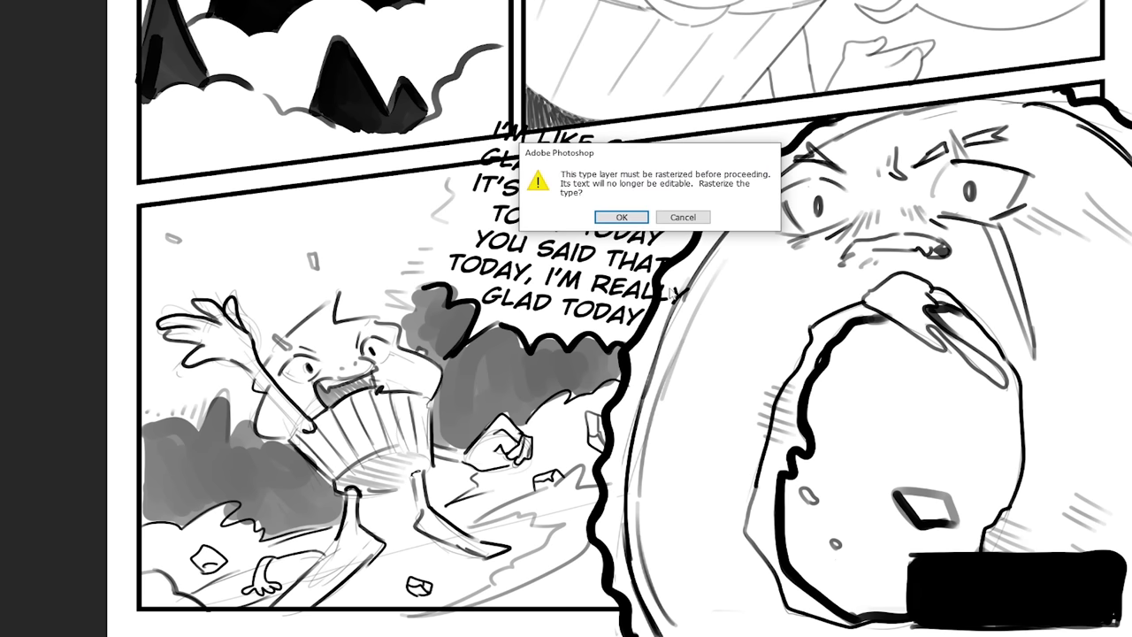
- Erase the 'LY' of REALLY beside the outline, undoing an extra erase on the top line
click(698, 225)
drag(661, 305, 686, 292)
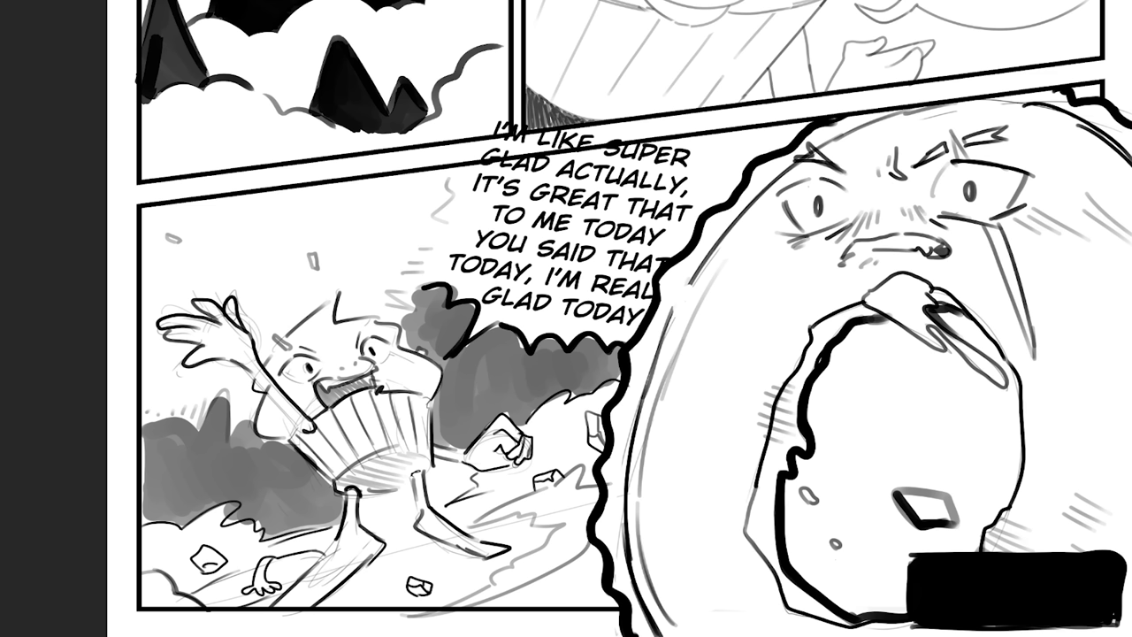
mouse_move(486, 133)
mouse_down()
mouse_move(611, 143)
mouse_move(654, 131)
mouse_move(486, 155)
mouse_move(541, 127)
mouse_up()
key(ctrl+z)
key(ctrl+z)
key(ctrl+z)
key(ctrl+z)
key(ctrl+z)
- Scale the dialogue down slightly, shift it a little left and apply
key(ctrl+t)
drag(451, 123, 472, 140)
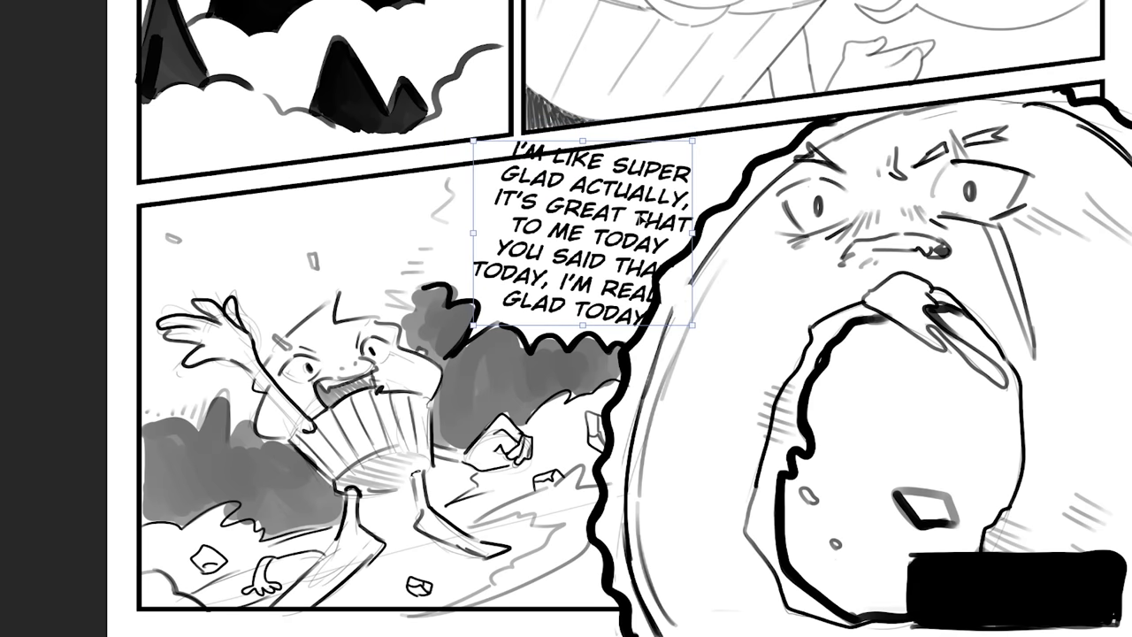
drag(662, 239, 656, 238)
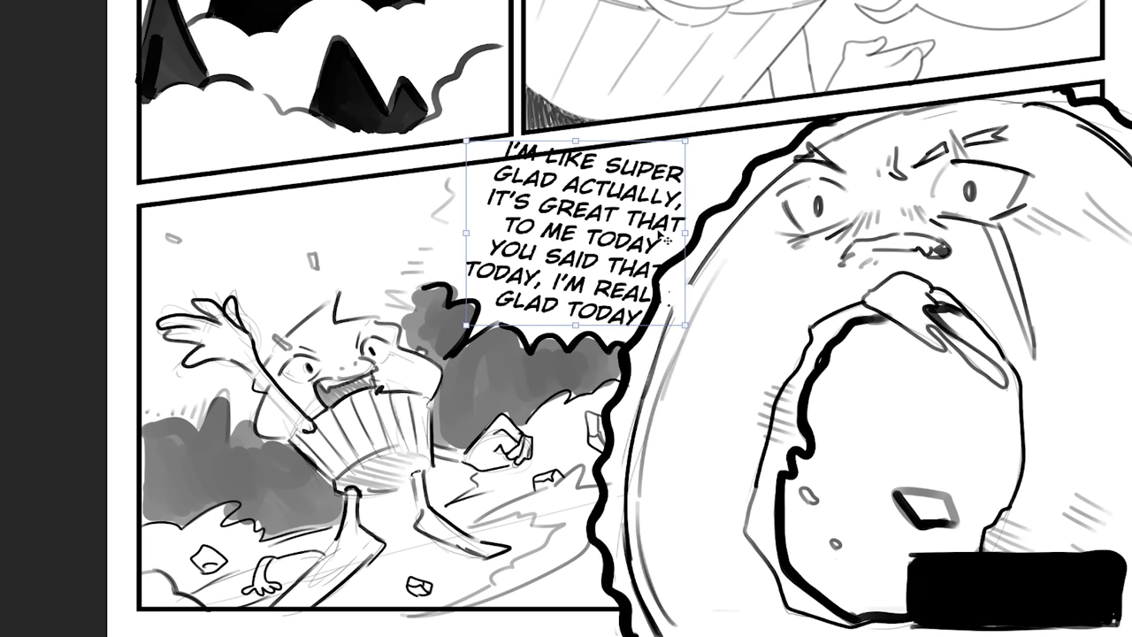
key(Return)
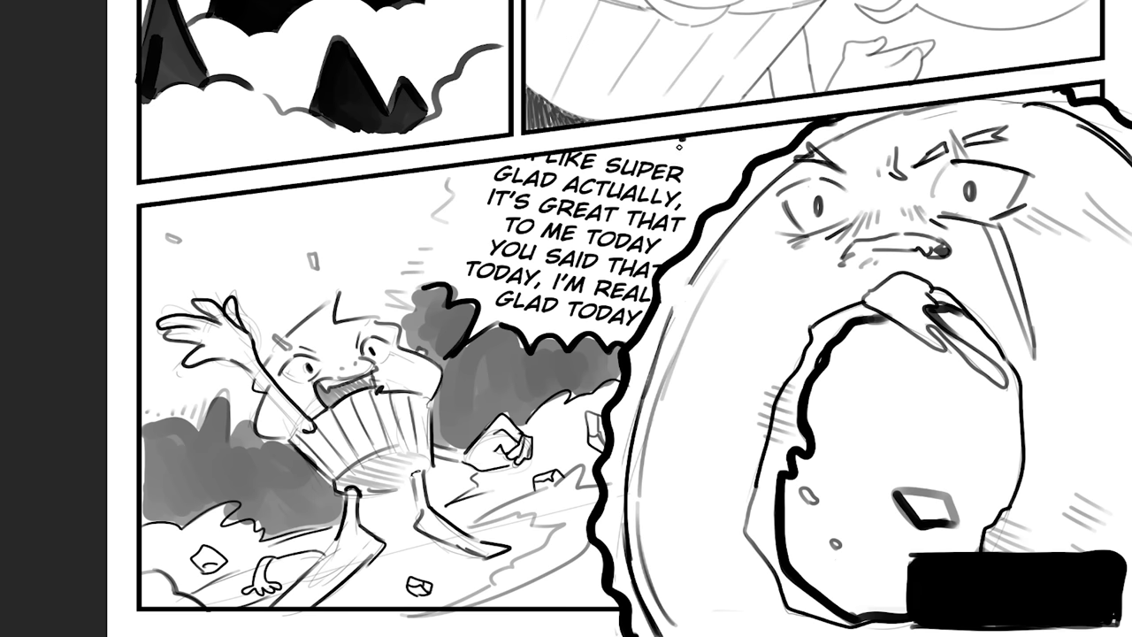
- Extend the bubble's wavy outline upward and shade the gap behind it dark grey
drag(680, 143, 710, 181)
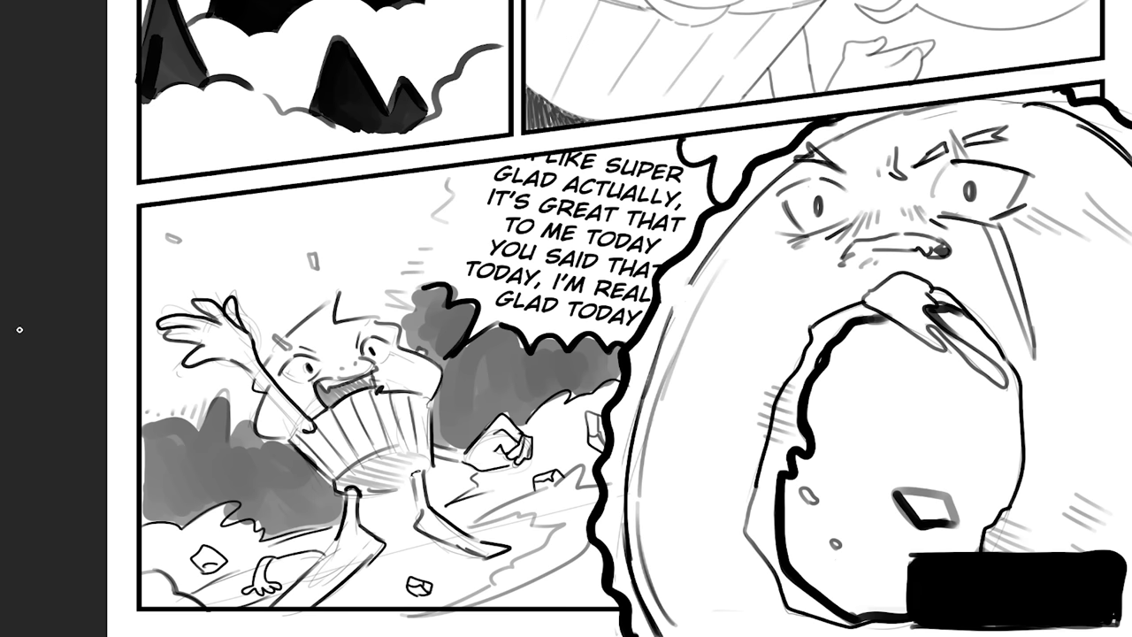
right_click(98, 13)
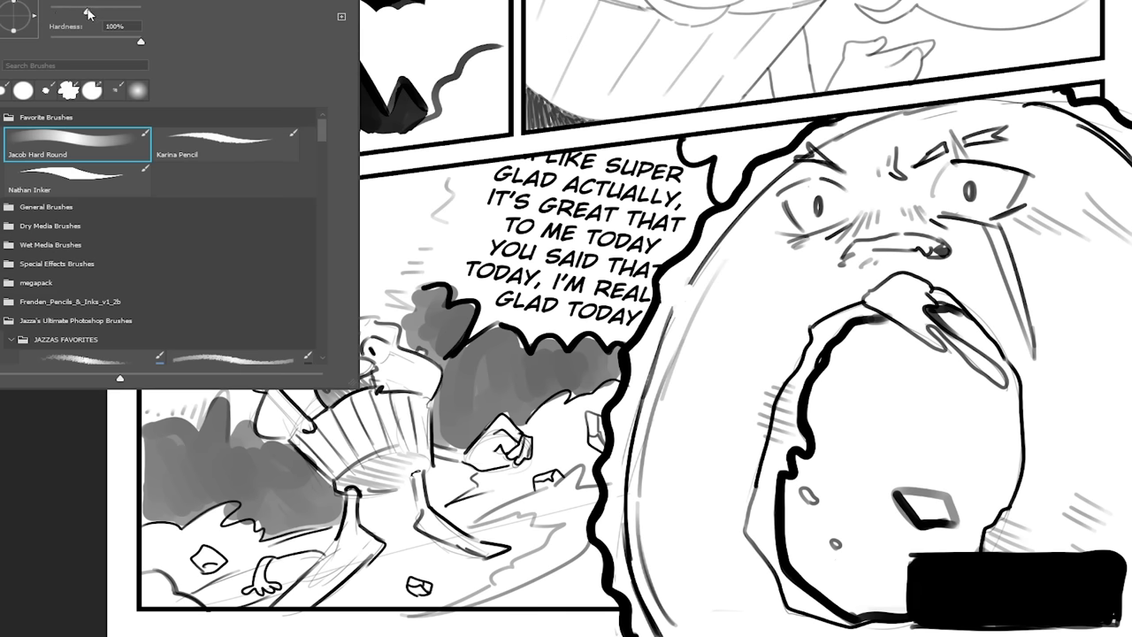
click(718, 191)
mouse_move(718, 190)
mouse_down()
mouse_move(686, 150)
mouse_move(792, 129)
mouse_move(760, 158)
mouse_move(746, 142)
mouse_up()
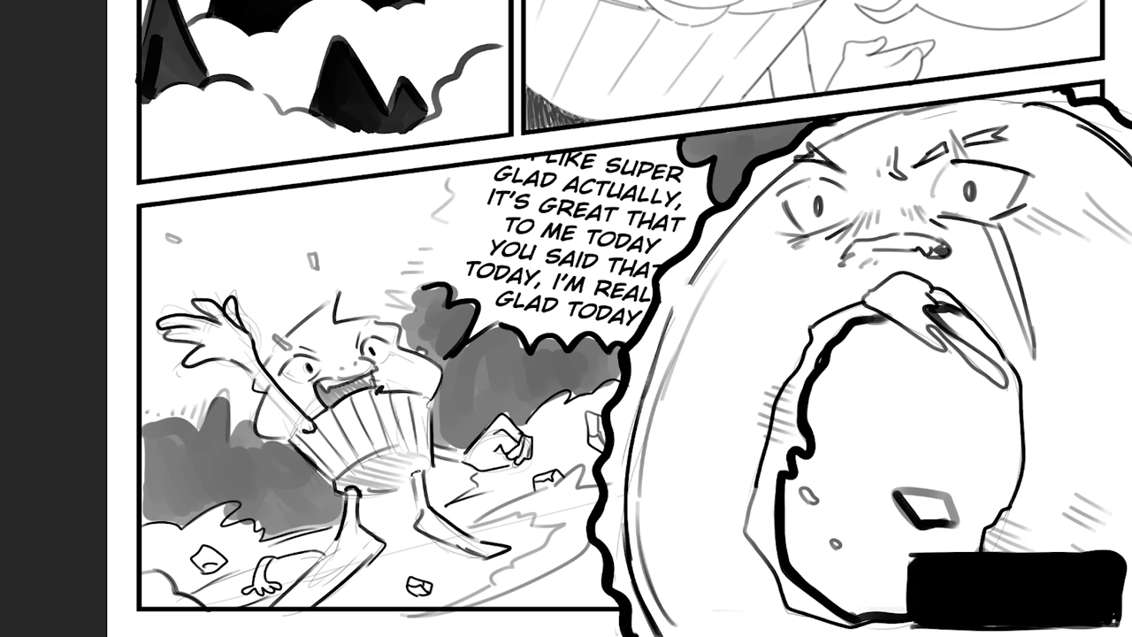
- Add a 'LOREM IPSUM' placeholder caption and move it into the black box
click(949, 570)
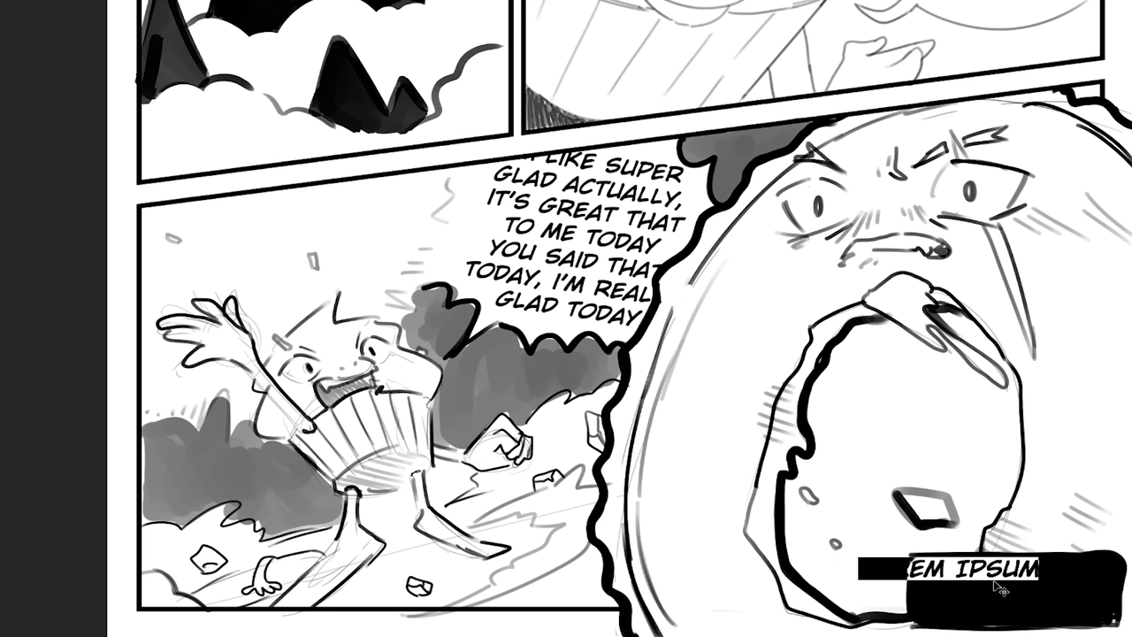
key(Escape)
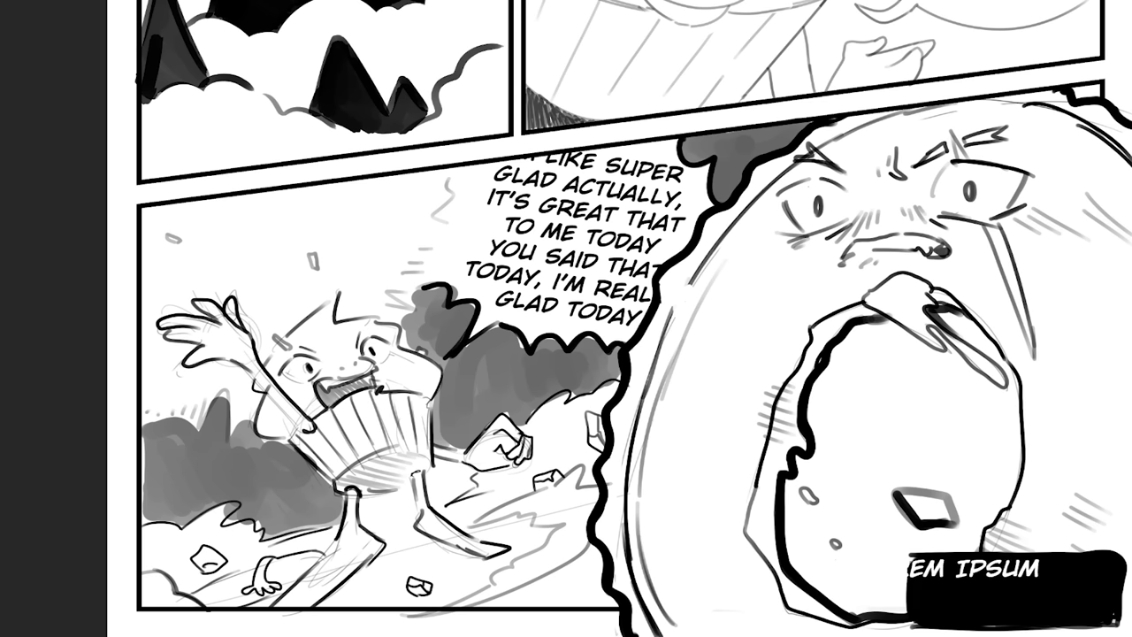
drag(1019, 575, 1081, 588)
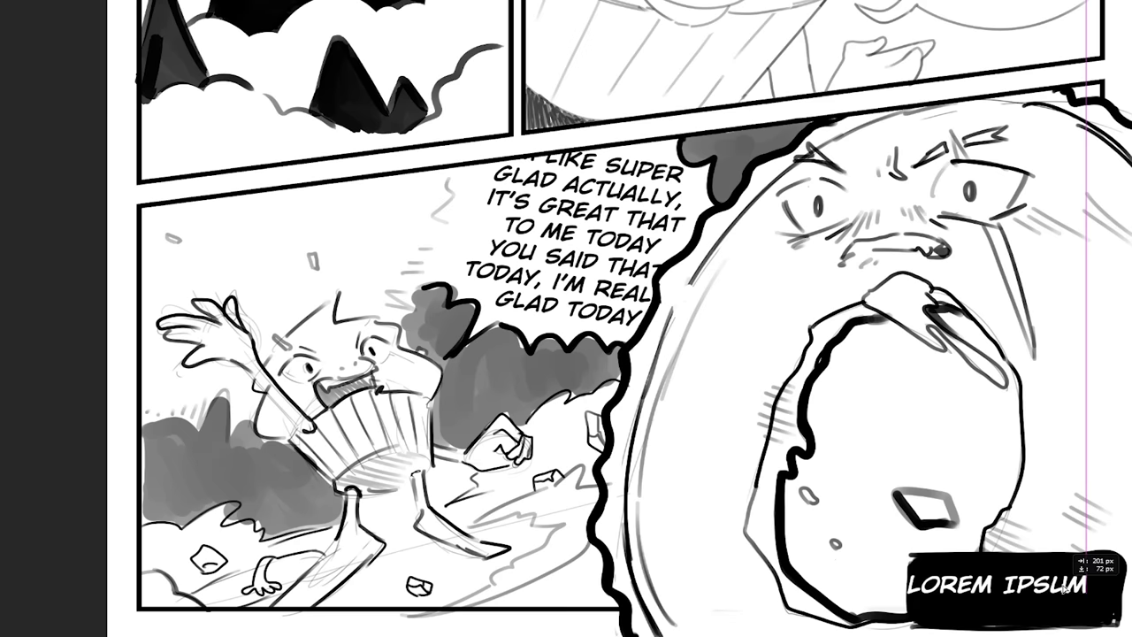